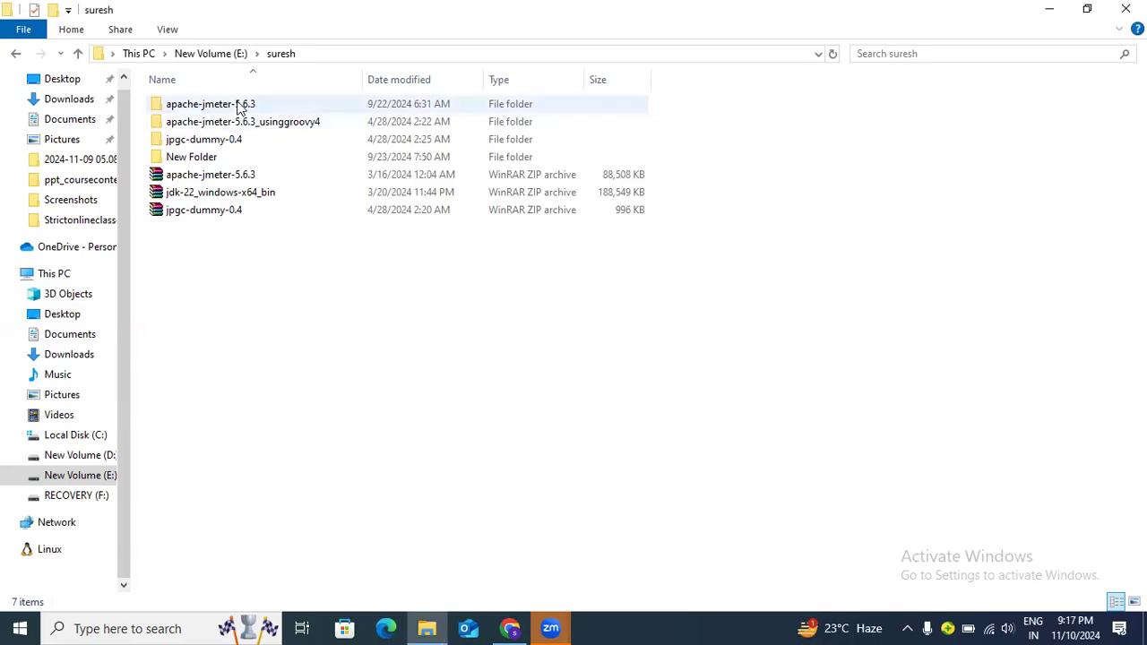
pyautogui.doubleClick(211, 104)
pyautogui.click(239, 107)
pyautogui.doubleClick(239, 108)
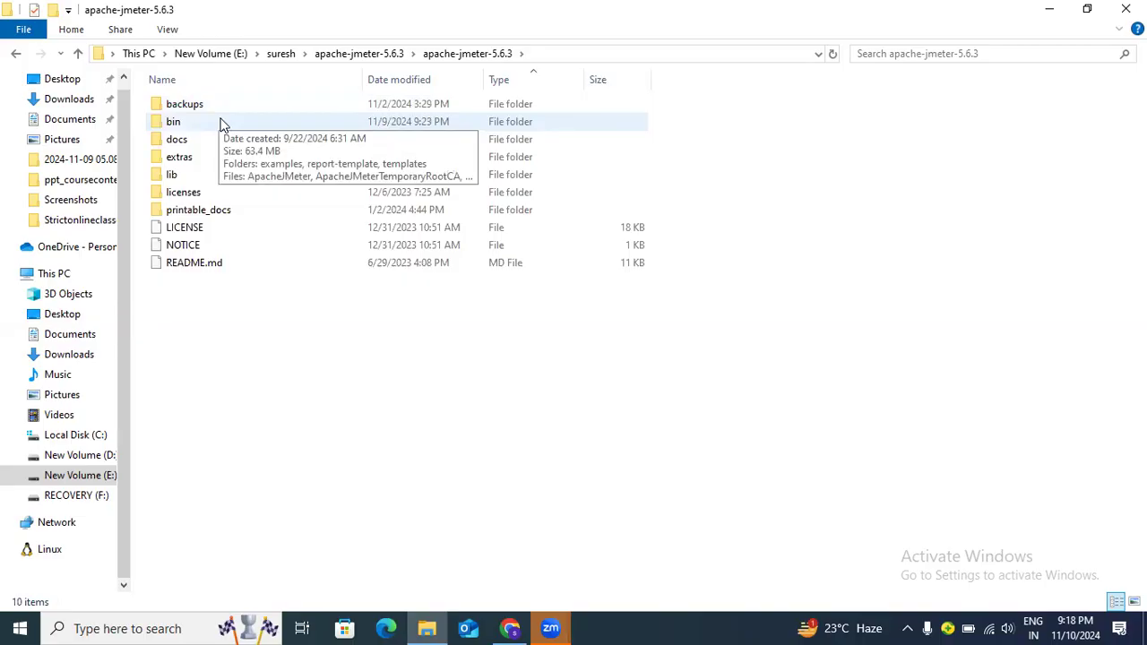
pyautogui.click(220, 124)
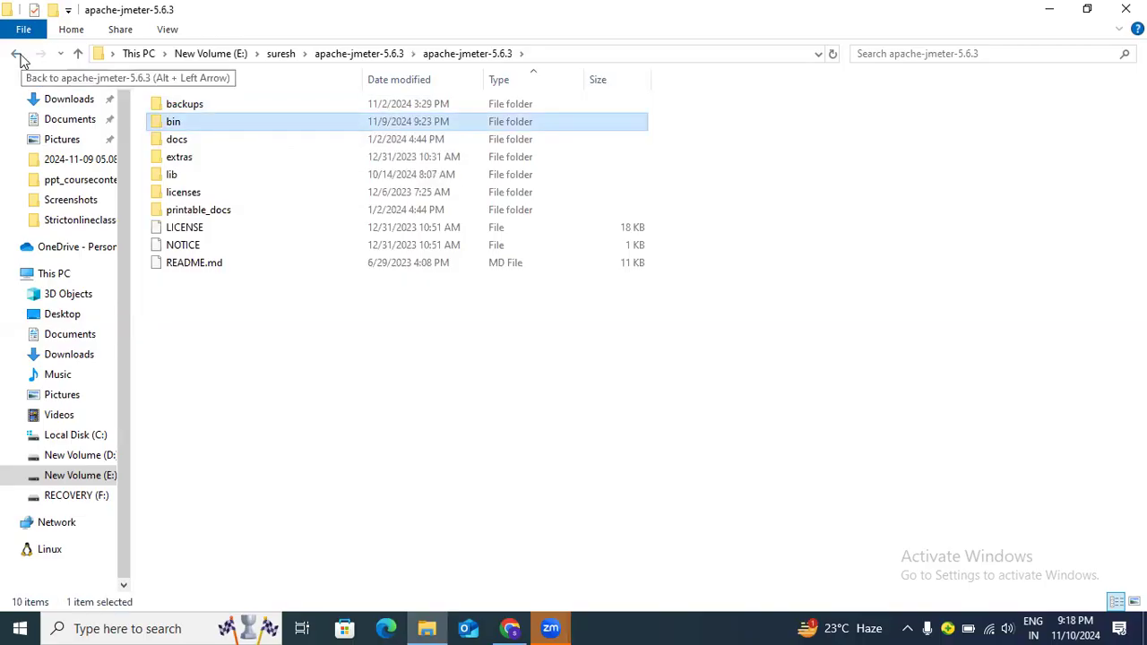
pyautogui.click(18, 52)
pyautogui.click(18, 52)
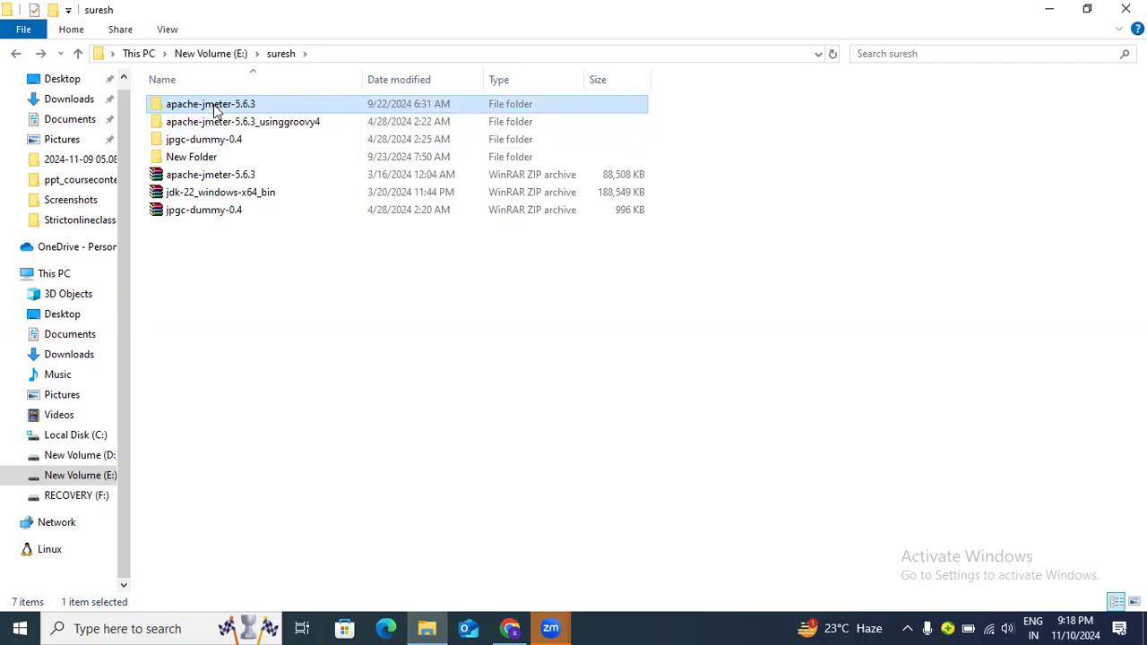
# Open the bin folder inside the nested apache-jmeter-5.6.3 folders and select the ApacheJMeterTemporaryRootCA certificate.
pyautogui.doubleClick(213, 108)
pyautogui.doubleClick(213, 104)
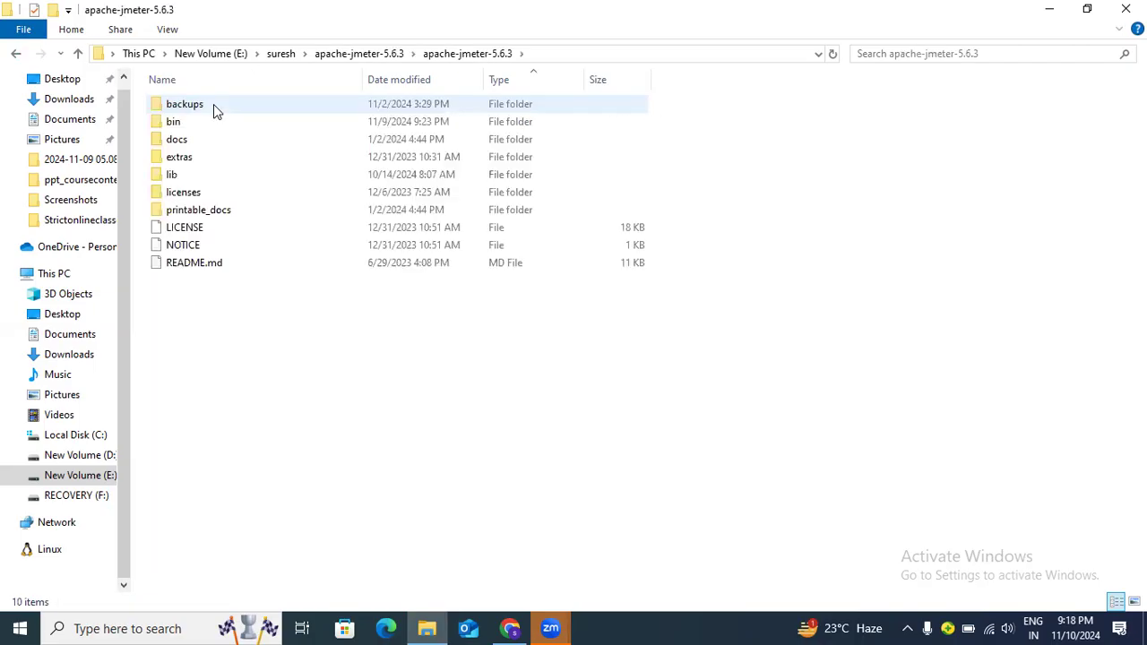
pyautogui.doubleClick(212, 121)
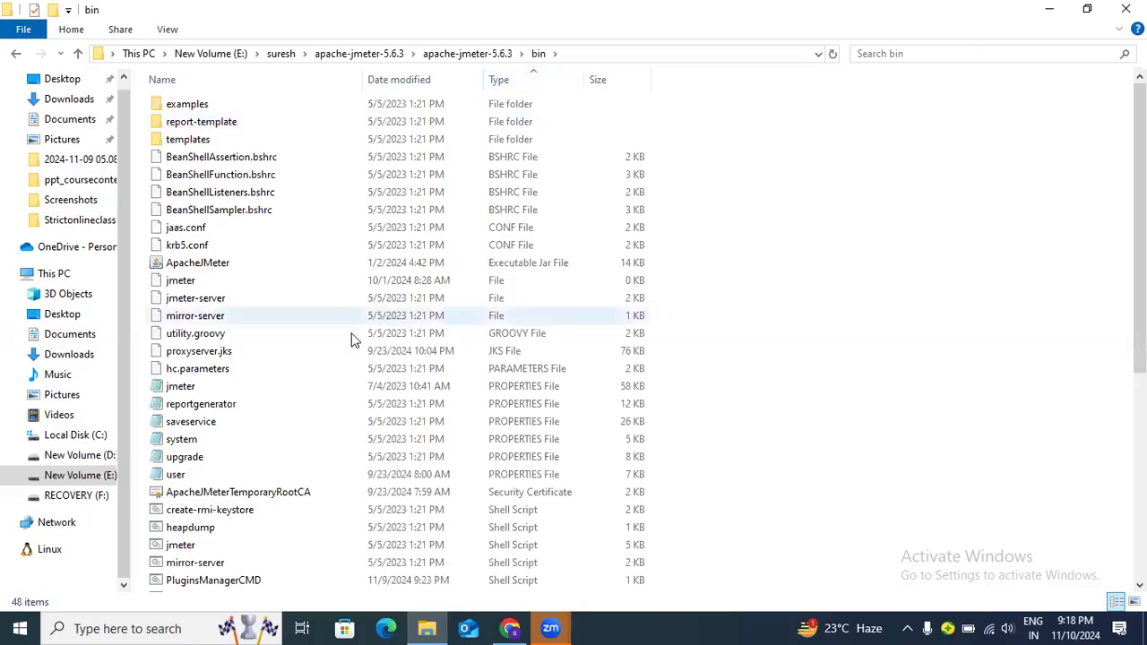
pyautogui.scroll(-5, 378, 315)
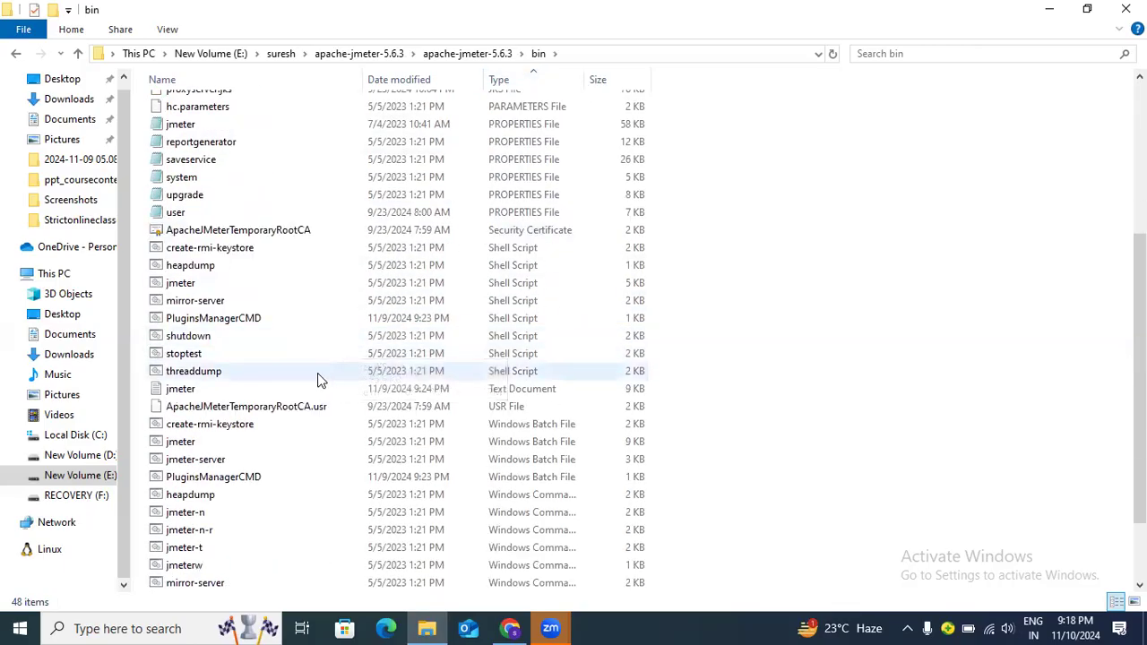
pyautogui.click(293, 231)
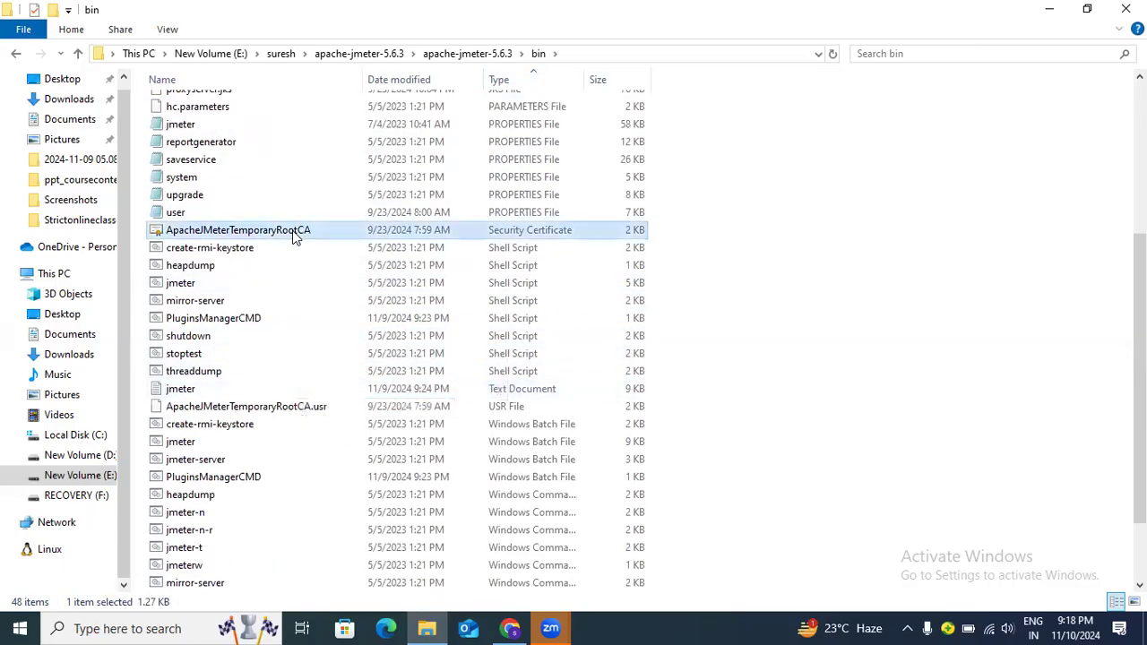
# Switch to Chrome and open the browser's downloads list.
pyautogui.click(426, 628)
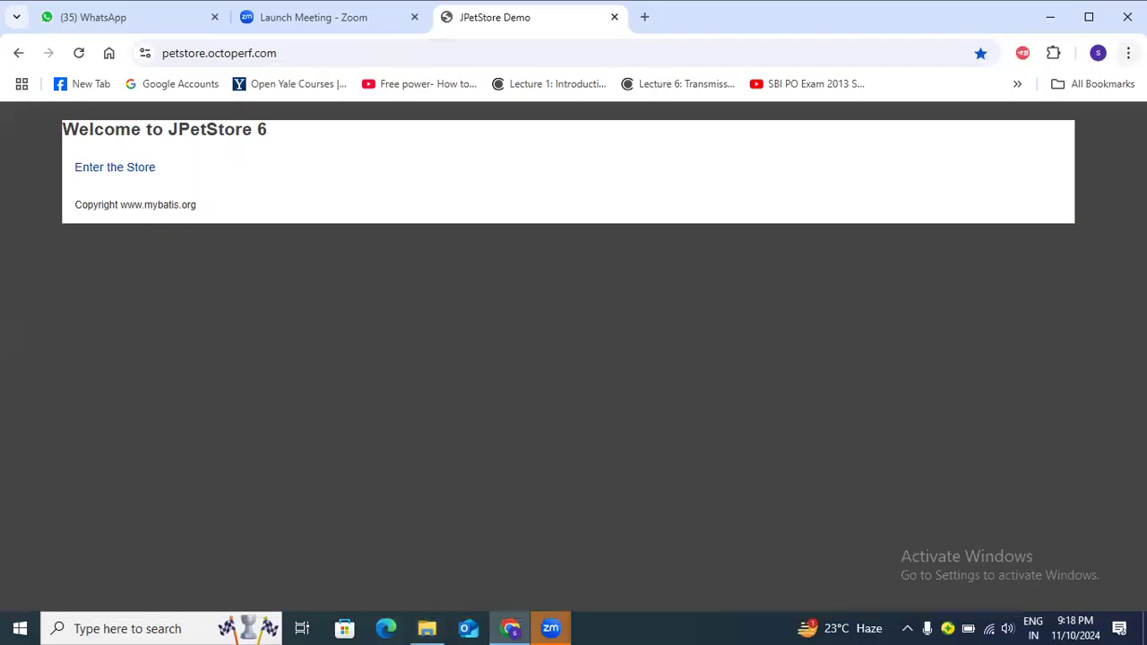
pyautogui.click(1128, 52)
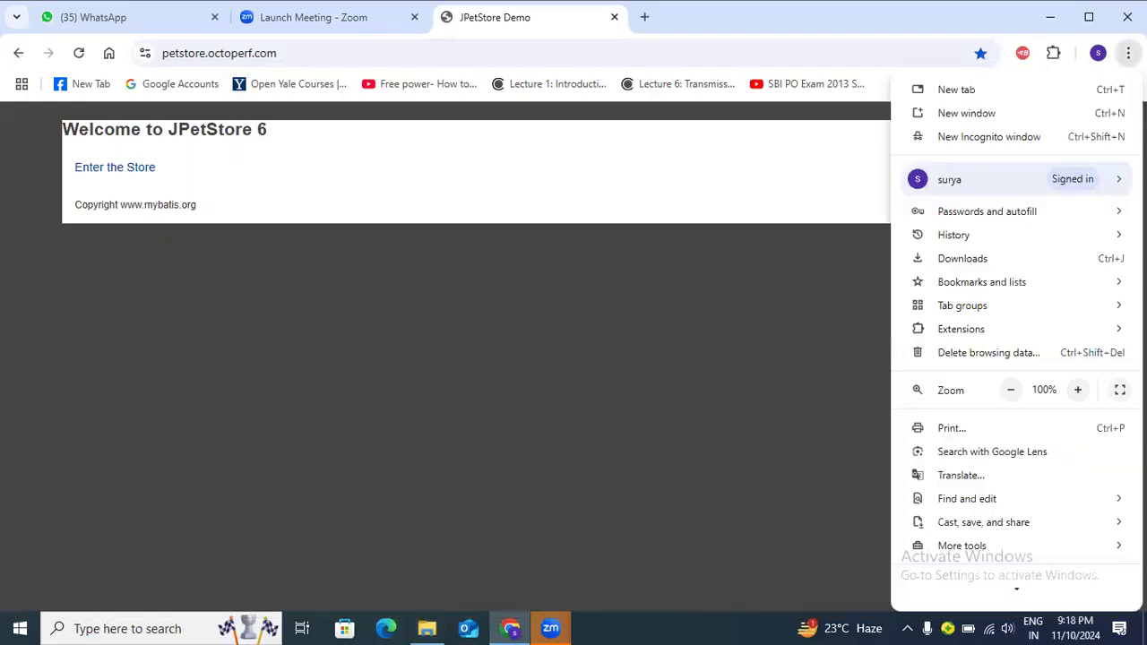
pyautogui.click(964, 260)
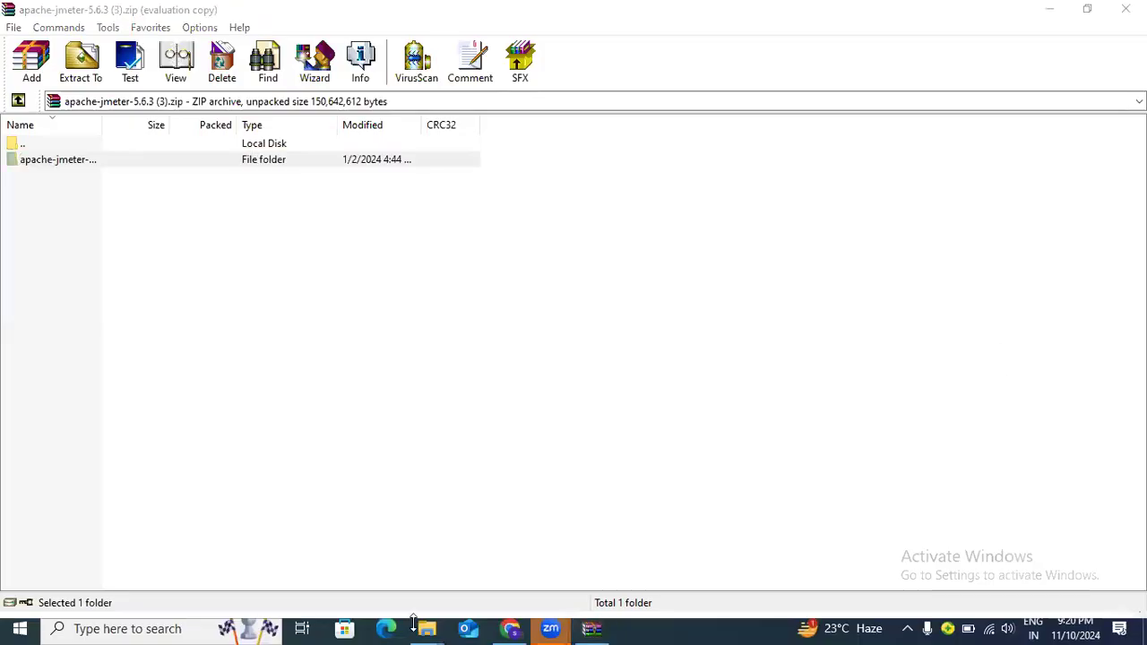
# Switch to File Explorer, open the Downloads folder and select the apache-jmeter-5.6.3 (3) archive.
pyautogui.moveTo(427, 627)
pyautogui.click(291, 549)
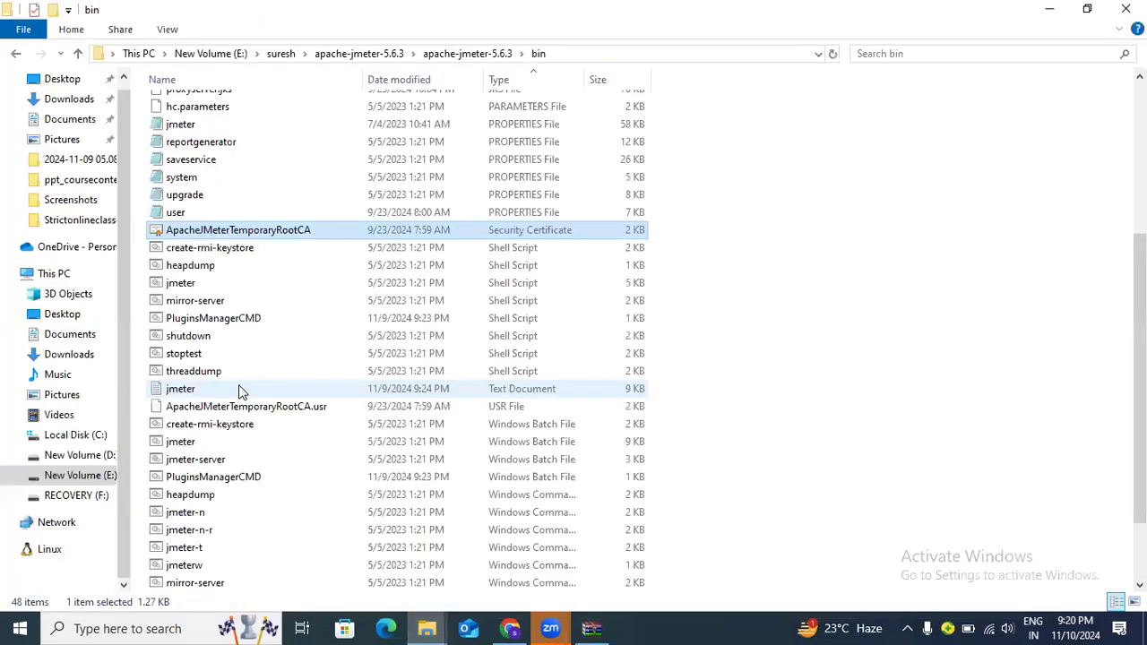
pyautogui.scroll(1, 54, 224)
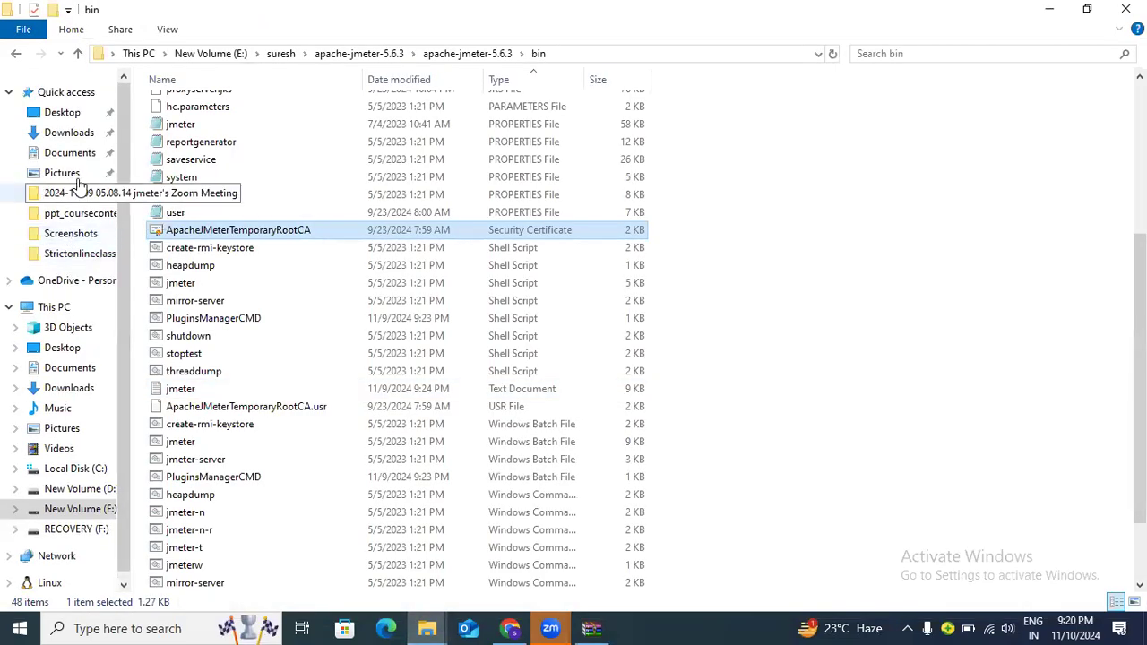
pyautogui.click(72, 134)
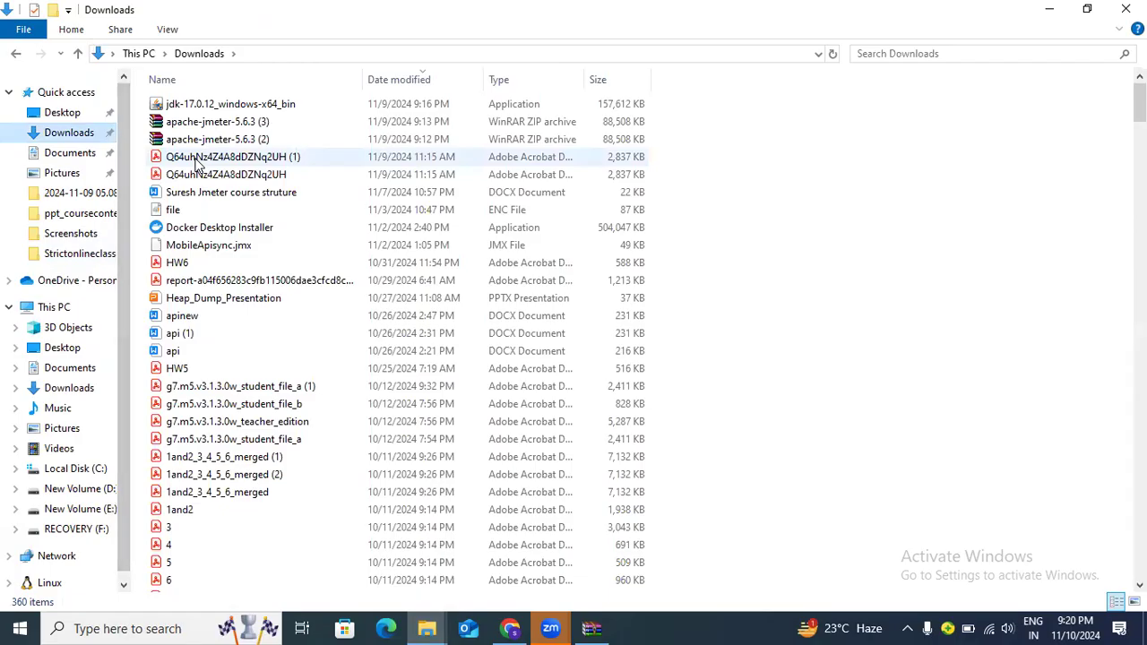
pyautogui.click(258, 124)
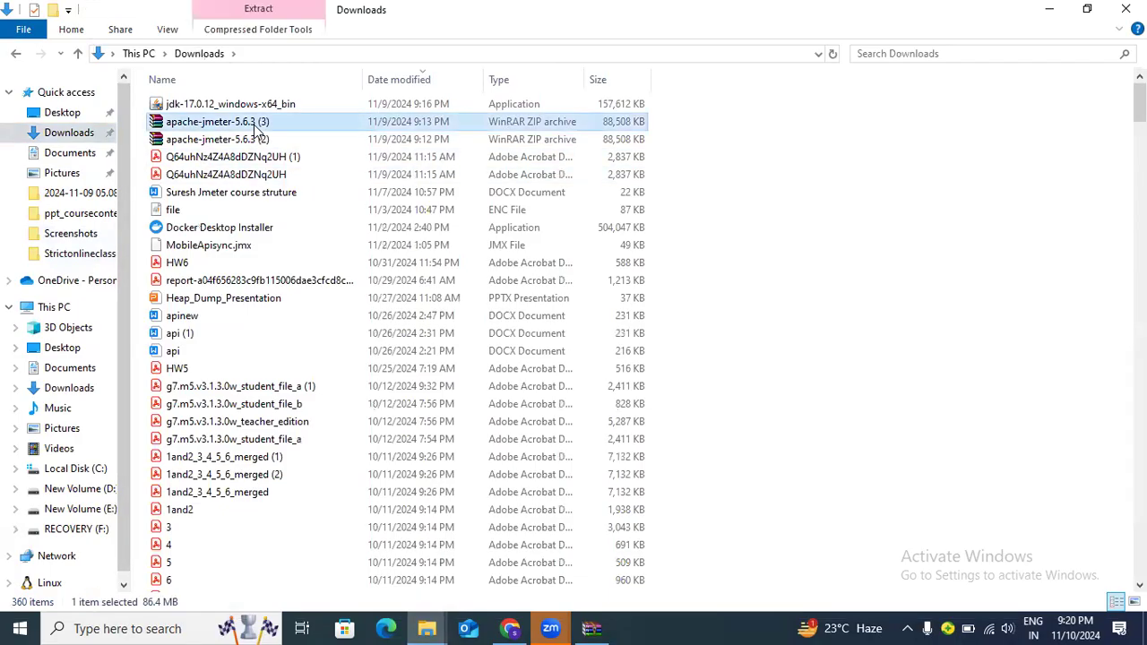
# Search the Downloads folder for "apa", look through the results and return to the full folder listing.
pyautogui.click(948, 231)
pyautogui.click(894, 54)
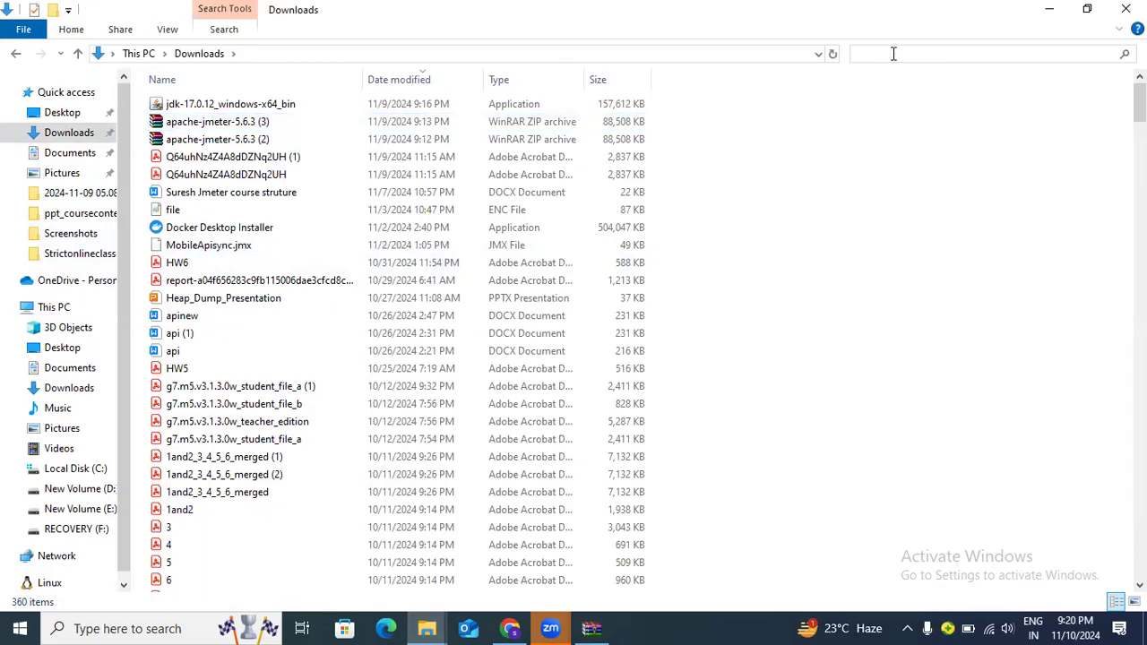
pyautogui.write('j')
pyautogui.press('BackSpace')
pyautogui.write('apa')
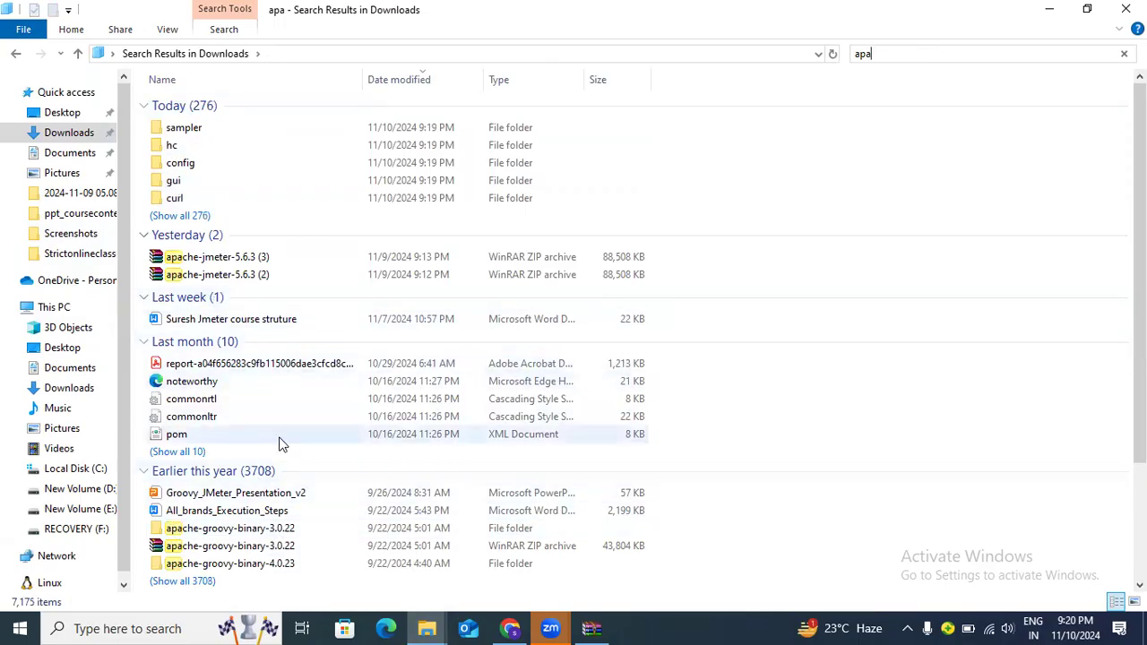
pyautogui.scroll(-3, 280, 443)
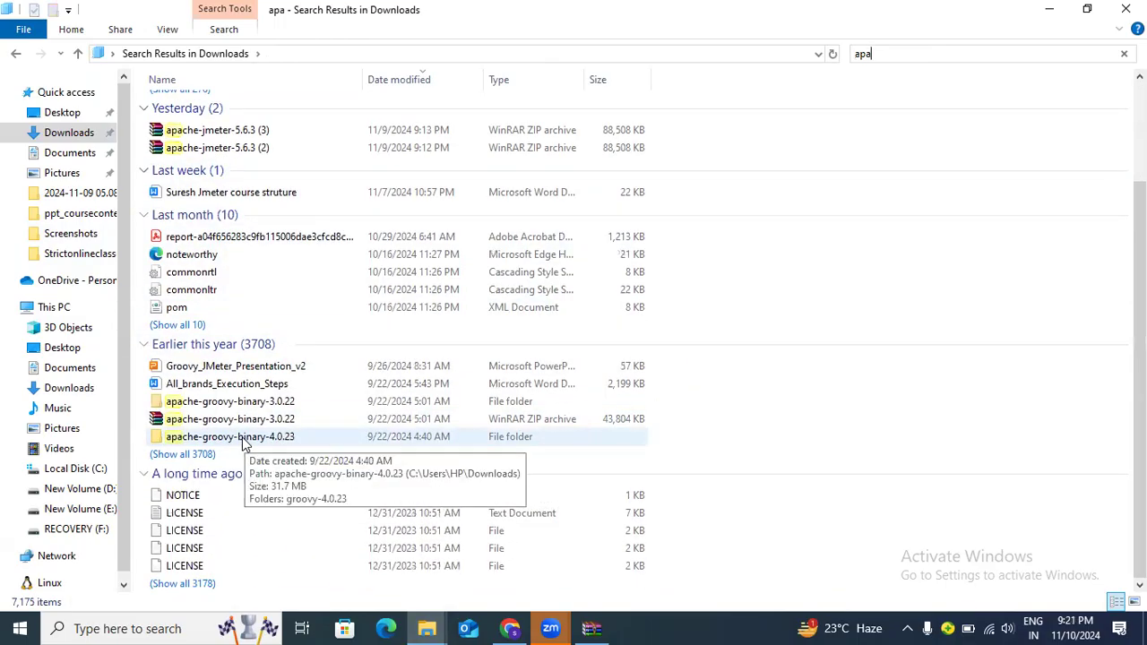
pyautogui.scroll(3, 251, 465)
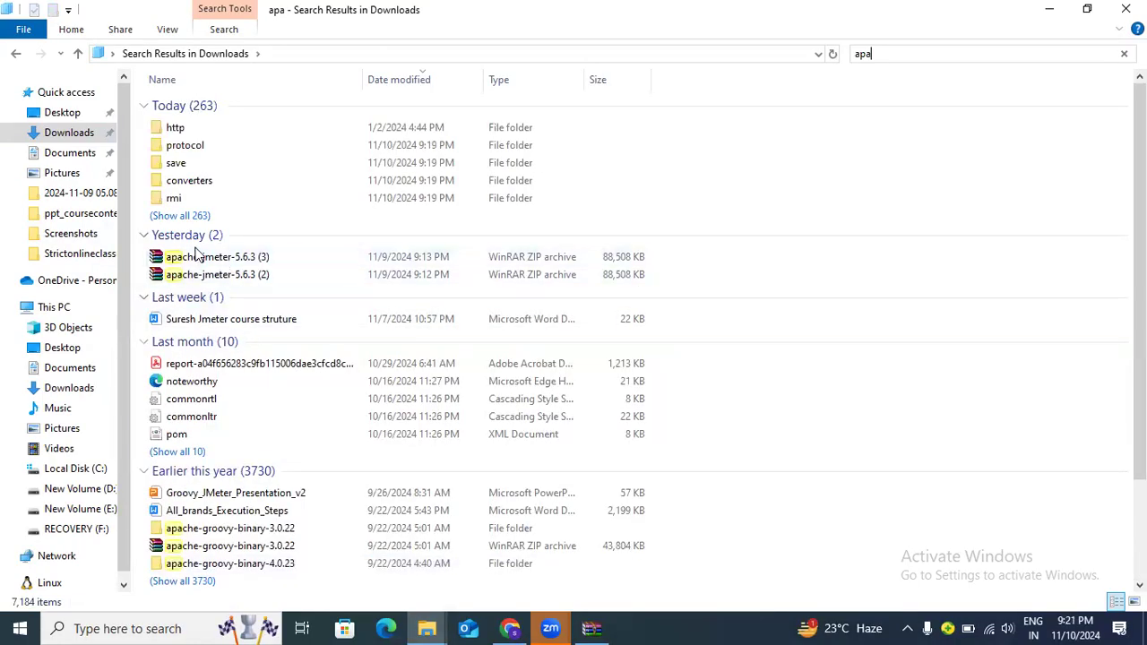
pyautogui.click(79, 135)
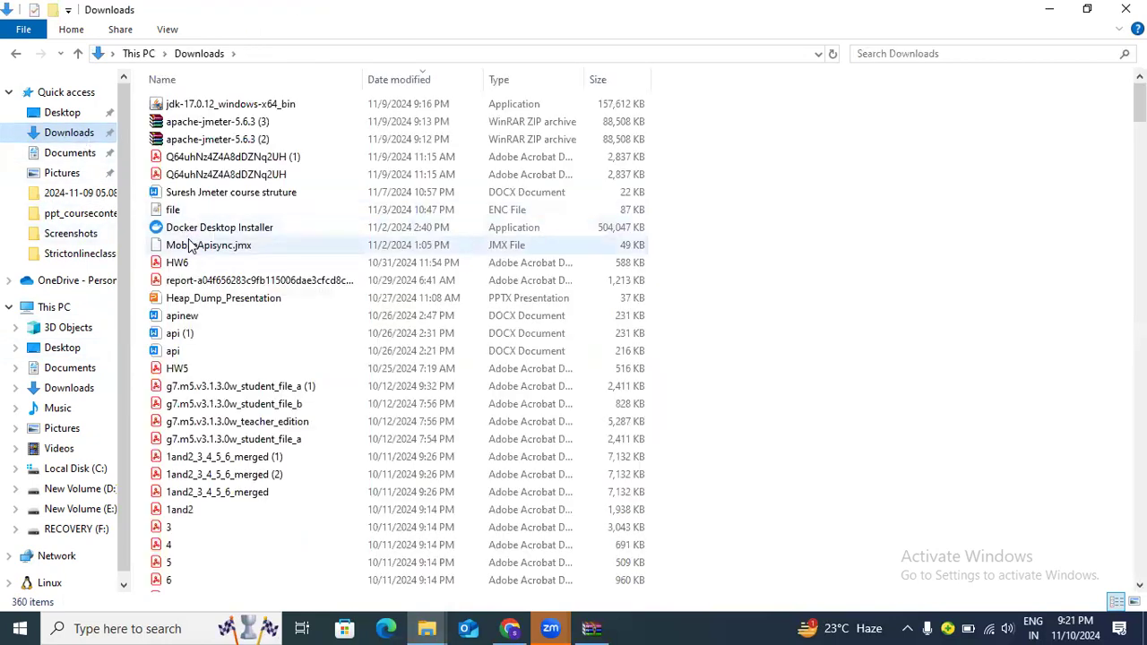
# Open the apache-jmeter-5.6.3 (3) ZIP file from Downloads with WinRAR archiver.
pyautogui.scroll(-12, 230, 333)
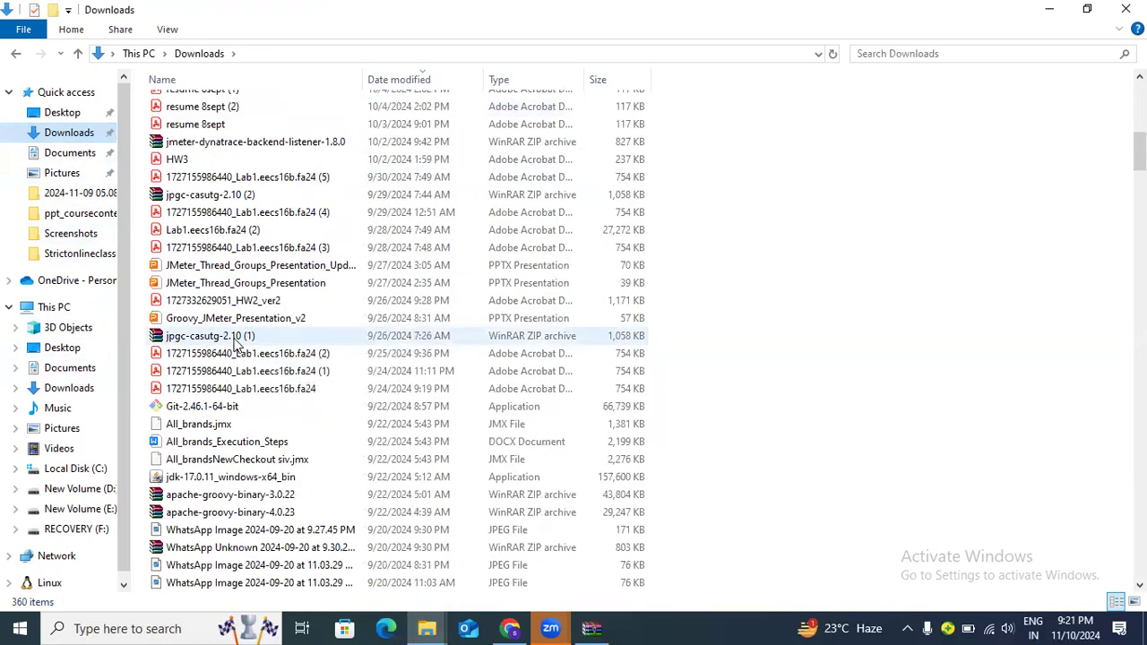
pyautogui.scroll(4, 235, 345)
pyautogui.scroll(8, 236, 345)
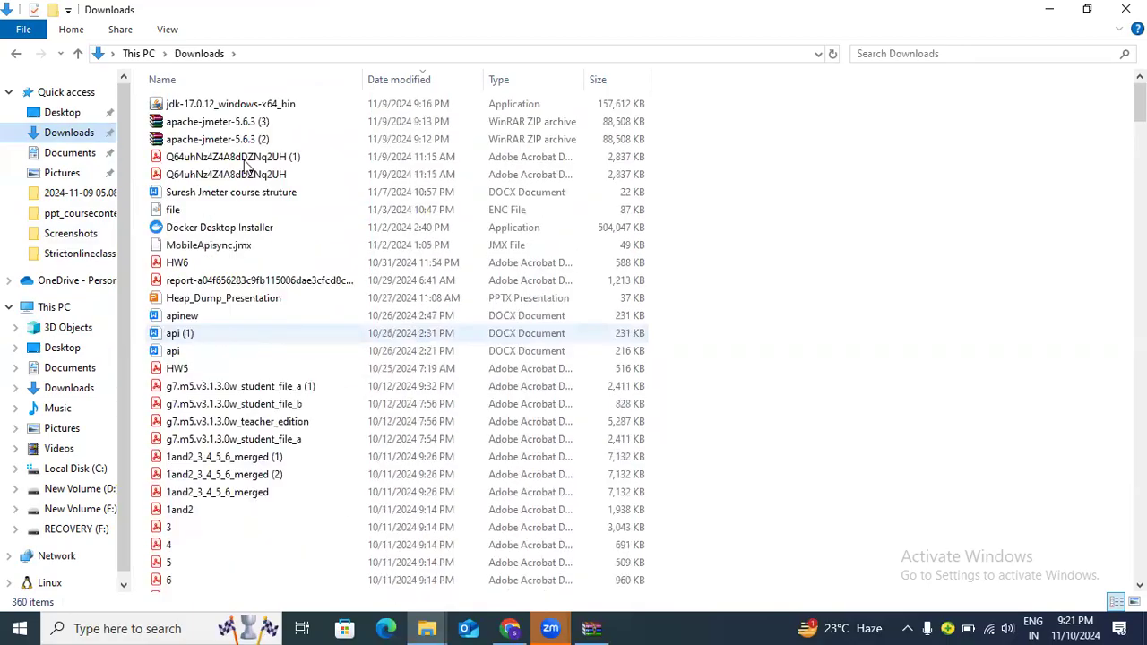
pyautogui.click(246, 141)
pyautogui.click(228, 126)
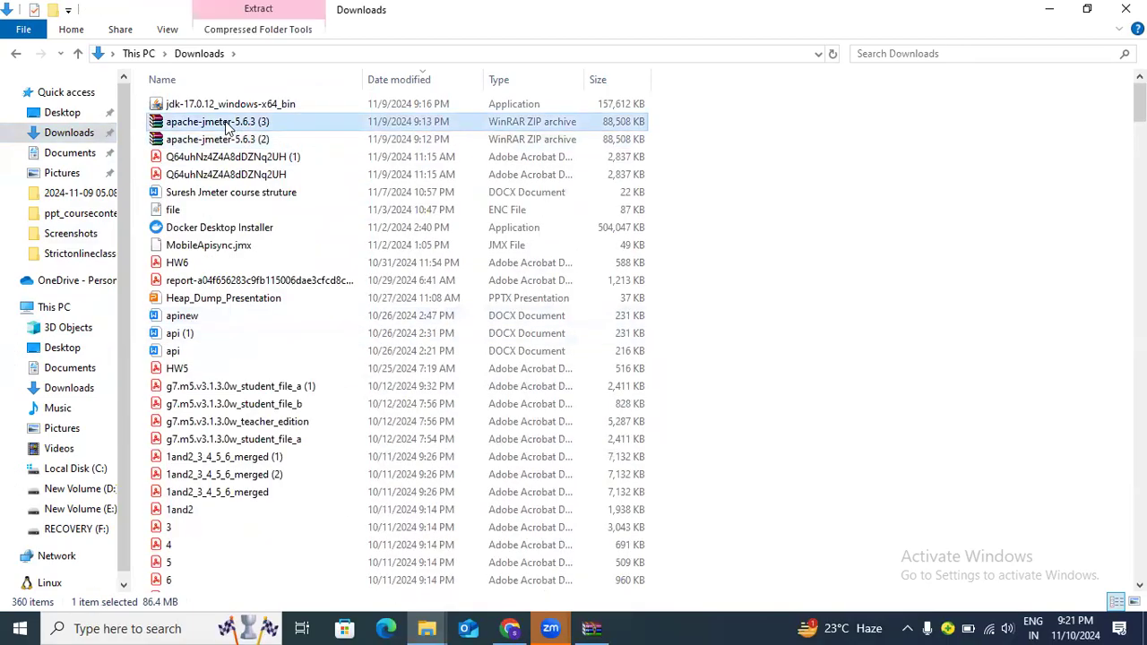
pyautogui.doubleClick(225, 123)
pyautogui.rightClick(224, 121)
pyautogui.moveTo(427, 209)
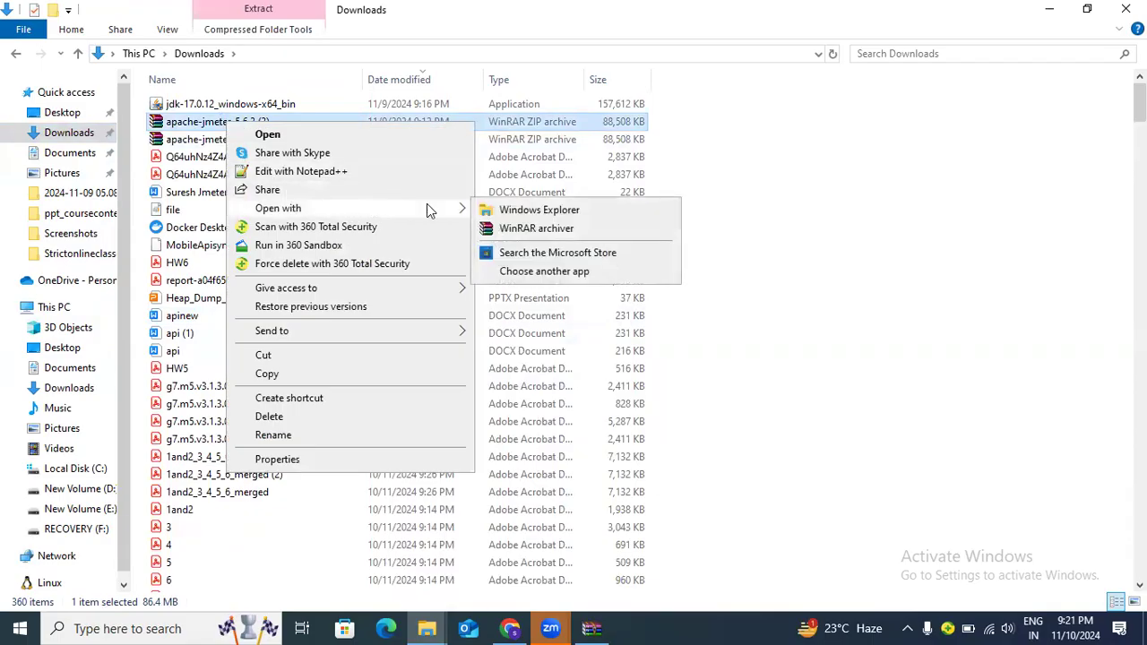
pyautogui.click(506, 229)
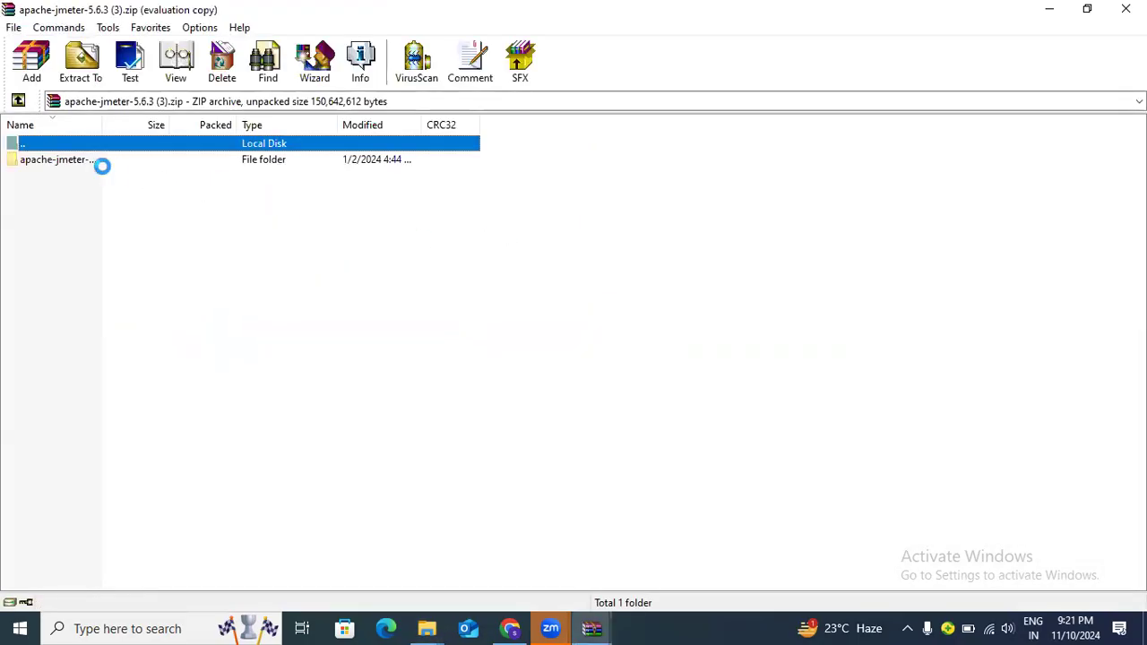
# Extract the archive's apache-jmeter folder to the default Downloads\apache-jmeter-5.6.3 (3) path, replacing all existing files.
pyautogui.click(700, 244)
pyautogui.click(93, 161)
pyautogui.rightClick(93, 159)
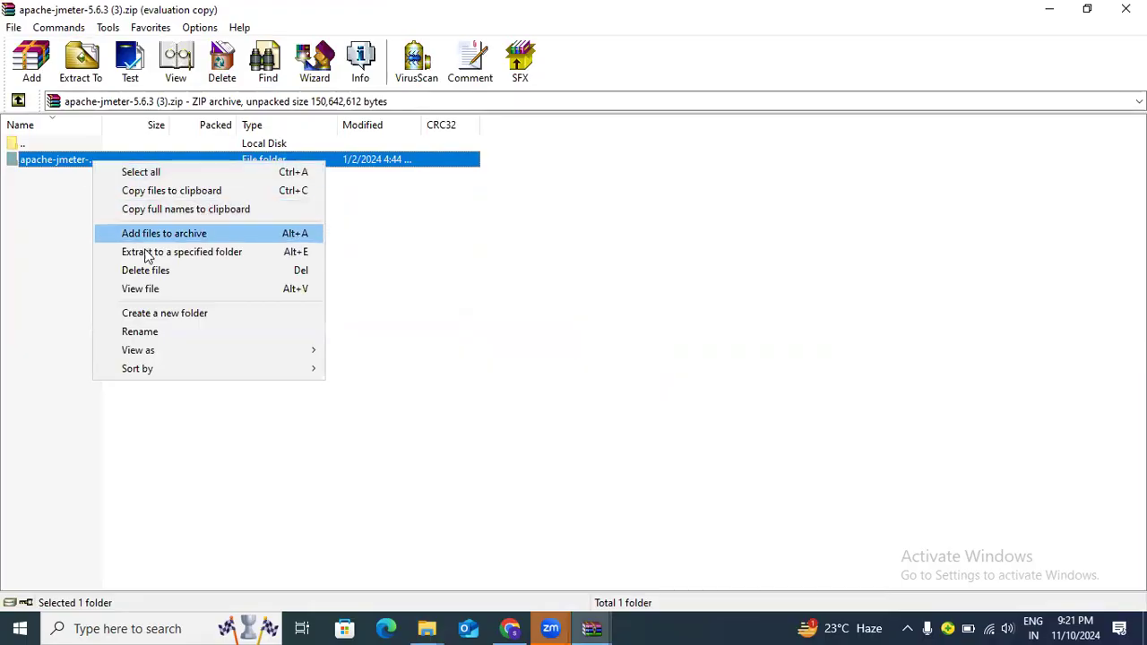
pyautogui.moveTo(269, 368)
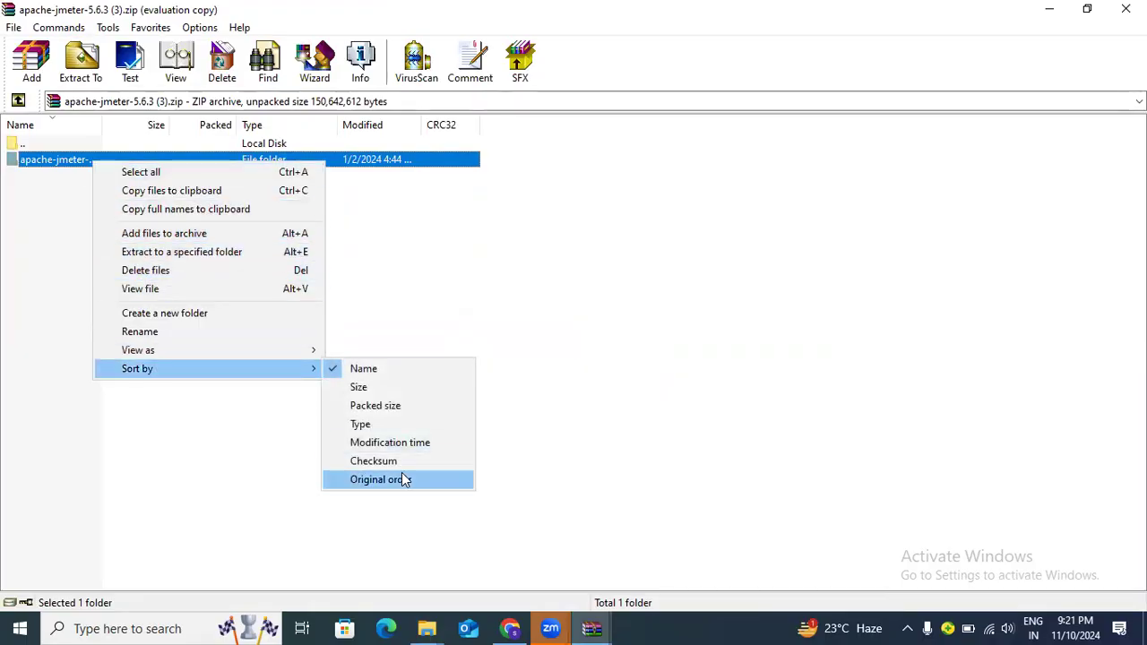
pyautogui.click(598, 627)
pyautogui.click(545, 586)
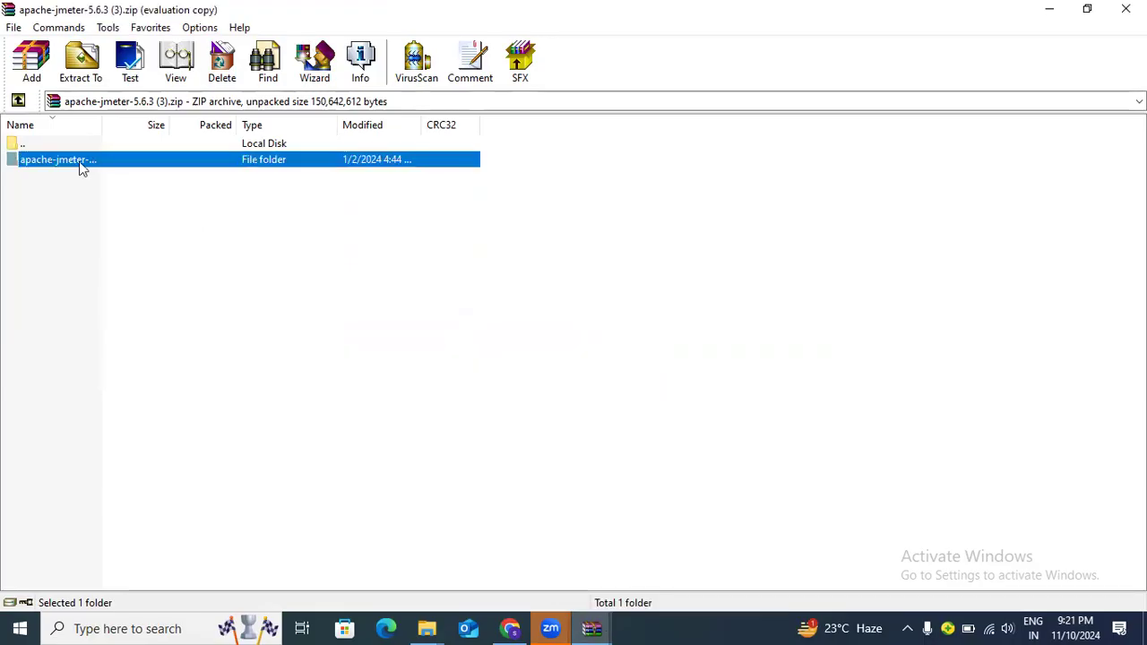
pyautogui.click(90, 69)
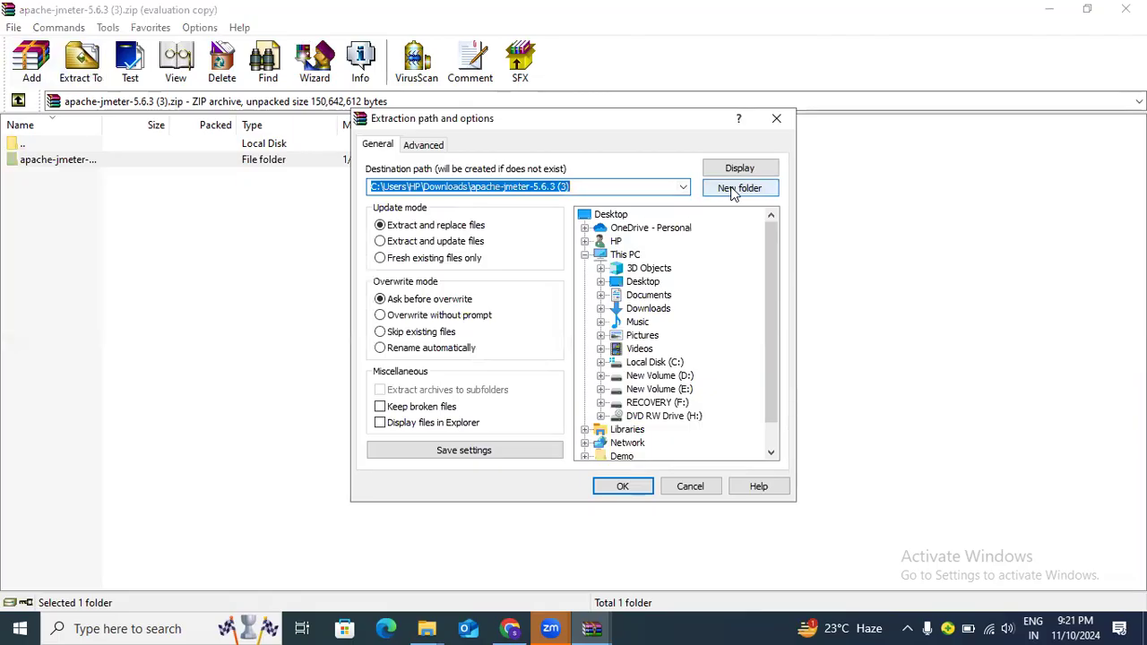
pyautogui.click(609, 492)
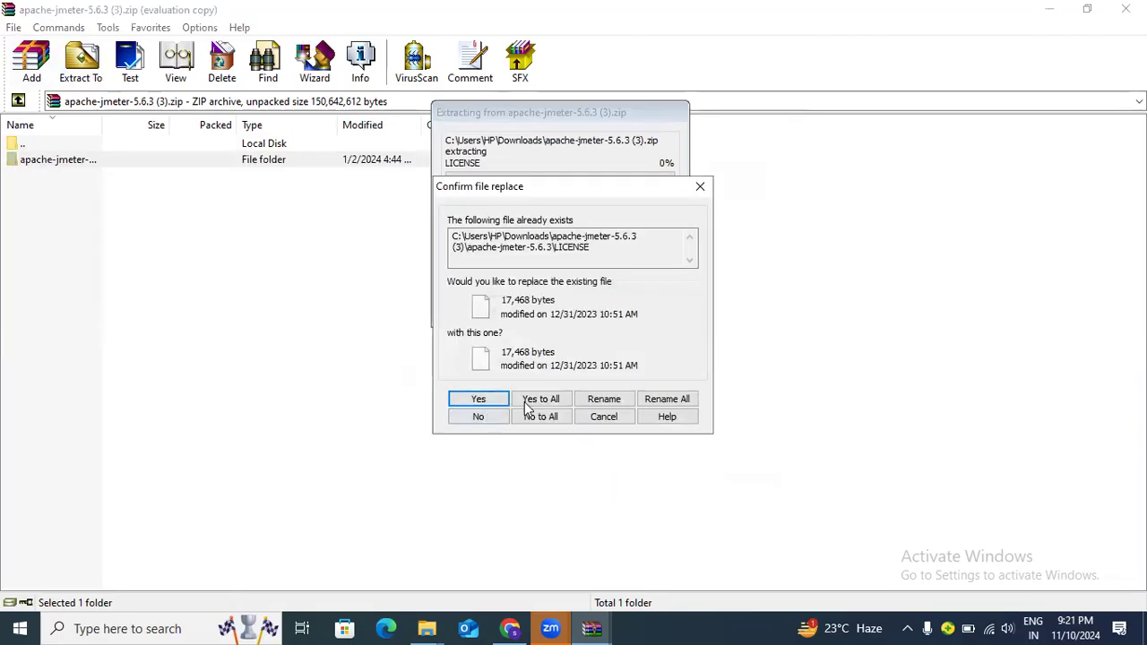
pyautogui.click(544, 400)
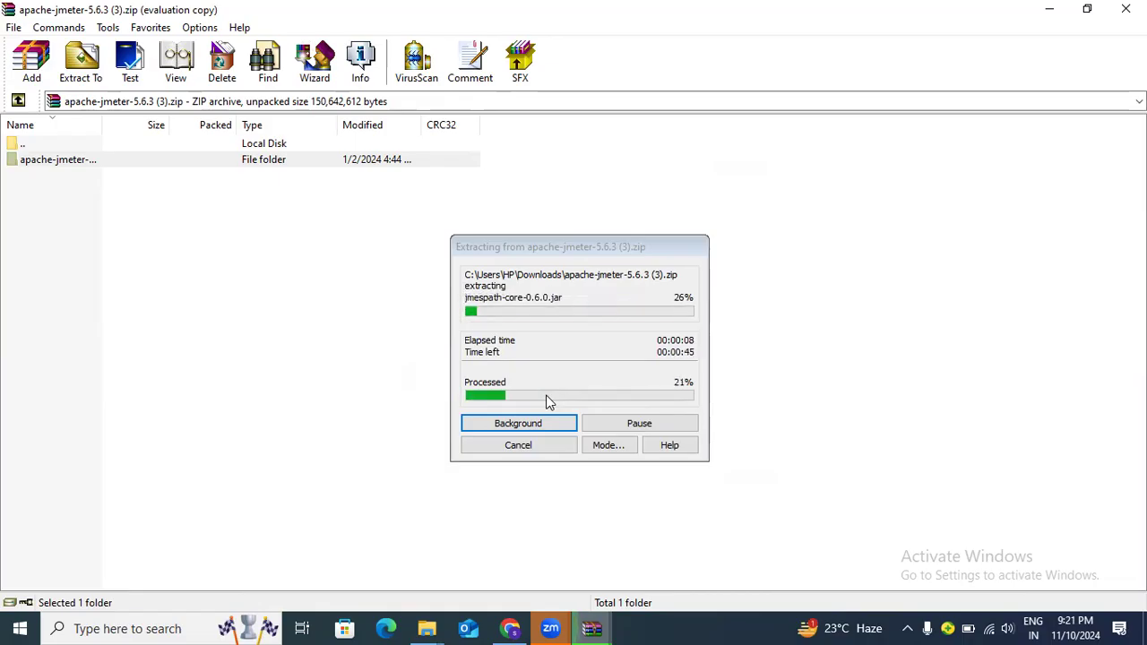
# Switch to the File Explorer Downloads window and look through the entries starting with "a" for an extracted apache-jmeter-5.6.3 folder.
pyautogui.moveTo(427, 628)
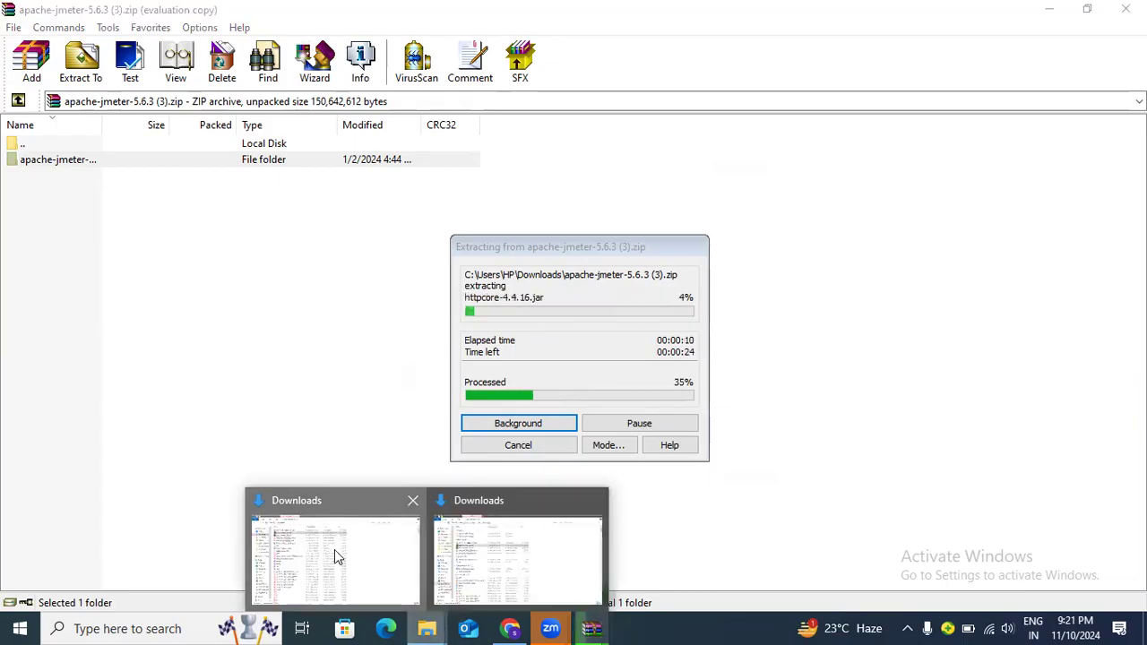
pyautogui.click(335, 549)
pyautogui.scroll(-3, 321, 488)
pyautogui.scroll(3, 321, 484)
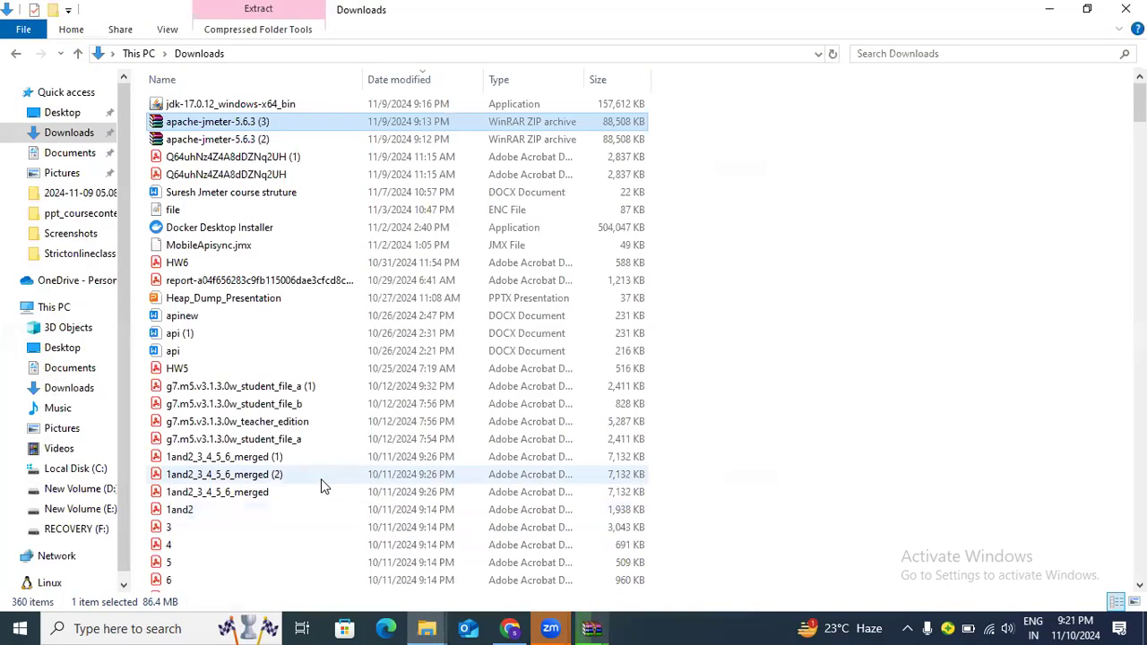
pyautogui.click(914, 309)
pyautogui.press('a')
pyautogui.press('a')
pyautogui.press('a')
pyautogui.press('a')
pyautogui.press('a')
pyautogui.press('a')
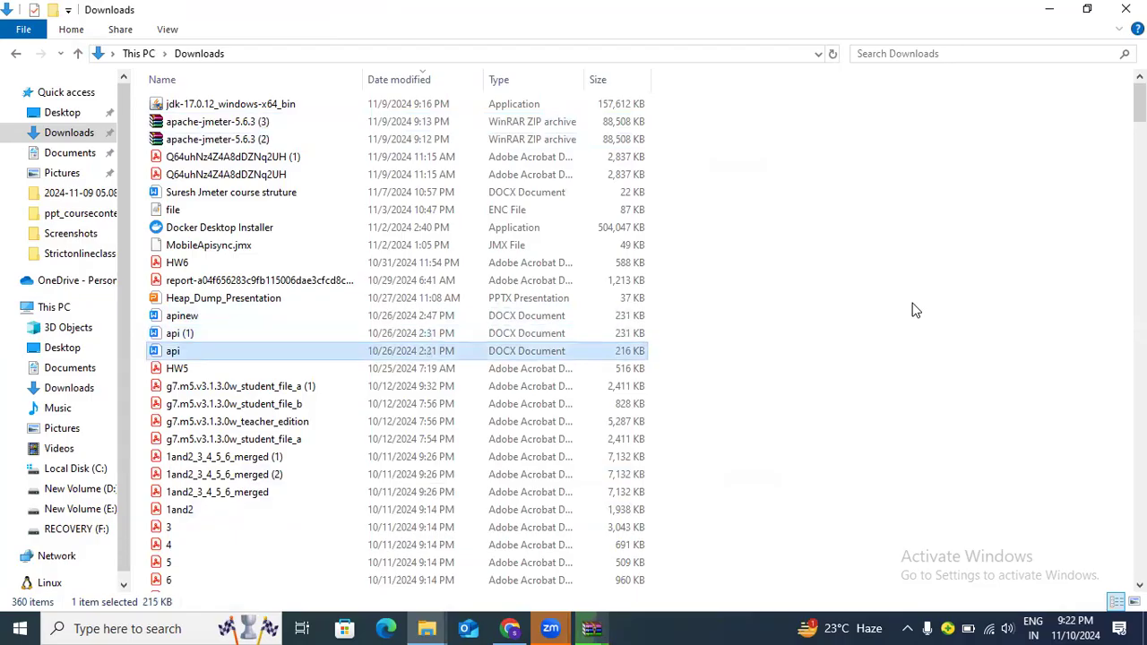
pyautogui.press('a')
pyautogui.press('a')
pyautogui.press('a')
pyautogui.press('a')
pyautogui.press('a')
pyautogui.press('a')
pyautogui.press('a')
pyautogui.press('a')
pyautogui.press('a')
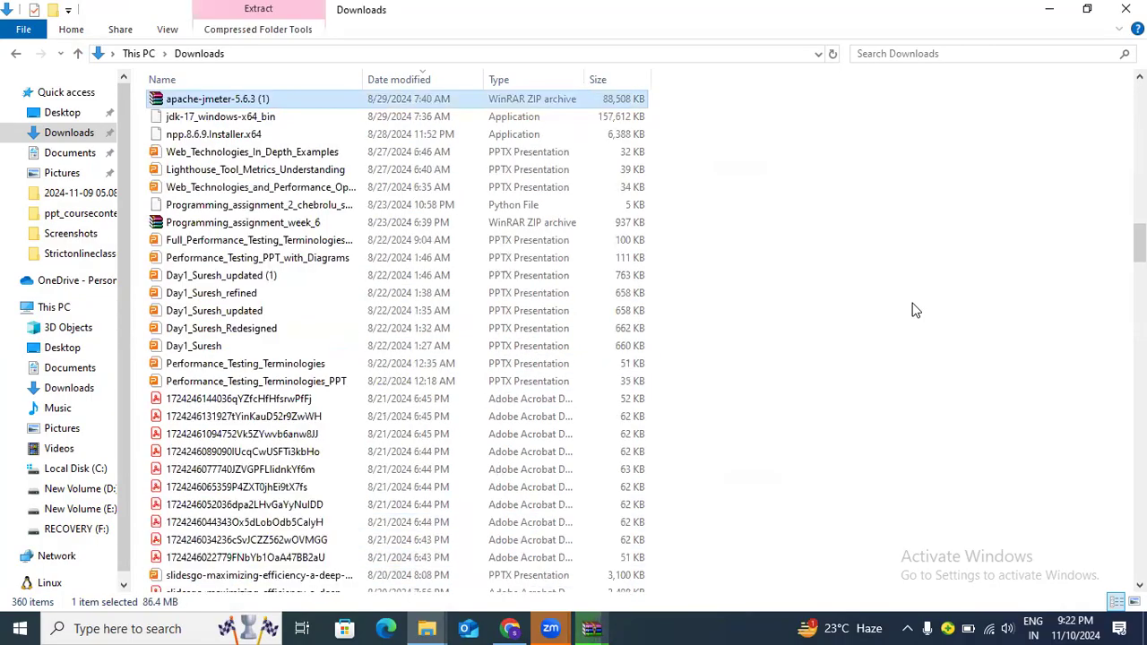
pyautogui.press('a')
pyautogui.press('a')
pyautogui.press('a')
pyautogui.press('a')
pyautogui.press('a')
pyautogui.press('a')
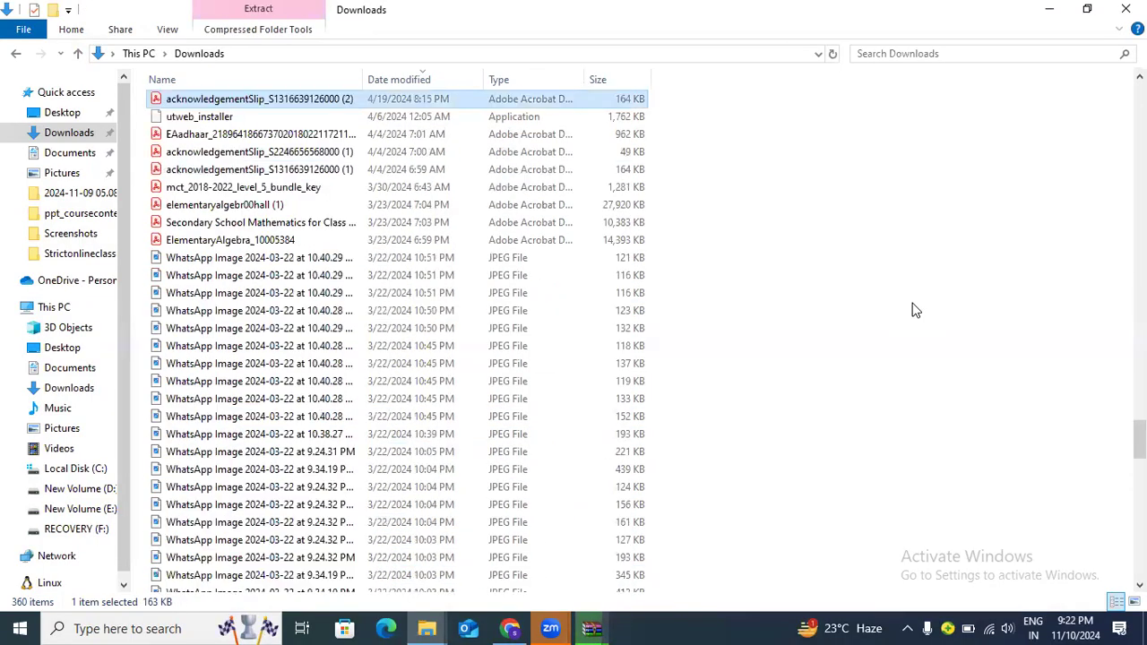
pyautogui.press('a')
pyautogui.press('a')
pyautogui.press('a')
pyautogui.press('a')
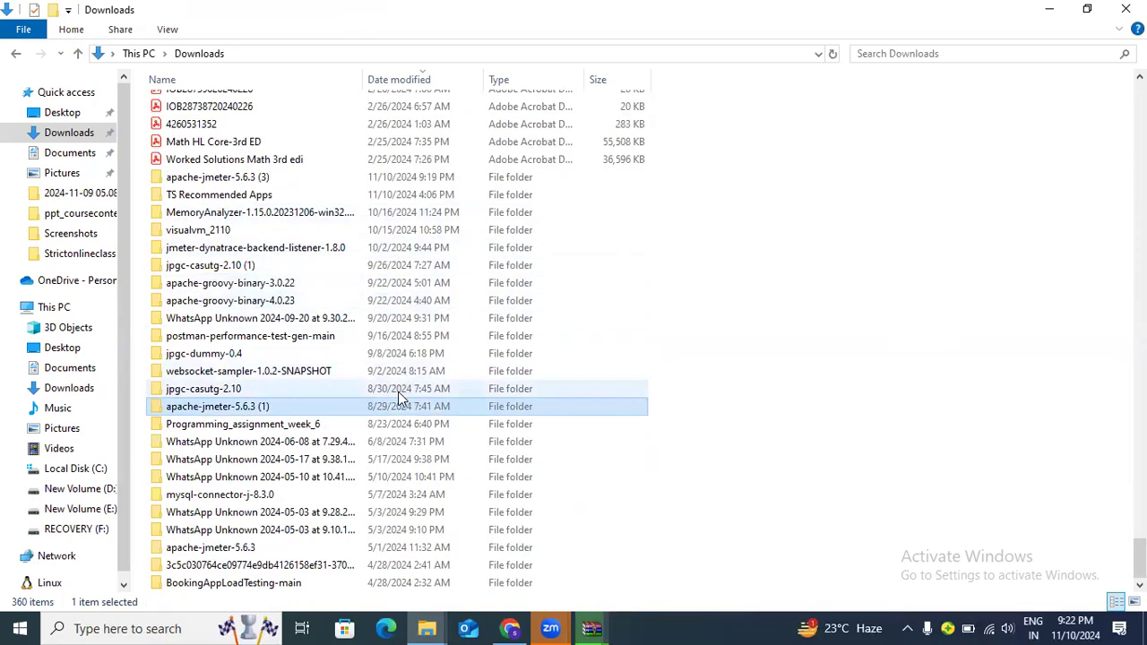
# Open the bin folder inside apache-jmeter-5.6.3 (1) and select the ApacheJMeterTemporaryRootCA security certificate.
pyautogui.doubleClick(219, 405)
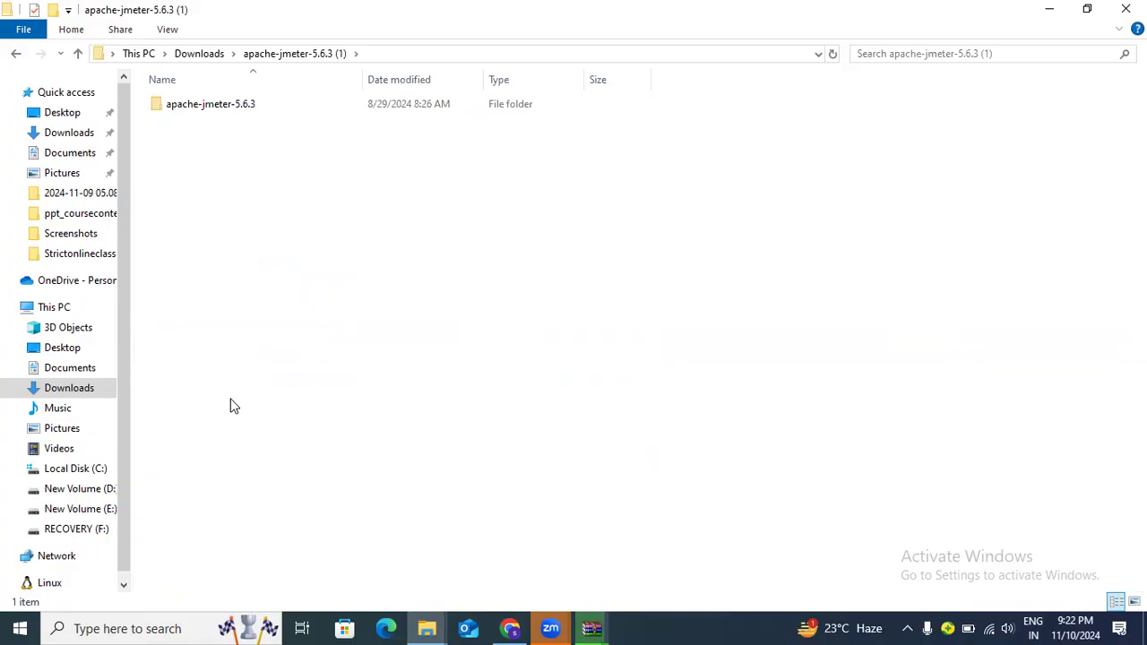
pyautogui.doubleClick(224, 106)
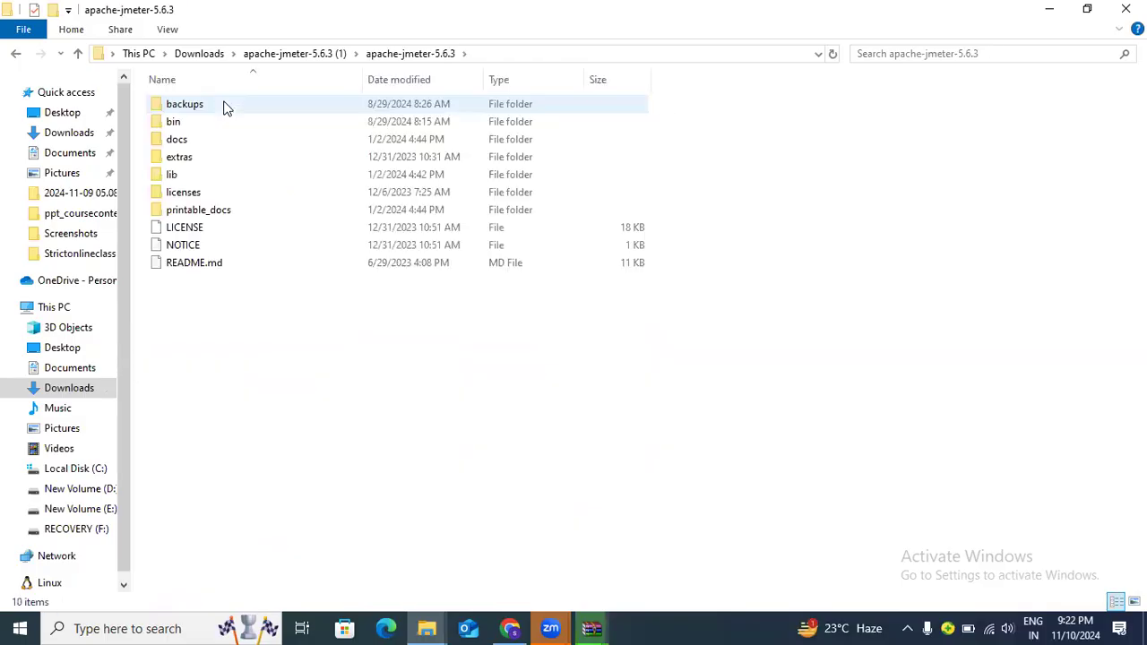
pyautogui.doubleClick(225, 119)
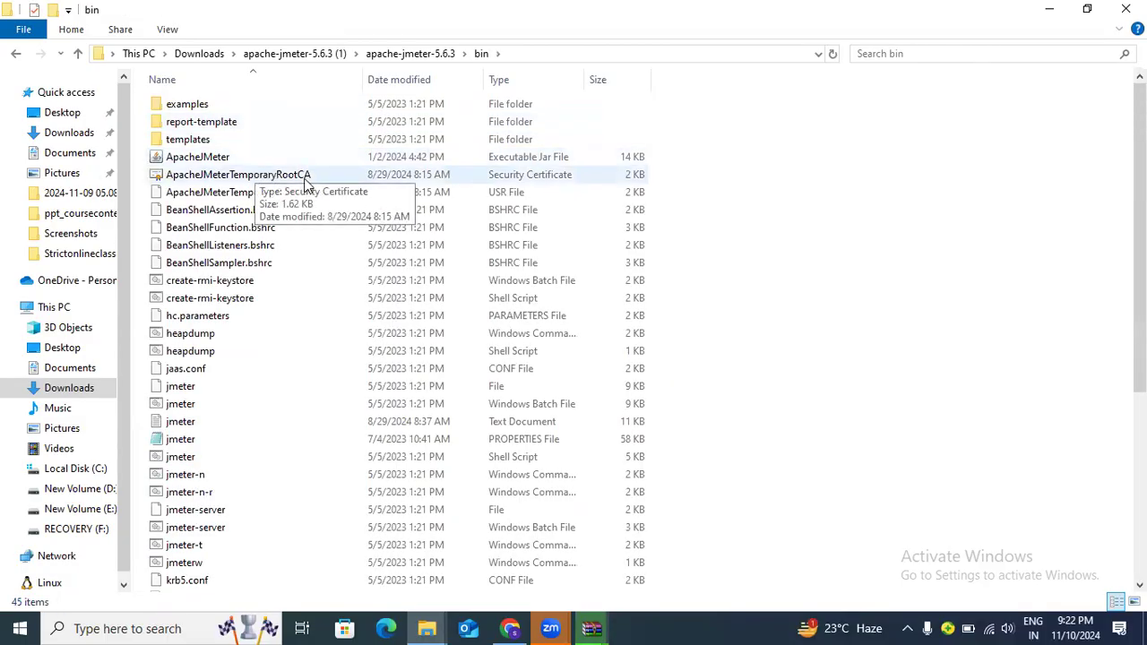
pyautogui.click(548, 174)
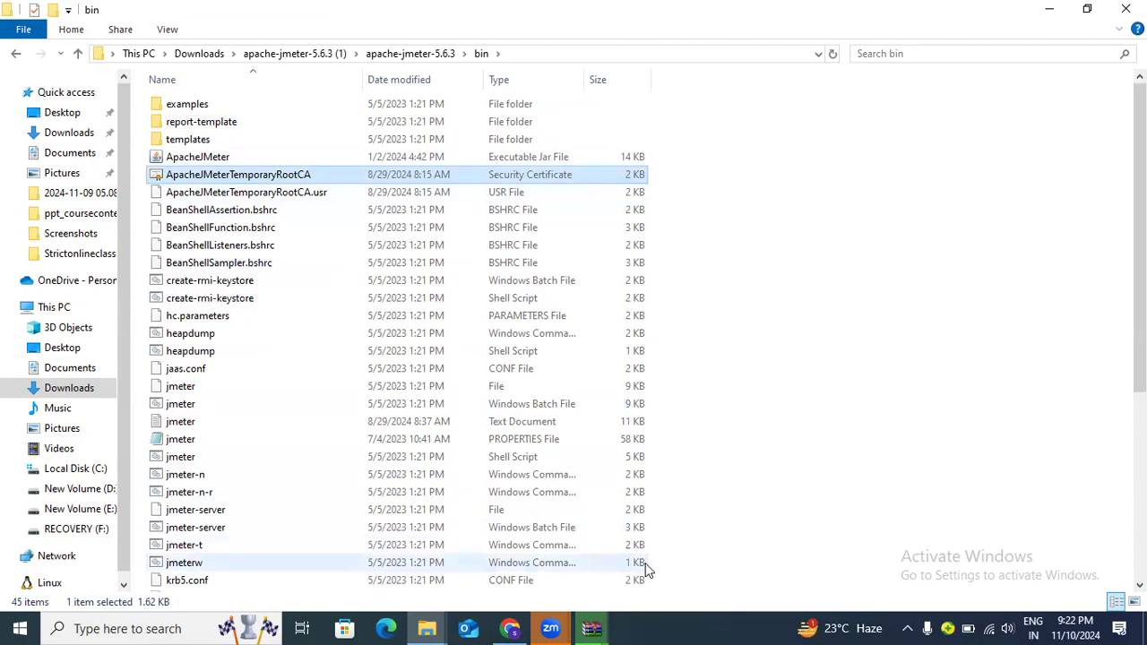
# Check the extraction in WinRAR, and in File Explorer's other Downloads window open the bin folder of the extracted apache-jmeter-5.6.3 (3).
pyautogui.click(594, 628)
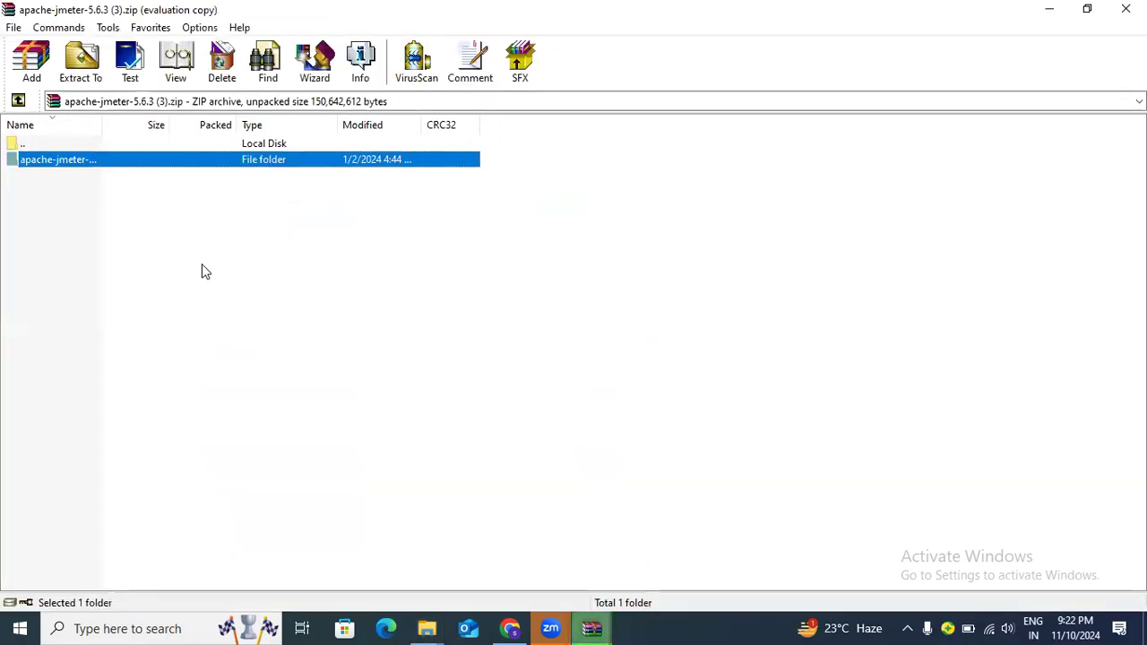
pyautogui.moveTo(591, 628)
pyautogui.click(534, 565)
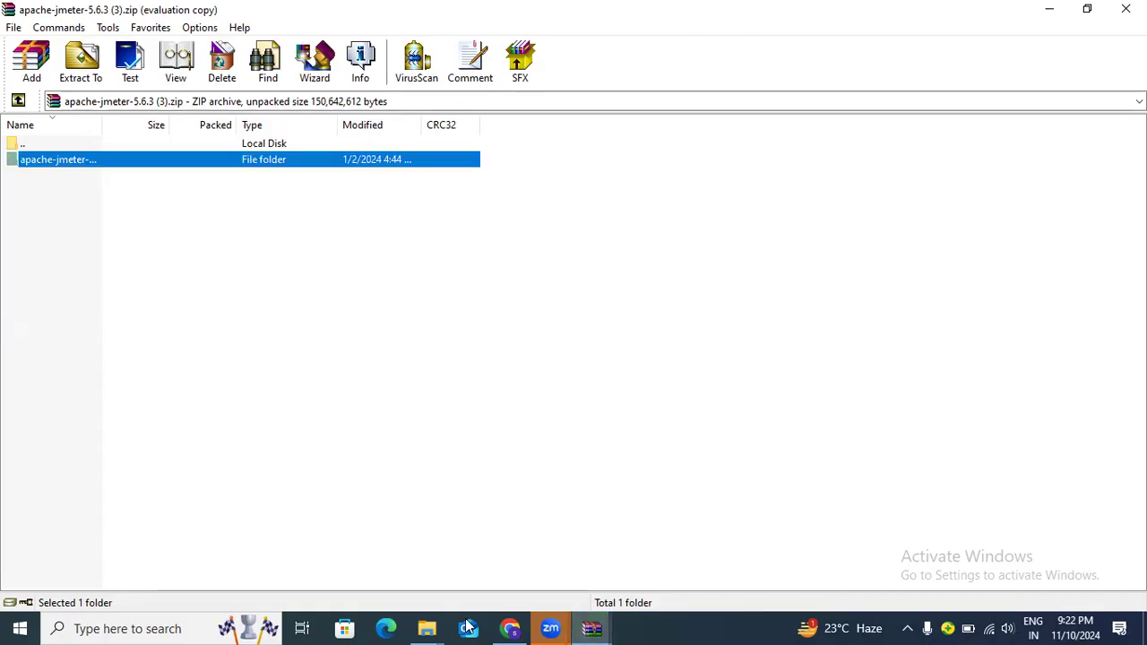
pyautogui.moveTo(426, 627)
pyautogui.click(484, 568)
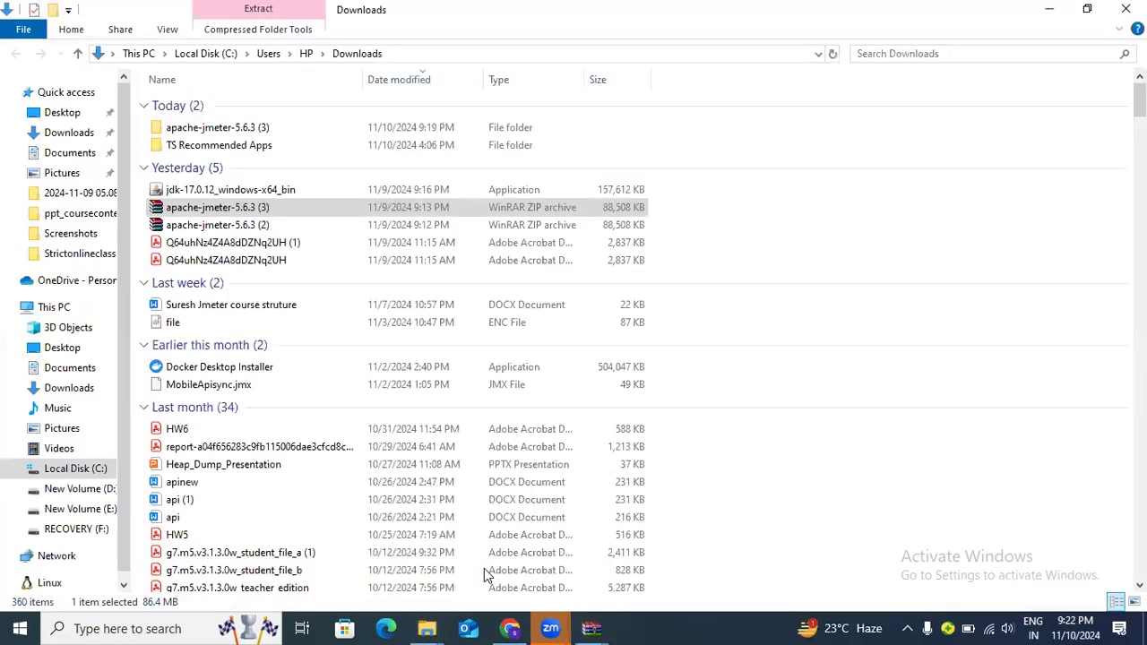
pyautogui.doubleClick(234, 127)
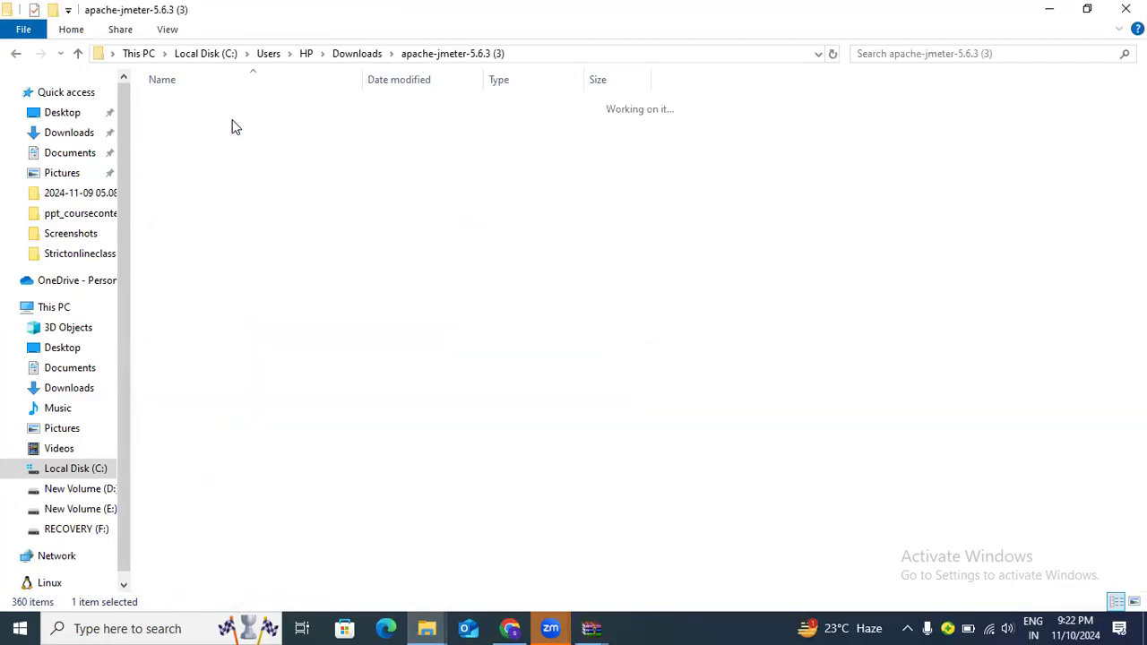
pyautogui.doubleClick(222, 107)
pyautogui.doubleClick(220, 106)
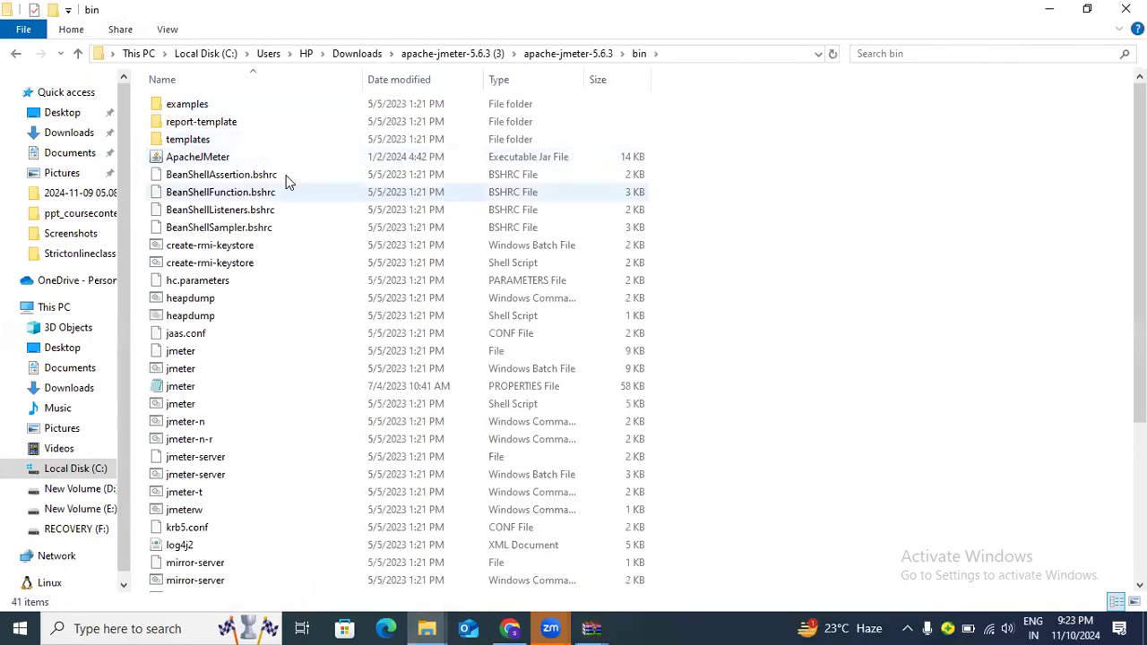
# Filter the bin folder to the Windows Batch File type and try to launch JMeter with the jmeter batch file.
pyautogui.click(348, 157)
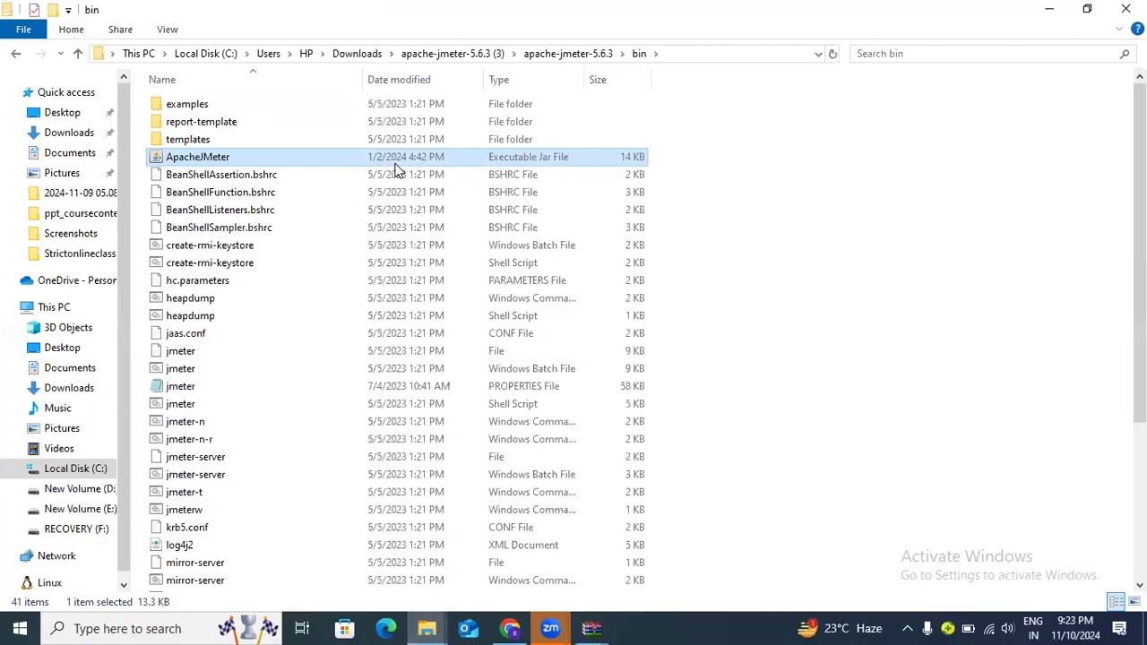
pyautogui.click(576, 82)
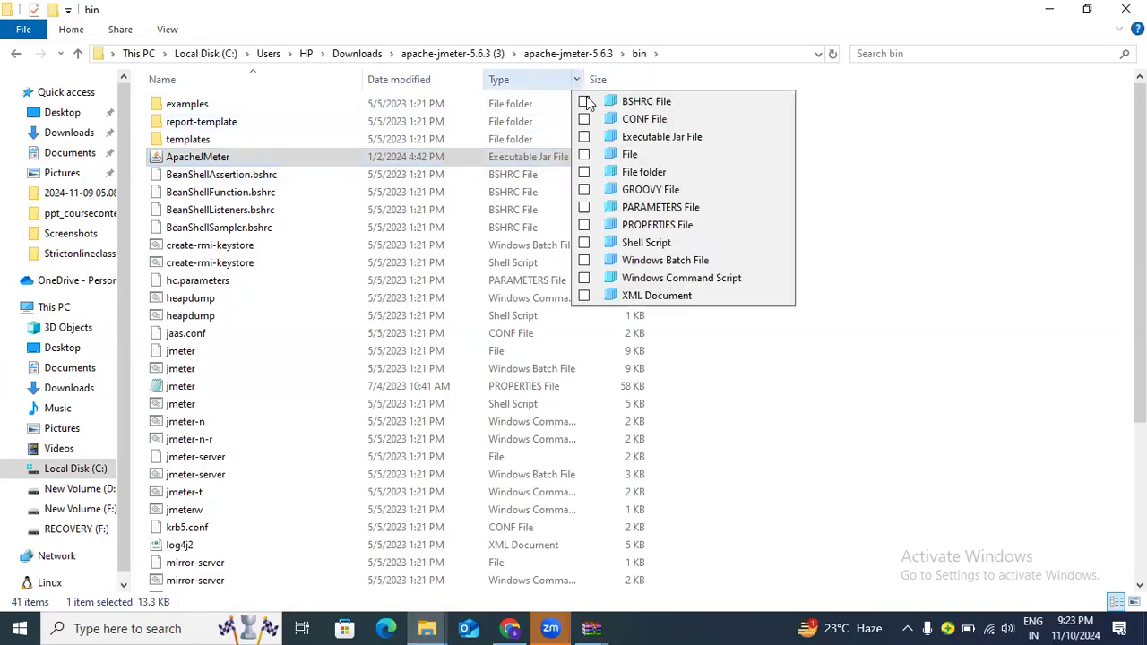
pyautogui.click(651, 260)
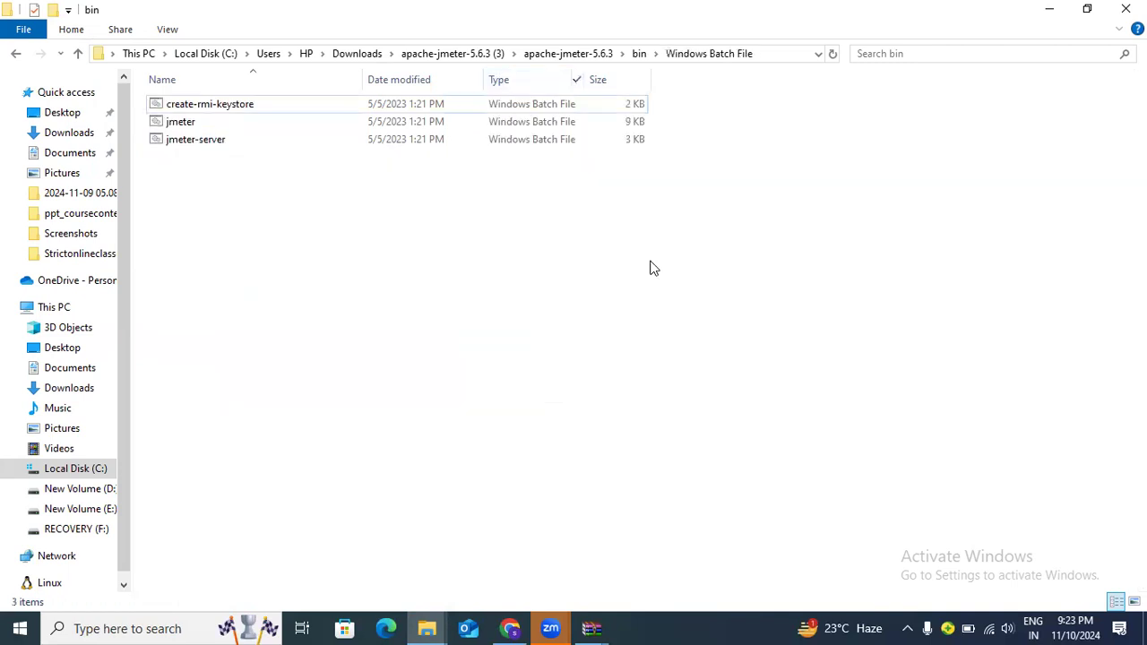
pyautogui.doubleClick(195, 125)
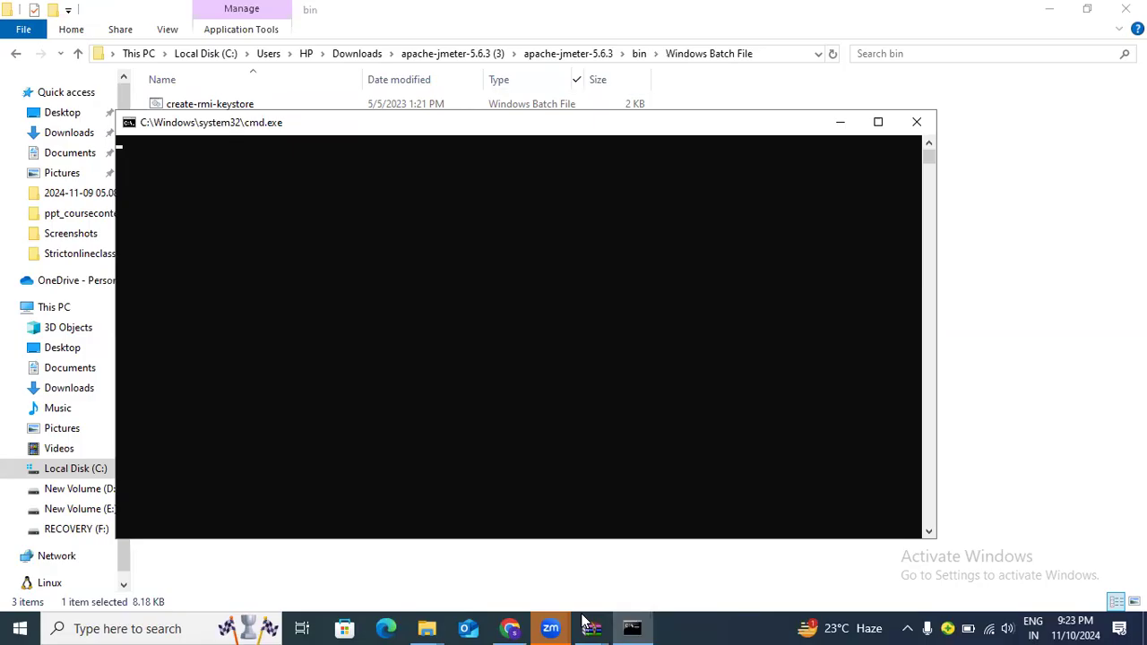
pyautogui.click(957, 195)
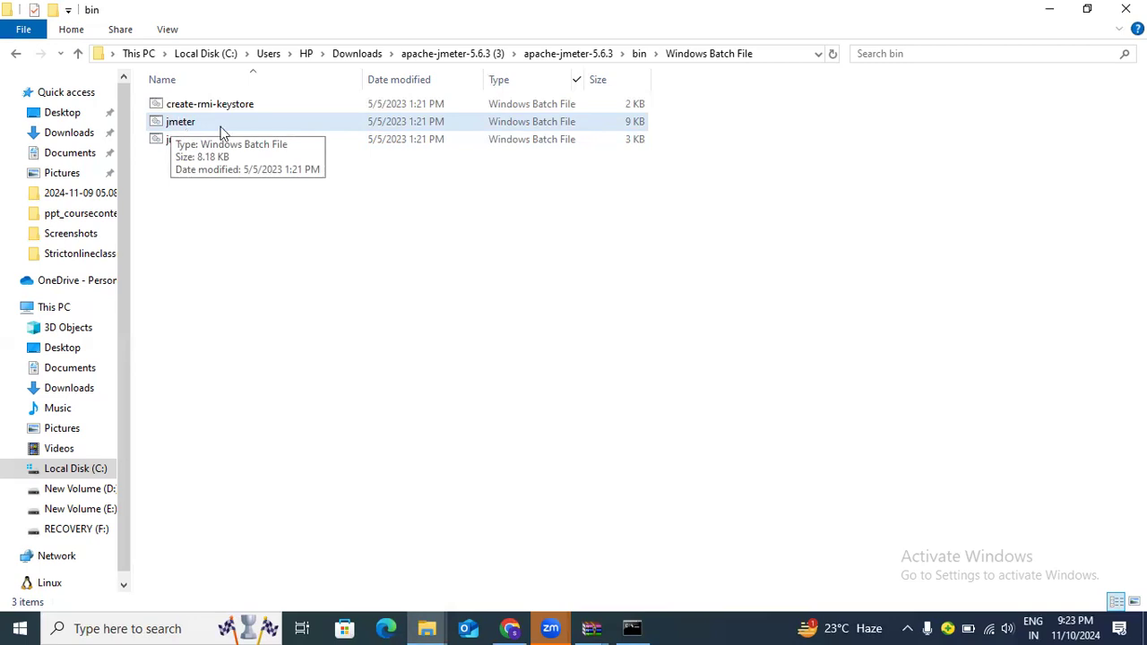
# Return to the unfiltered bin folder and minimize the command window of the JMeter launch.
pyautogui.click(639, 54)
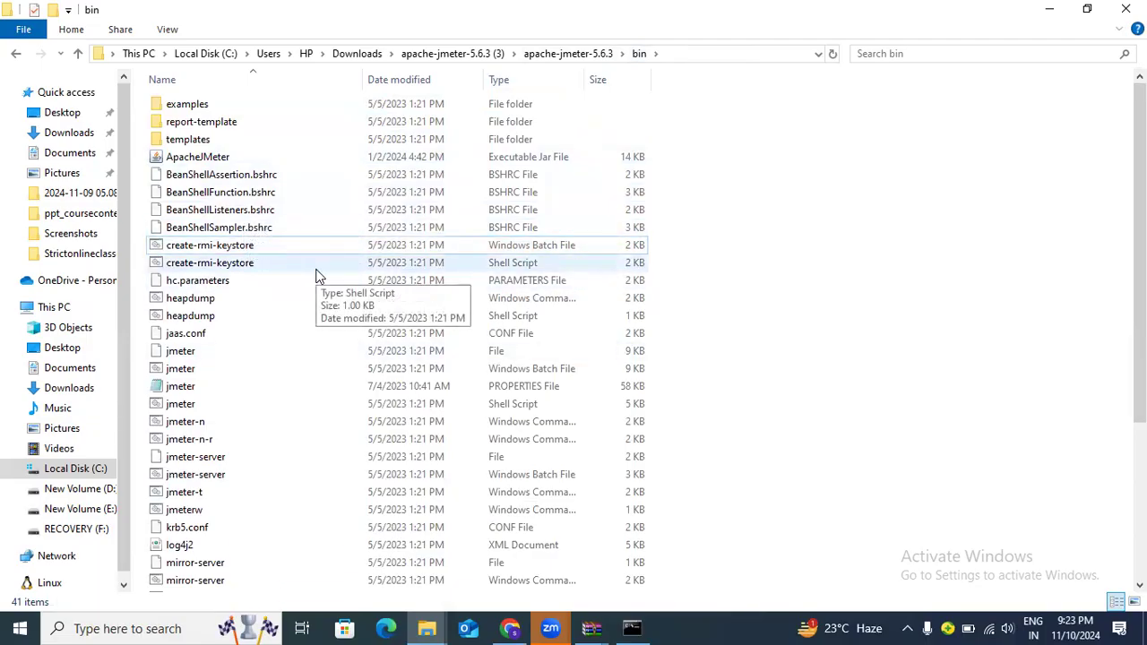
pyautogui.click(632, 627)
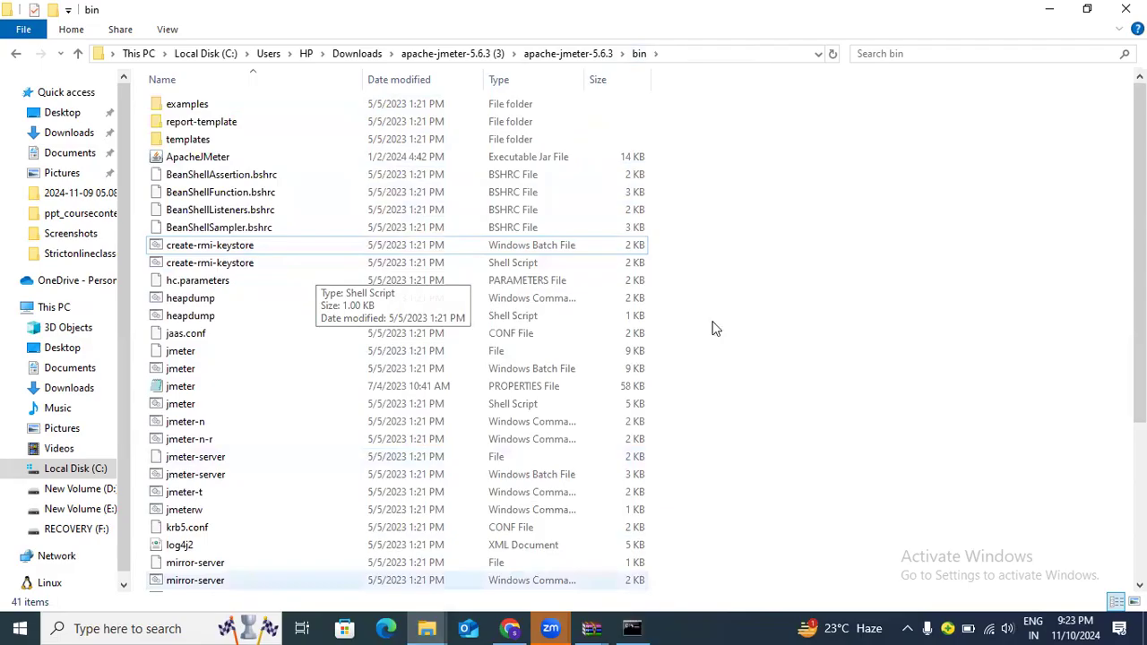
pyautogui.click(839, 119)
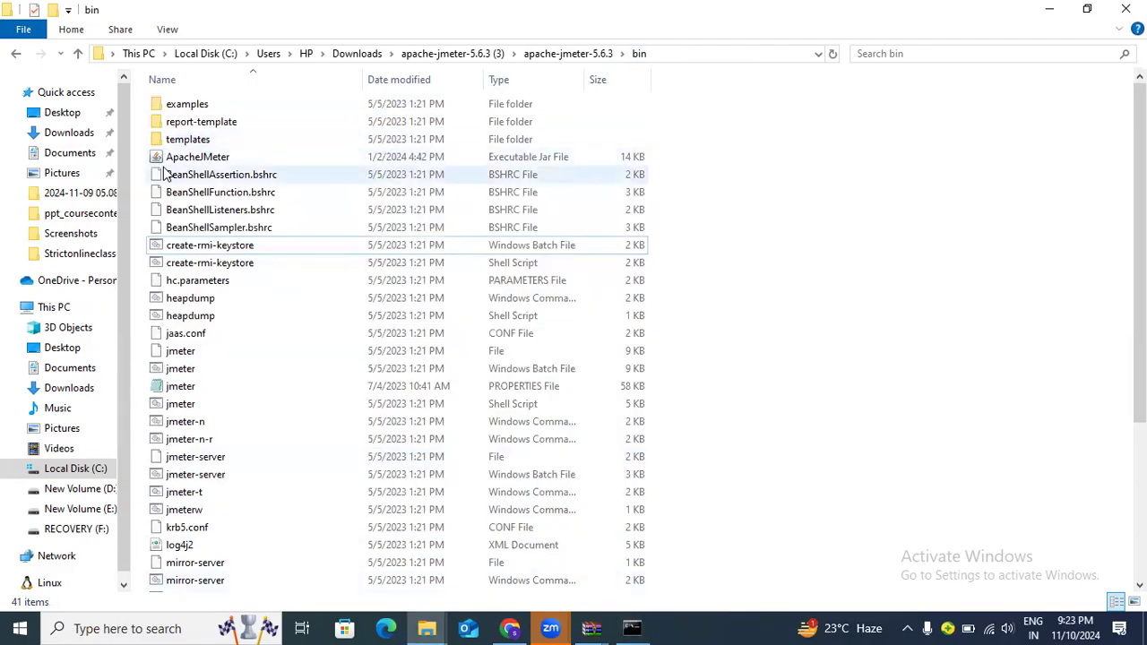
# Filter the bin folder by Windows Batch File again and run the jmeter batch file once more.
pyautogui.click(576, 80)
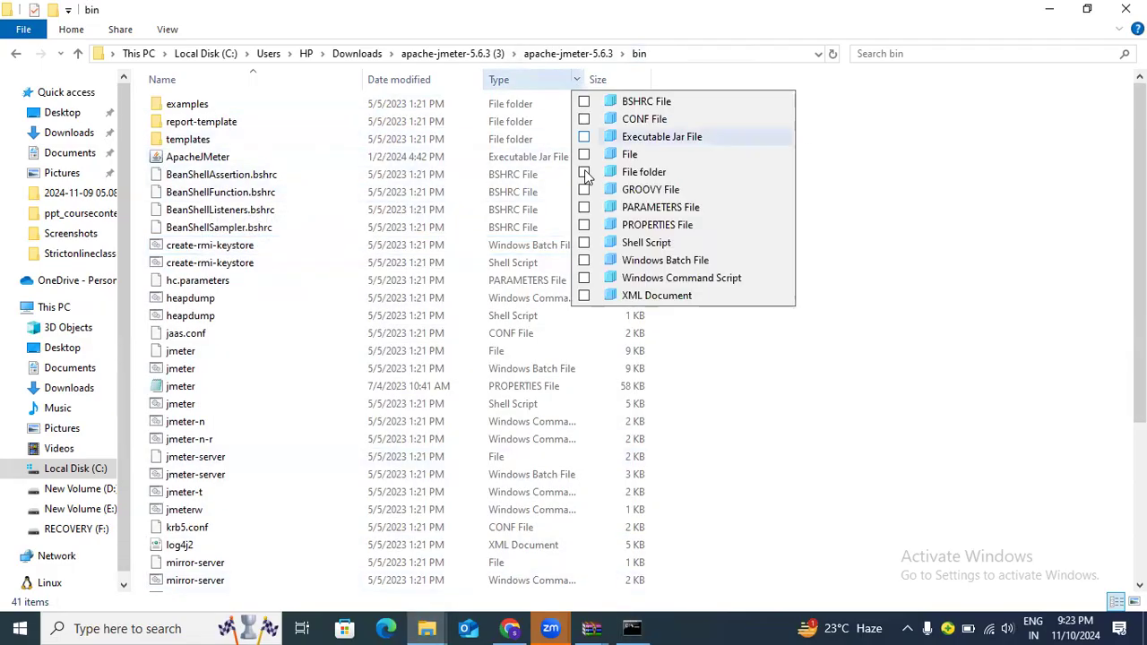
pyautogui.click(601, 260)
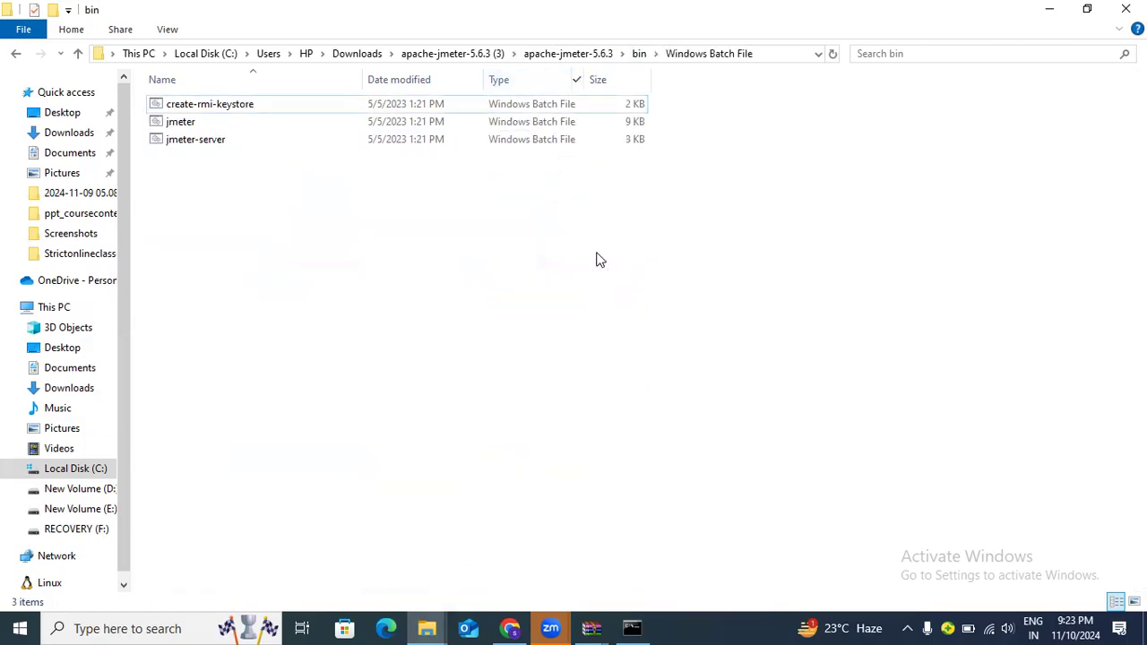
pyautogui.click(178, 123)
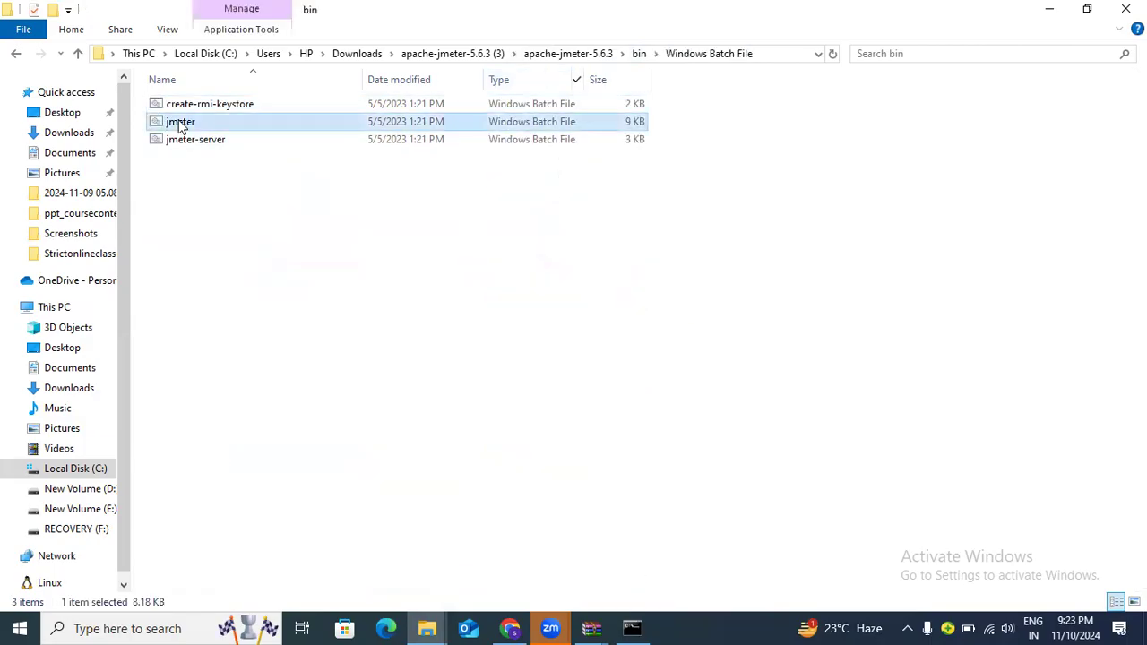
pyautogui.doubleClick(180, 124)
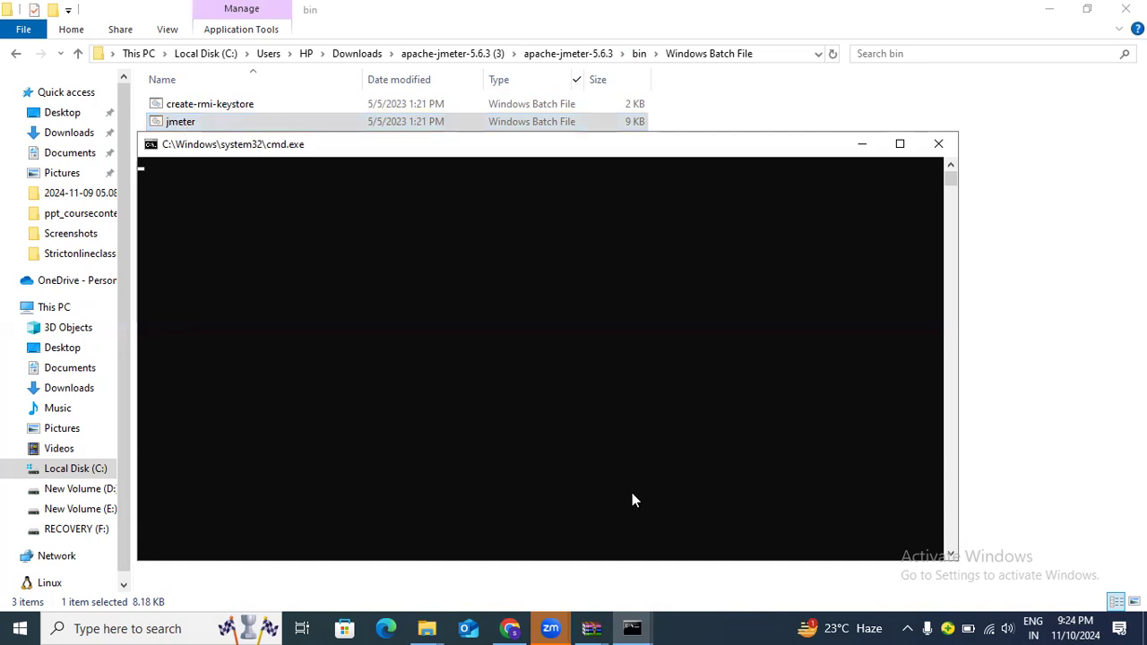
# Inspect and minimize the first launch's command window, and close it while keeping the second launch running.
pyautogui.click(632, 628)
pyautogui.click(571, 529)
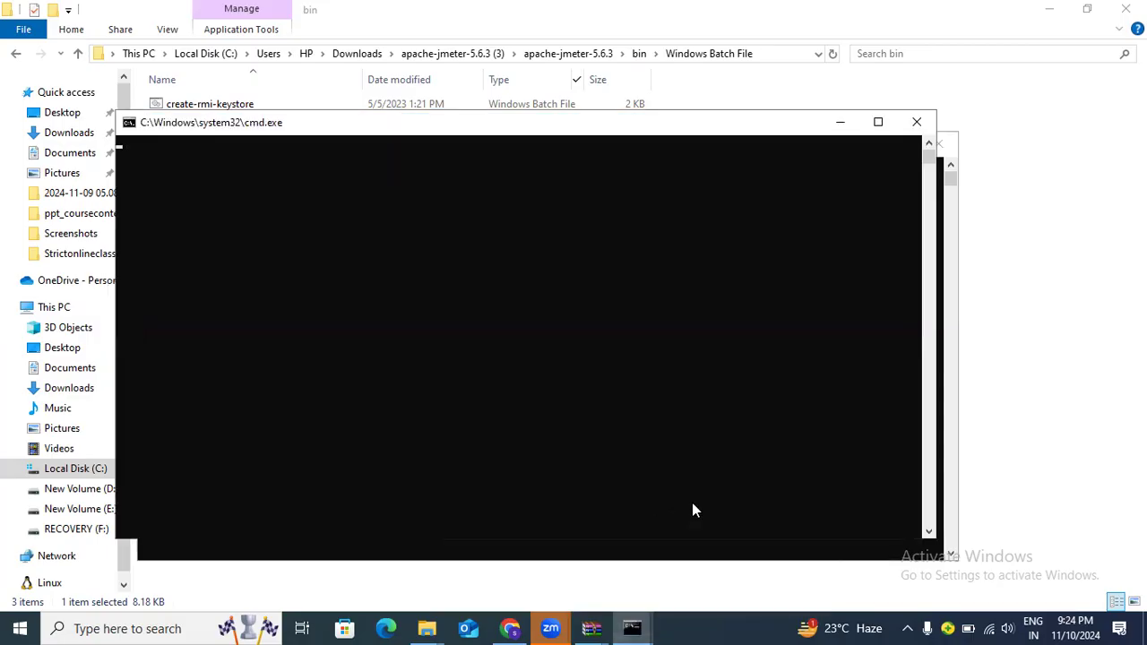
pyautogui.click(842, 123)
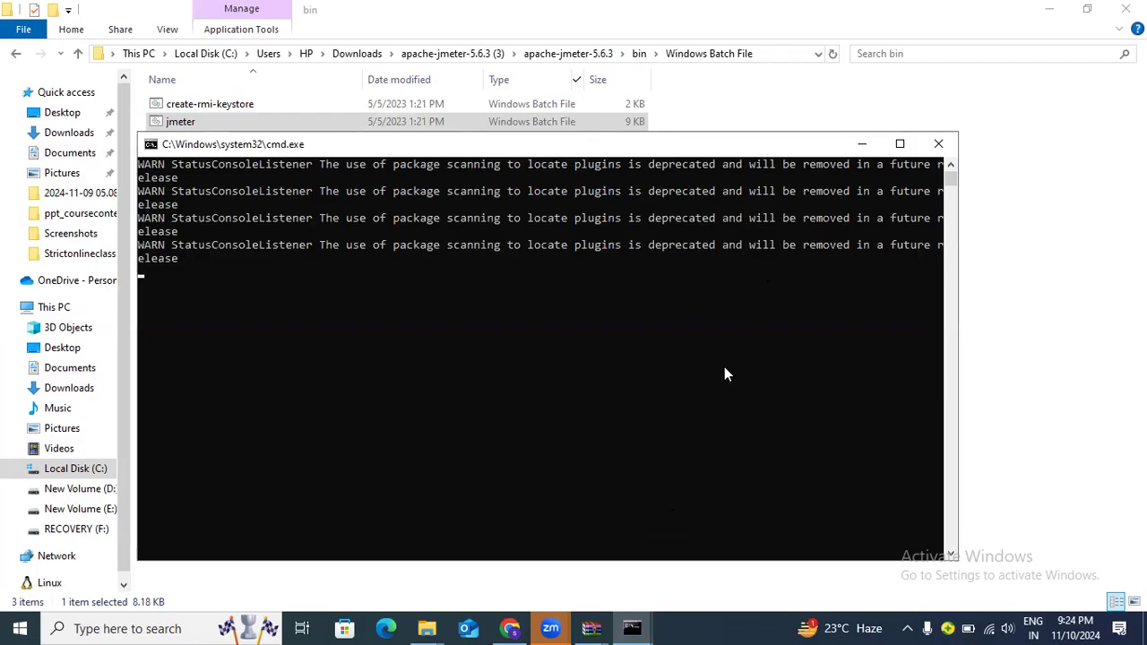
pyautogui.moveTo(631, 627)
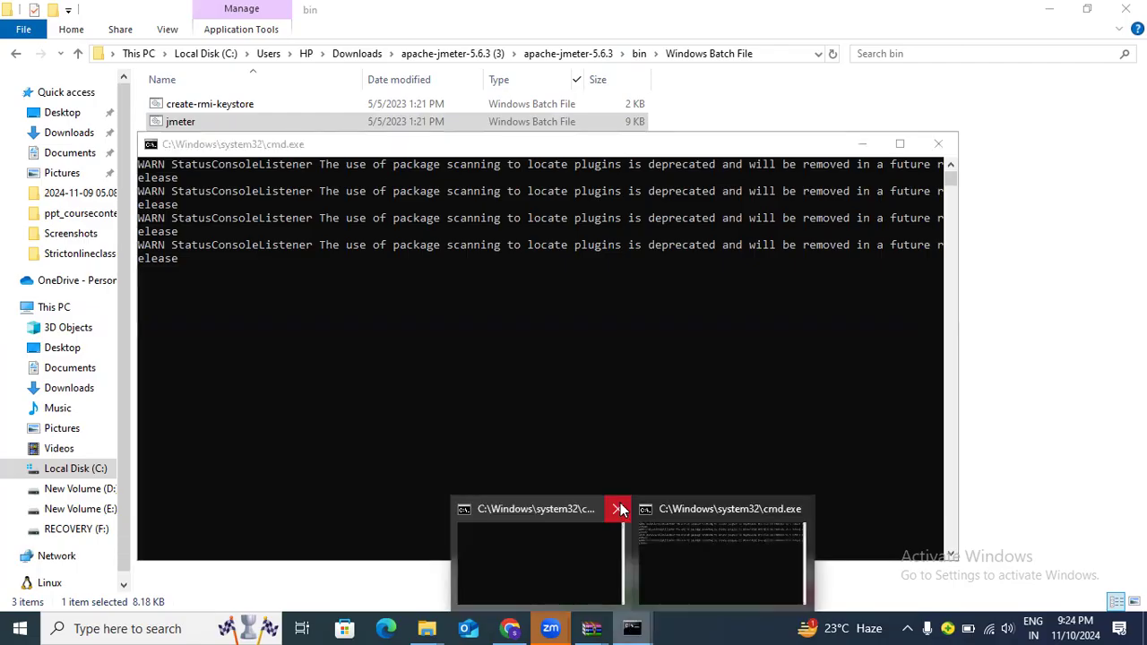
pyautogui.click(616, 513)
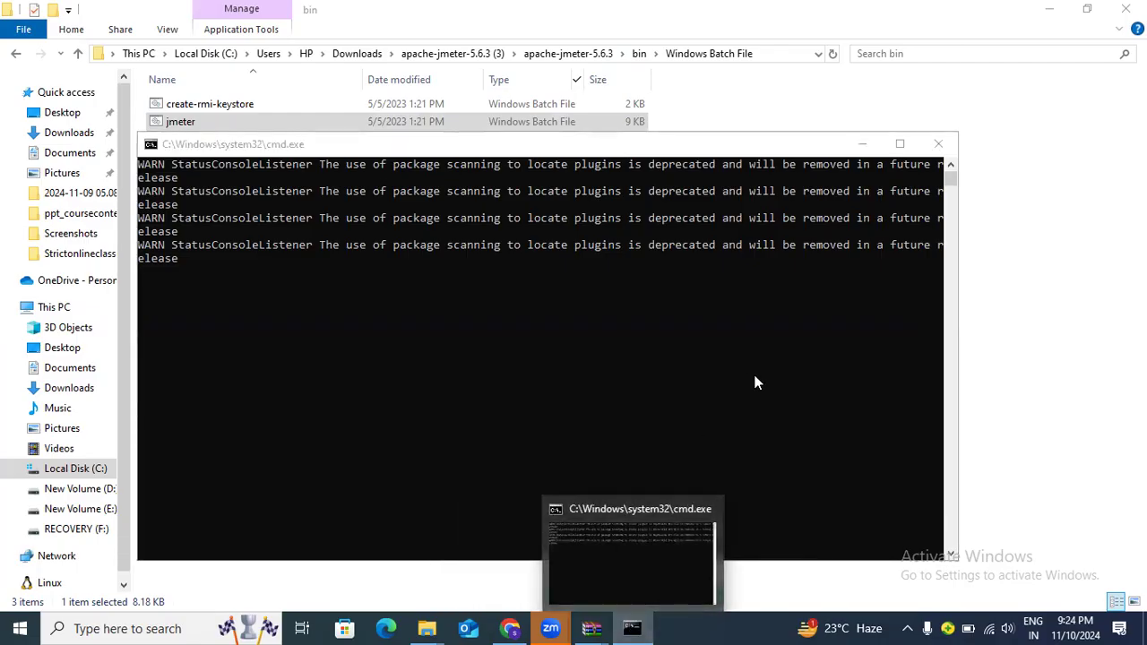
pyautogui.click(1091, 348)
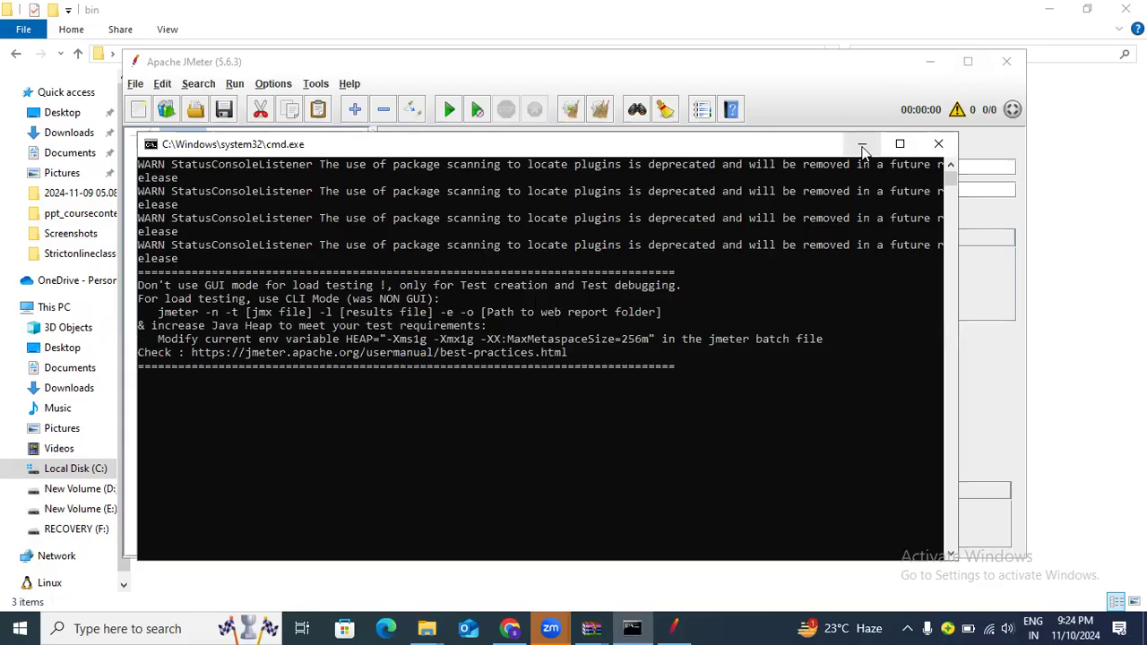
# Minimize the remaining command window and maximize the Apache JMeter (5.6.3) window.
pyautogui.click(862, 146)
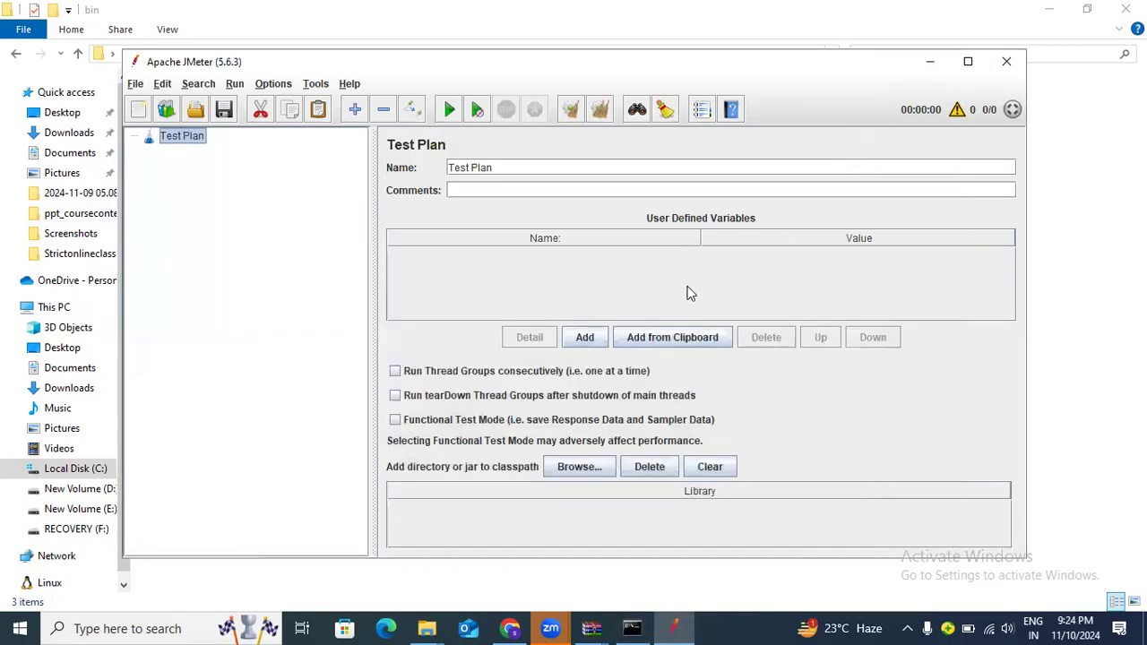
pyautogui.click(968, 61)
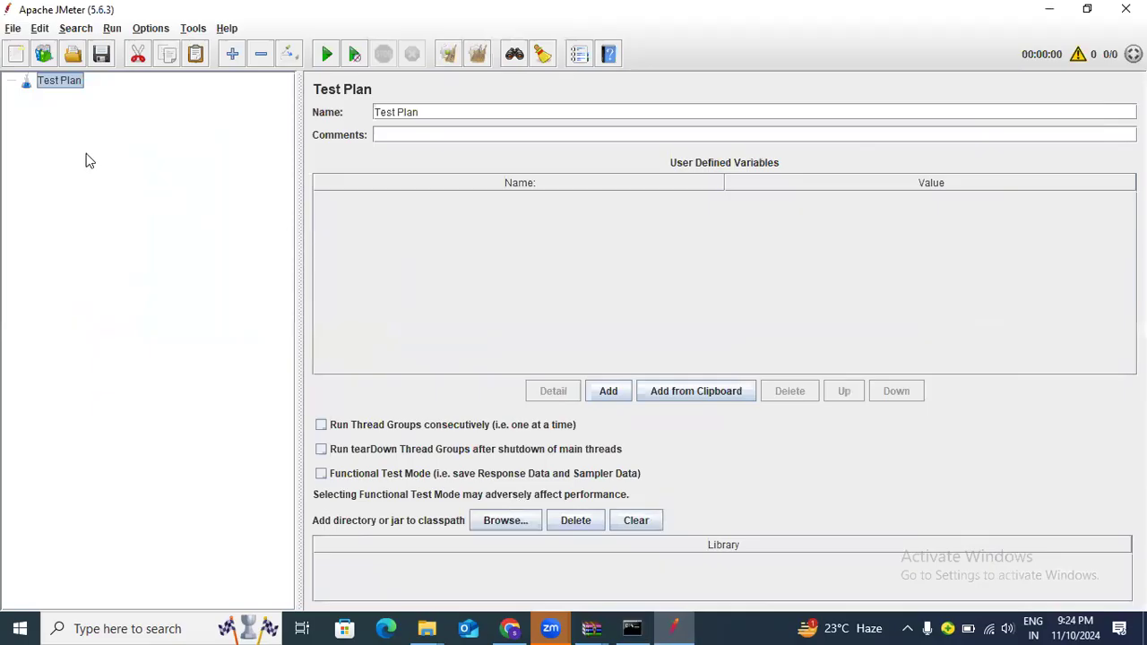
pyautogui.click(13, 30)
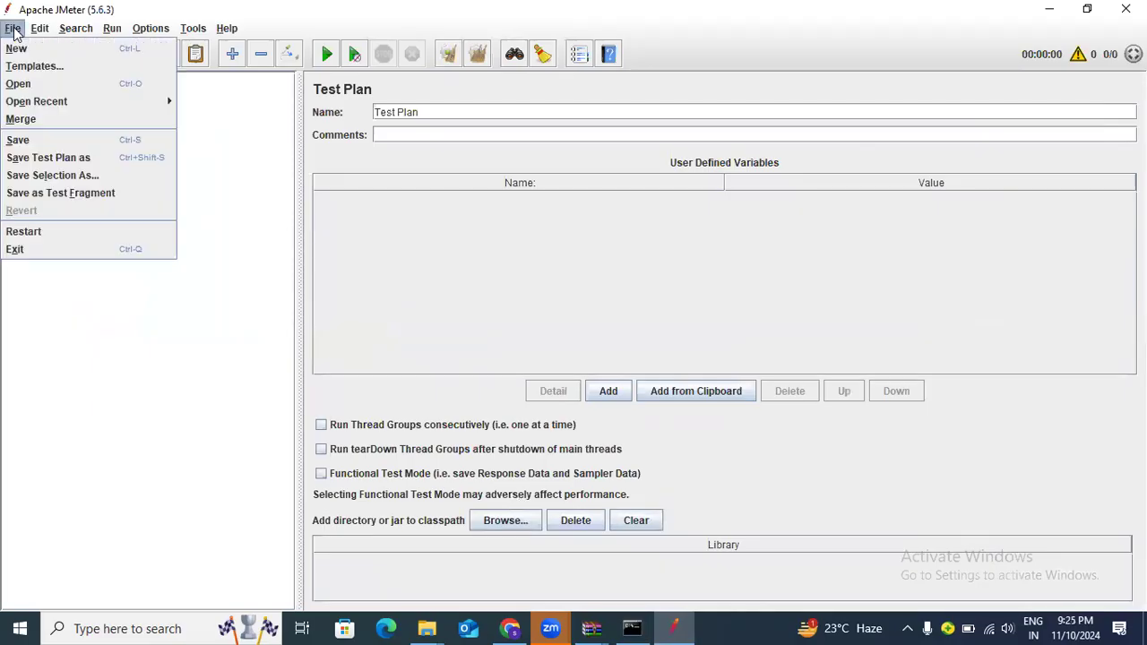
pyautogui.click(240, 130)
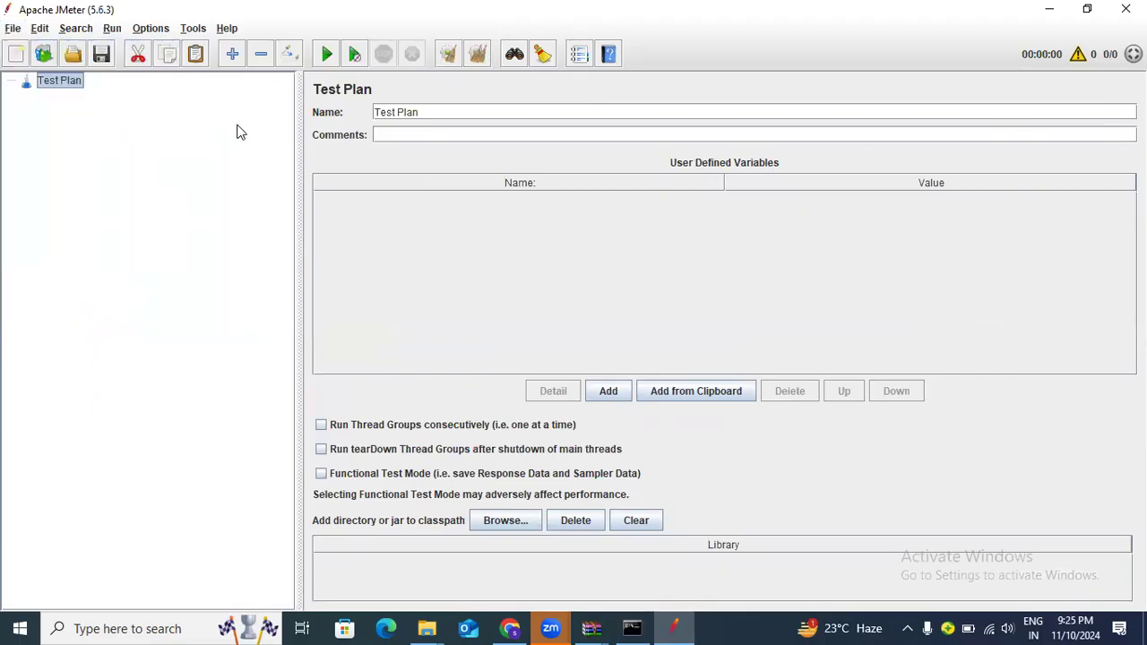
# Add a Thread Group to the Test Plan.
pyautogui.rightClick(63, 87)
pyautogui.moveTo(129, 94)
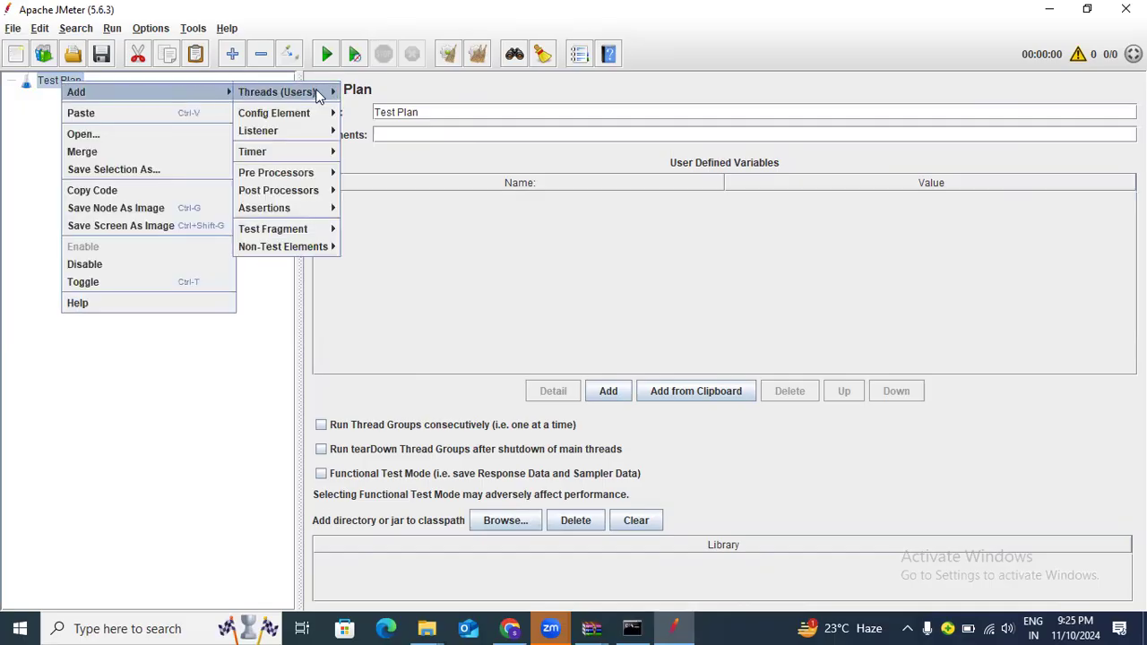
pyautogui.moveTo(318, 93)
pyautogui.moveTo(304, 113)
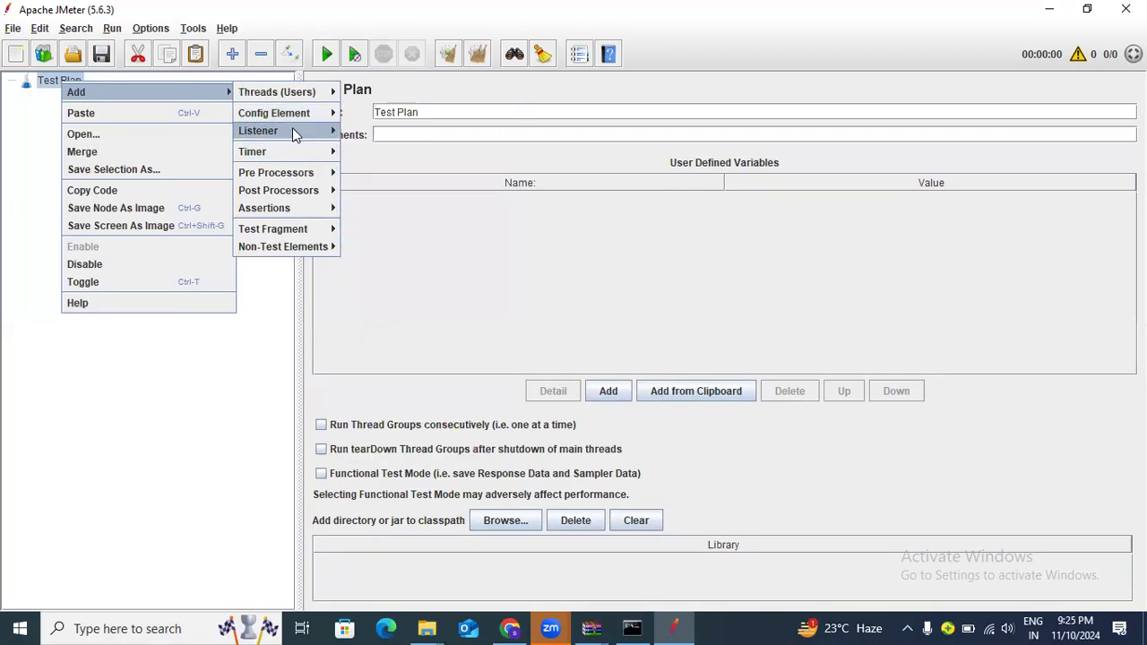
pyautogui.moveTo(303, 156)
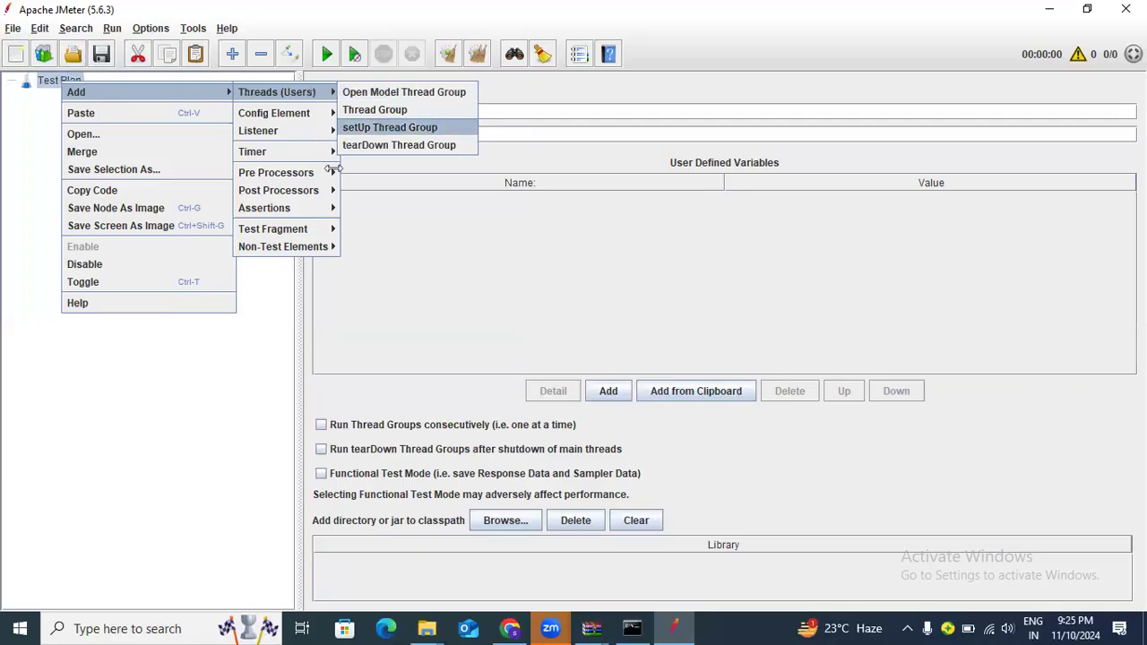
pyautogui.click(394, 108)
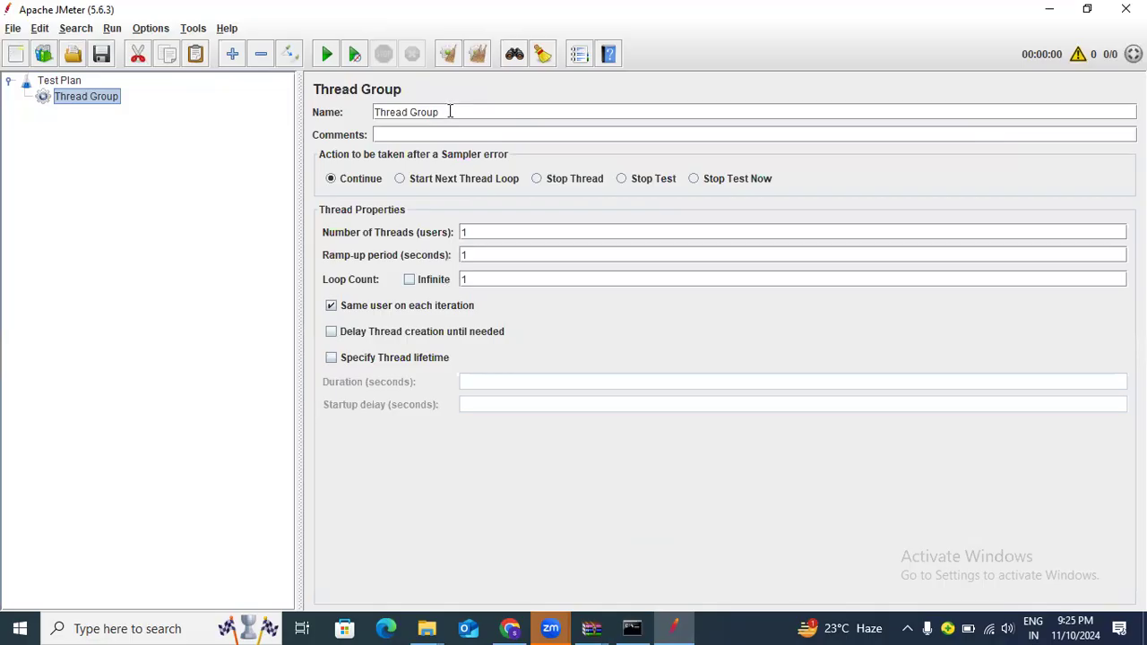
# Set the Thread Group's number of threads (users) to 1000.
pyautogui.moveTo(450, 111); pyautogui.dragTo(379, 114)
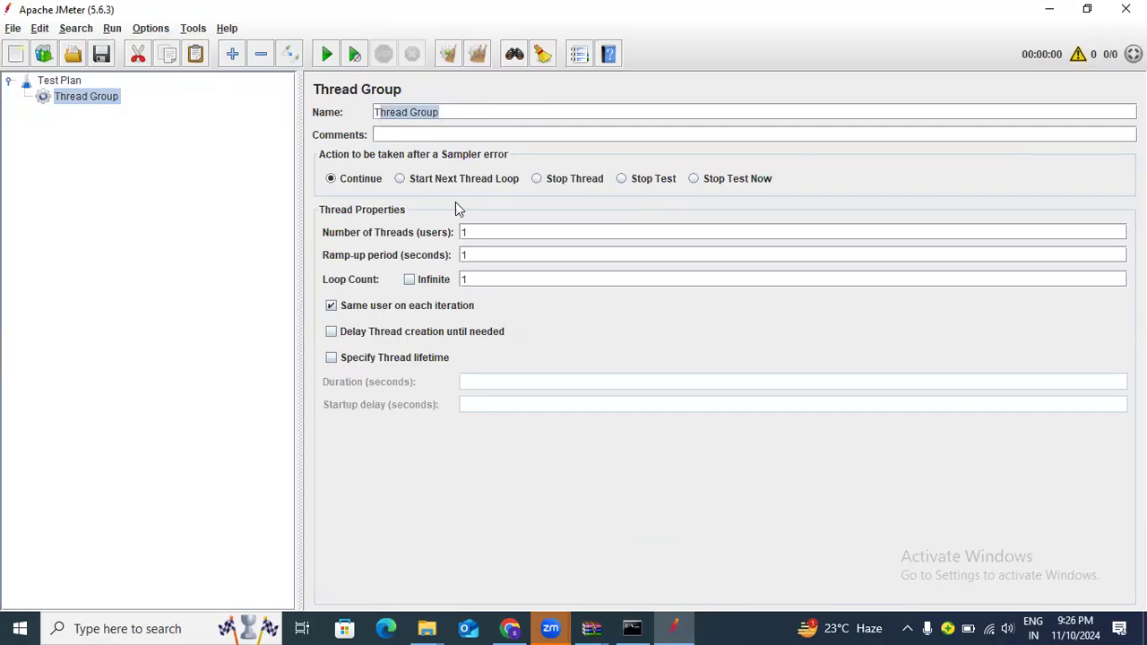
pyautogui.click(491, 234)
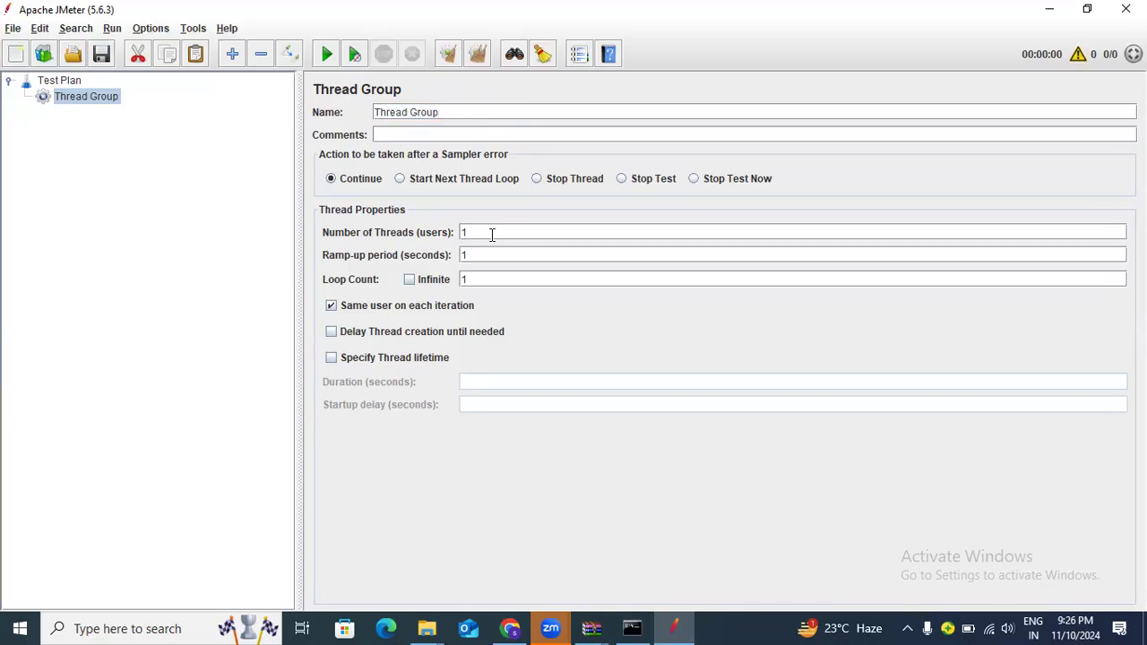
pyautogui.write('000')
pyautogui.moveTo(485, 233); pyautogui.dragTo(455, 233)
# Set the loop count to Infinite and specify the thread lifetime with a duration of 1800 seconds.
pyautogui.click(408, 281)
pyautogui.click(377, 362)
pyautogui.click(497, 384)
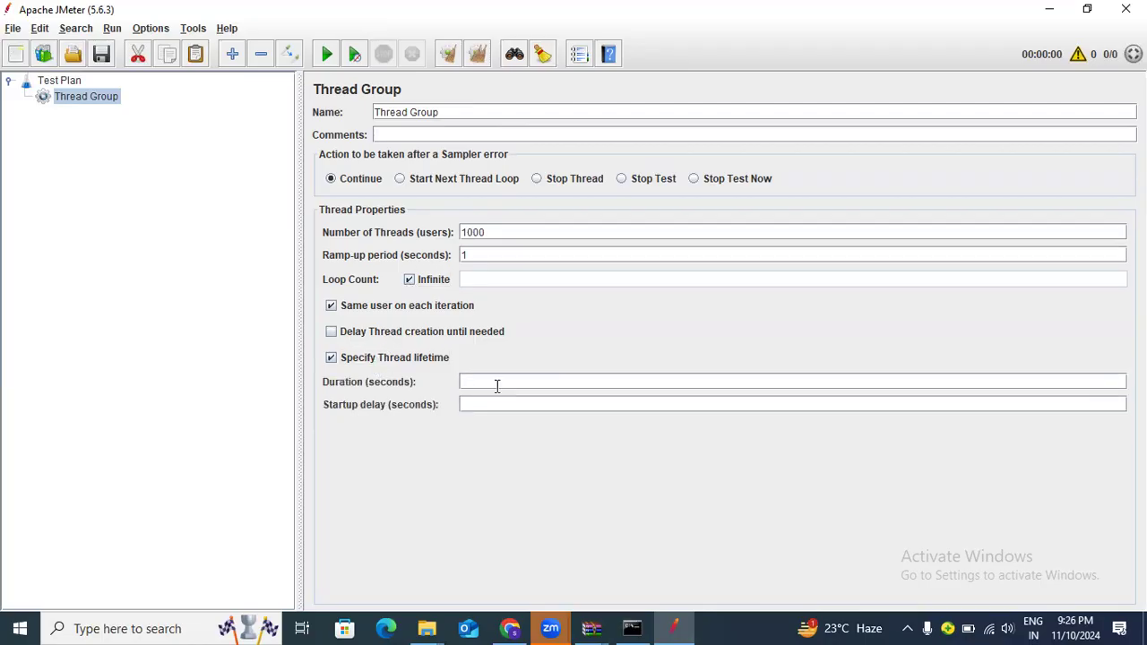
pyautogui.write('1800')
pyautogui.moveTo(487, 382); pyautogui.dragTo(459, 383)
# Raise the Thread Group's number of threads (users) to 10000.
pyautogui.click(514, 231)
pyautogui.write('0')
# Add an HTTP Request sampler to the Thread Group.
pyautogui.rightClick(105, 97)
pyautogui.moveTo(217, 101)
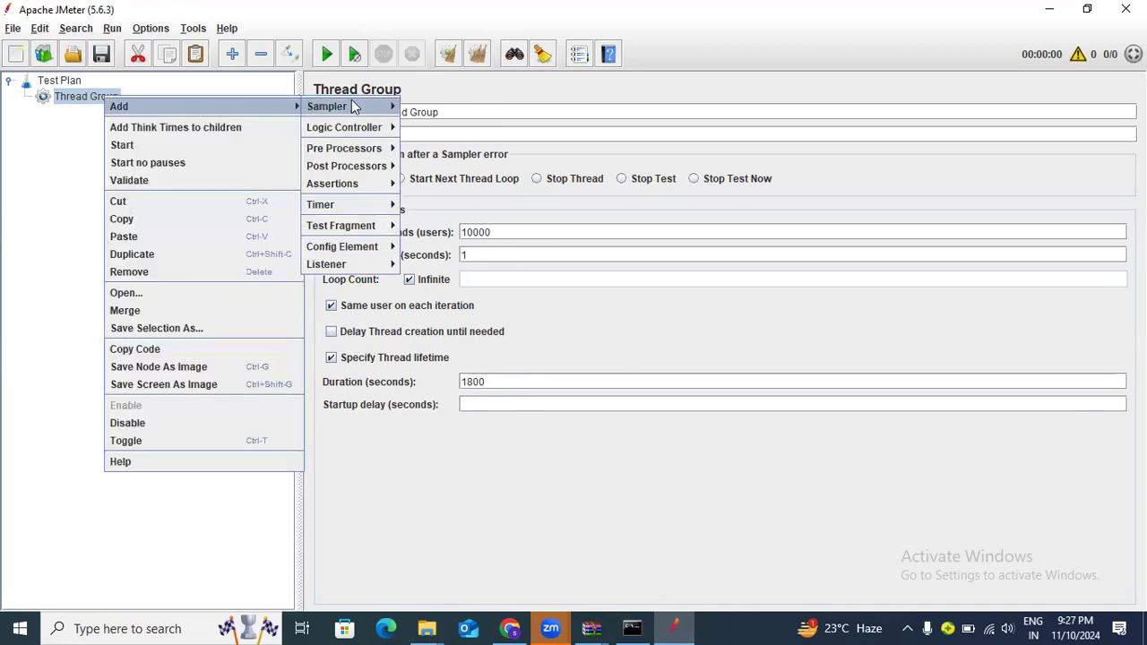
pyautogui.moveTo(351, 103)
pyautogui.click(438, 125)
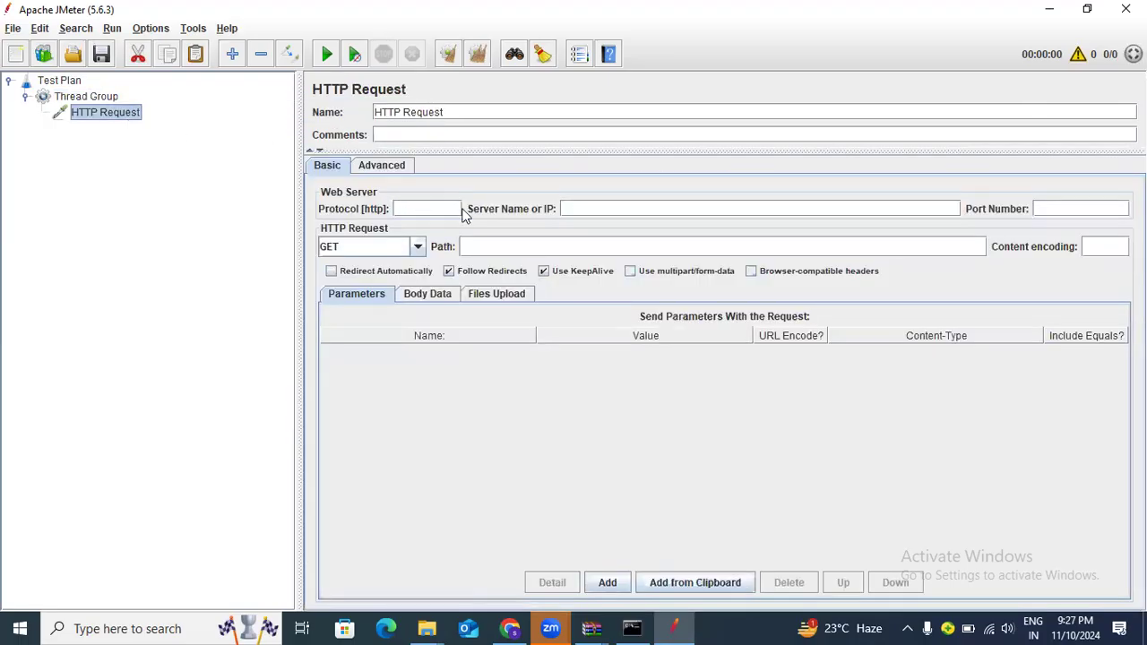
pyautogui.click(604, 210)
# Switch to the JPetStore Demo page in Chrome, inspect it, and reload it to record its network activity.
pyautogui.click(508, 628)
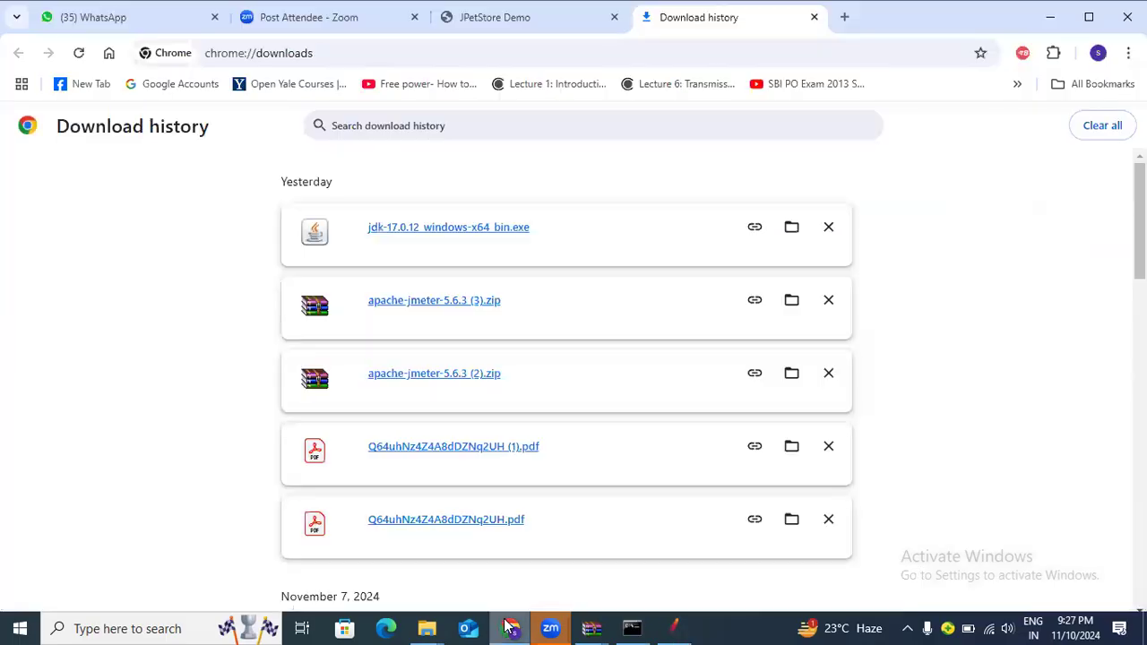
pyautogui.click(530, 25)
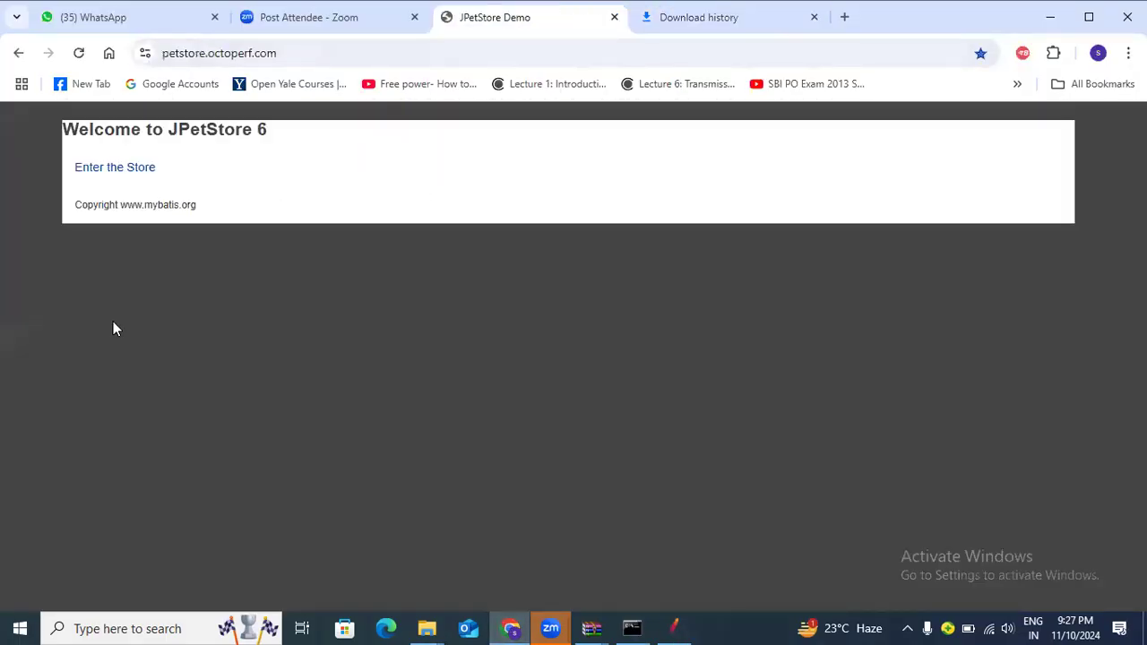
pyautogui.rightClick(284, 176)
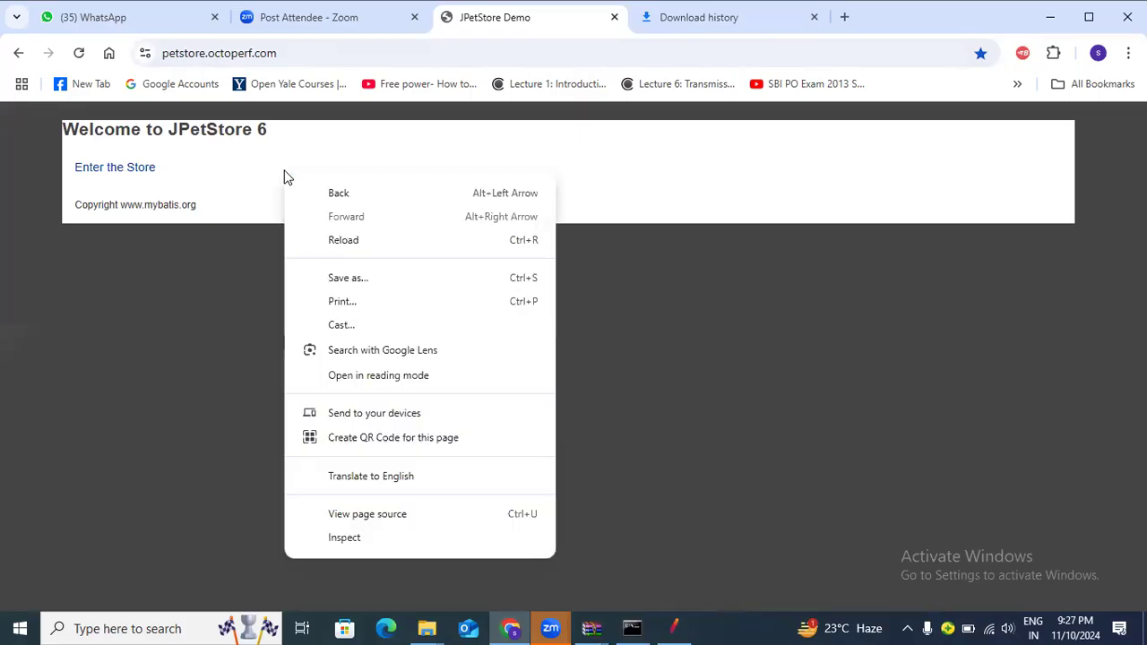
pyautogui.click(353, 539)
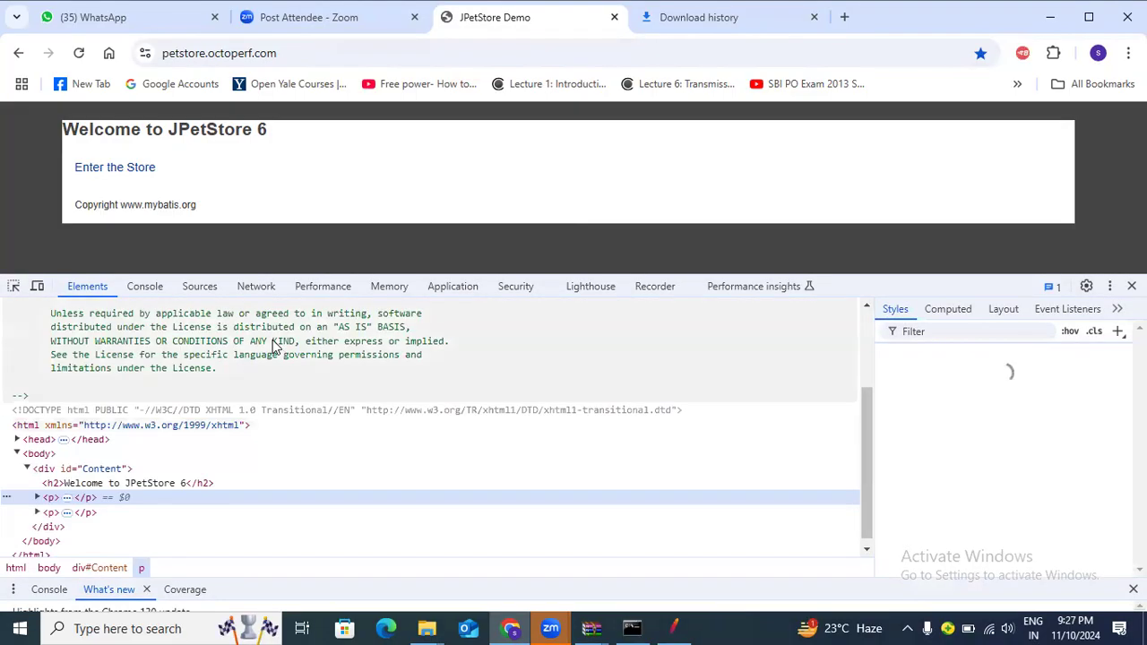
pyautogui.click(260, 286)
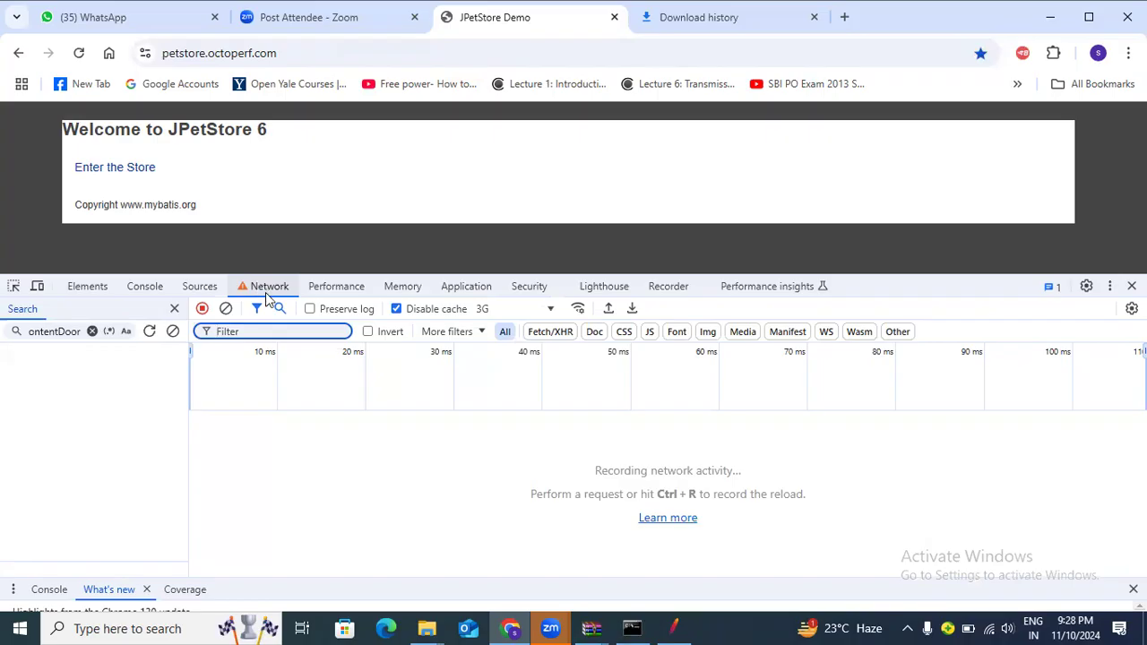
pyautogui.click(79, 53)
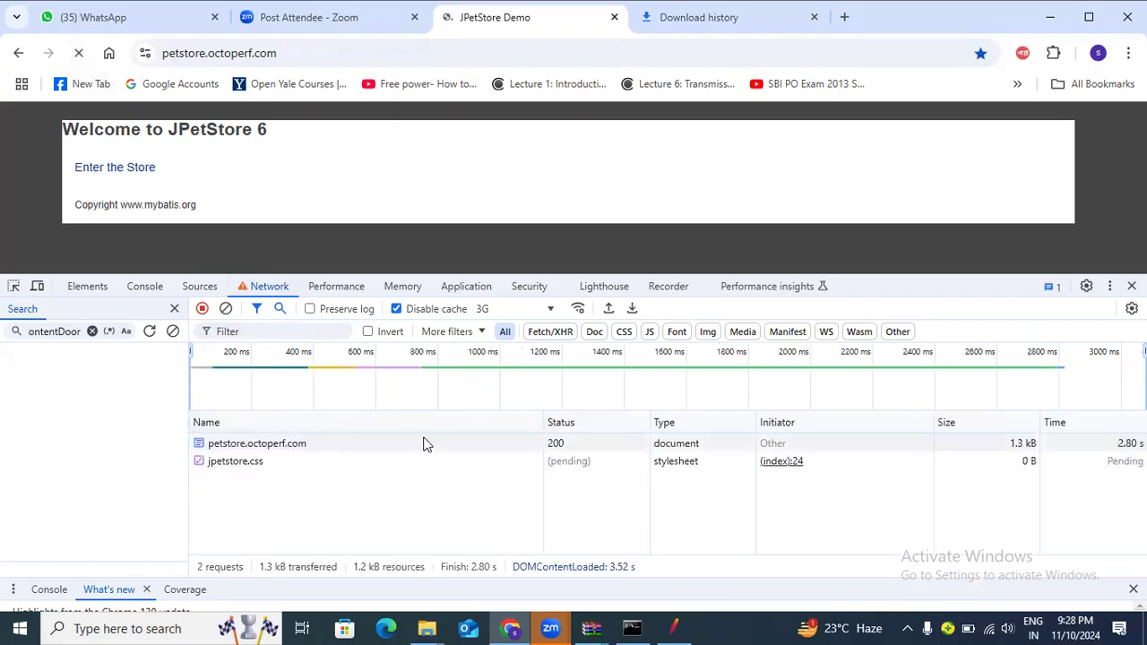
# Compare the headers of the petstore.octoperf.com and jpetstore.css requests, and examine the Request URL of the petstore.octoperf.com document.
pyautogui.click(300, 444)
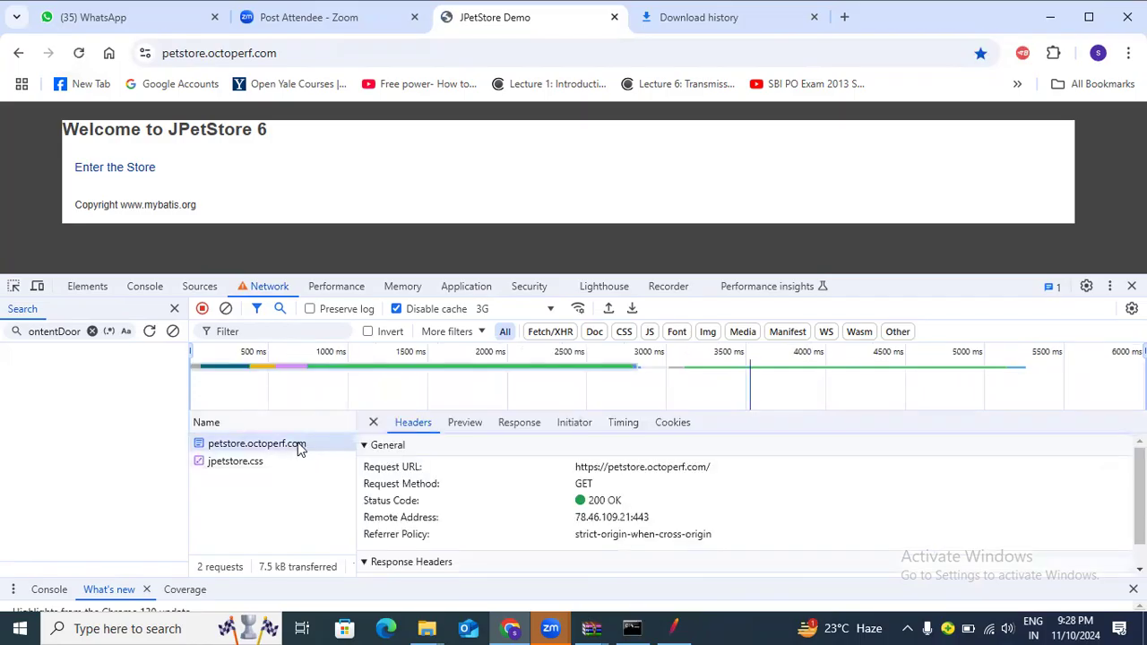
pyautogui.click(257, 463)
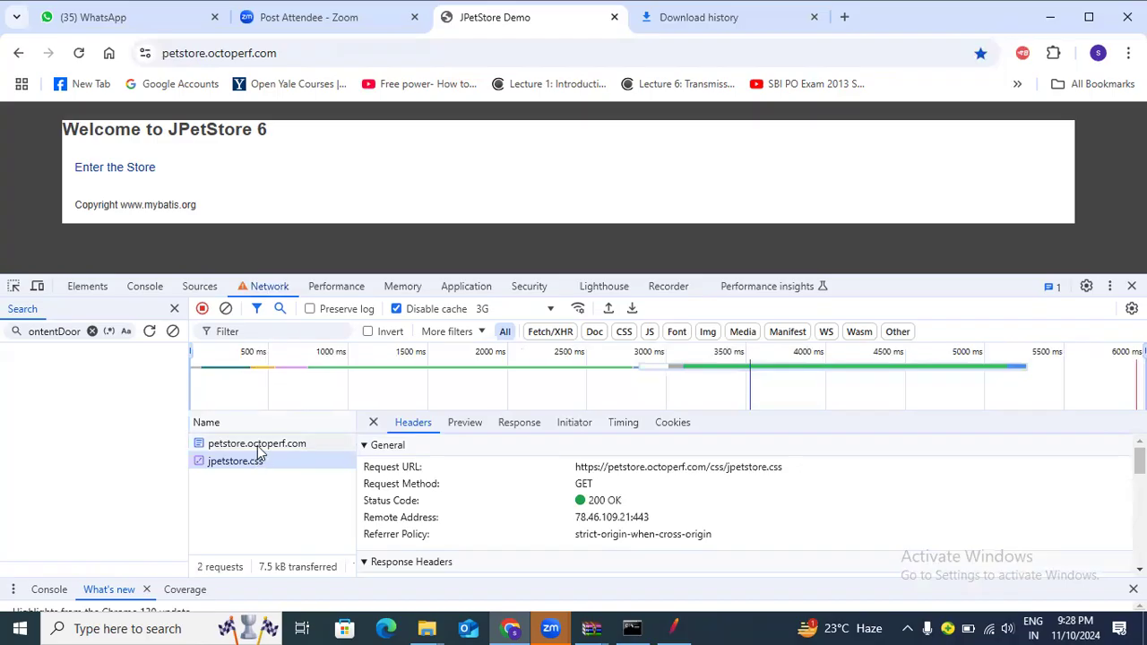
pyautogui.click(262, 448)
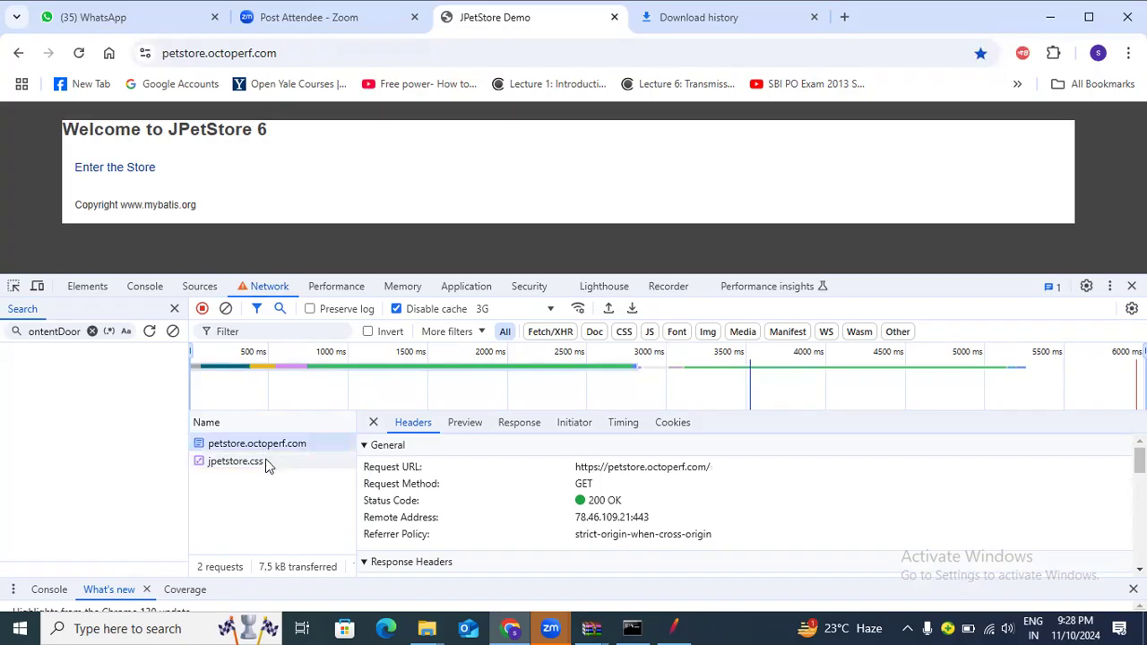
pyautogui.click(267, 464)
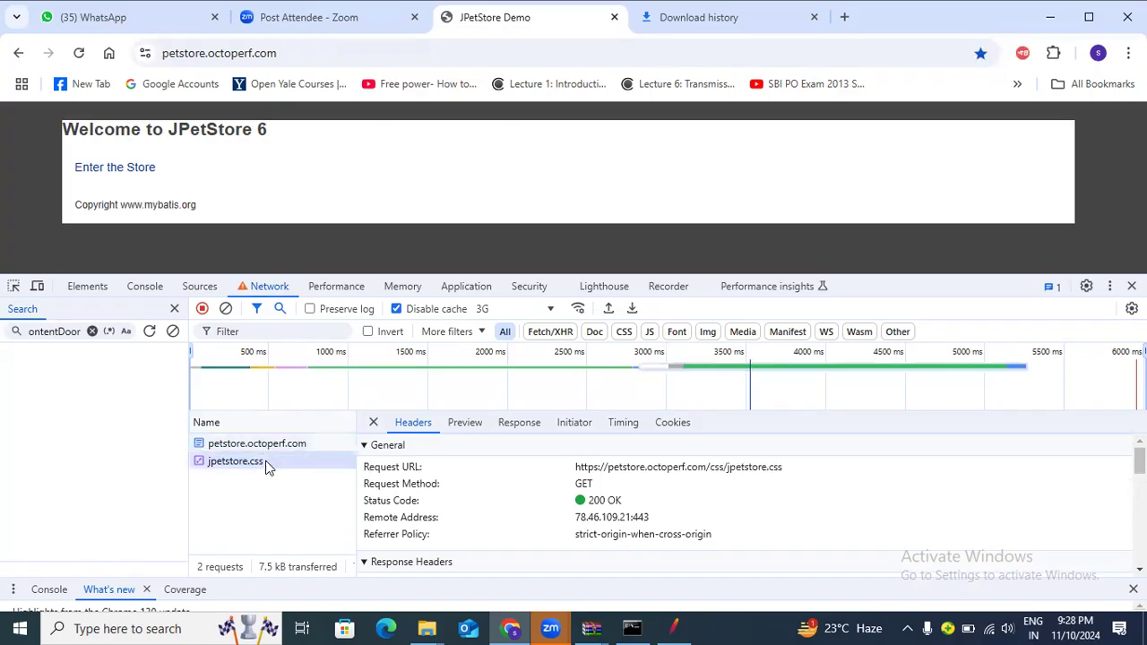
pyautogui.click(268, 448)
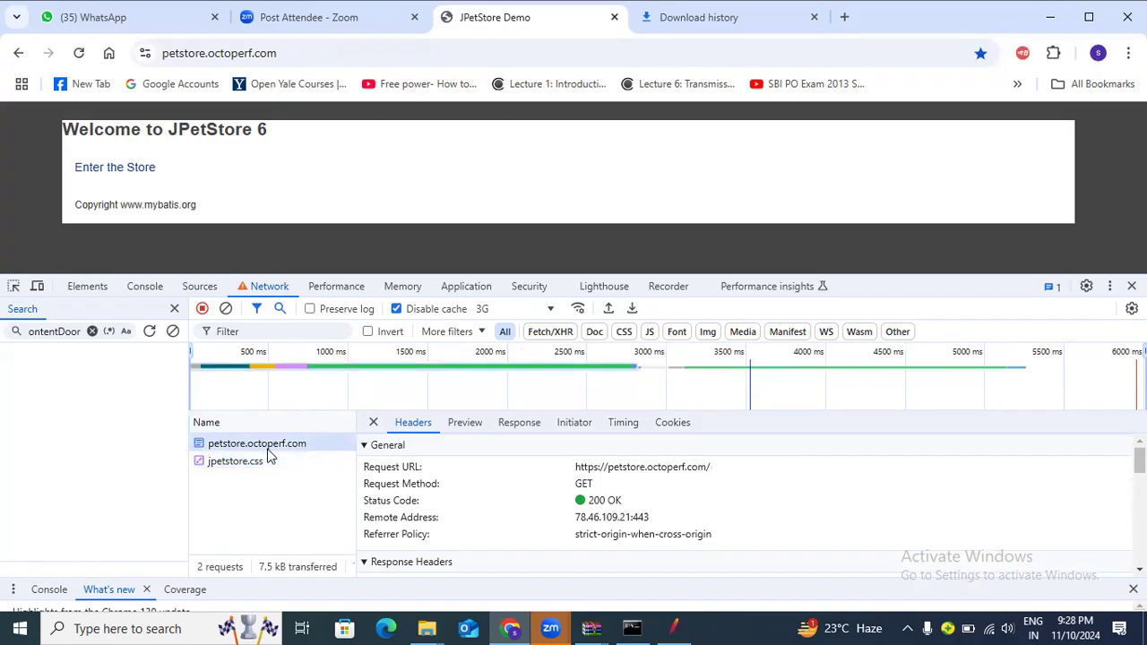
pyautogui.moveTo(578, 470); pyautogui.dragTo(720, 472)
pyautogui.click(636, 493)
pyautogui.moveTo(578, 472); pyautogui.dragTo(726, 472)
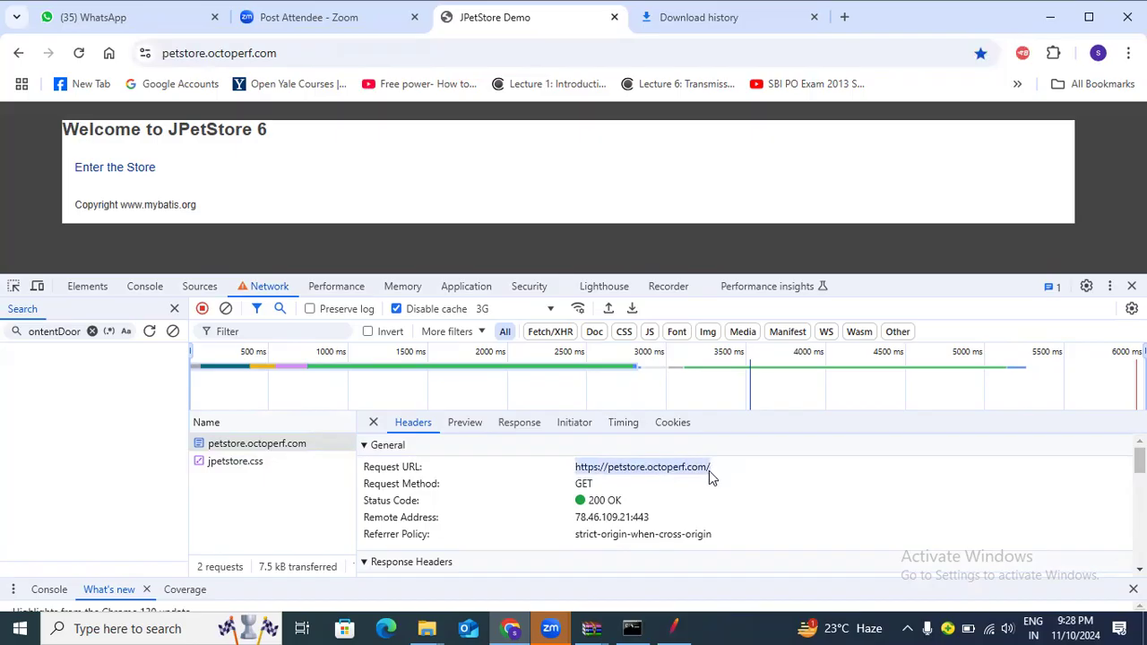
pyautogui.click(688, 490)
pyautogui.moveTo(573, 469); pyautogui.dragTo(773, 481)
# Return to Apache JMeter and set the HTTP Request's protocol to https.
pyautogui.click(681, 626)
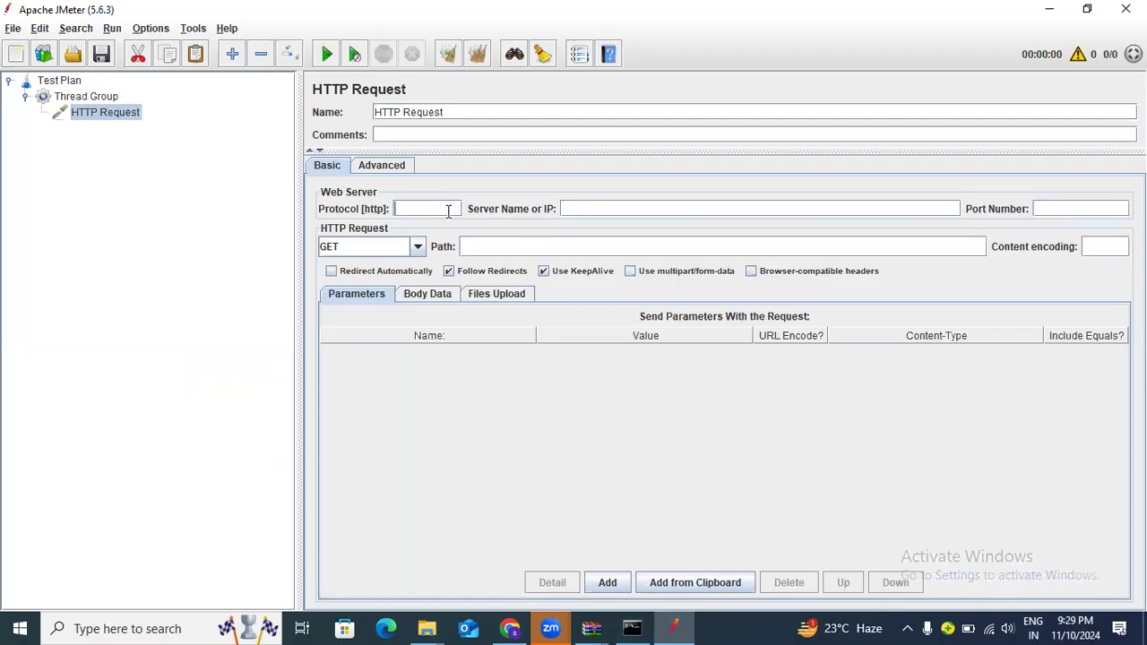
pyautogui.write('https')
pyautogui.moveTo(450, 210); pyautogui.dragTo(377, 212)
pyautogui.click(433, 207)
pyautogui.moveTo(436, 210); pyautogui.dragTo(403, 208)
# Copy the host name from the Request URL in Chrome and set JMeter's Server Name or IP to petstore.octoperf.com.
pyautogui.click(605, 203)
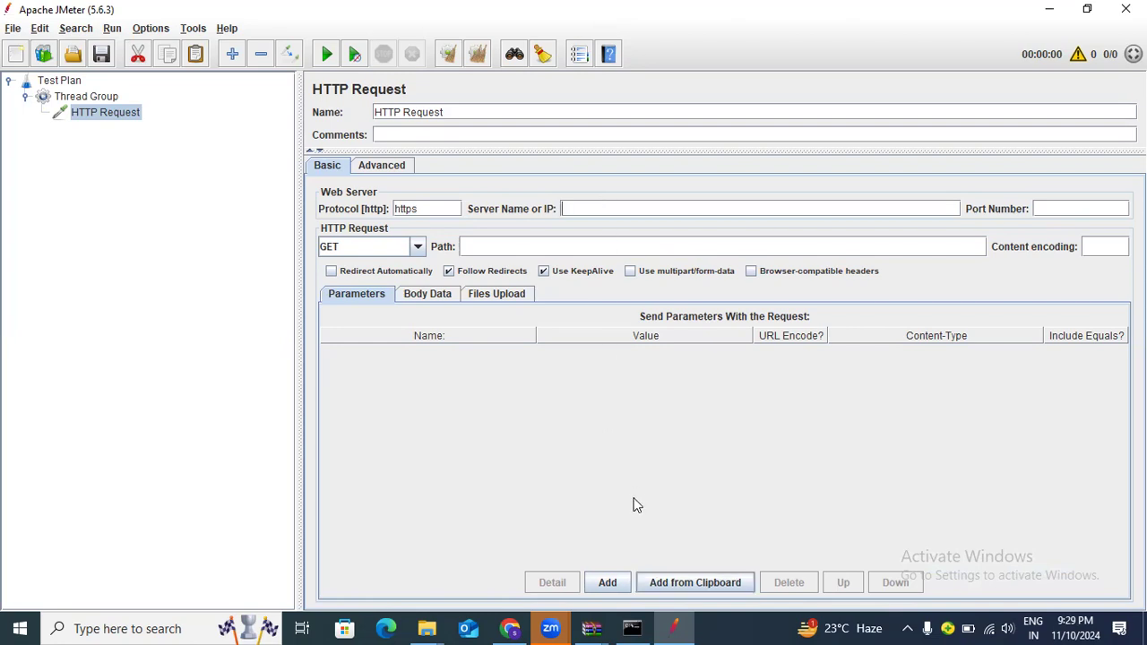
pyautogui.click(510, 629)
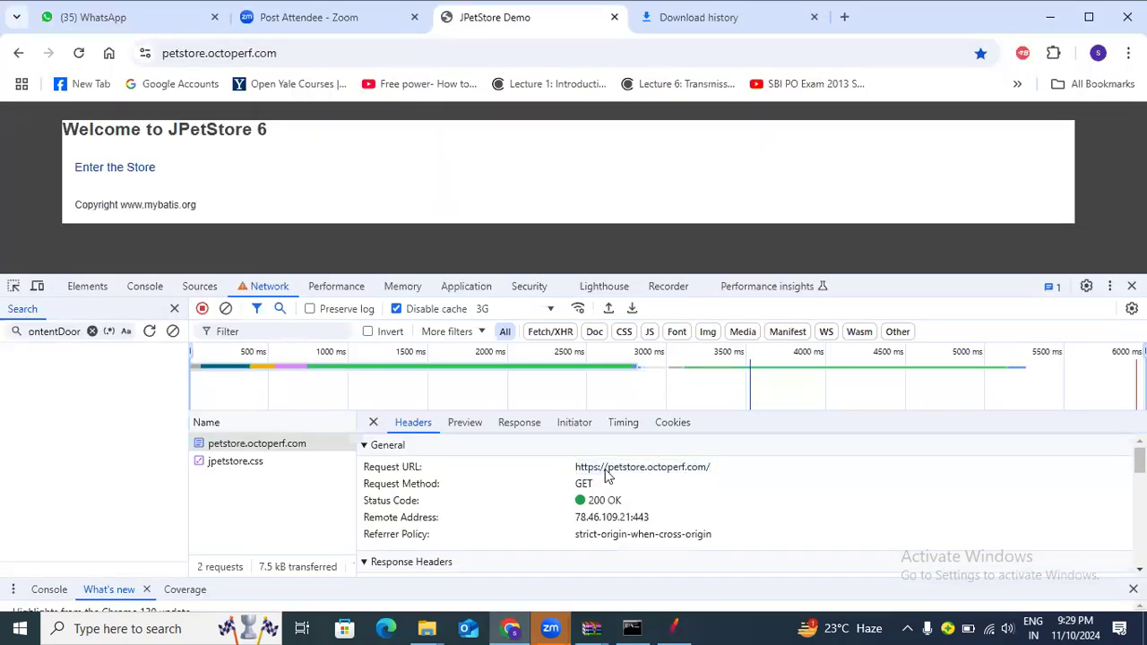
pyautogui.moveTo(606, 468); pyautogui.dragTo(702, 476)
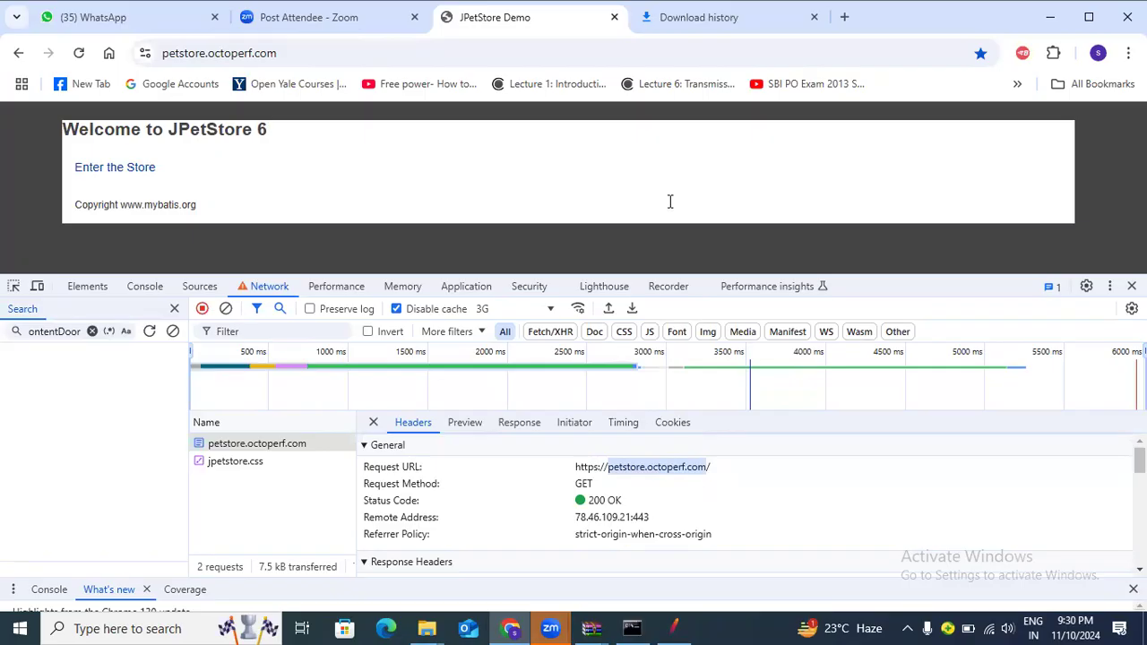
pyautogui.hotkey('alt', 'Tab')
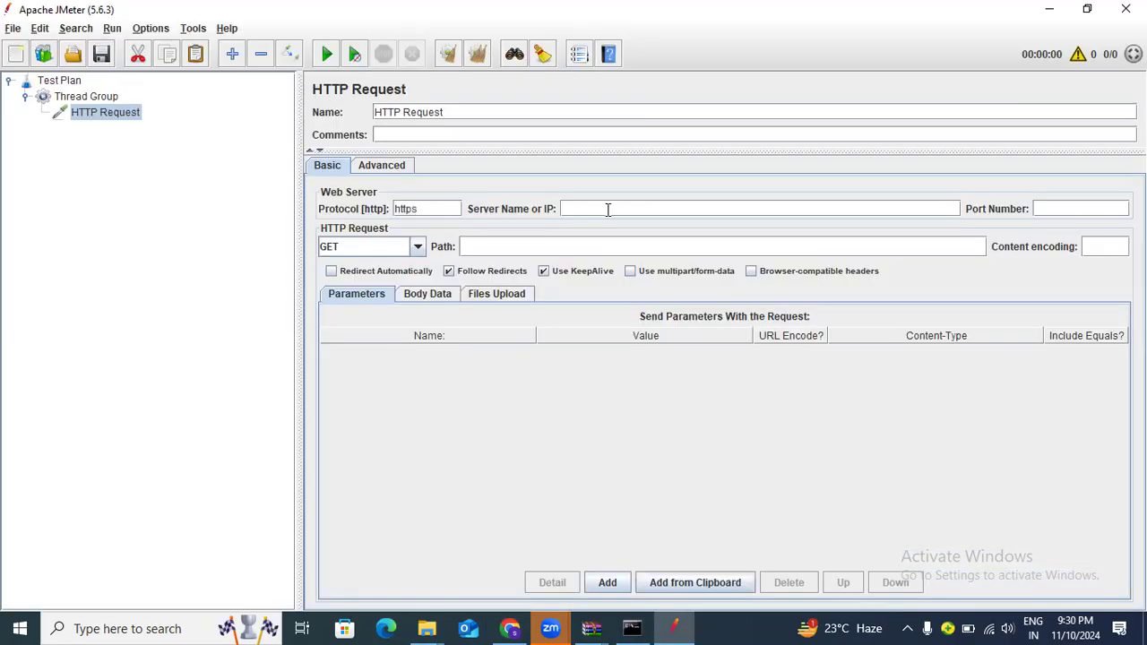
pyautogui.write('petstore.octoperf.com')
# Look up the port in the request's Remote Address in Chrome and set the HTTP Request's port number to 443 in JMeter.
pyautogui.click(1076, 212)
pyautogui.hotkey('alt', 'Tab')
pyautogui.scroll(-3, 696, 494)
pyautogui.scroll(4, 695, 494)
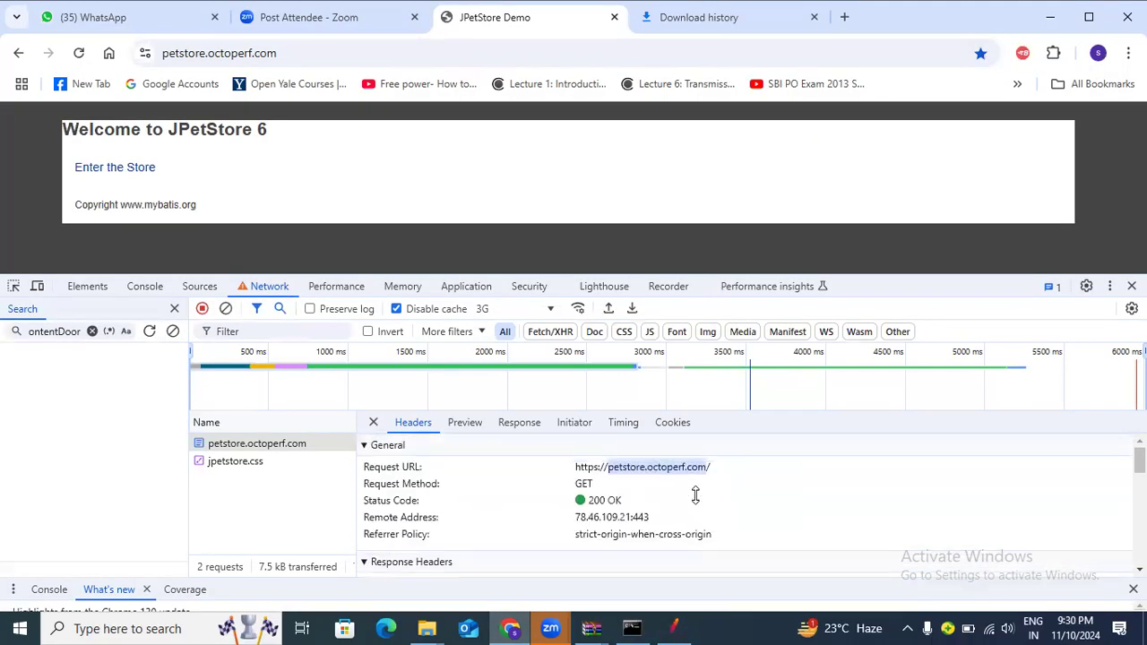
pyautogui.click(632, 517)
pyautogui.moveTo(632, 517); pyautogui.dragTo(652, 517)
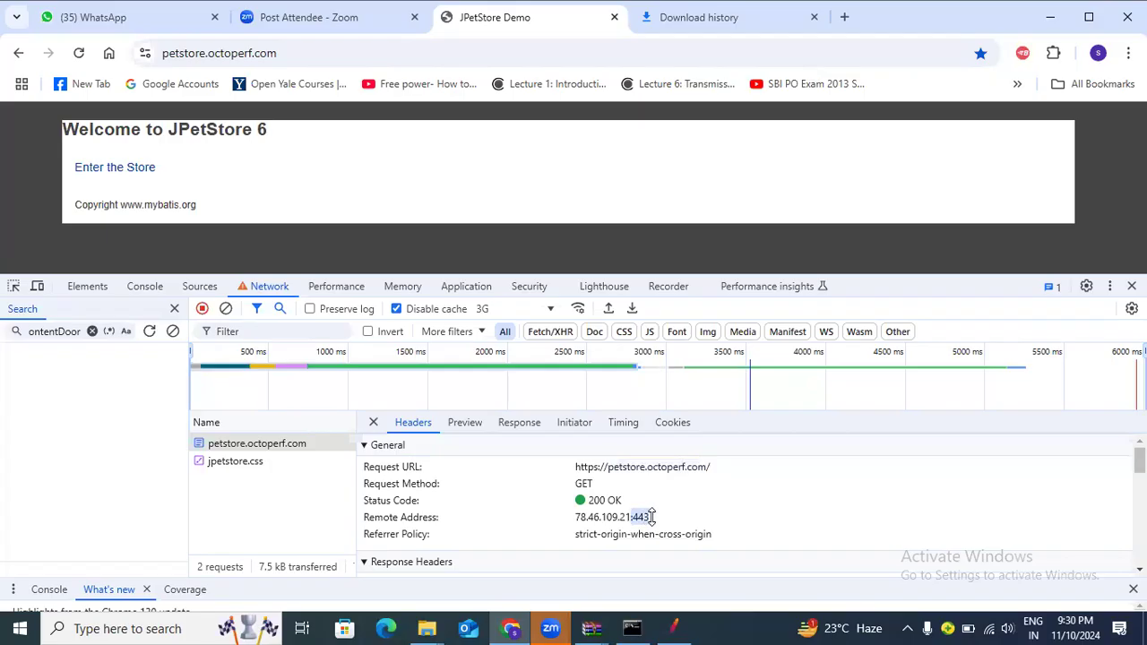
pyautogui.click(676, 517)
pyautogui.scroll(-2, 856, 488)
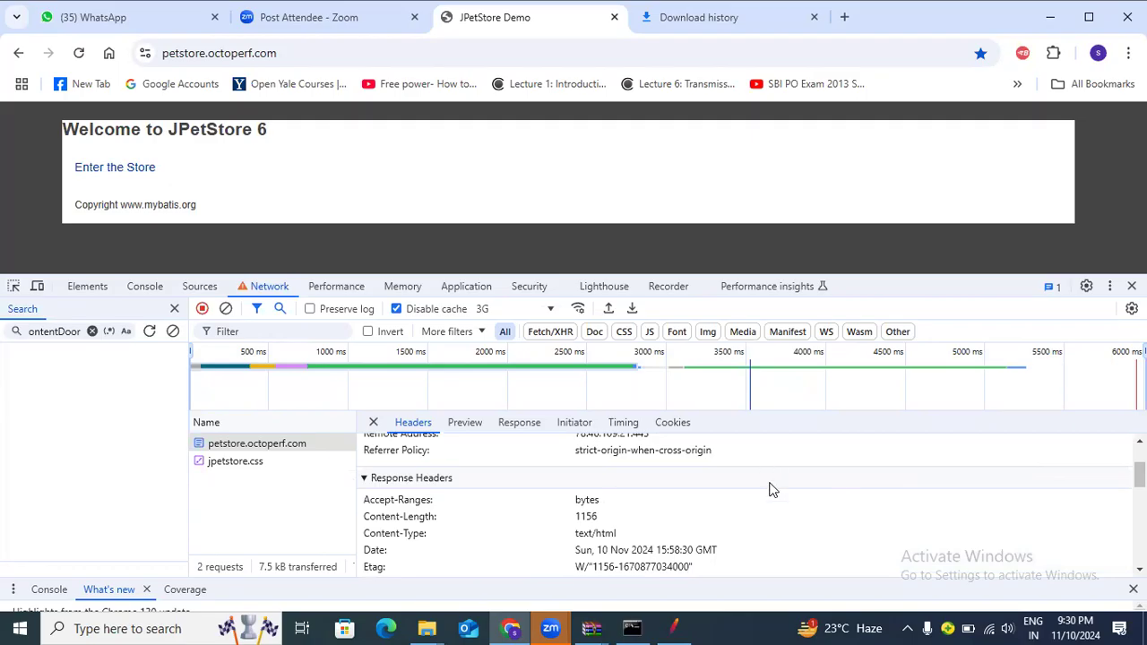
pyautogui.scroll(1, 770, 488)
pyautogui.moveTo(639, 523); pyautogui.dragTo(660, 519)
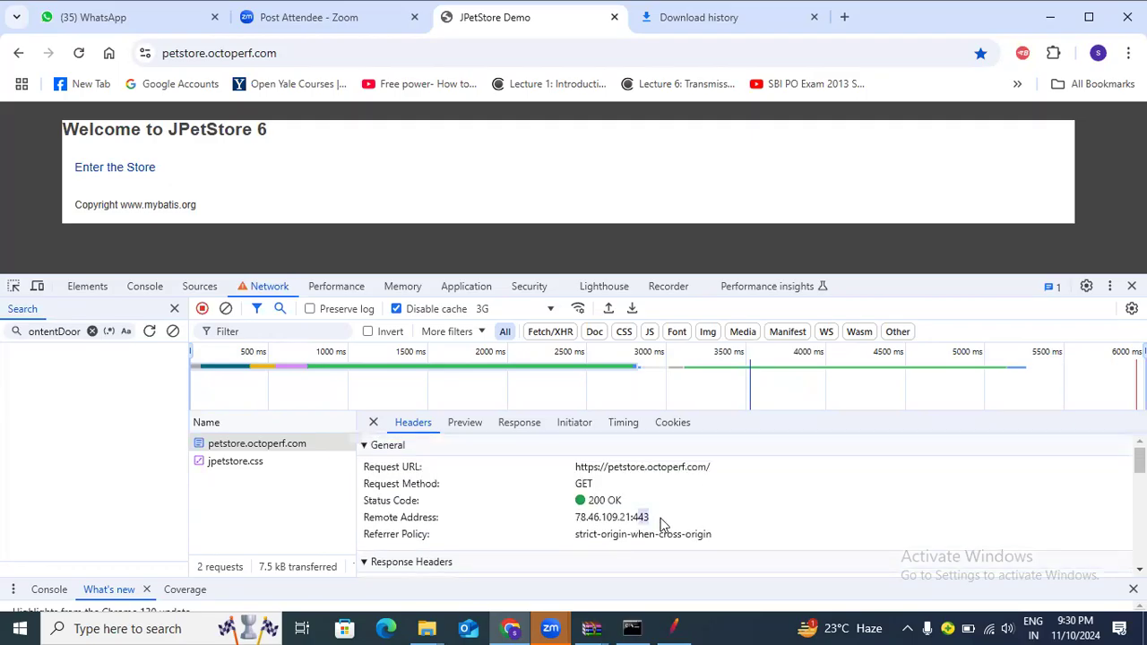
pyautogui.click(674, 629)
pyautogui.click(1076, 205)
pyautogui.write('443')
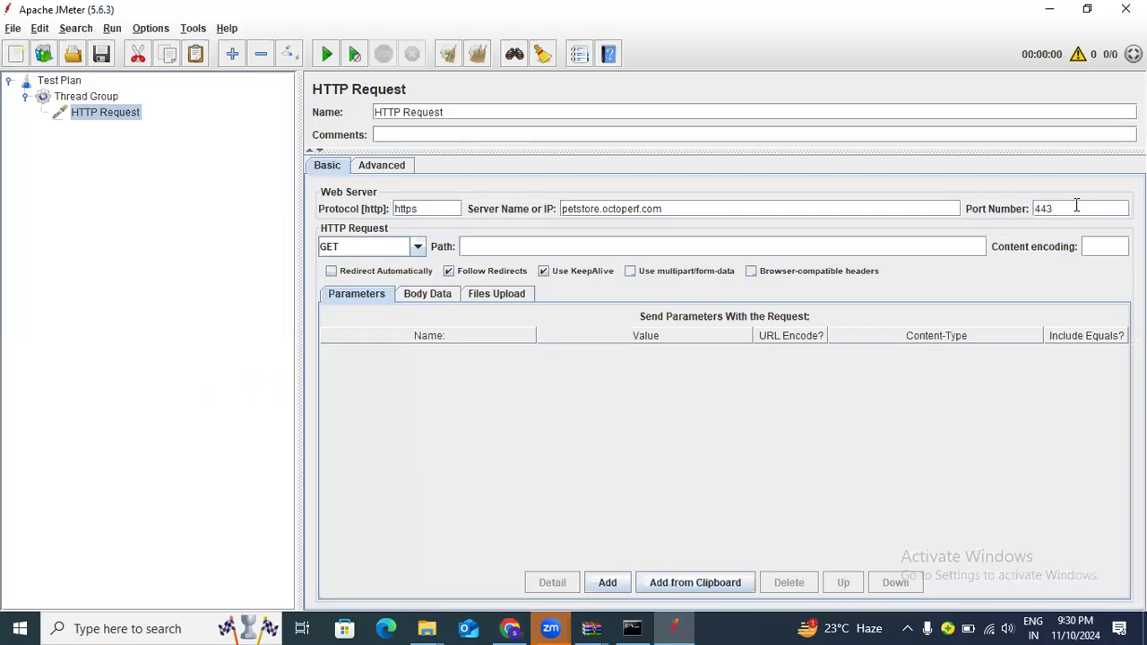
# Check the available methods for the HTTP Request and keep GET.
pyautogui.click(417, 247)
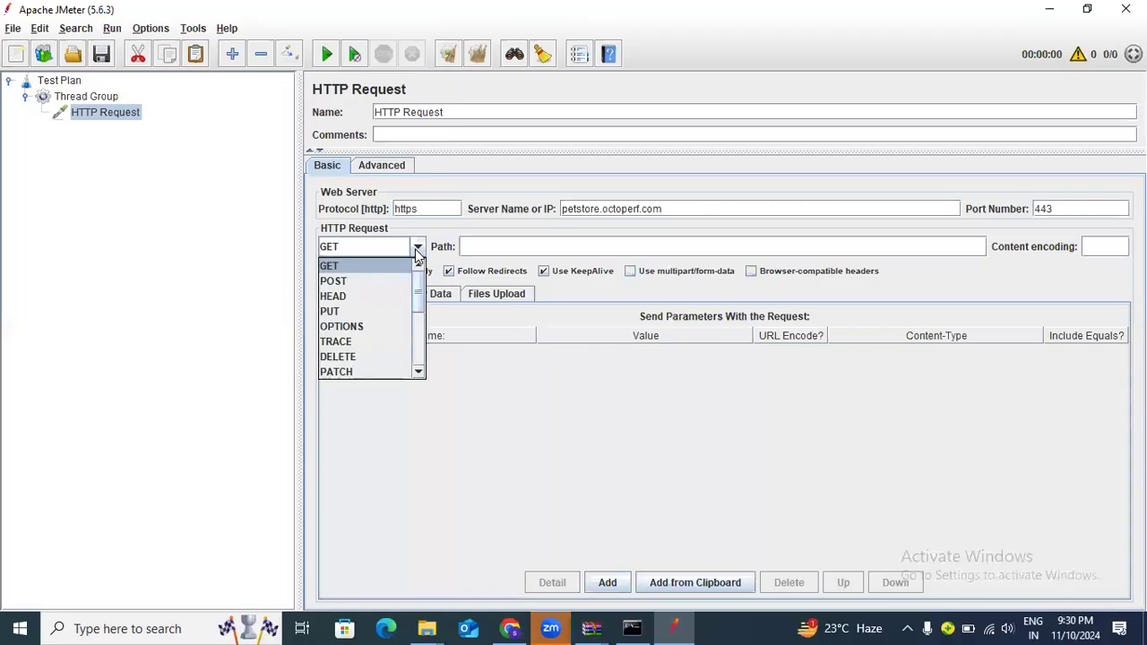
pyautogui.click(430, 208)
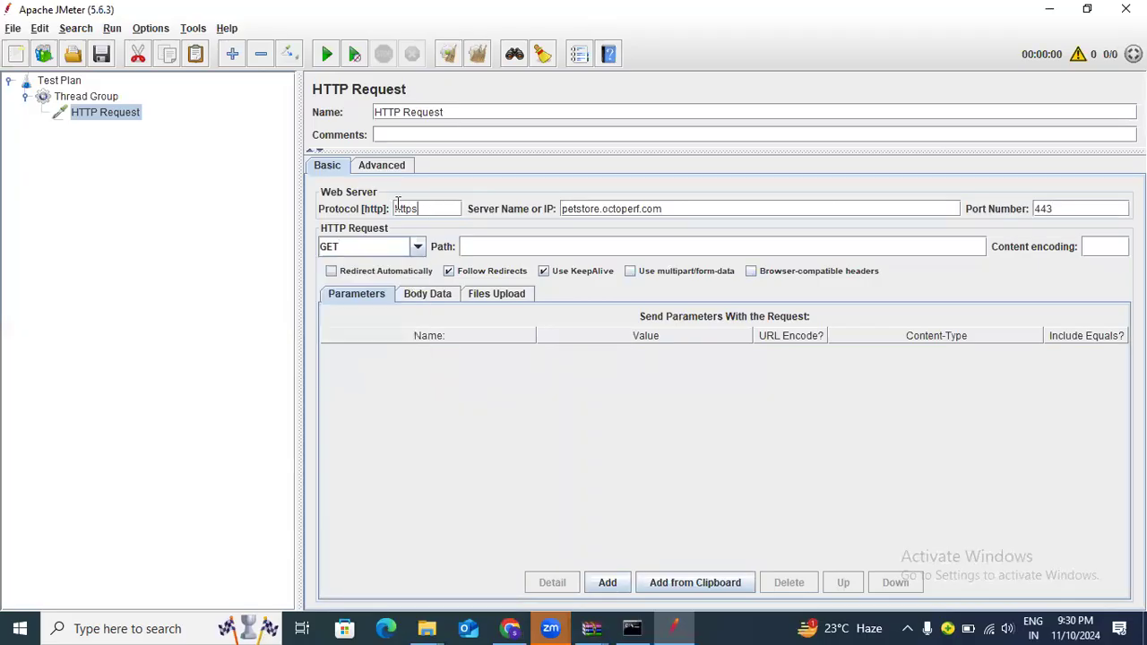
# Try POST as the HTTP Request's method, look through the other available methods and return to GET.
pyautogui.click(417, 248)
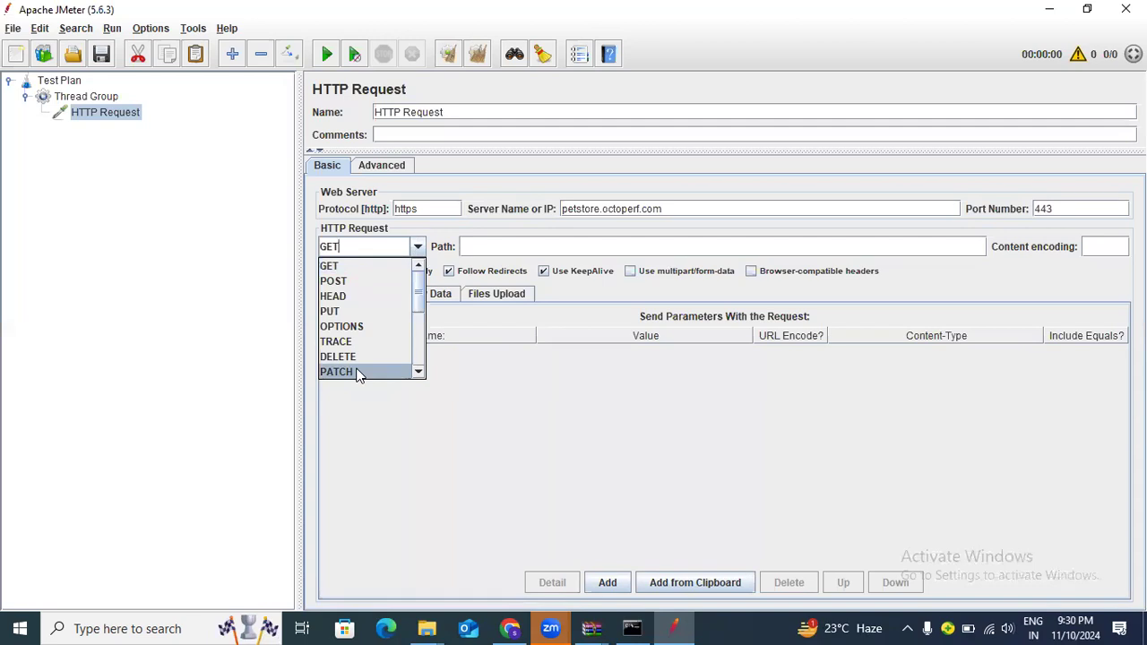
pyautogui.click(344, 269)
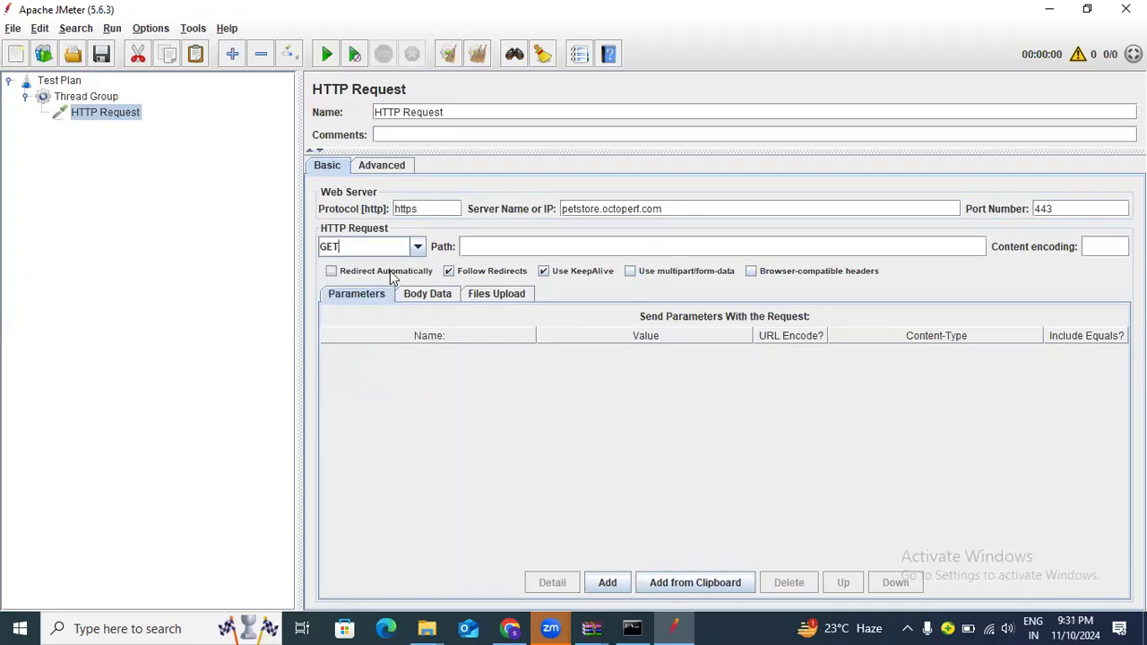
pyautogui.click(486, 246)
pyautogui.click(418, 246)
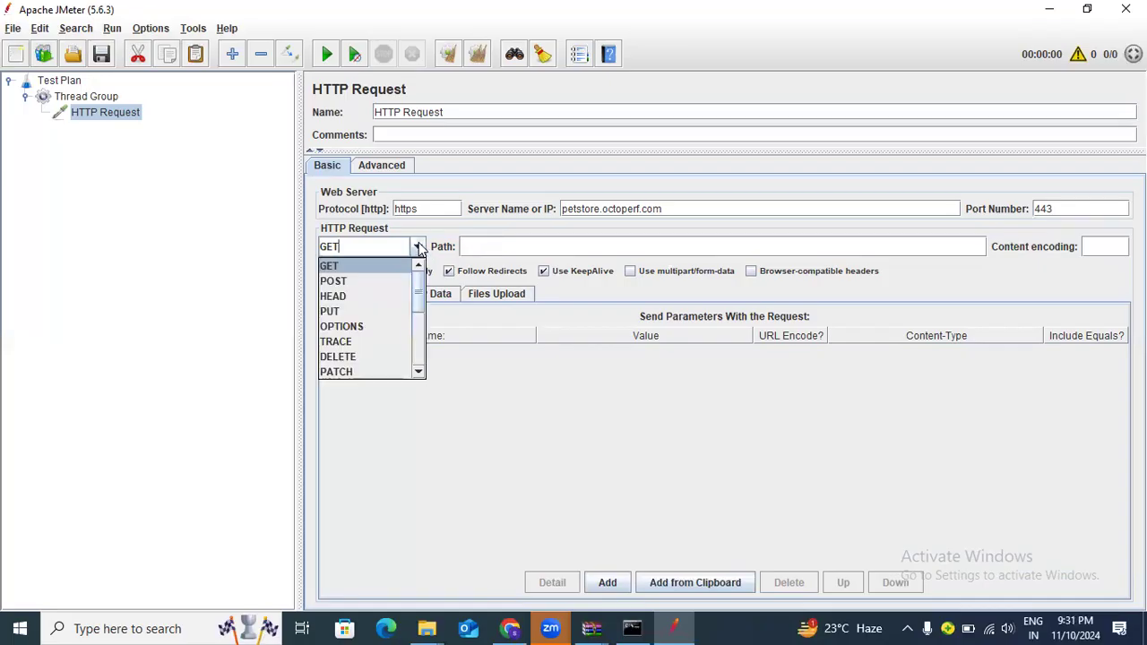
pyautogui.click(348, 279)
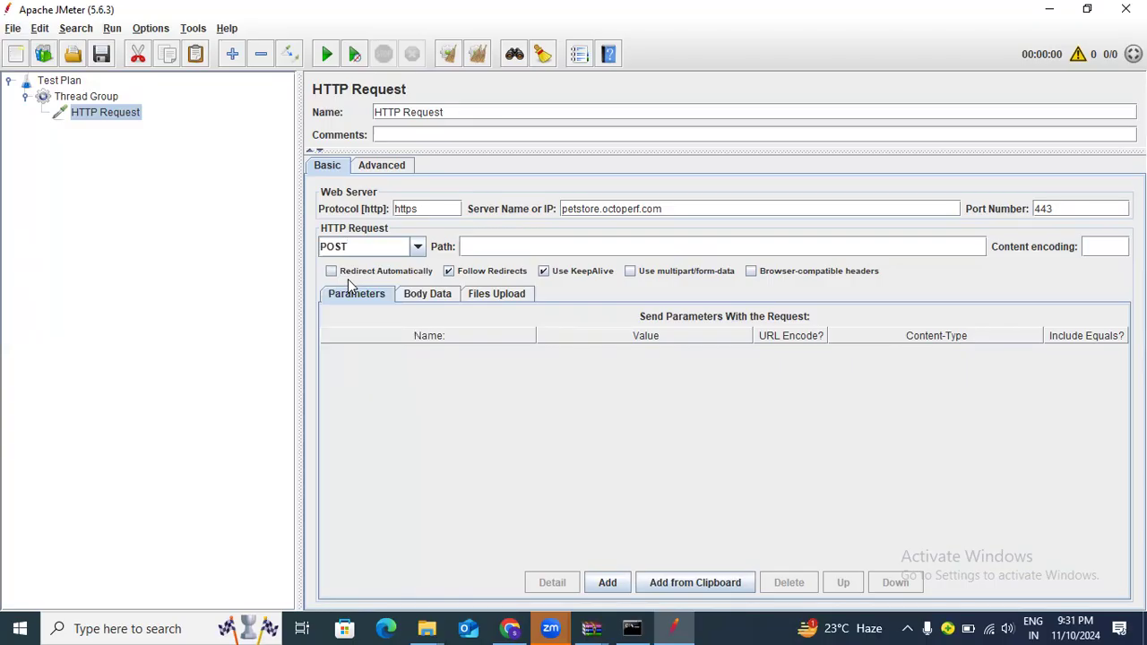
pyautogui.click(418, 248)
pyautogui.scroll(-2, 370, 339)
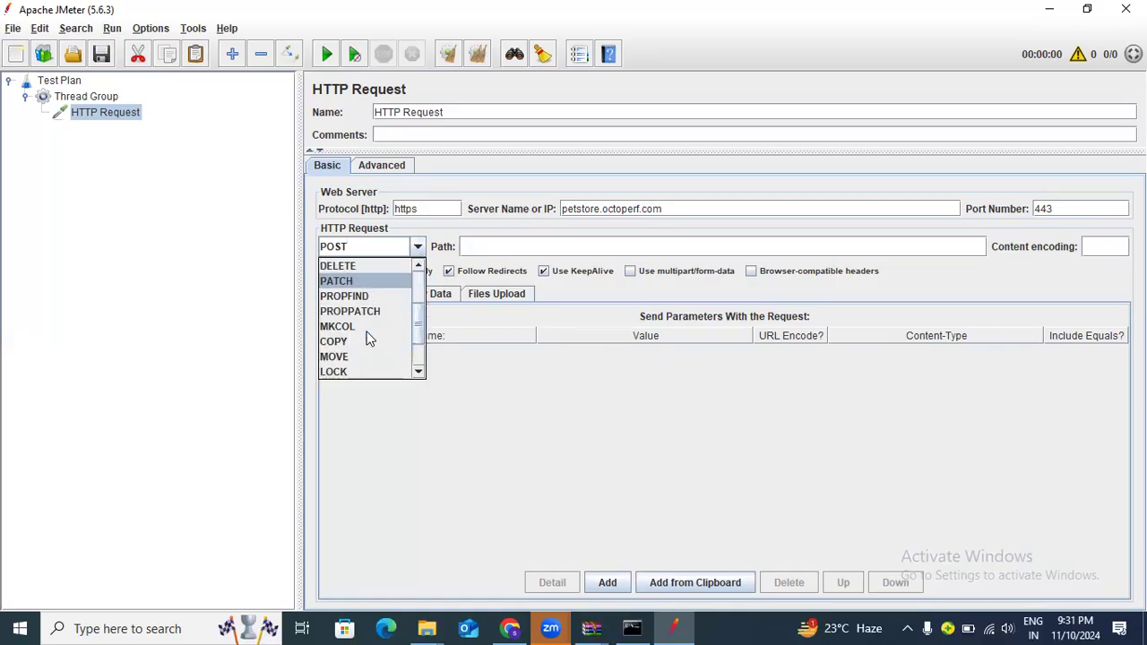
pyautogui.scroll(-2, 369, 339)
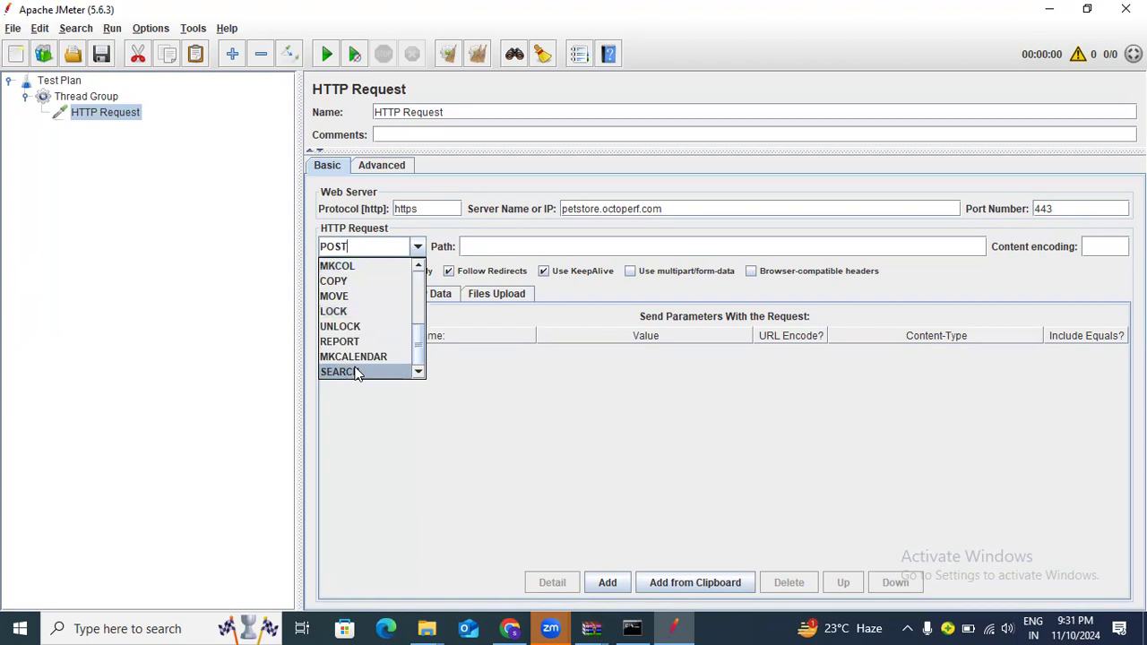
pyautogui.scroll(4, 359, 367)
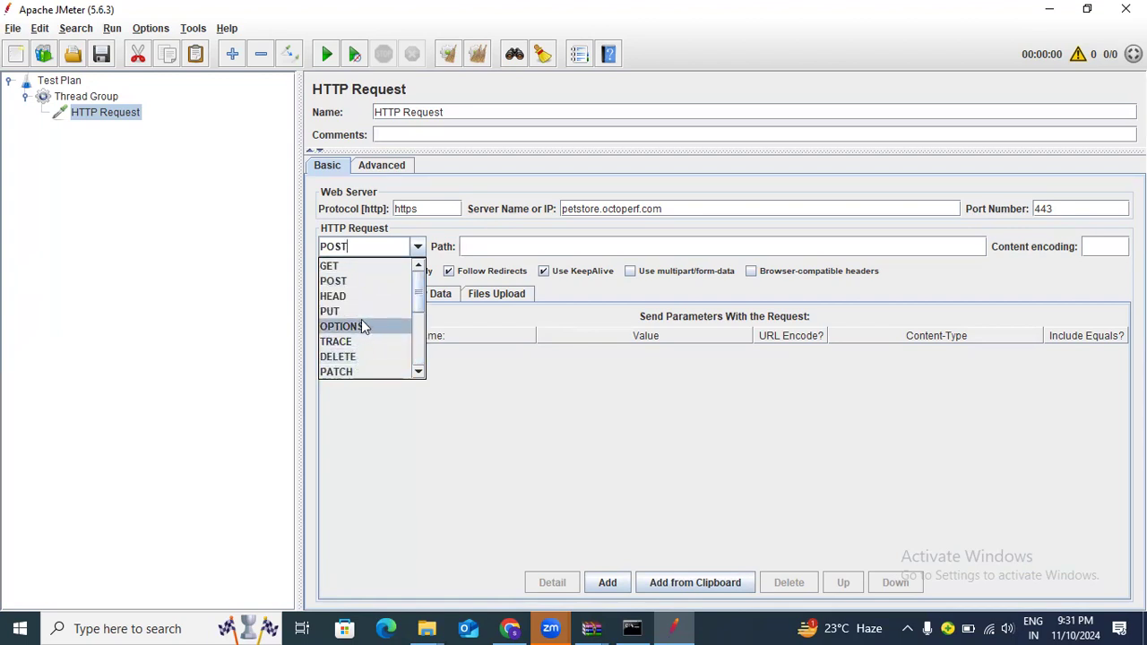
pyautogui.click(354, 267)
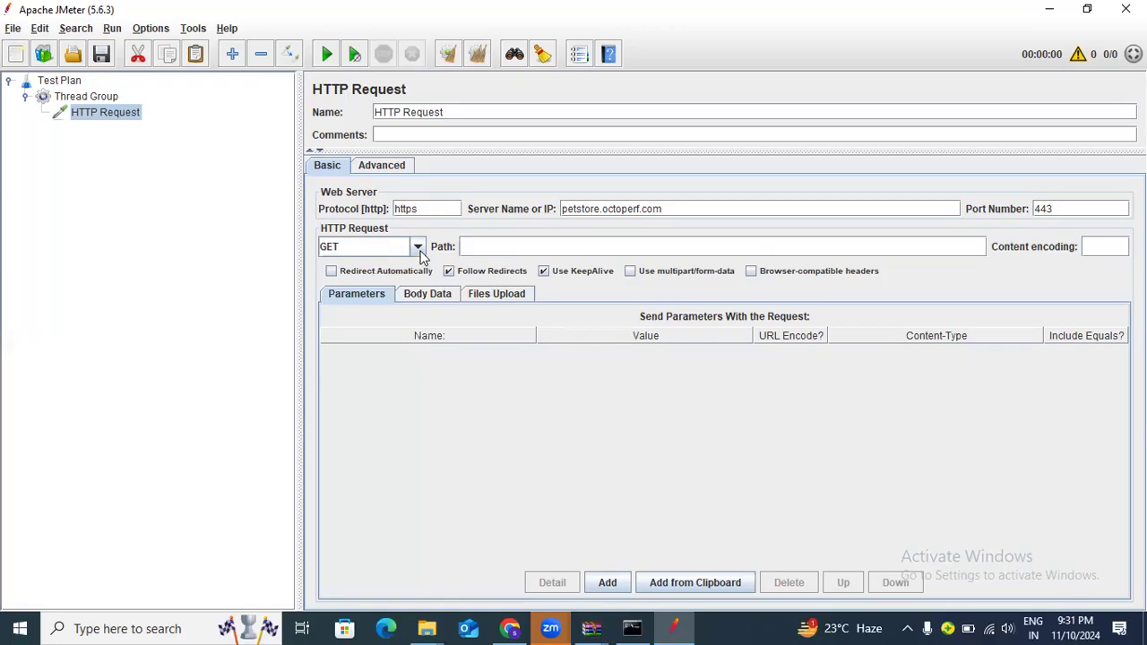
# Set the HTTP Request's method to POST and its path to /, taken from the Request URL in Chrome.
pyautogui.click(420, 251)
pyautogui.click(359, 277)
pyautogui.click(668, 208)
pyautogui.moveTo(668, 208); pyautogui.dragTo(506, 205)
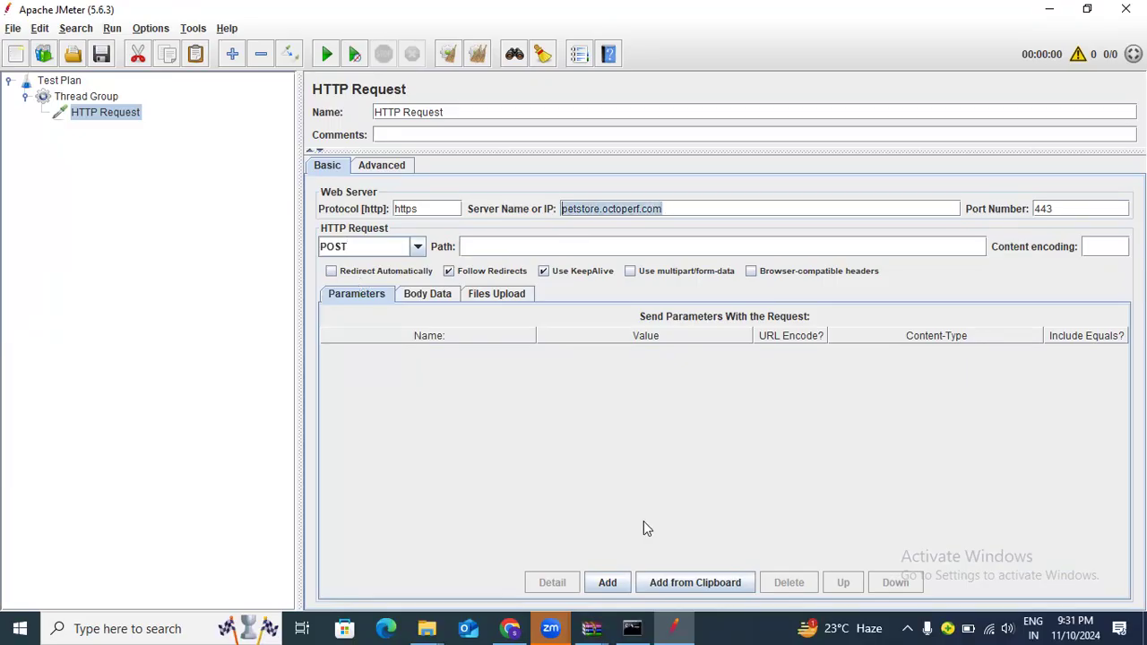
pyautogui.click(511, 628)
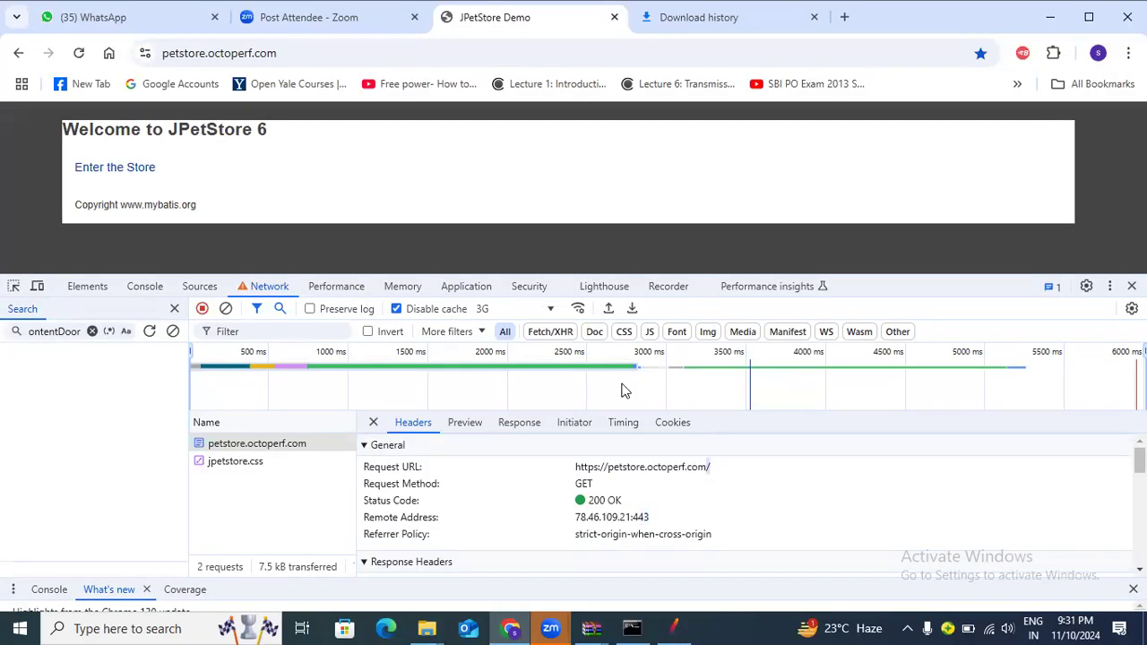
pyautogui.hotkey('alt', 'Tab')
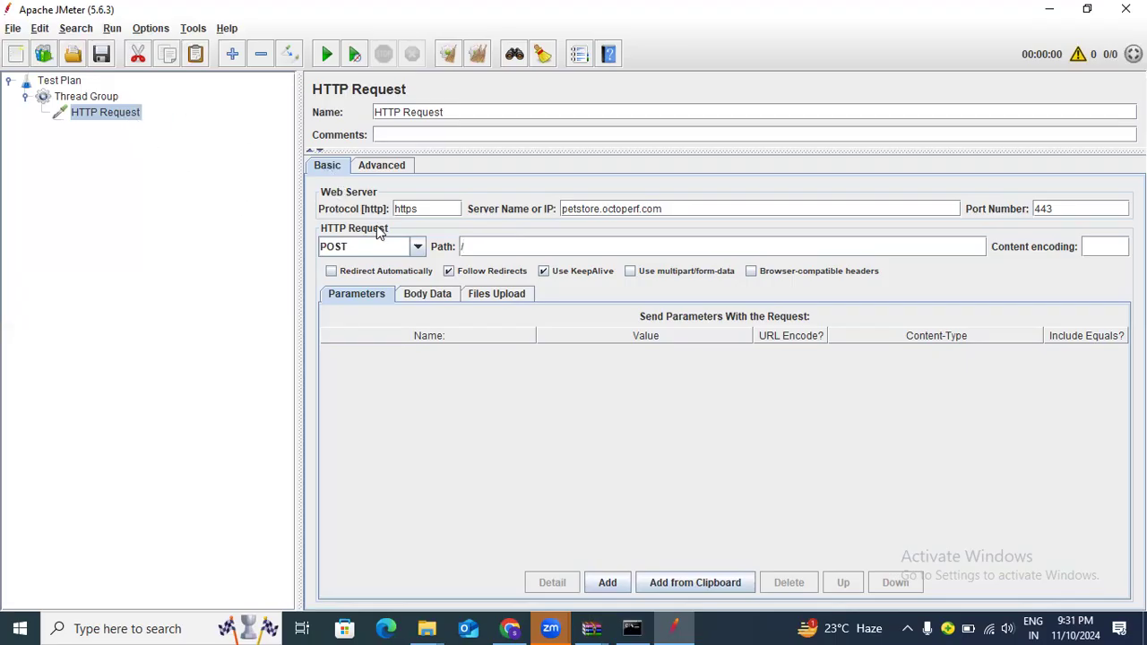
# Review the HTTP Request's protocol, server name, port and path, and examine the logic controllers available for the Thread Group.
pyautogui.moveTo(435, 208); pyautogui.dragTo(365, 208)
pyautogui.moveTo(672, 208); pyautogui.dragTo(555, 204)
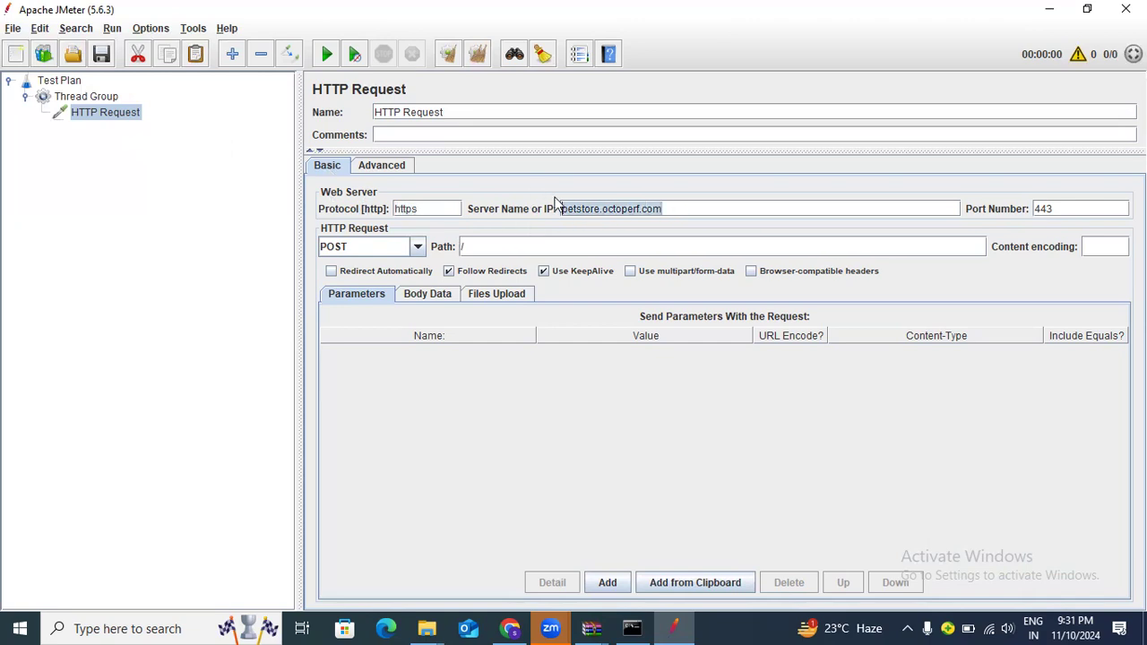
pyautogui.moveTo(1086, 209); pyautogui.dragTo(955, 209)
pyautogui.click(528, 246)
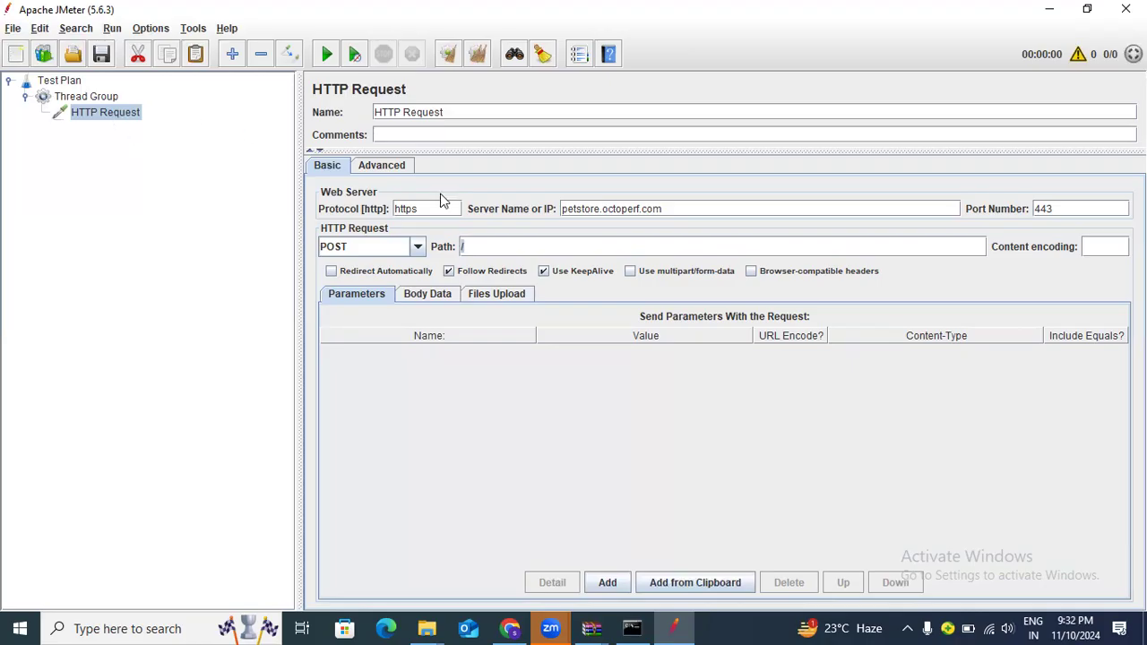
pyautogui.click(105, 98)
pyautogui.rightClick(105, 98)
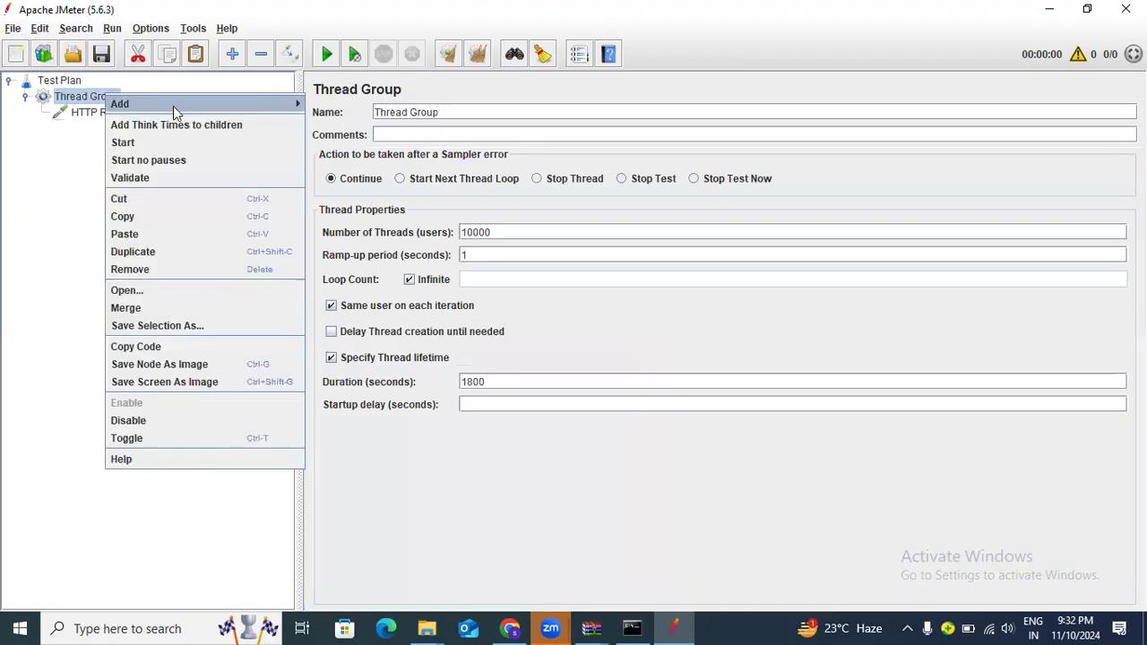
pyautogui.moveTo(239, 105)
pyautogui.moveTo(367, 105)
pyautogui.moveTo(374, 124)
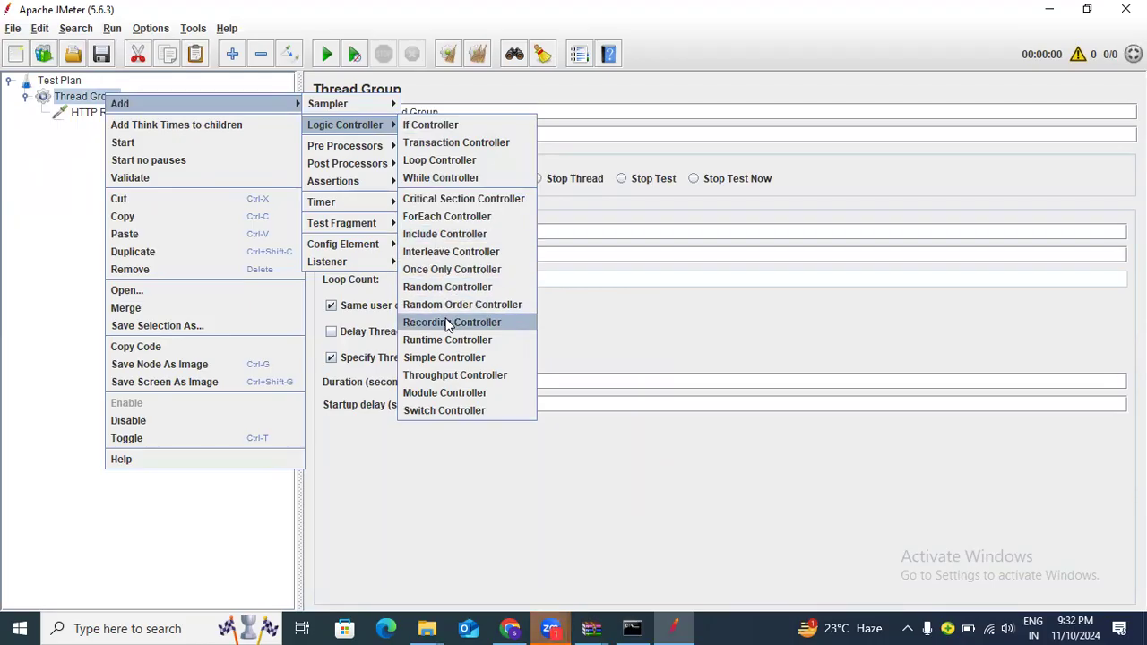
pyautogui.click(643, 518)
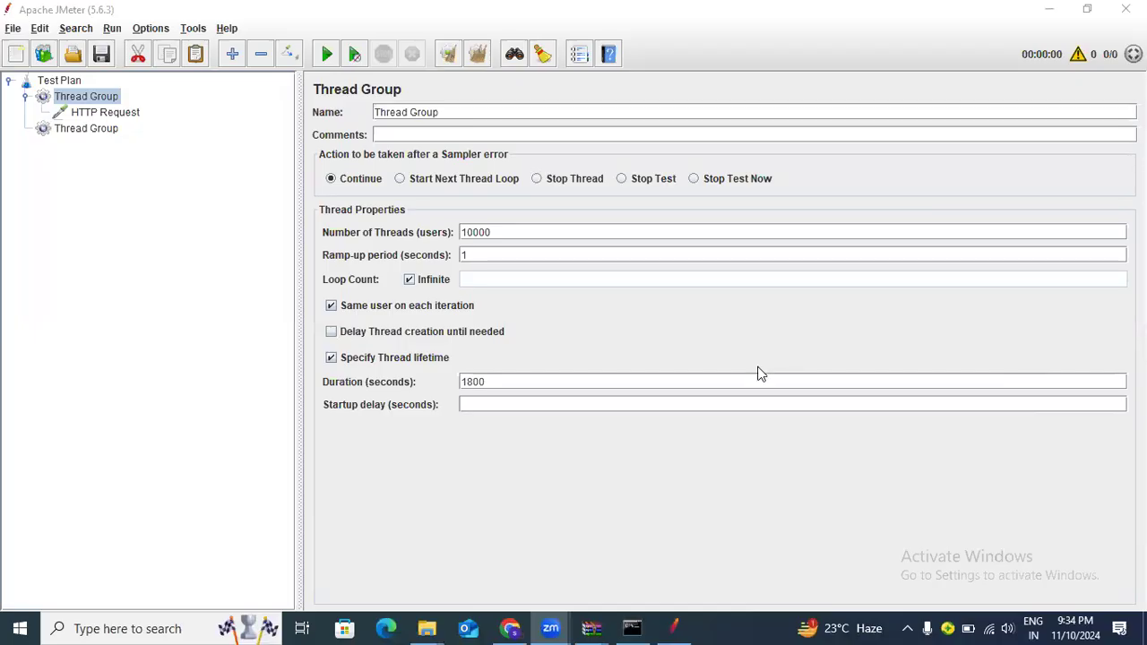
# Review the first Thread Group and its HTTP Request, and examine the samplers available for the group.
pyautogui.click(107, 111)
pyautogui.click(101, 97)
pyautogui.click(100, 112)
pyautogui.click(106, 97)
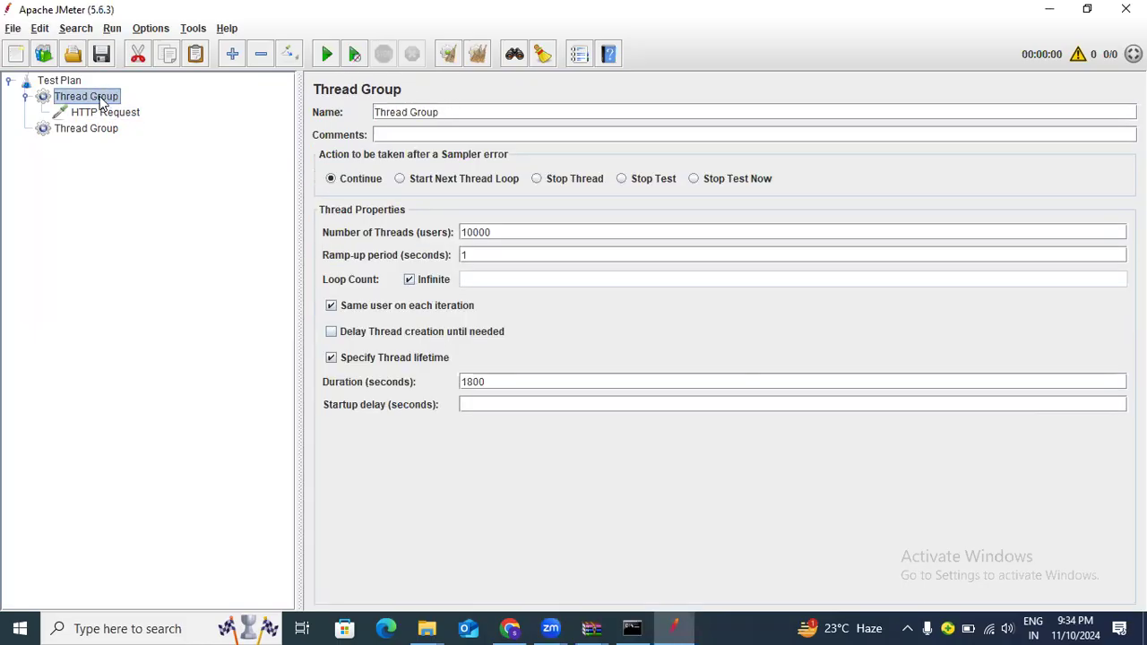
pyautogui.rightClick(102, 93)
pyautogui.moveTo(220, 103)
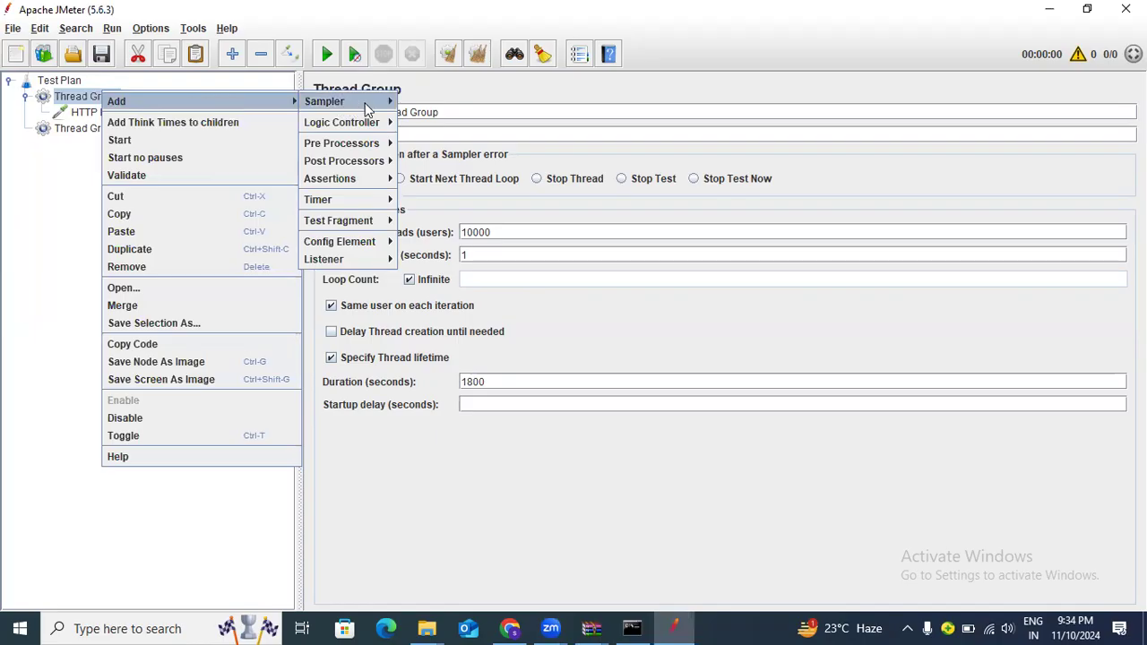
pyautogui.moveTo(370, 107)
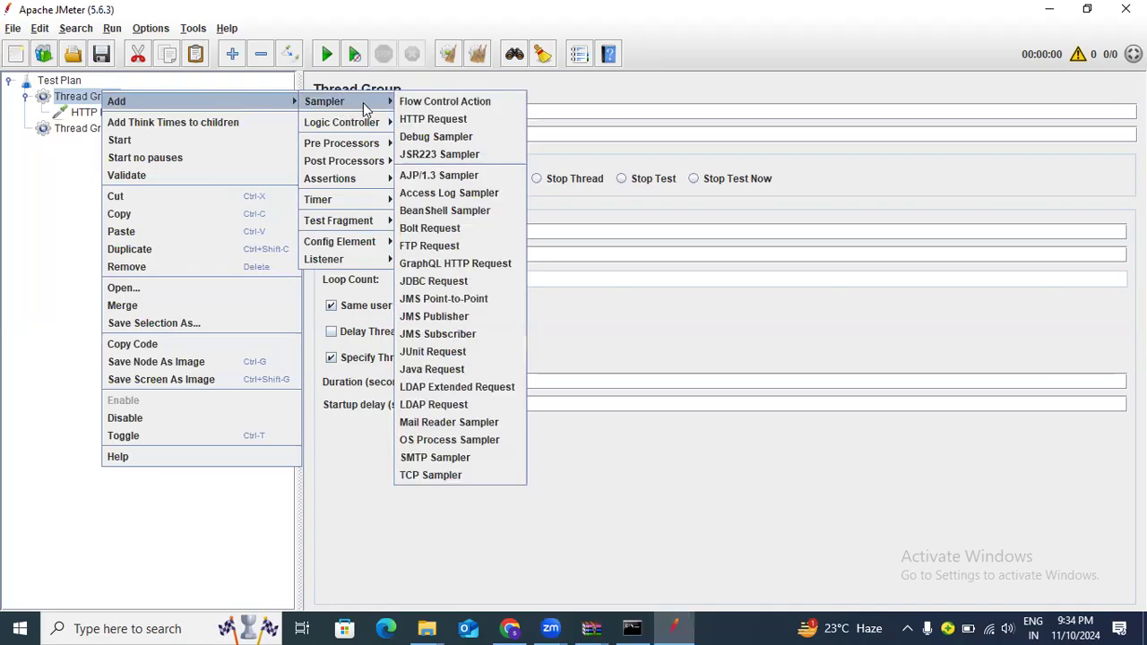
# Add a View Results Tree listener to the Test Plan and open it.
pyautogui.click(59, 82)
pyautogui.rightClick(60, 80)
pyautogui.moveTo(133, 91)
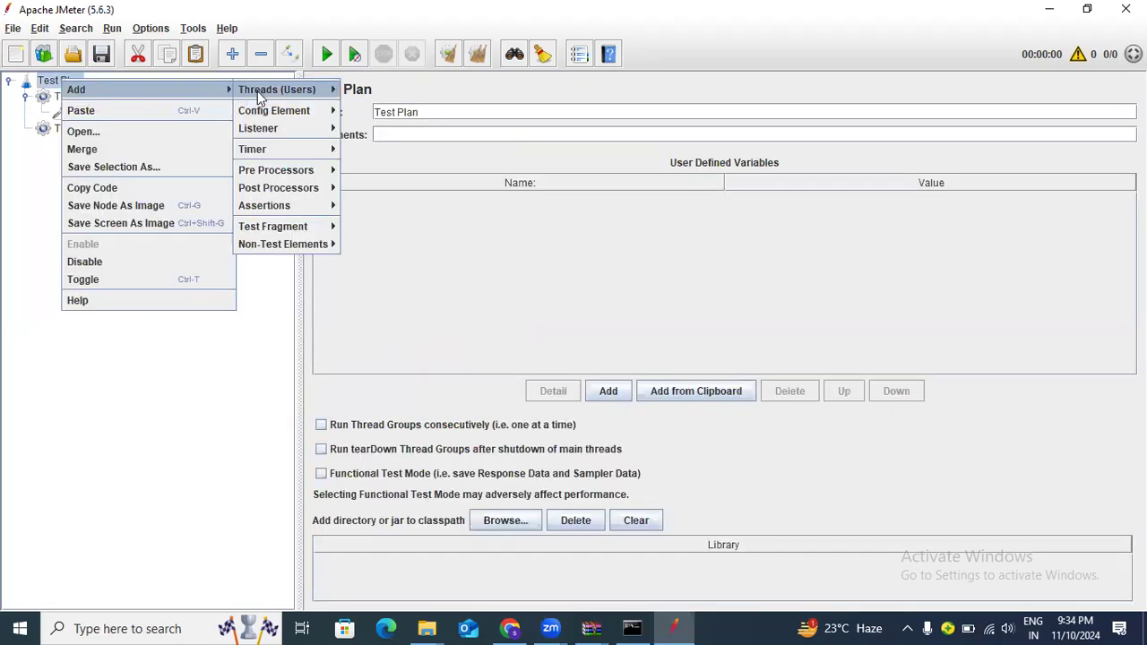
pyautogui.moveTo(301, 91)
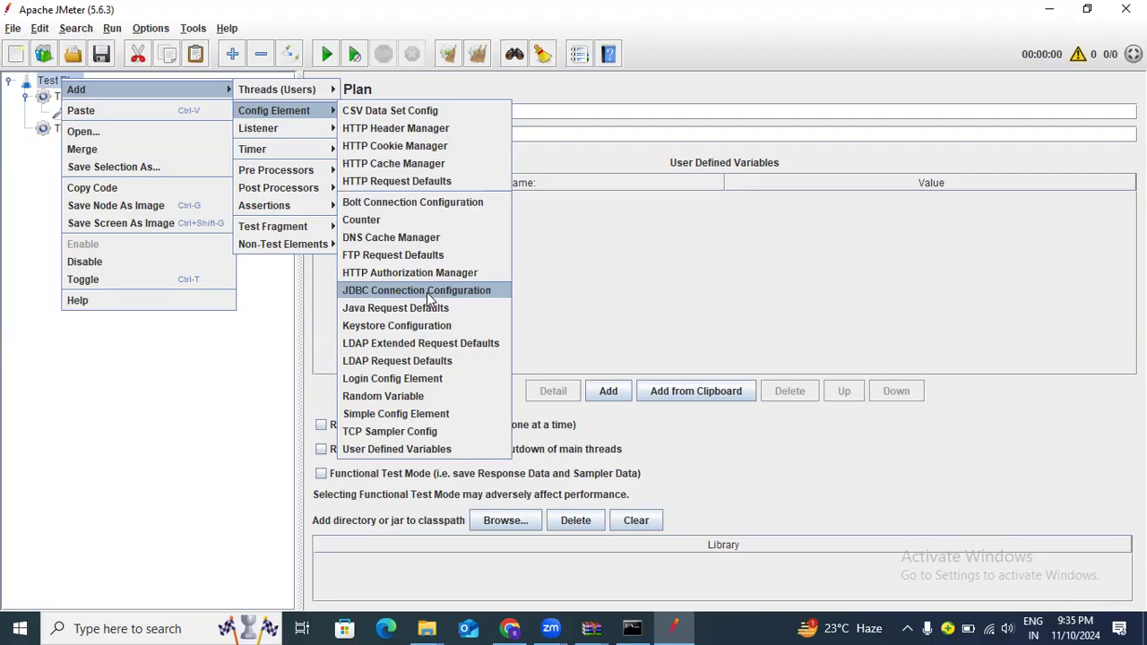
pyautogui.moveTo(312, 131)
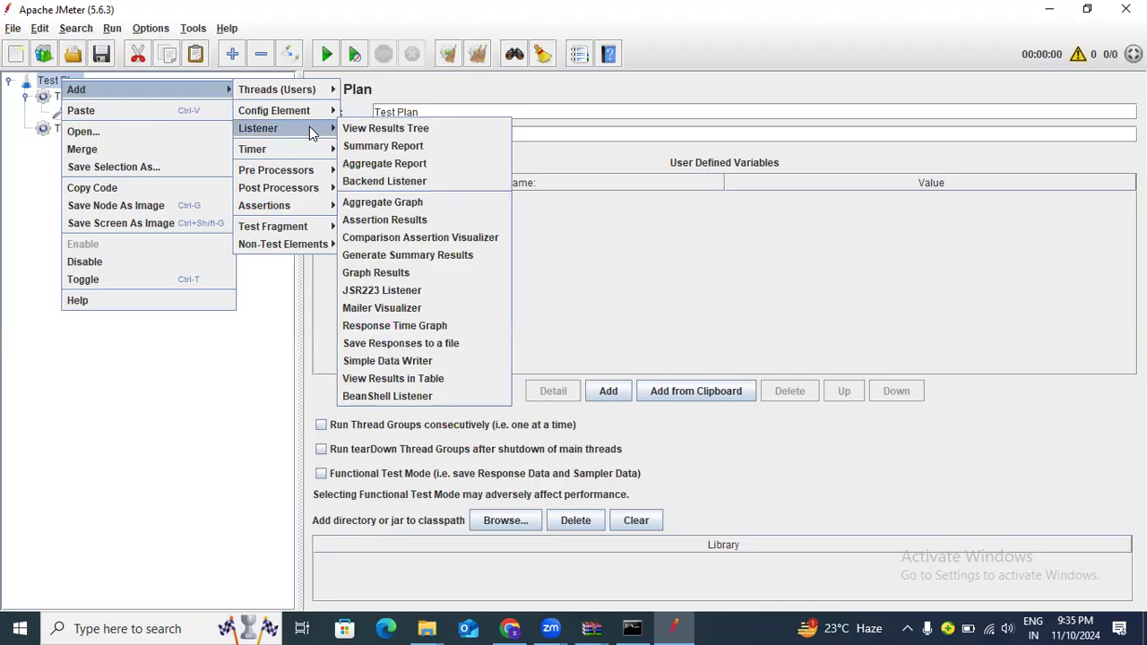
pyautogui.click(426, 127)
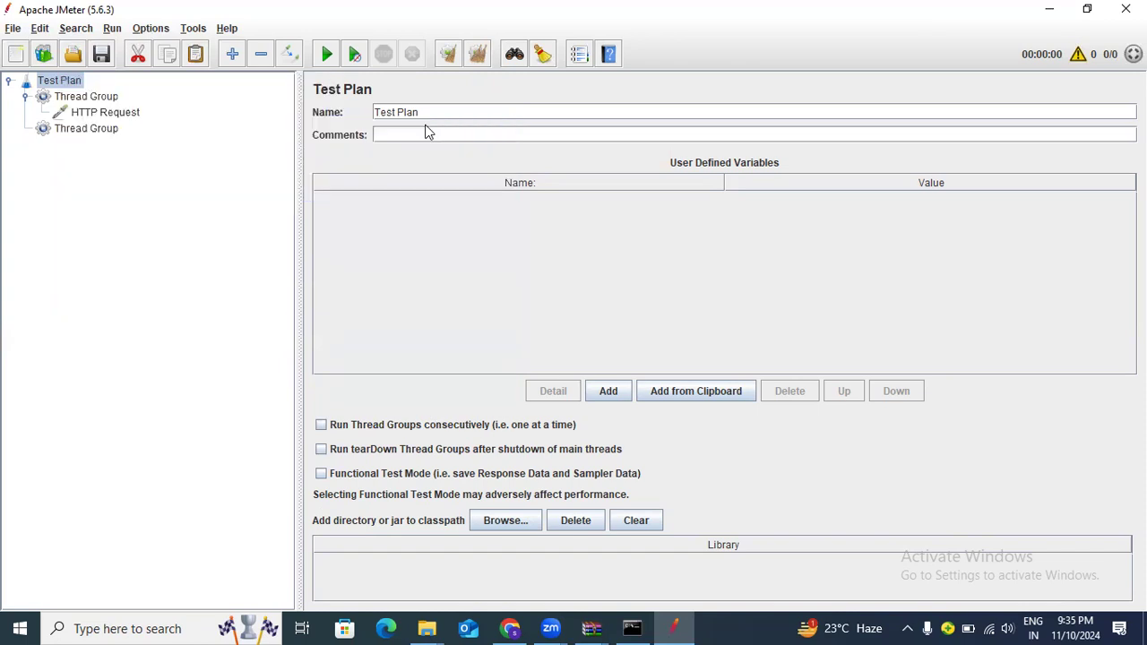
pyautogui.click(111, 148)
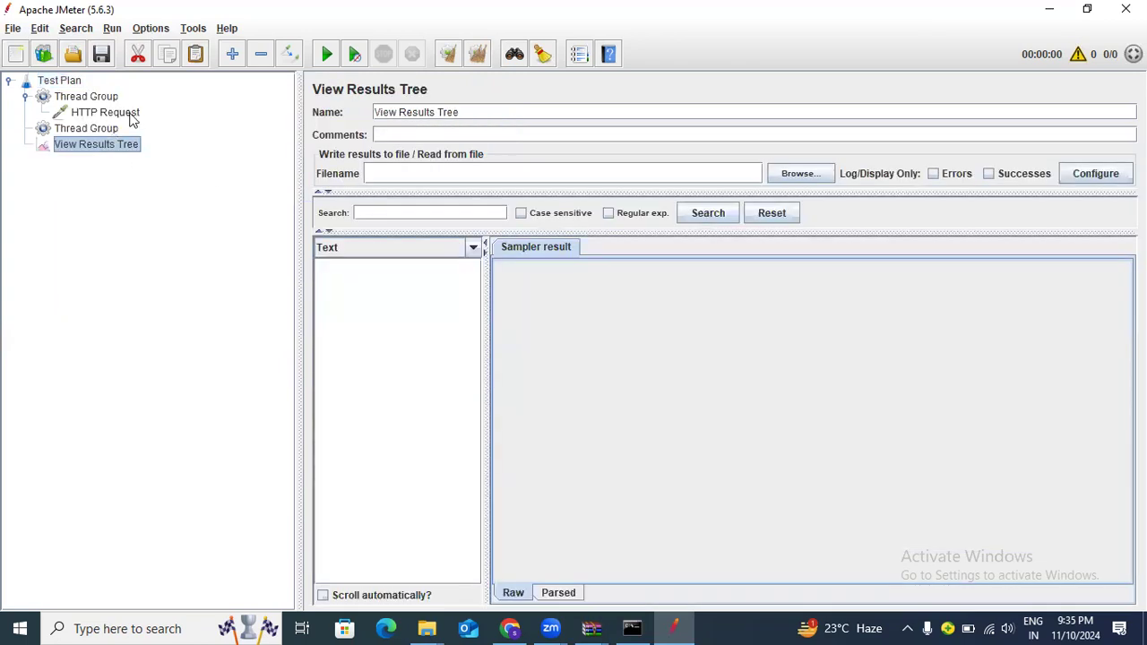
# Run the test without saving the test plan and open the View Results Tree.
pyautogui.click(106, 97)
pyautogui.click(102, 111)
pyautogui.click(100, 97)
pyautogui.click(326, 61)
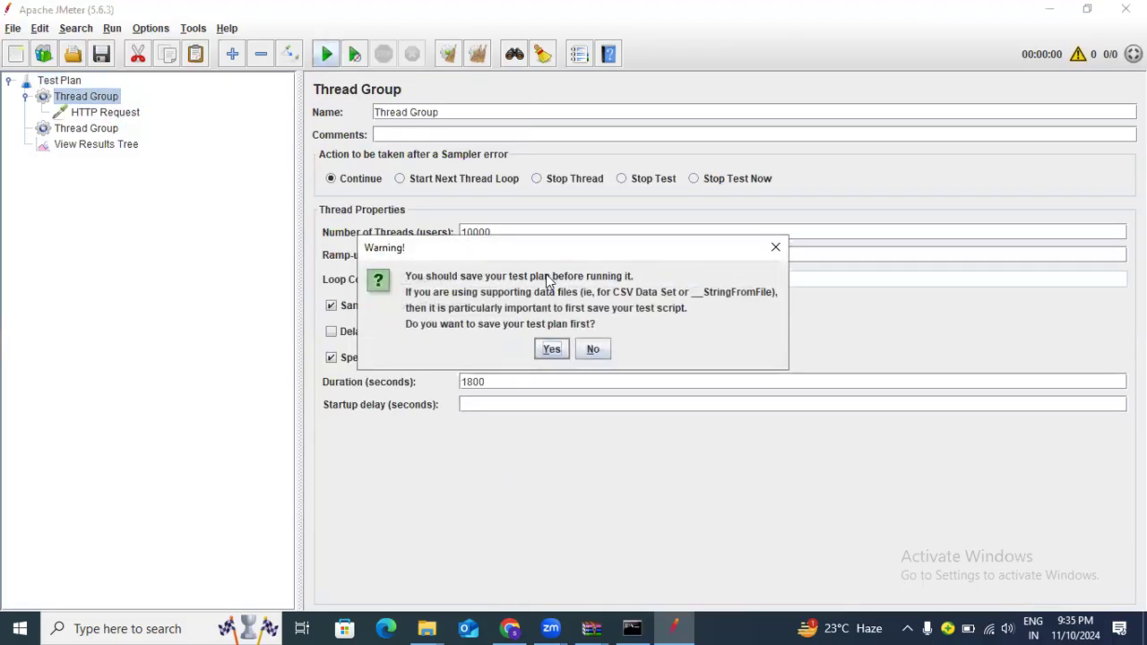
pyautogui.click(593, 350)
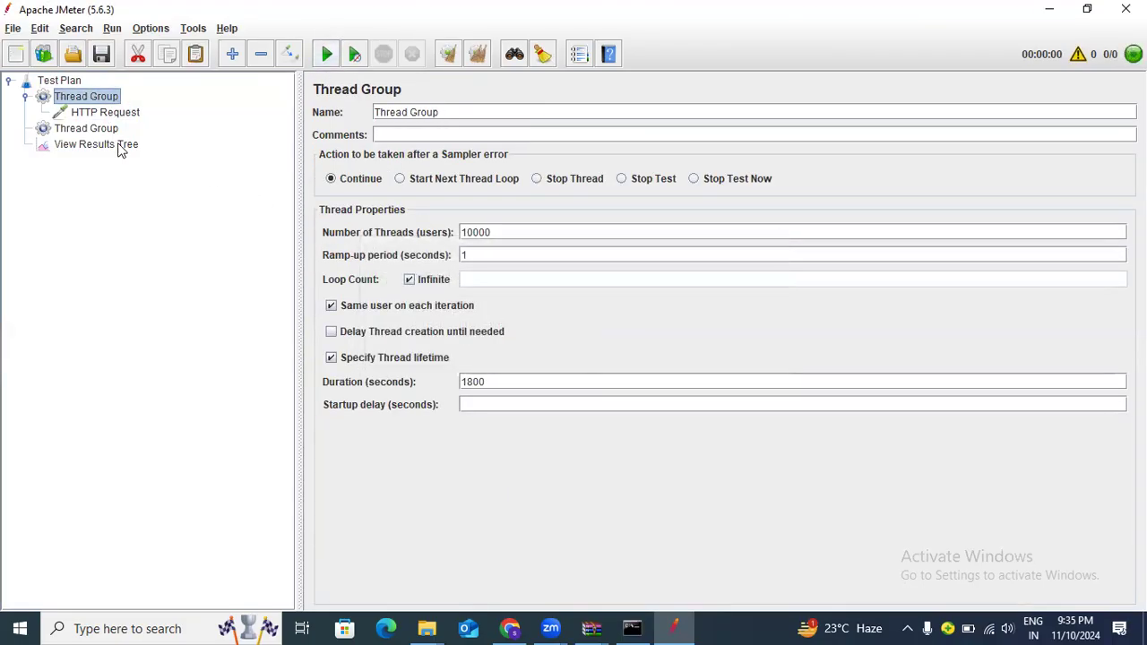
pyautogui.click(124, 144)
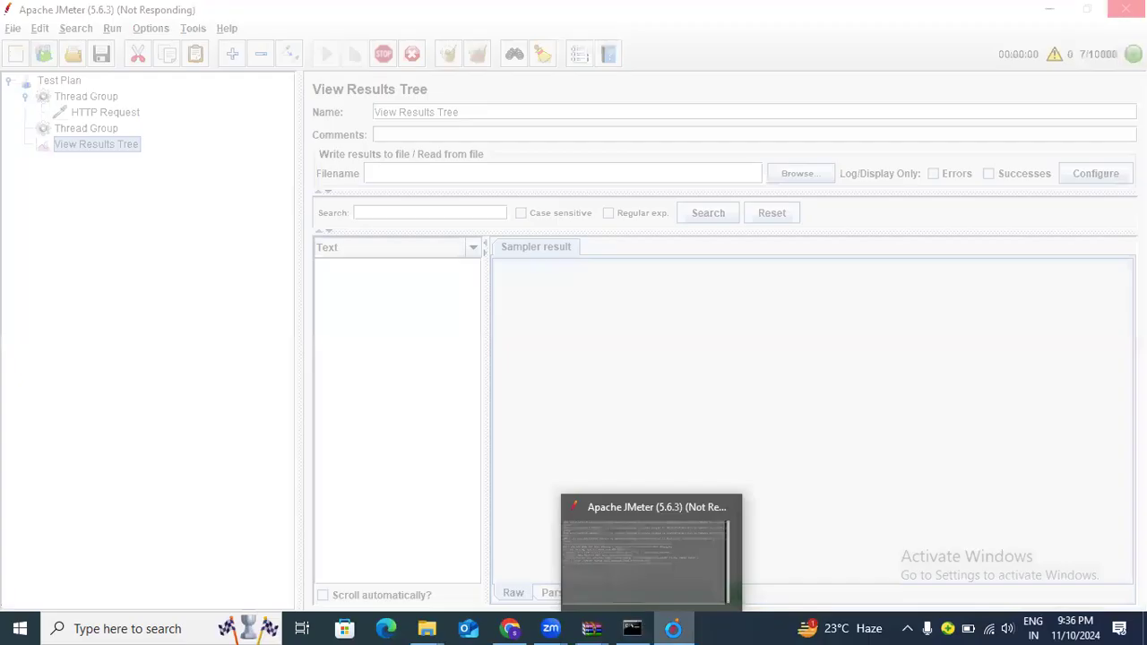
# Switch to JMeter's command window and close it to end the unresponsive JMeter session.
pyautogui.click(642, 627)
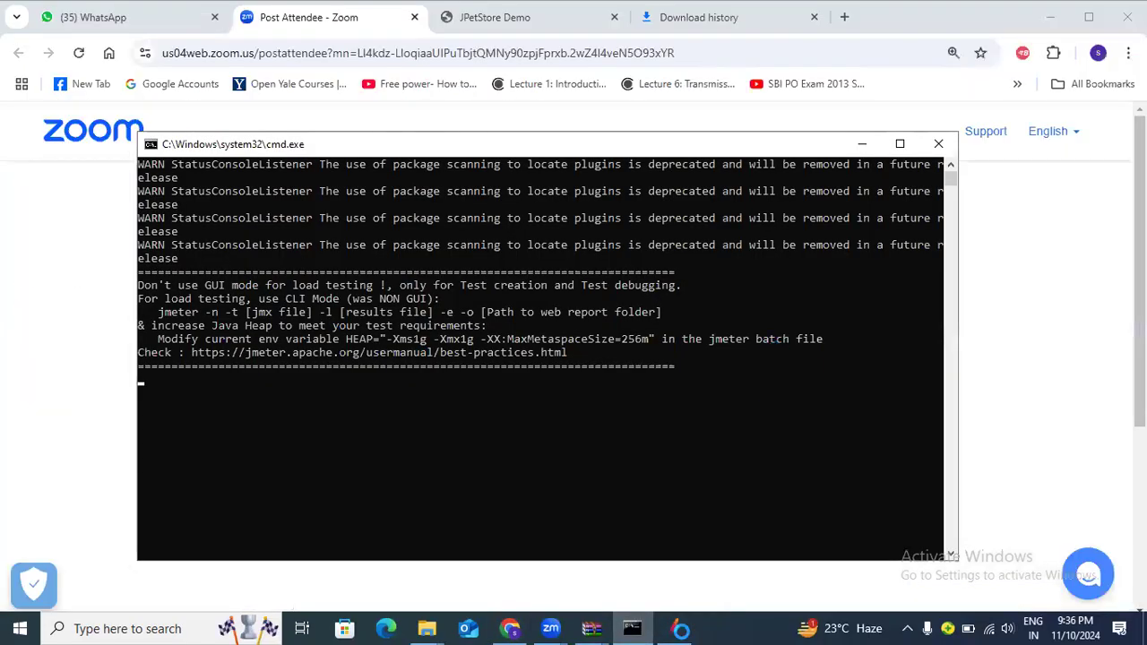
pyautogui.click(681, 629)
pyautogui.click(599, 627)
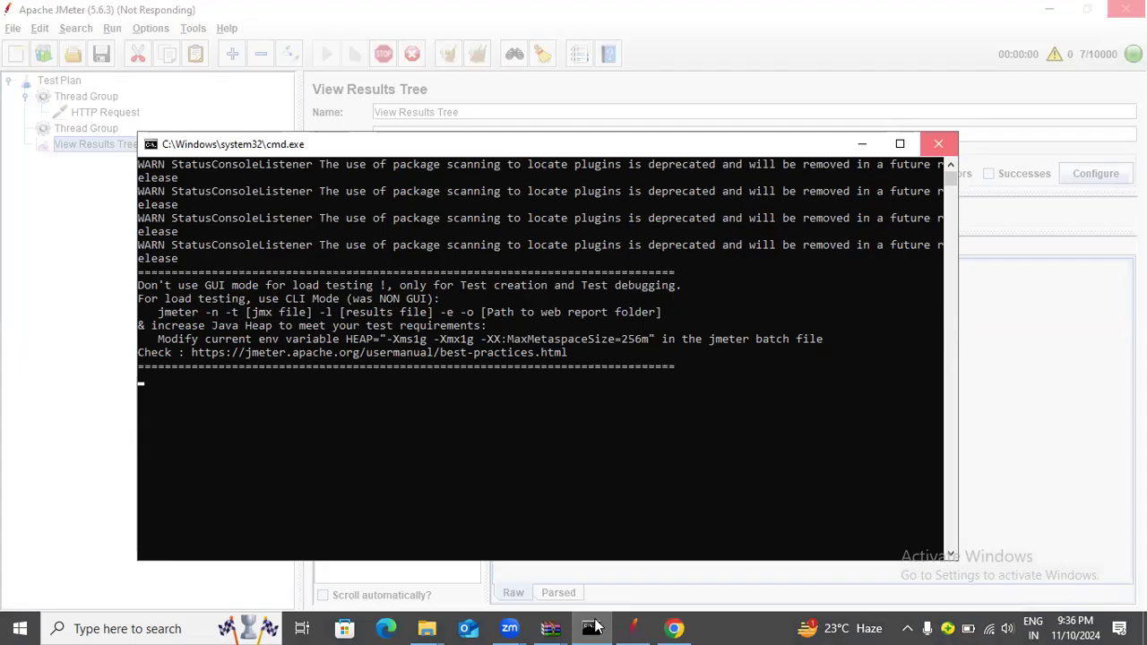
pyautogui.click(938, 144)
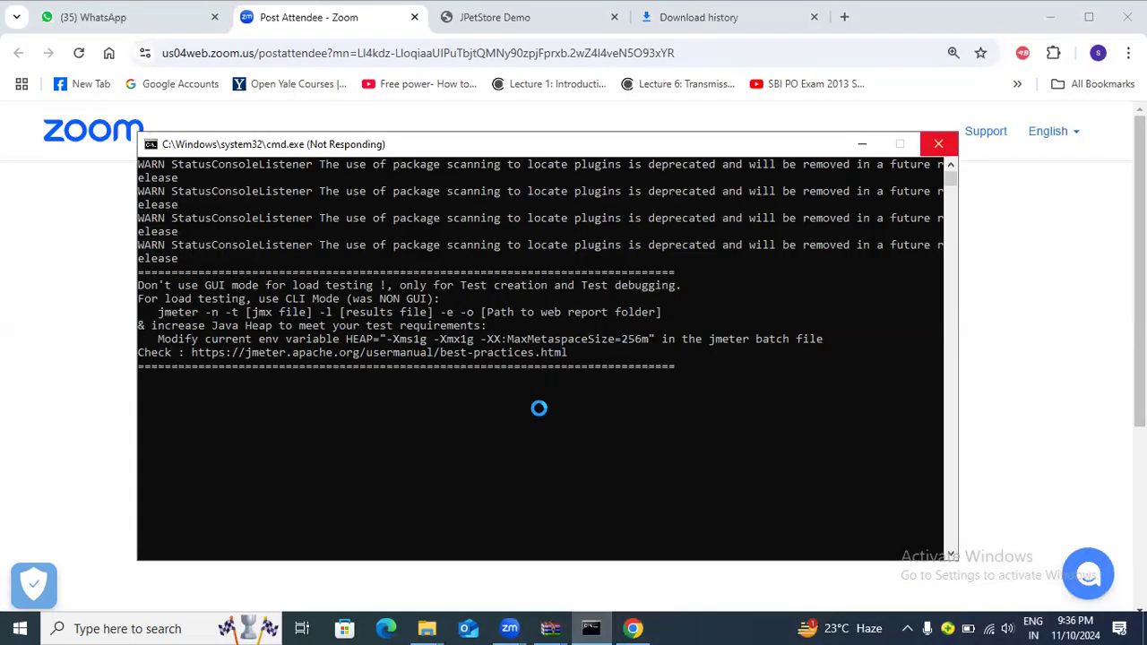
# Switch to JMeter's bin folder in File Explorer and locate the stoptest and shutdown Windows command scripts.
pyautogui.moveTo(426, 628)
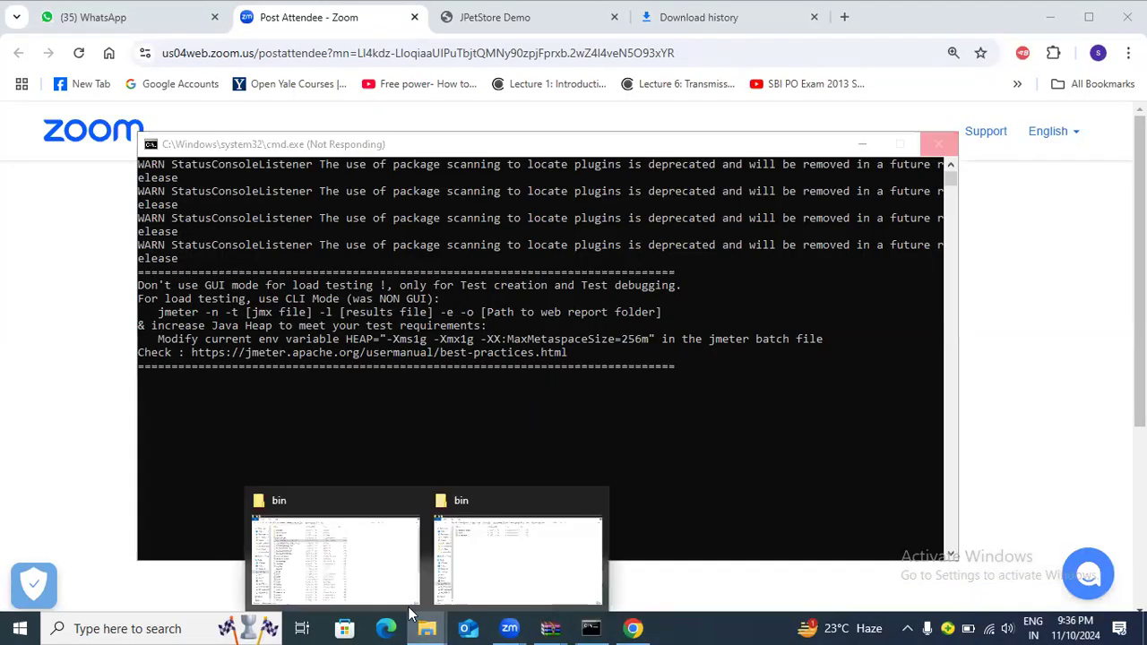
pyautogui.click(361, 561)
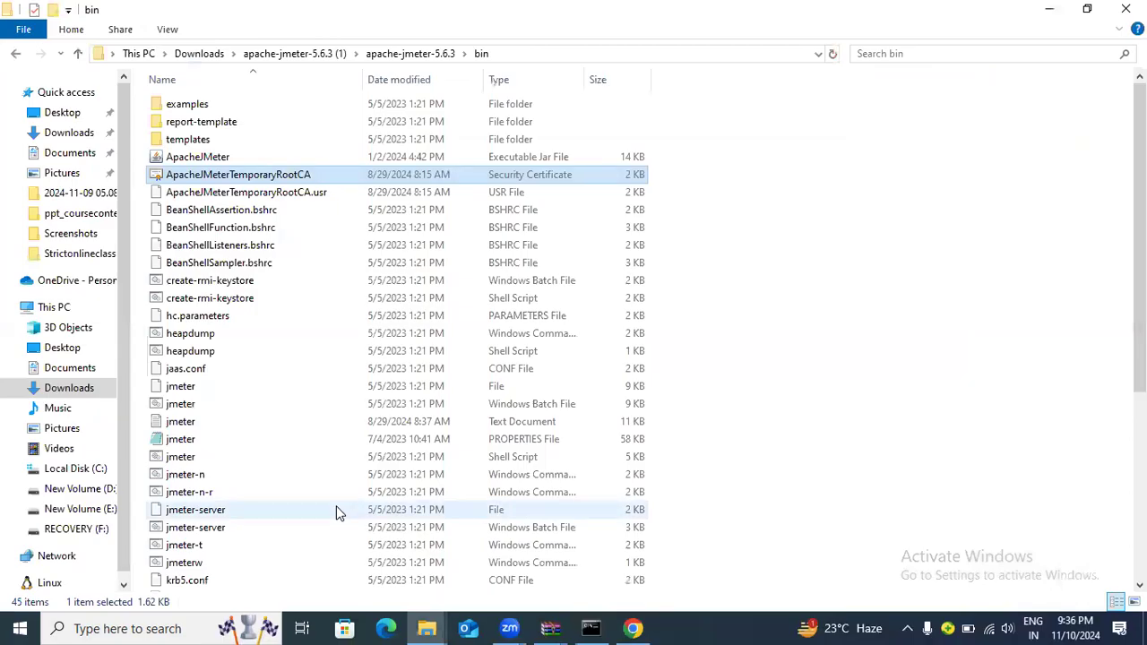
pyautogui.scroll(-6, 338, 512)
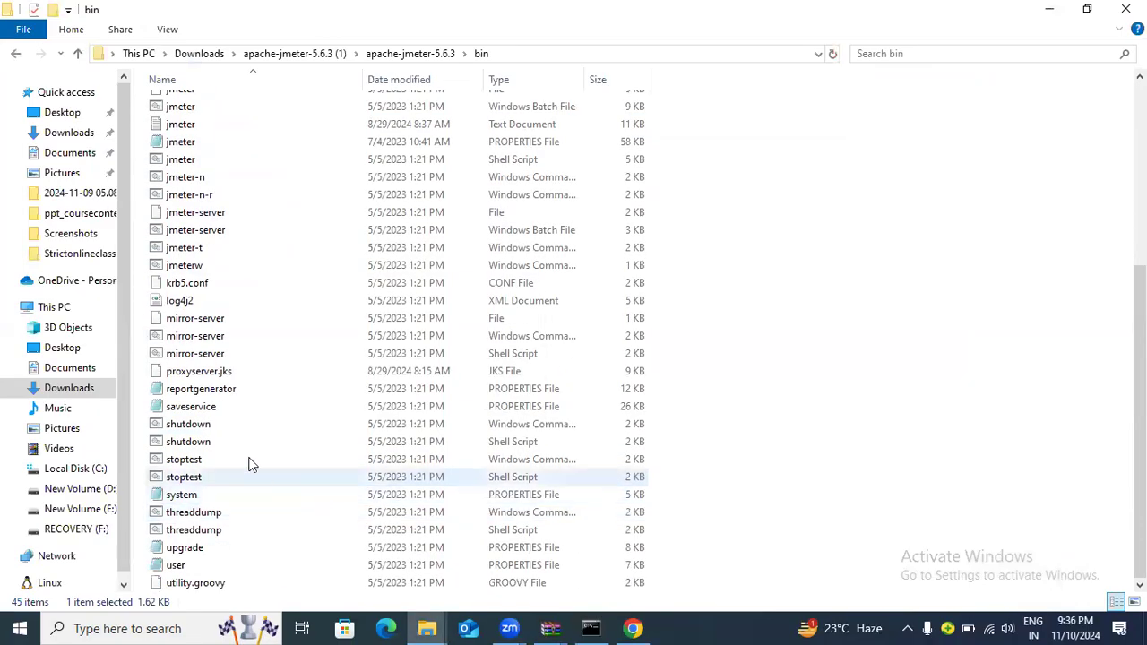
pyautogui.click(203, 462)
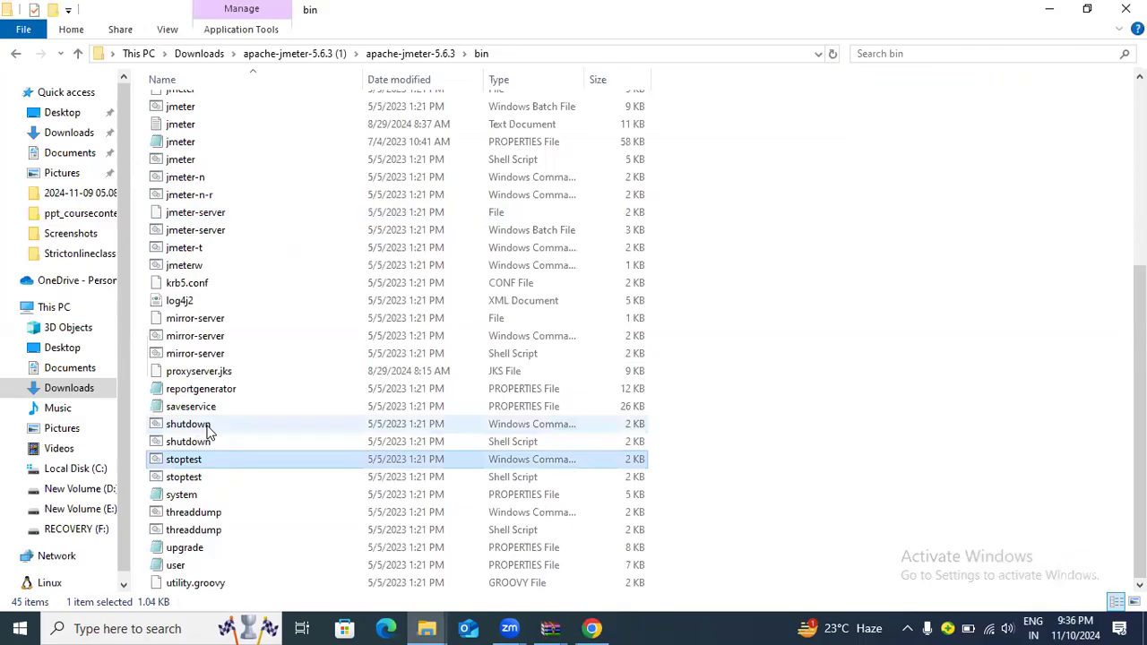
pyautogui.click(207, 426)
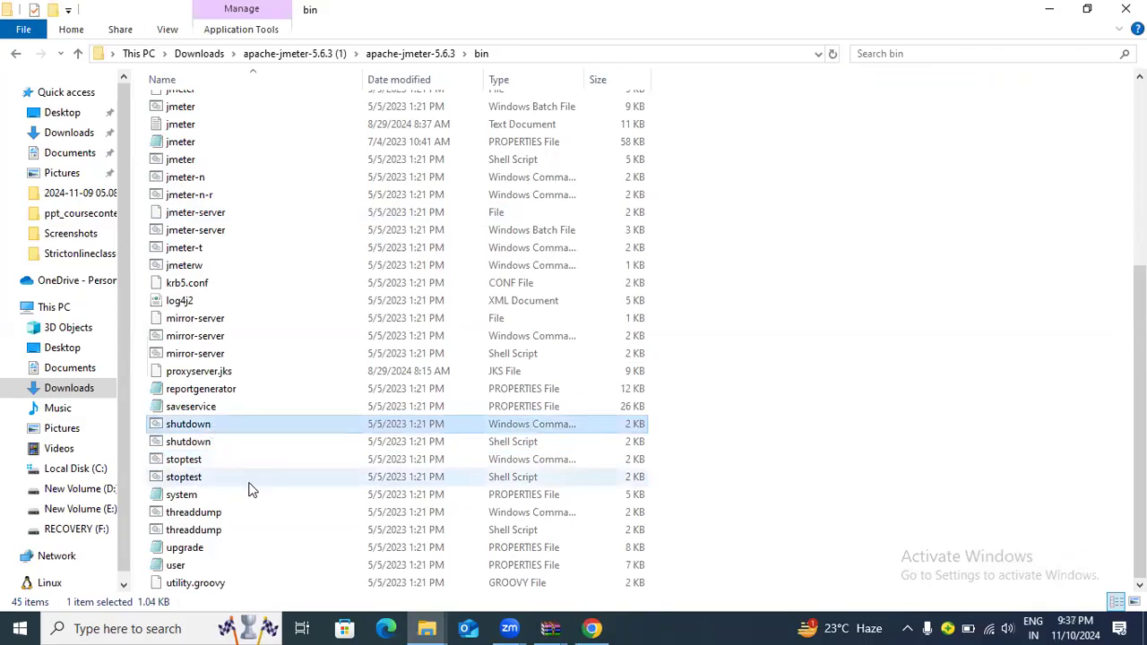
# Switch to the other JMeter bin folder window listing the Windows Batch Files and launch the jmeter batch file.
pyautogui.scroll(6, 253, 488)
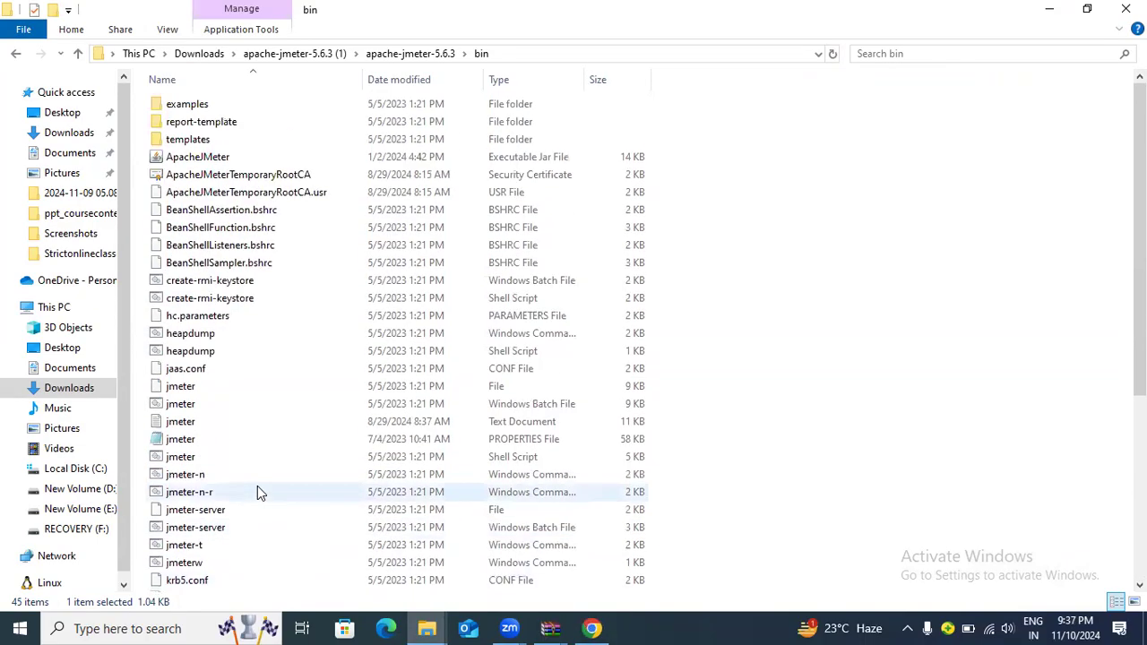
pyautogui.click(427, 628)
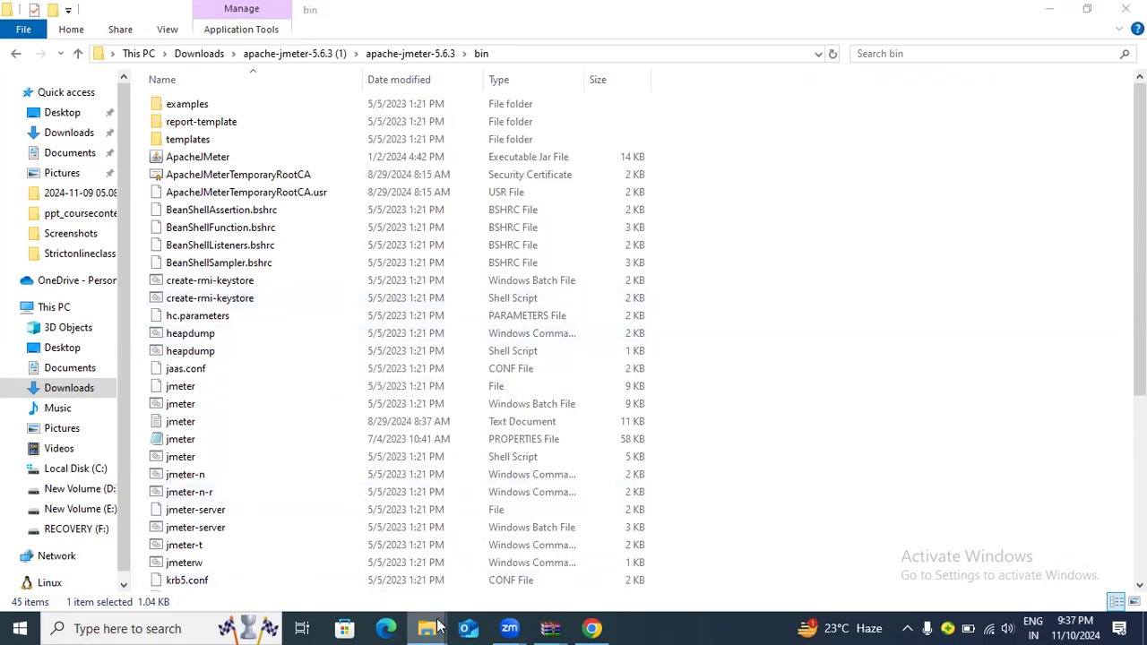
pyautogui.click(508, 569)
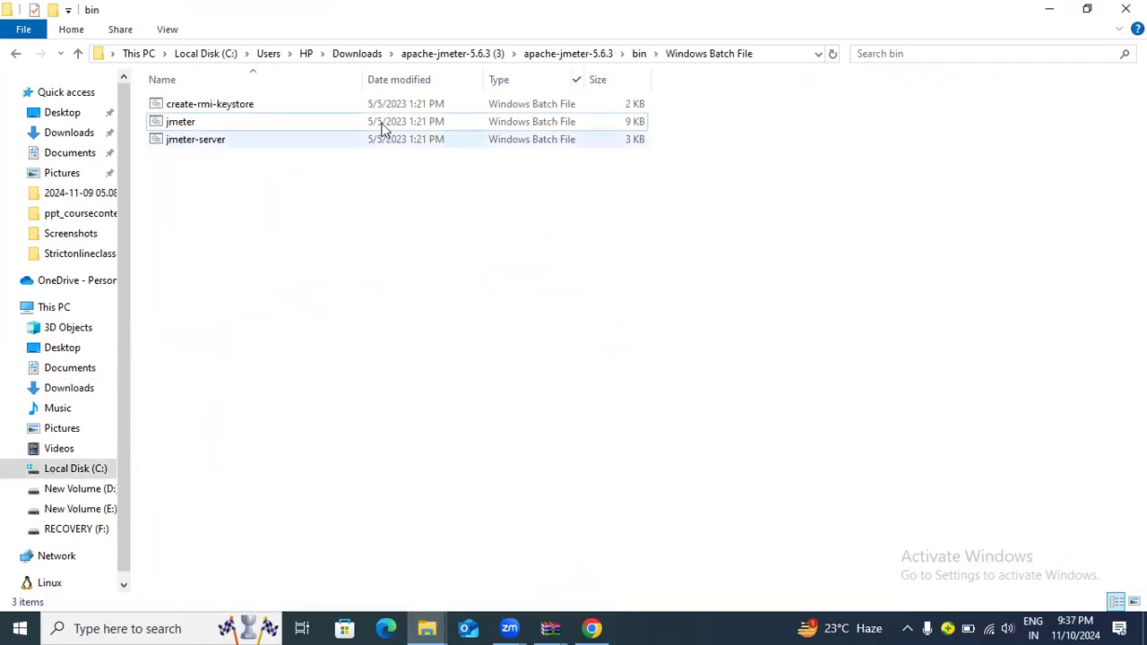
pyautogui.click(191, 123)
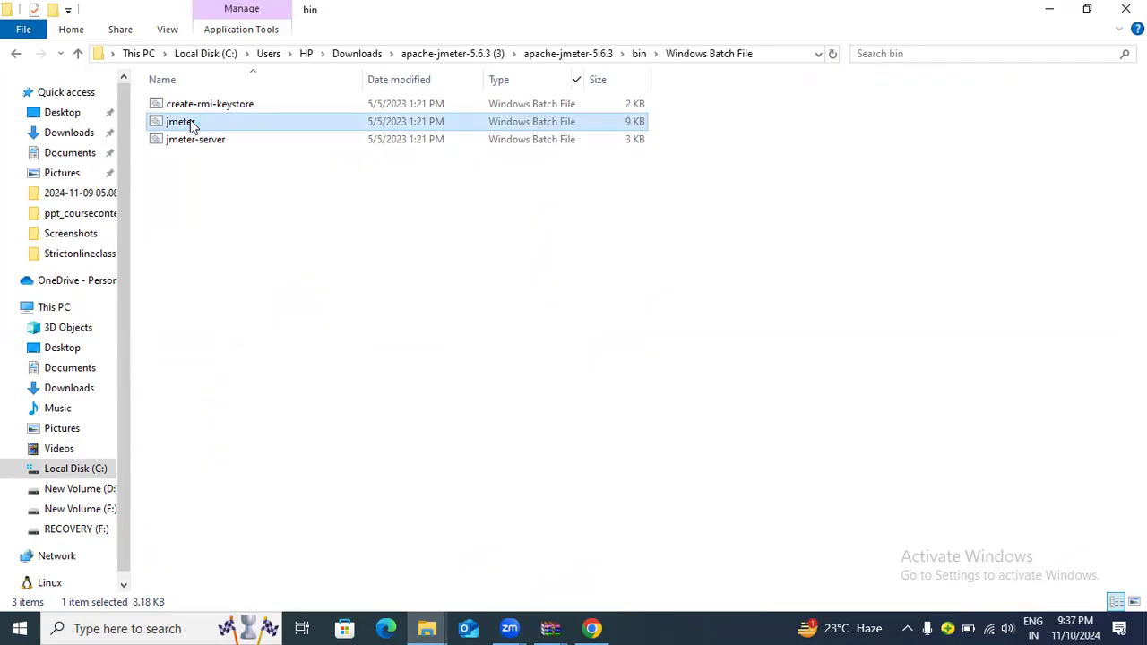
pyautogui.doubleClick(190, 124)
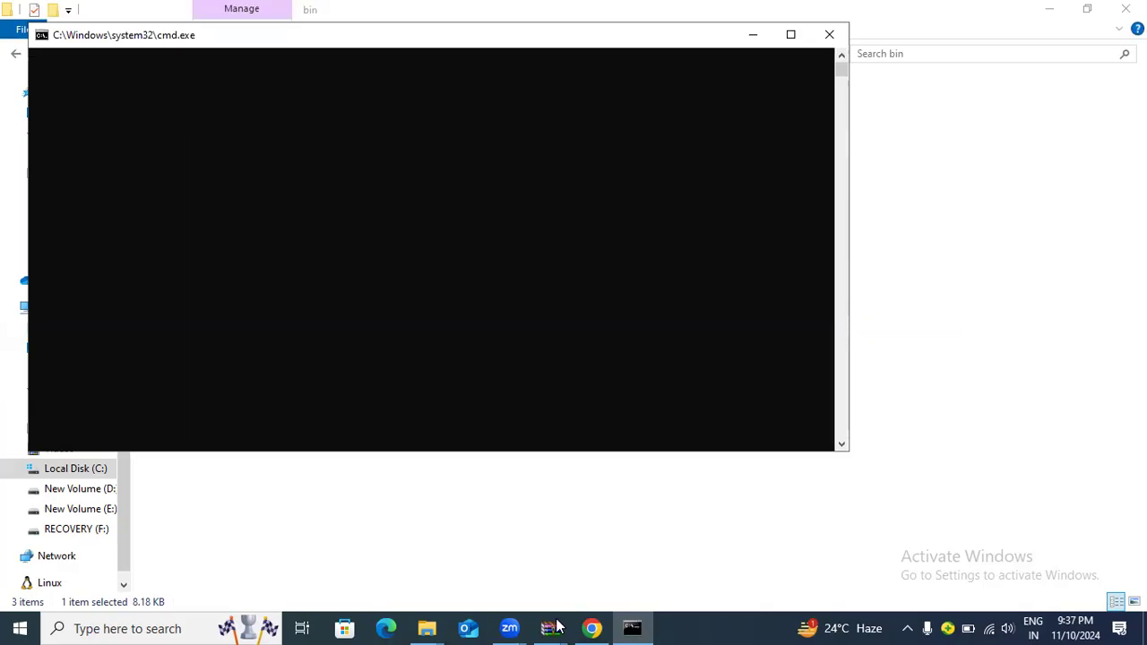
# Switch to Chrome's JPetStore Demo page, close the Download history page and open the developer tools.
pyautogui.click(591, 628)
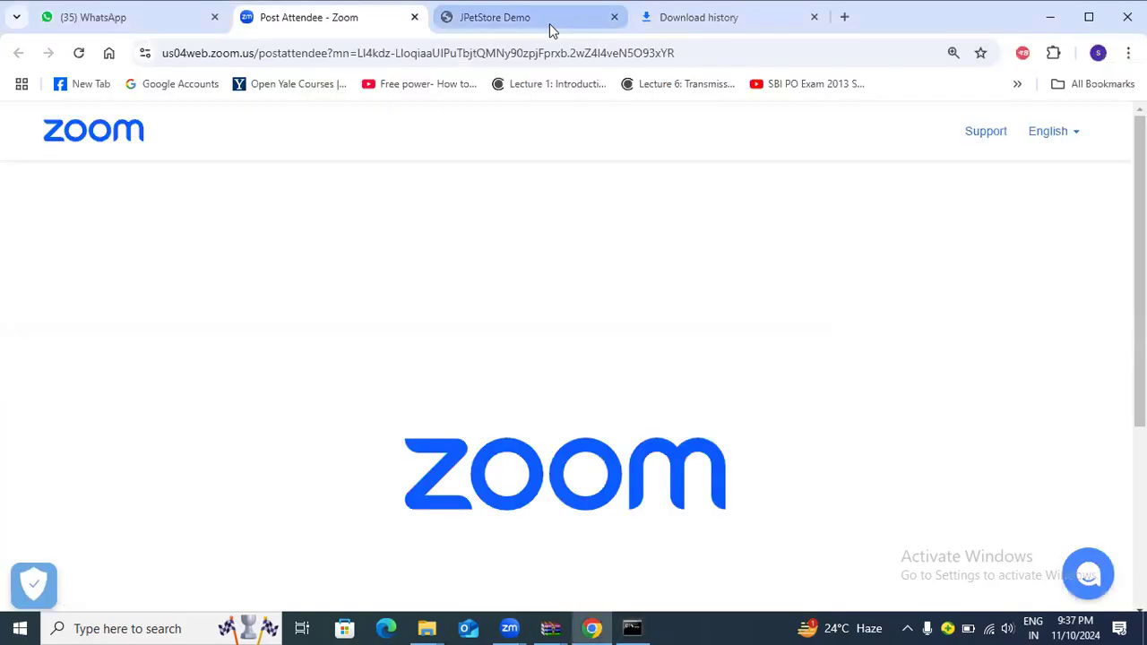
pyautogui.click(551, 22)
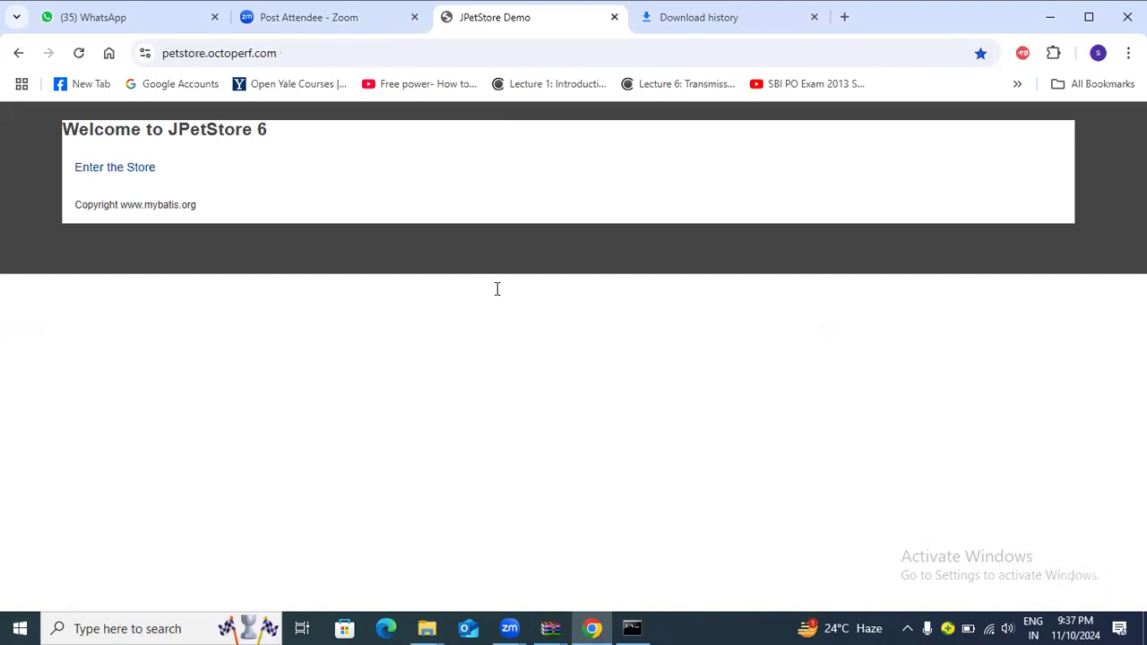
pyautogui.click(815, 20)
pyautogui.press('F12')
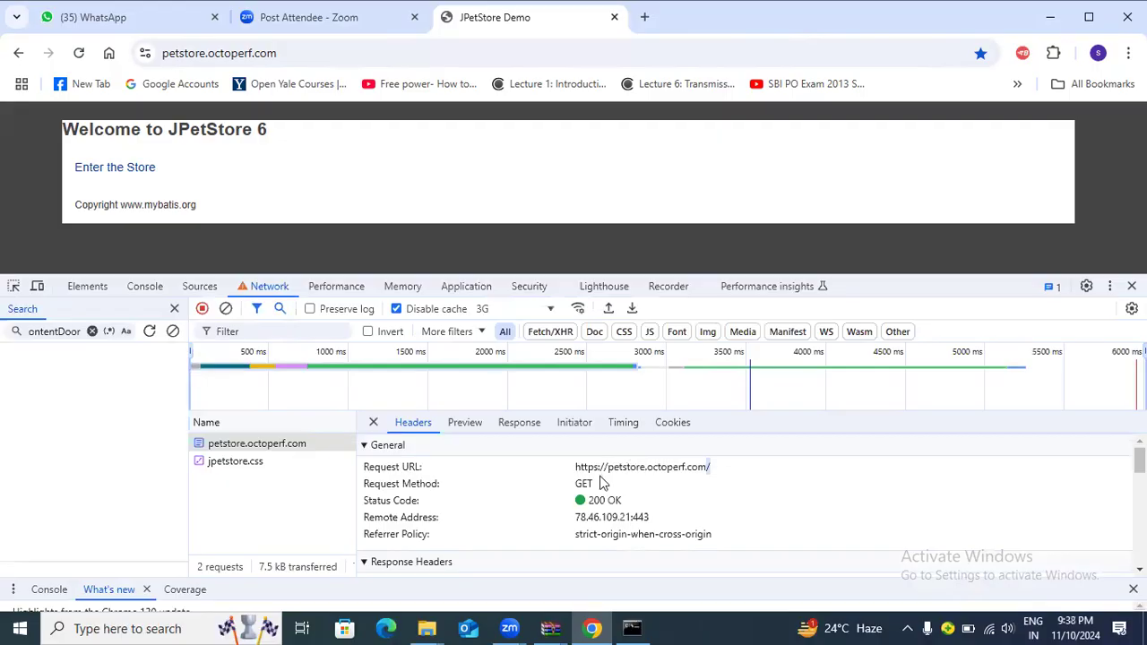
# Examine the petstore.octoperf.com request's URL, method, status code, and response and request headers.
pyautogui.moveTo(573, 485); pyautogui.dragTo(596, 488)
pyautogui.scroll(-1, 633, 509)
pyautogui.scroll(1, 633, 509)
pyautogui.moveTo(374, 466); pyautogui.dragTo(709, 472)
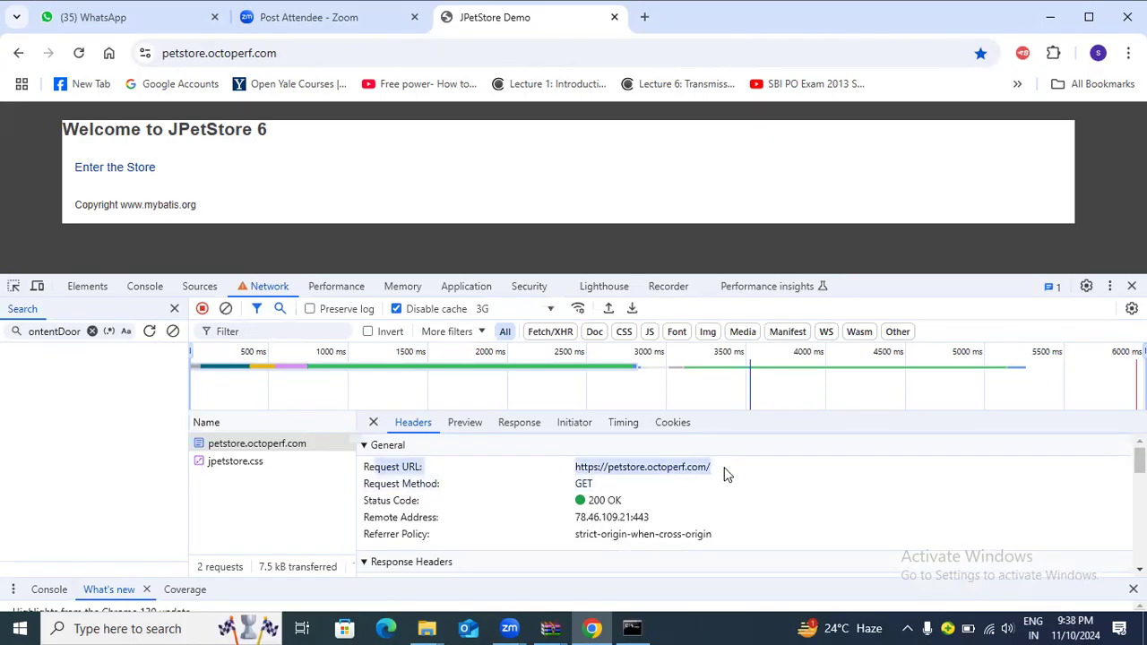
pyautogui.moveTo(575, 484); pyautogui.dragTo(602, 486)
pyautogui.moveTo(364, 502); pyautogui.dragTo(655, 503)
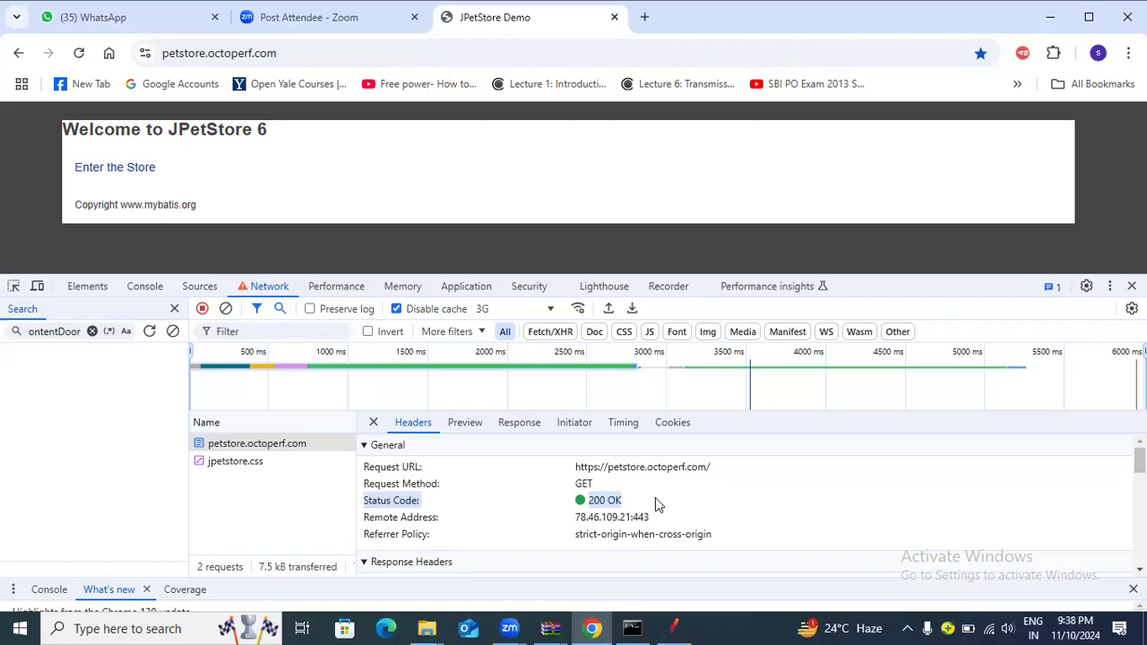
pyautogui.scroll(-3, 655, 497)
pyautogui.scroll(2, 663, 504)
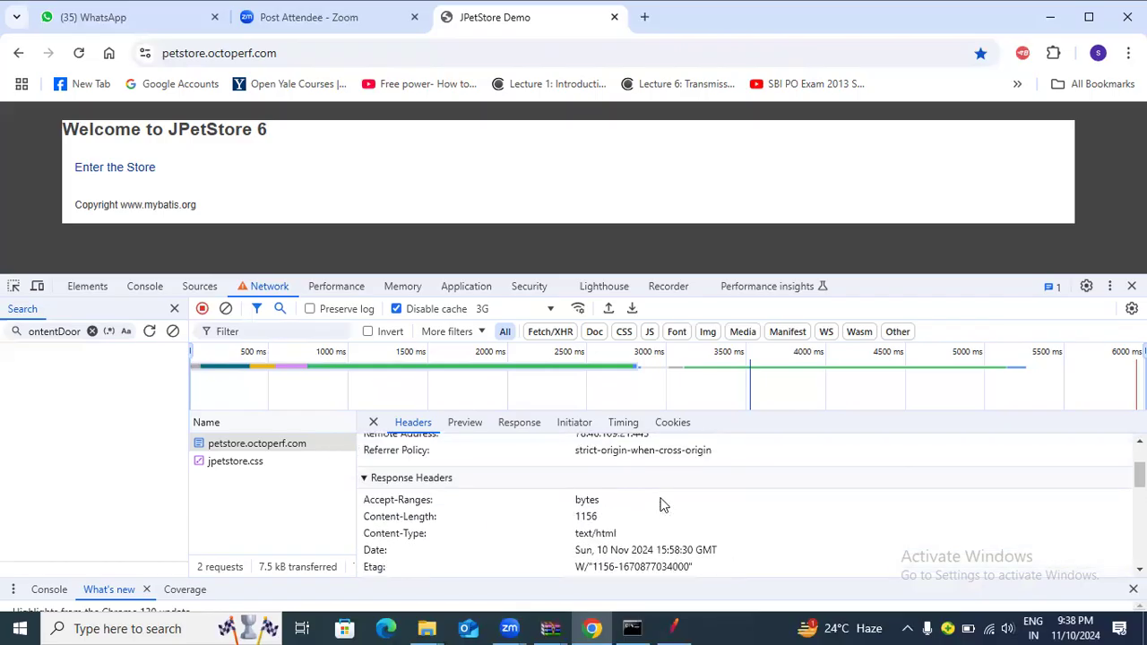
pyautogui.scroll(-1, 663, 504)
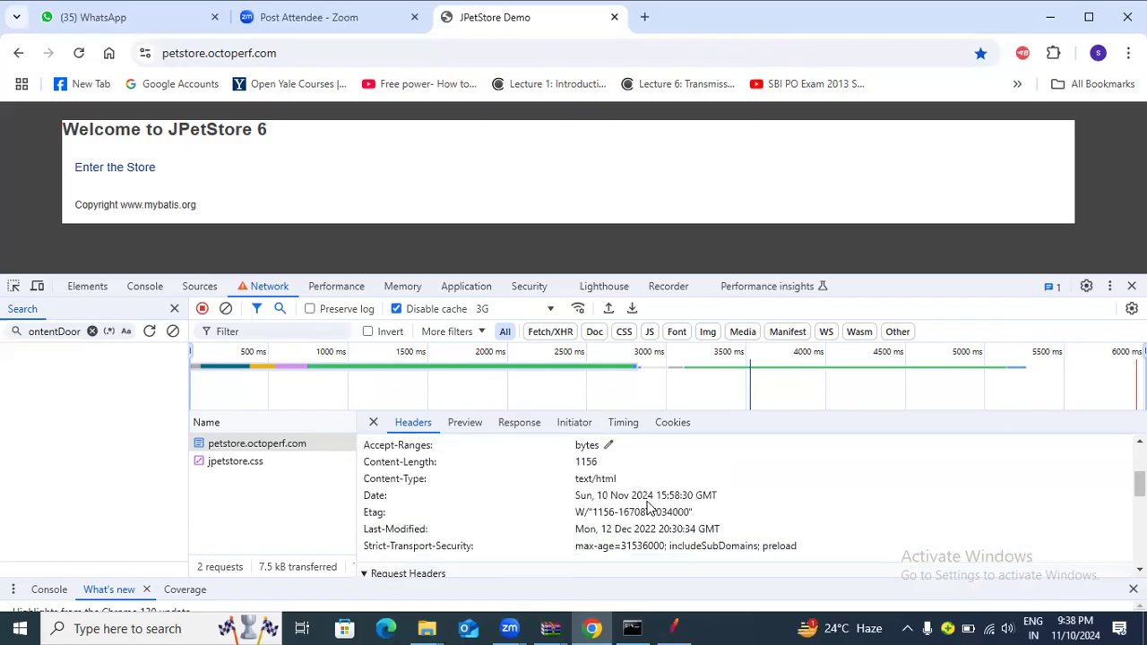
pyautogui.scroll(-5, 453, 491)
pyautogui.scroll(4, 452, 491)
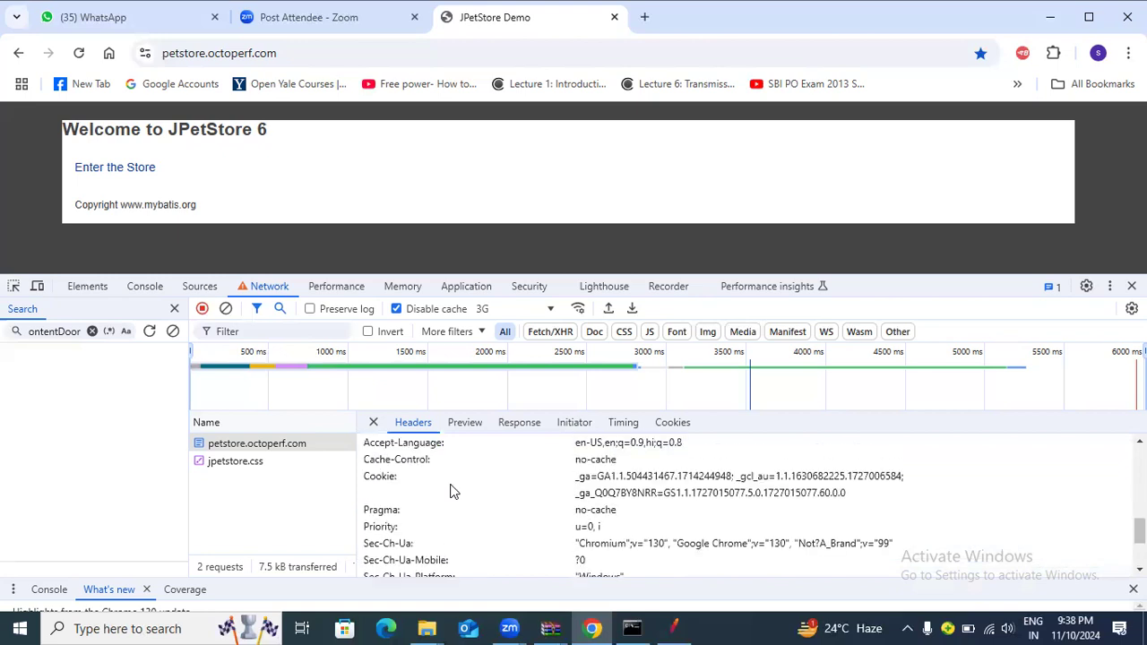
pyautogui.scroll(-3, 457, 512)
pyautogui.scroll(-3, 457, 512)
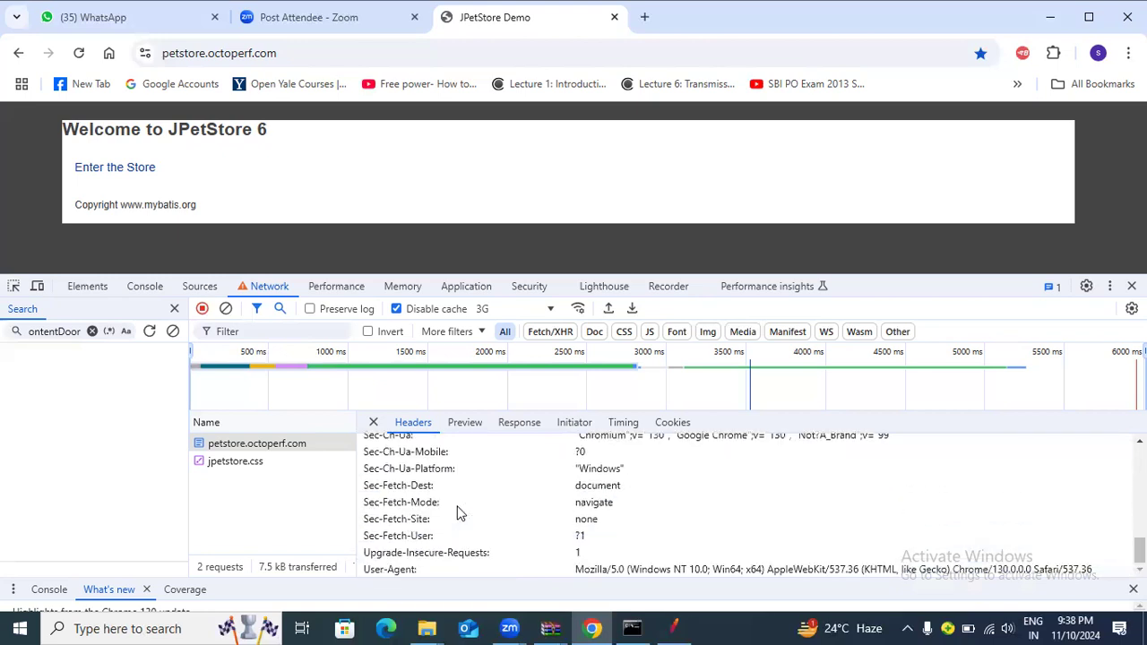
# Examine the petstore.octoperf.com request's response body, rendered preview and timing breakdown.
pyautogui.click(519, 423)
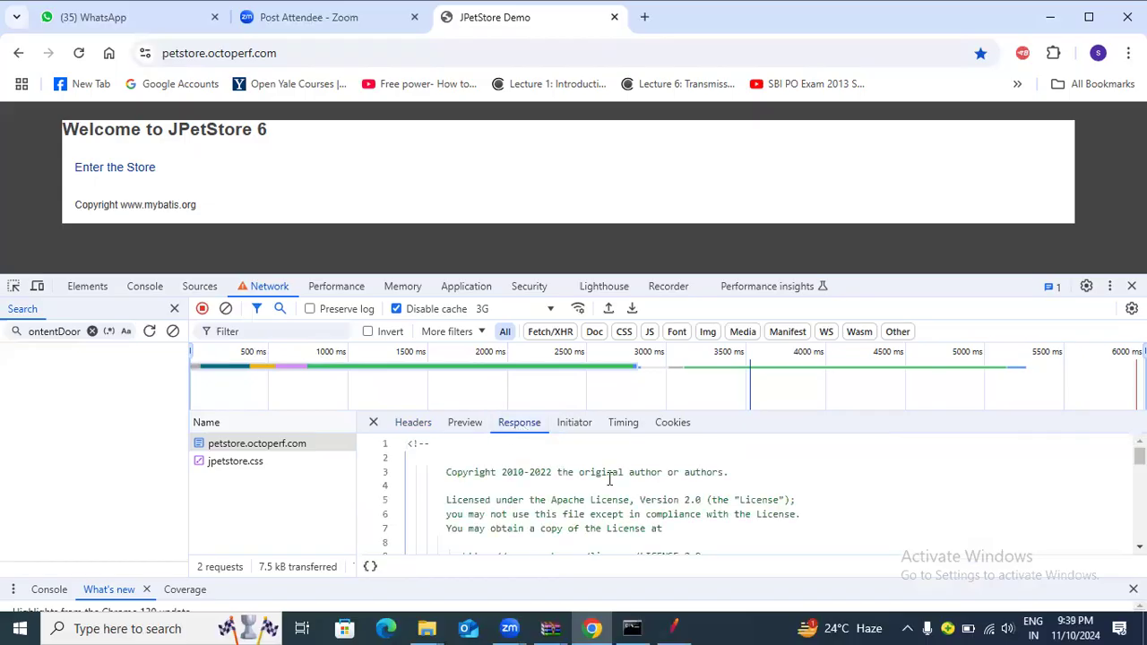
pyautogui.scroll(-10, 609, 479)
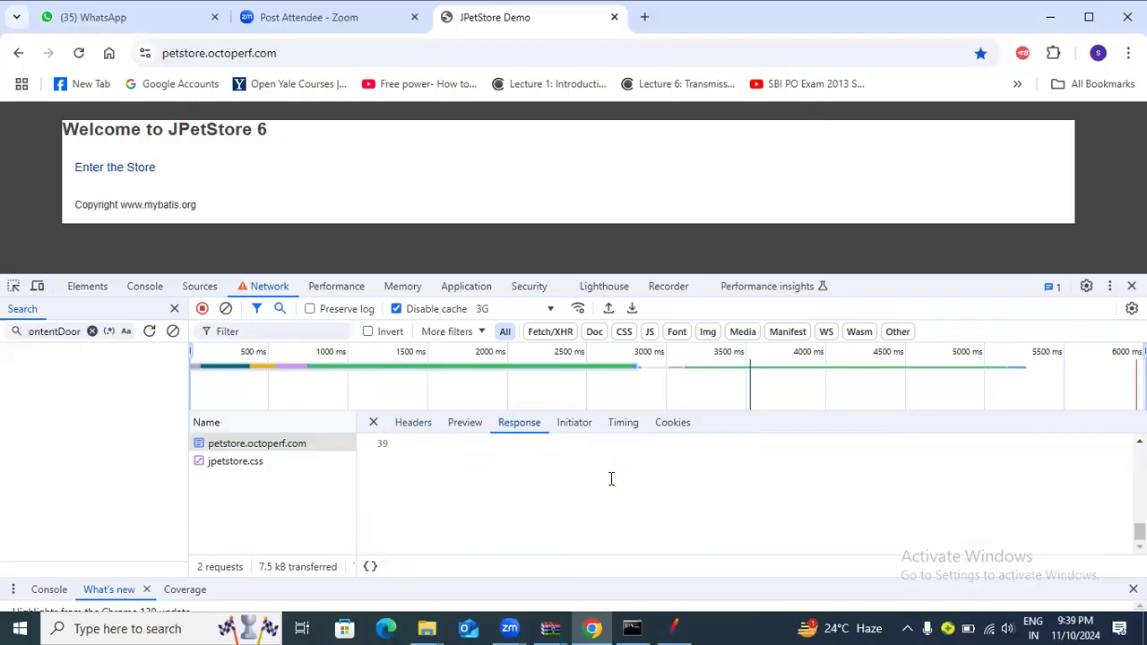
pyautogui.click(470, 421)
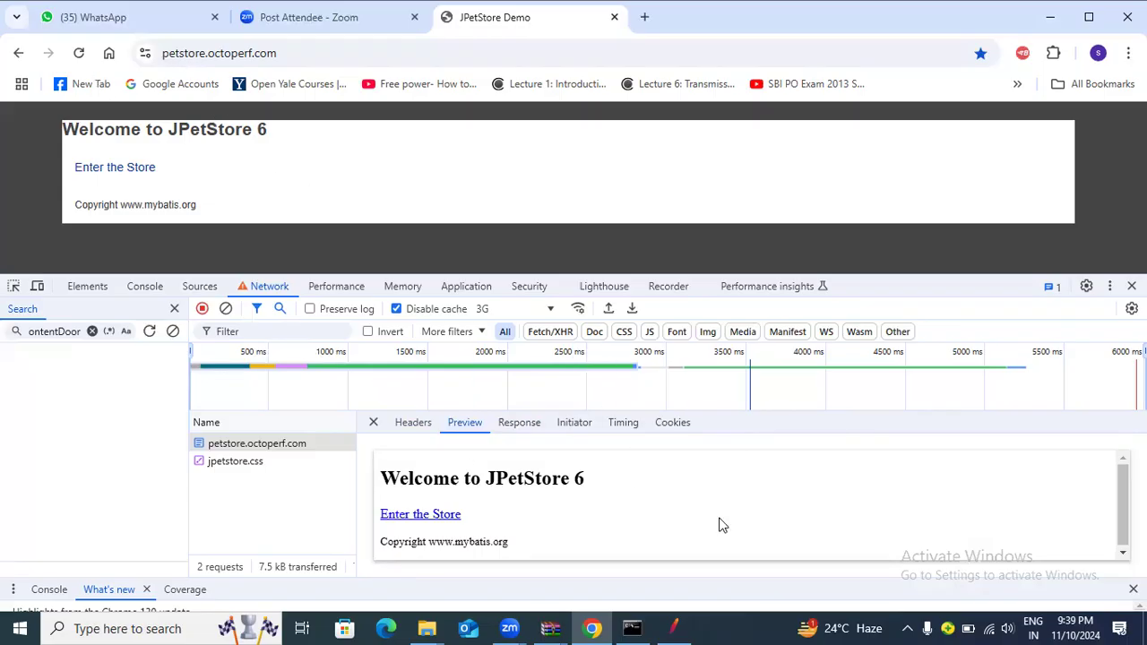
pyautogui.click(624, 424)
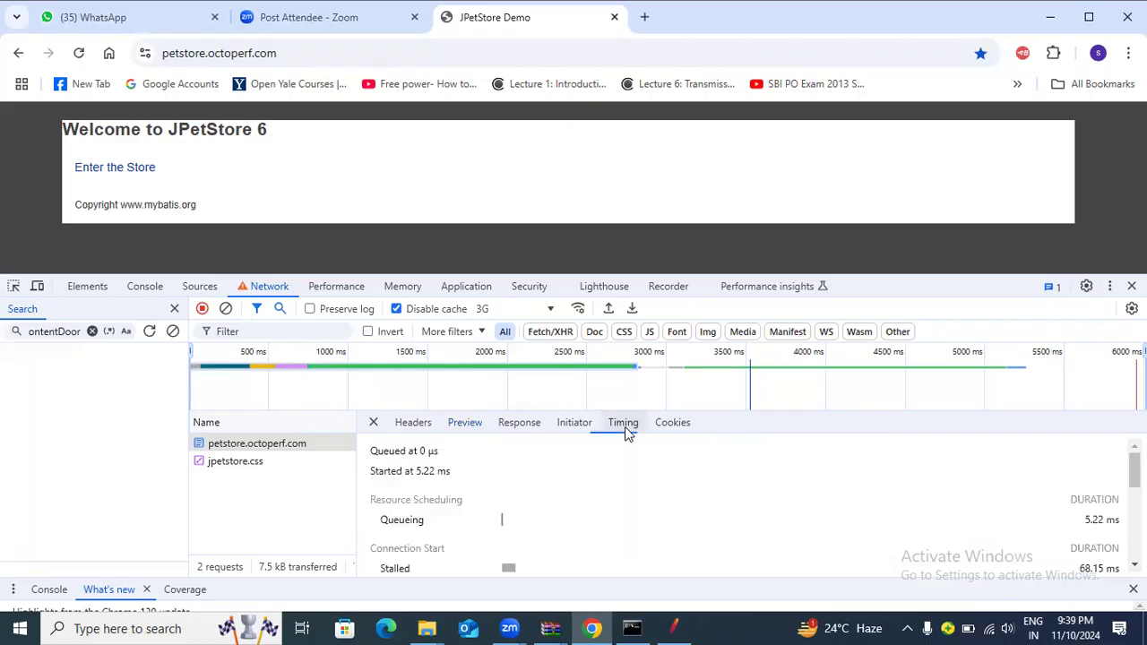
pyautogui.scroll(-2, 740, 519)
pyautogui.scroll(2, 740, 519)
pyautogui.scroll(-5, 740, 519)
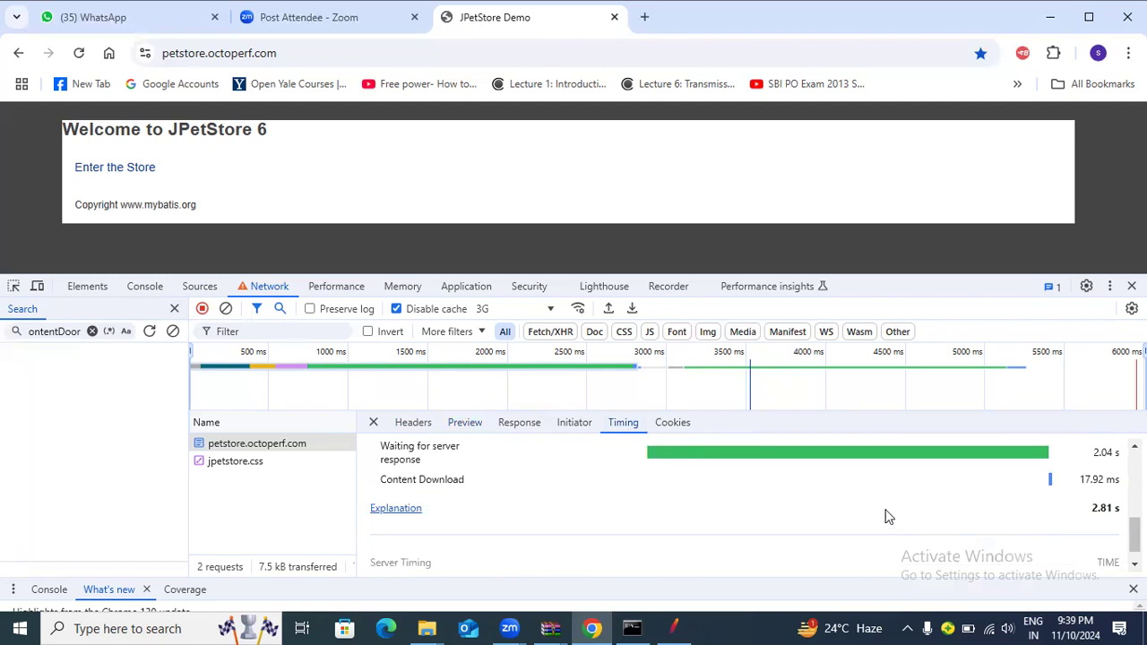
pyautogui.scroll(1, 886, 516)
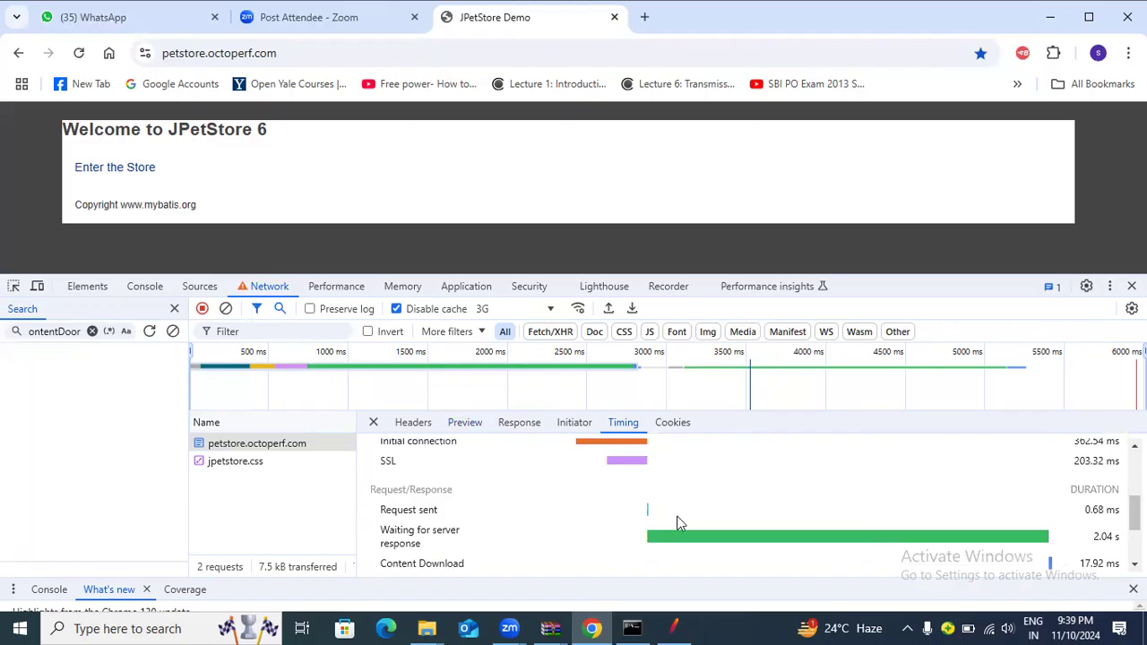
# Switch to JMeter and look through the element types that can be added to the Test Plan.
pyautogui.click(677, 625)
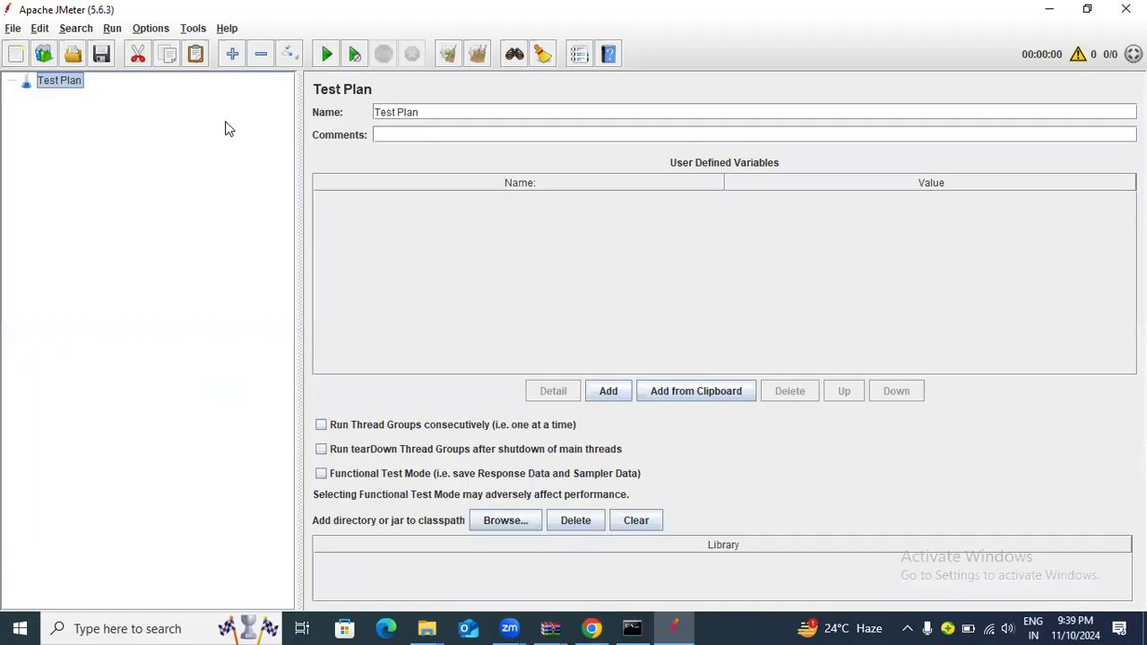
pyautogui.click(11, 31)
pyautogui.rightClick(23, 39)
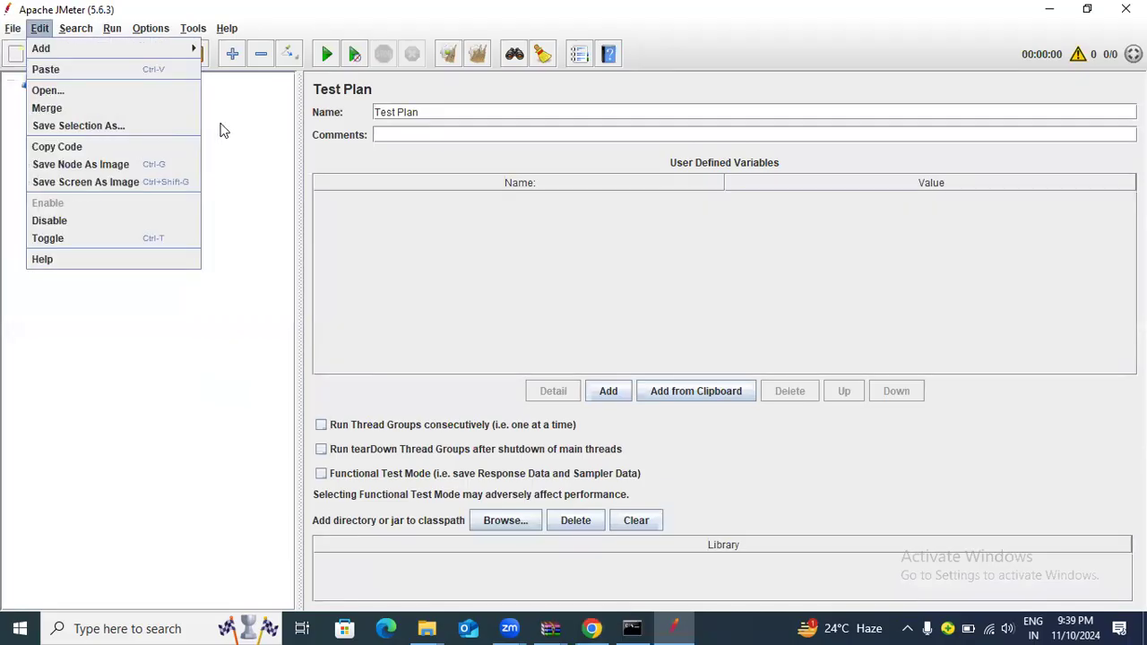
pyautogui.click(225, 128)
pyautogui.rightClick(79, 86)
pyautogui.moveTo(242, 95)
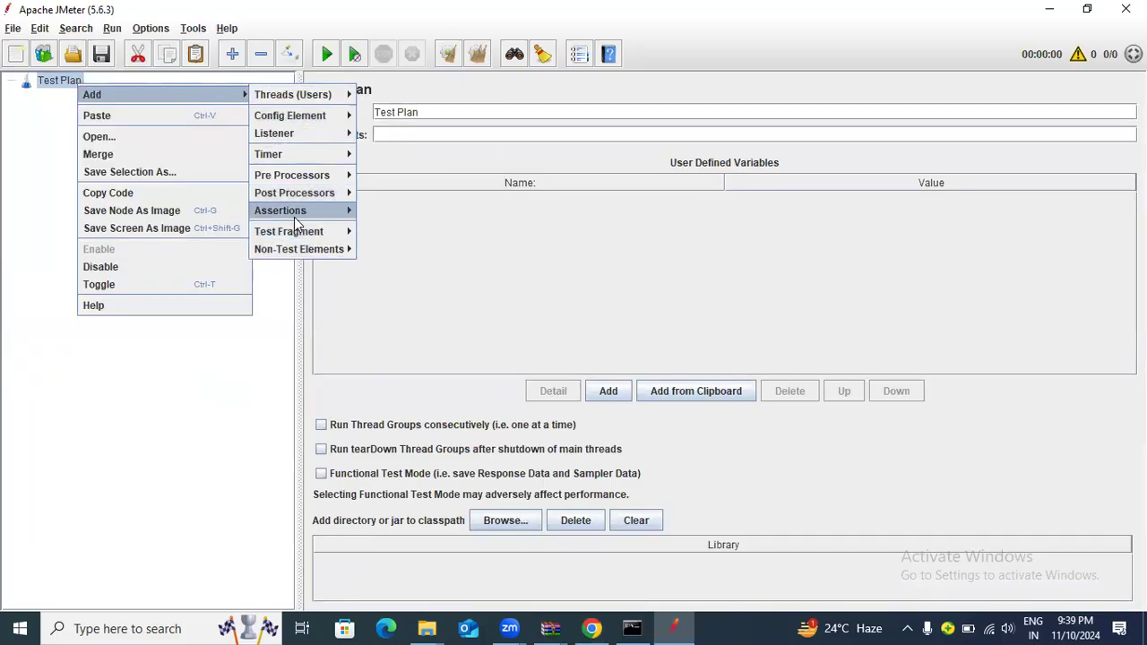
pyautogui.click(186, 391)
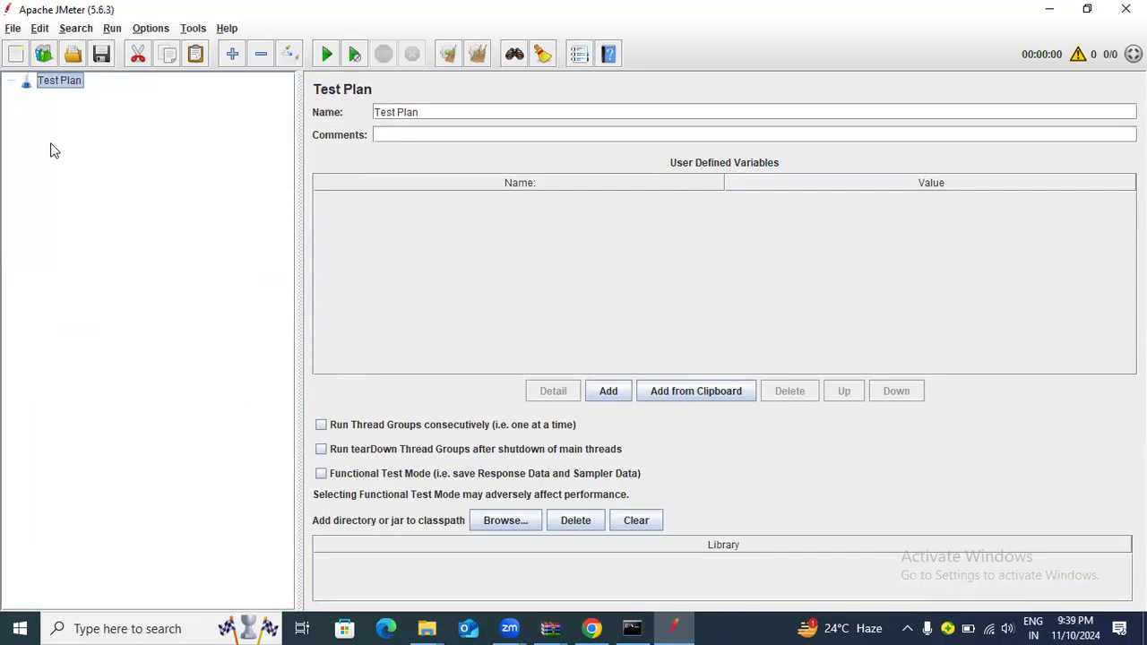
pyautogui.click(13, 28)
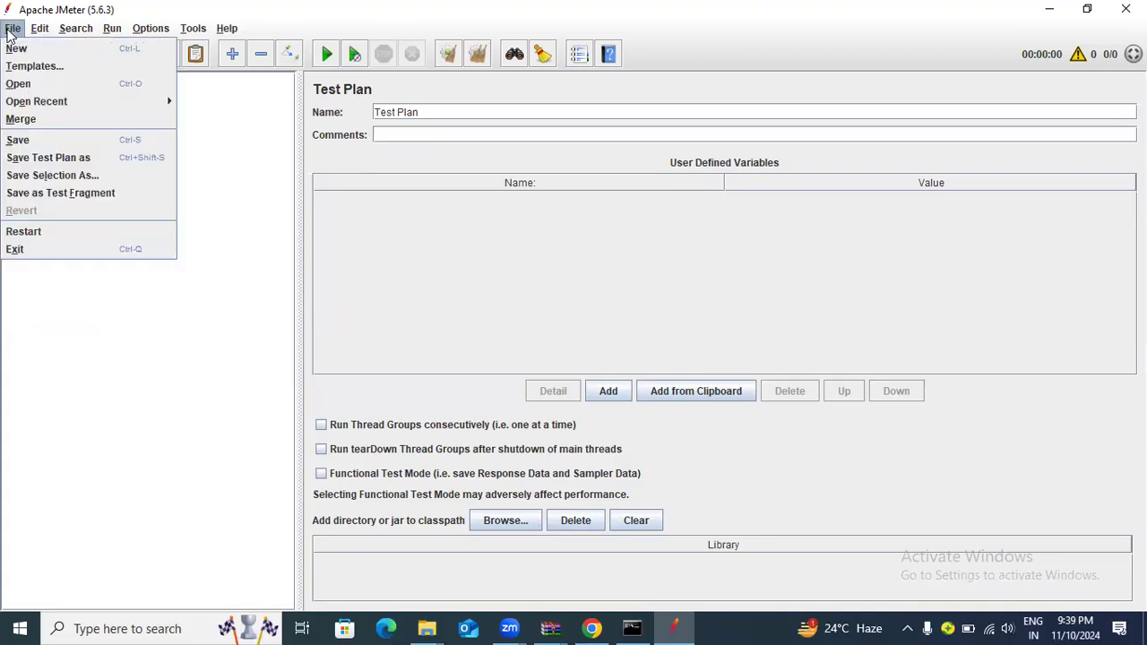
pyautogui.click(54, 66)
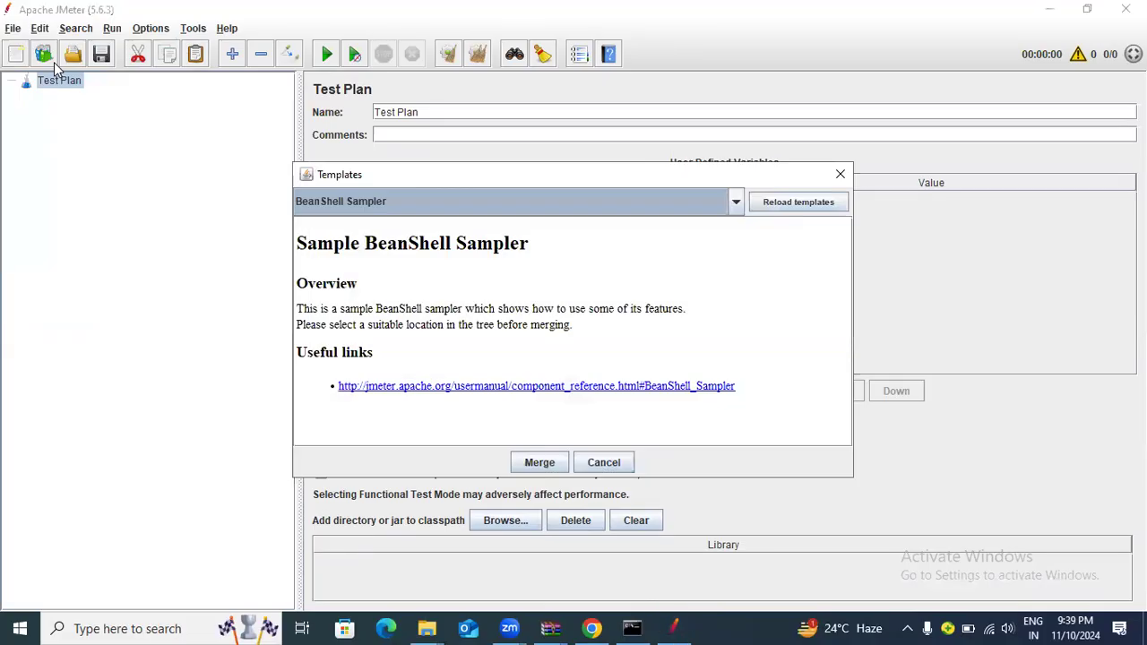
pyautogui.click(736, 204)
pyautogui.scroll(-3, 559, 262)
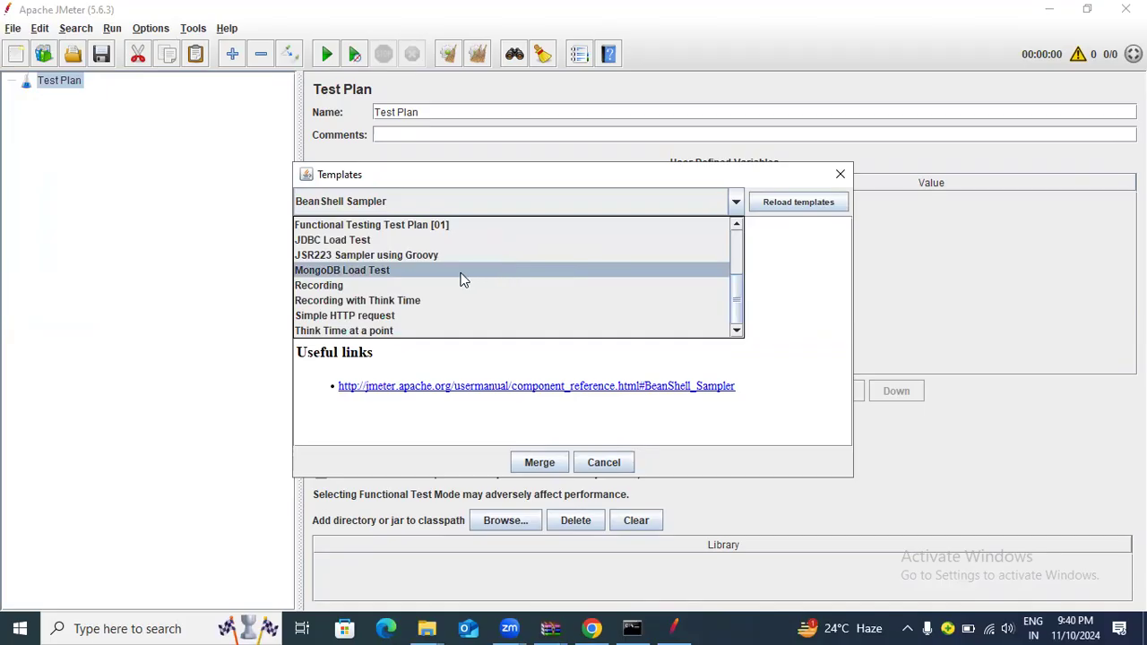
pyautogui.click(341, 287)
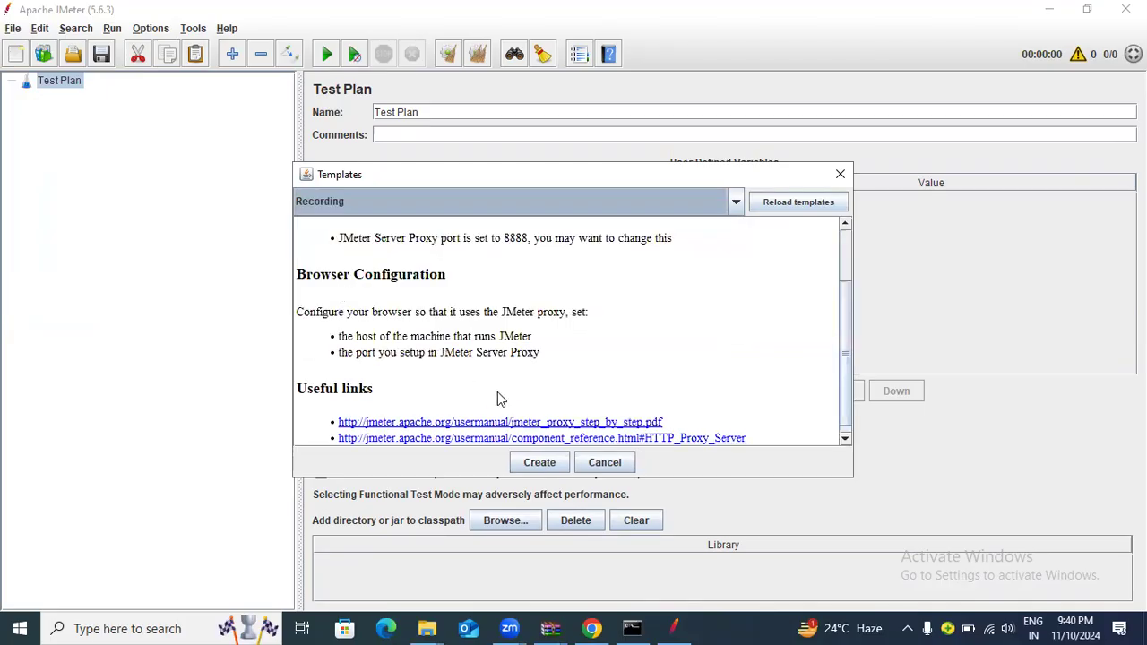
pyautogui.click(530, 468)
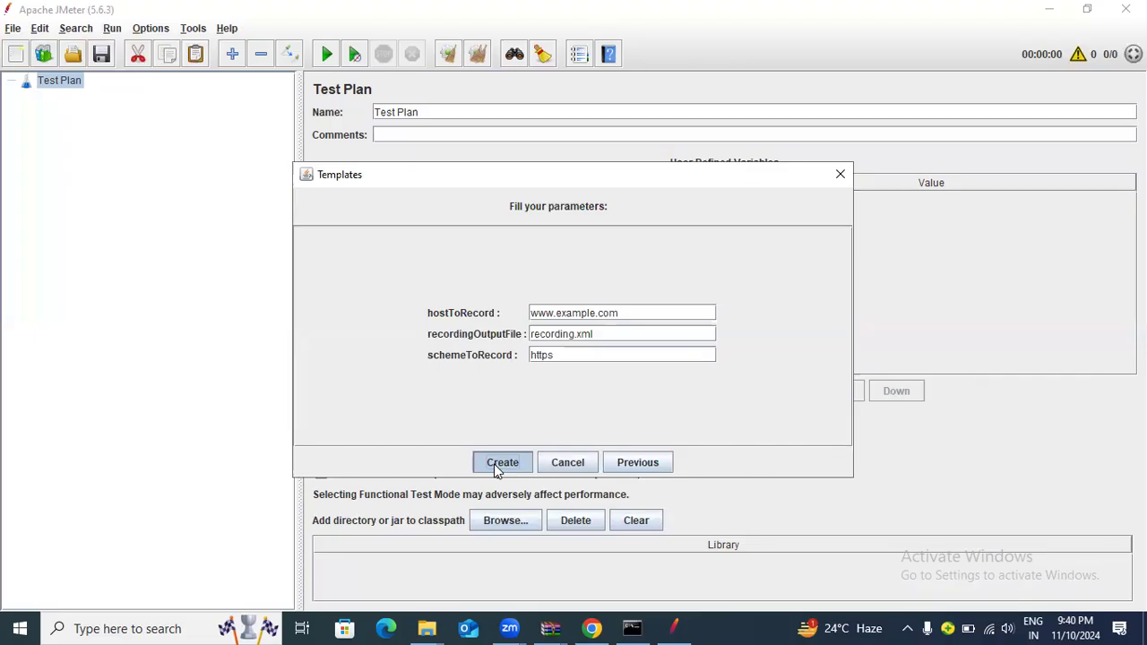
pyautogui.click(498, 463)
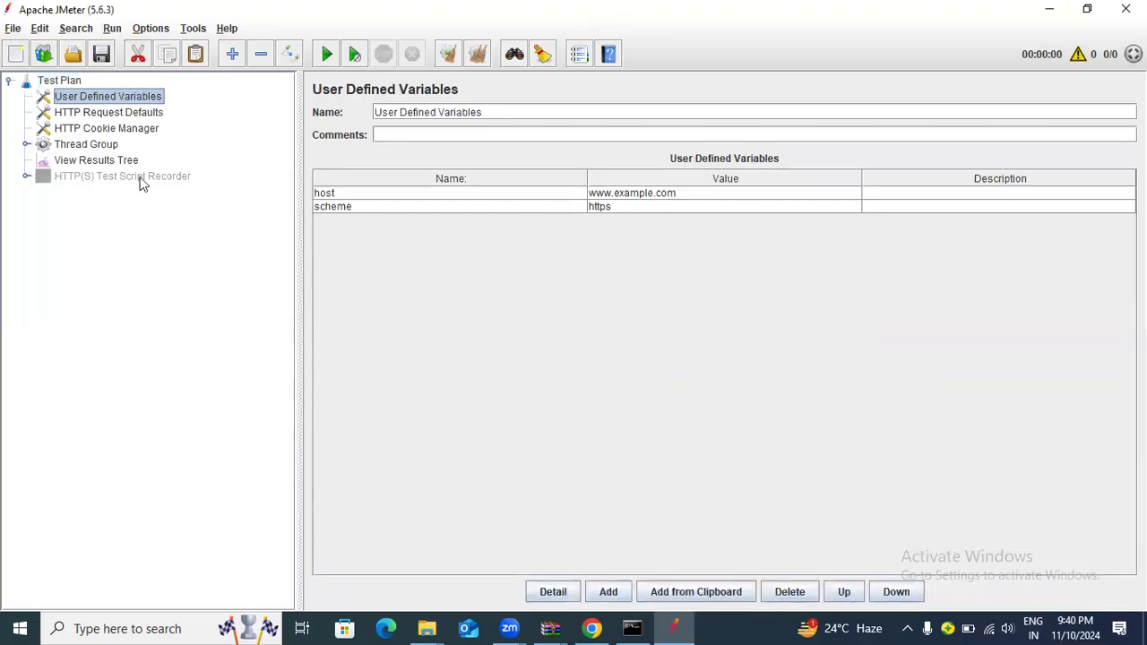
# Examine the contents of the Thread Group and HTTP(S) Test Script Recorder, and both View Results Tree listeners.
pyautogui.click(25, 145)
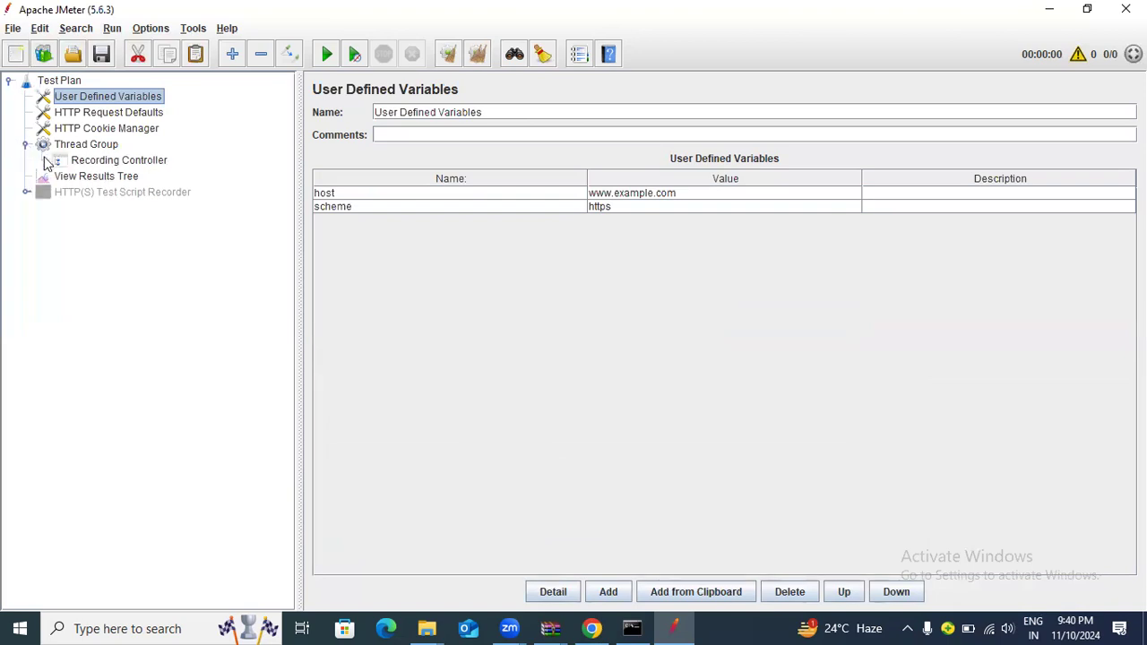
pyautogui.click(26, 145)
pyautogui.click(26, 145)
pyautogui.click(26, 145)
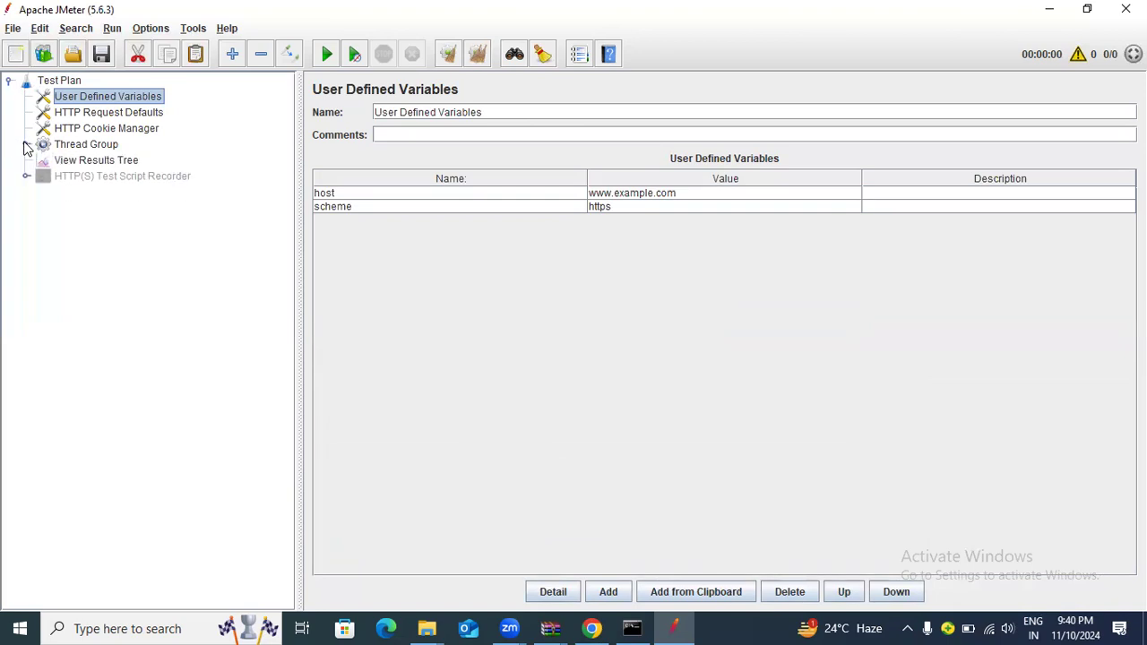
pyautogui.click(26, 176)
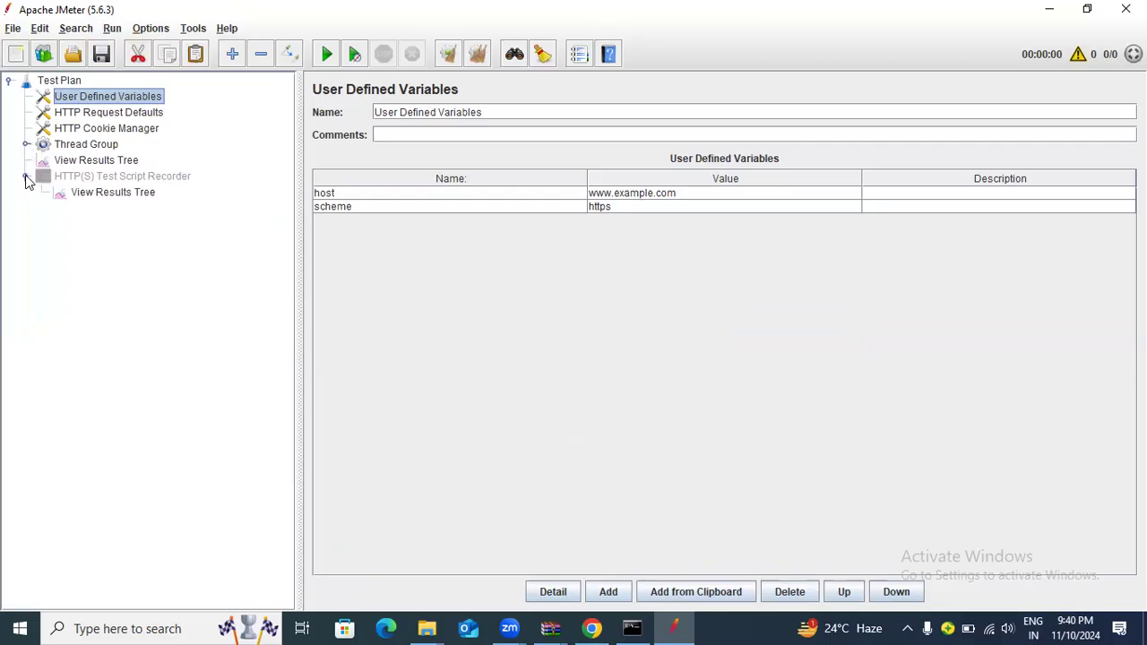
pyautogui.click(108, 193)
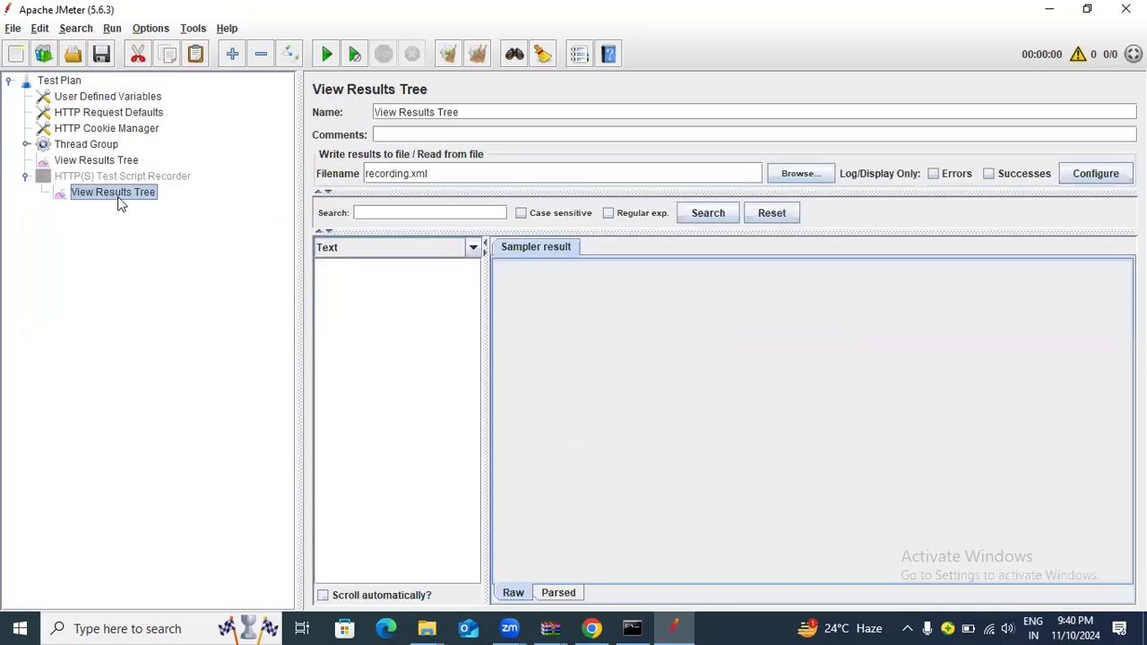
pyautogui.click(123, 161)
pyautogui.click(133, 192)
# Switch to Chrome and close the petstore.octoperf.com request's details to show the full network request list.
pyautogui.hotkey('alt', 'Tab')
pyautogui.click(374, 422)
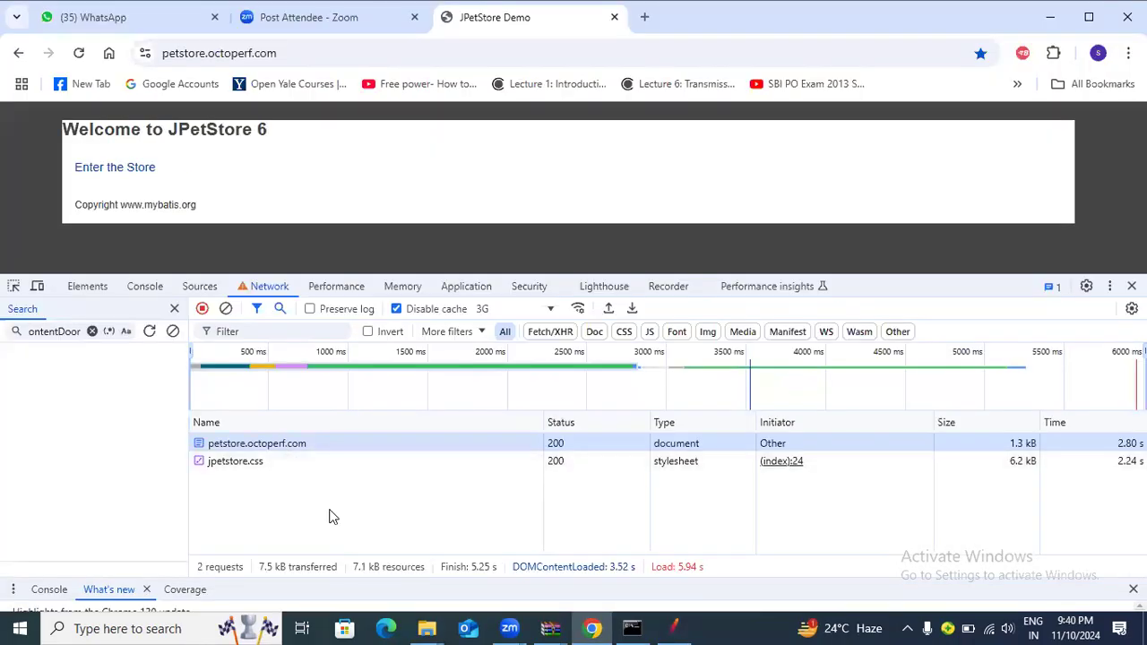
# Switch to JMeter and examine the Test Plan, its User Defined Variables and the protocol, server, port and encoding fields of HTTP Request Defaults.
pyautogui.click(674, 627)
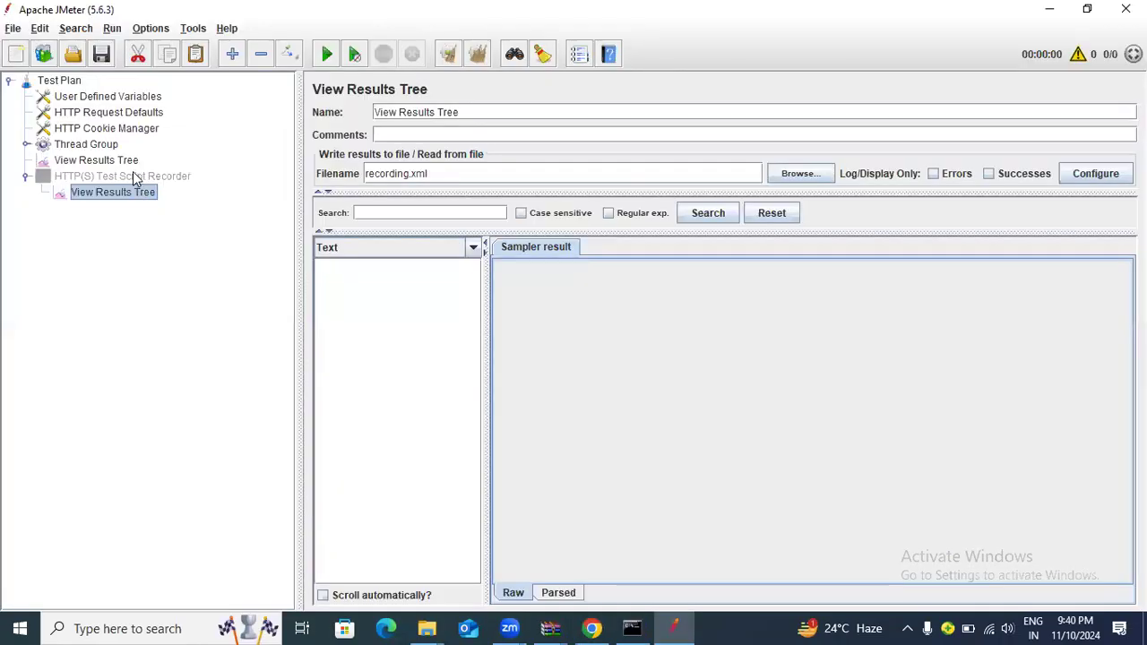
pyautogui.click(59, 81)
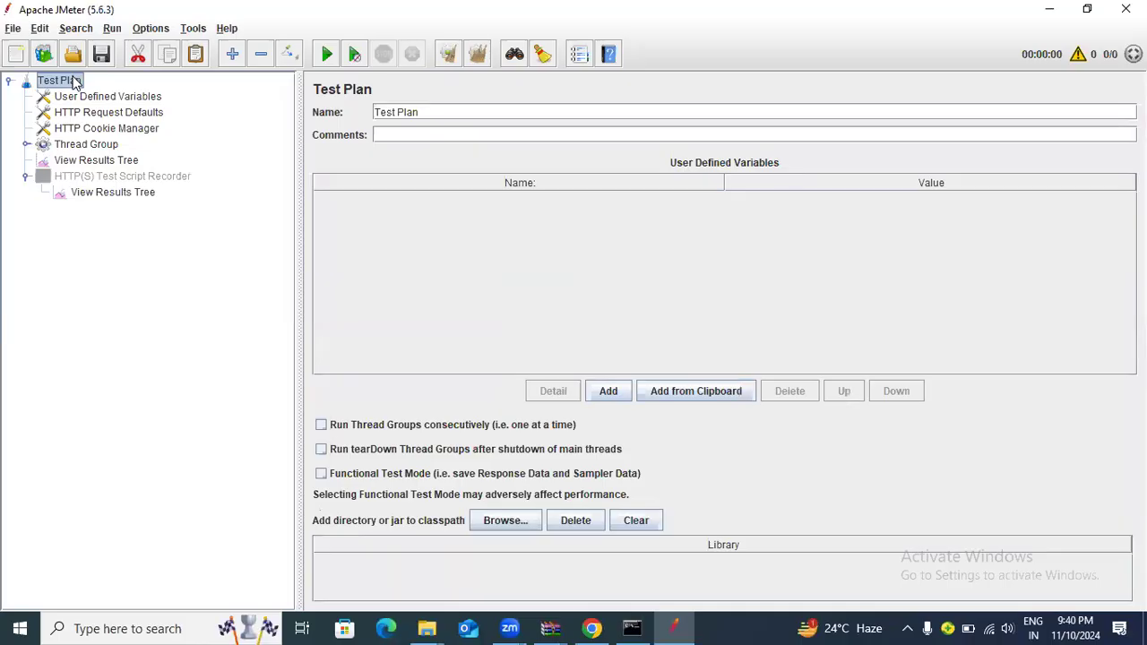
pyautogui.click(89, 99)
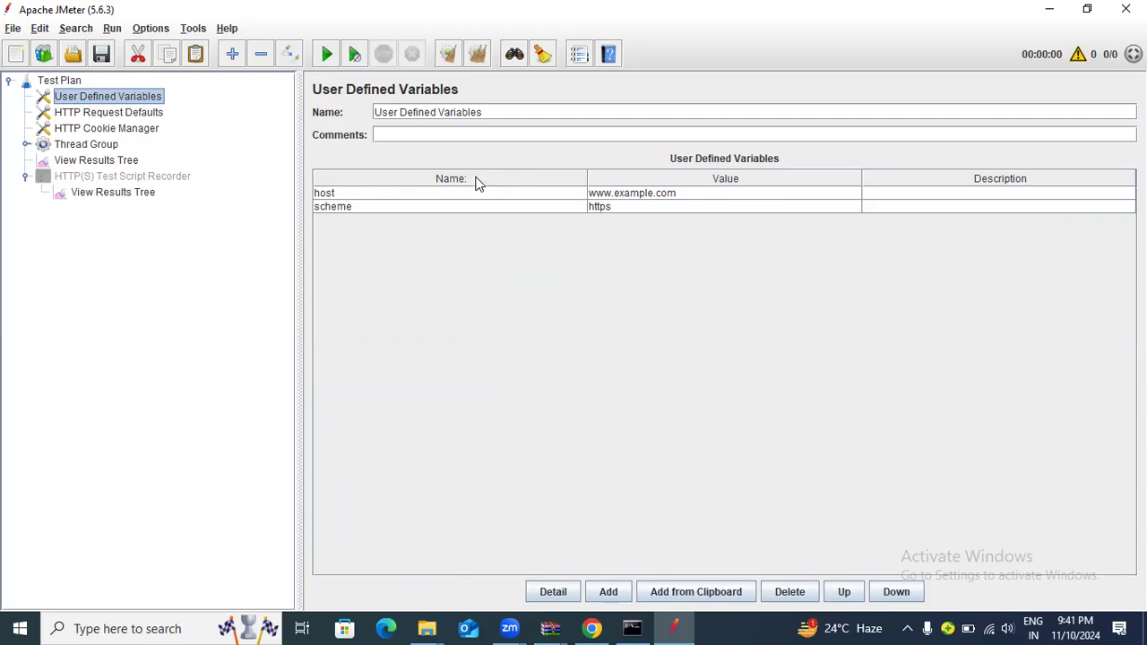
pyautogui.click(146, 114)
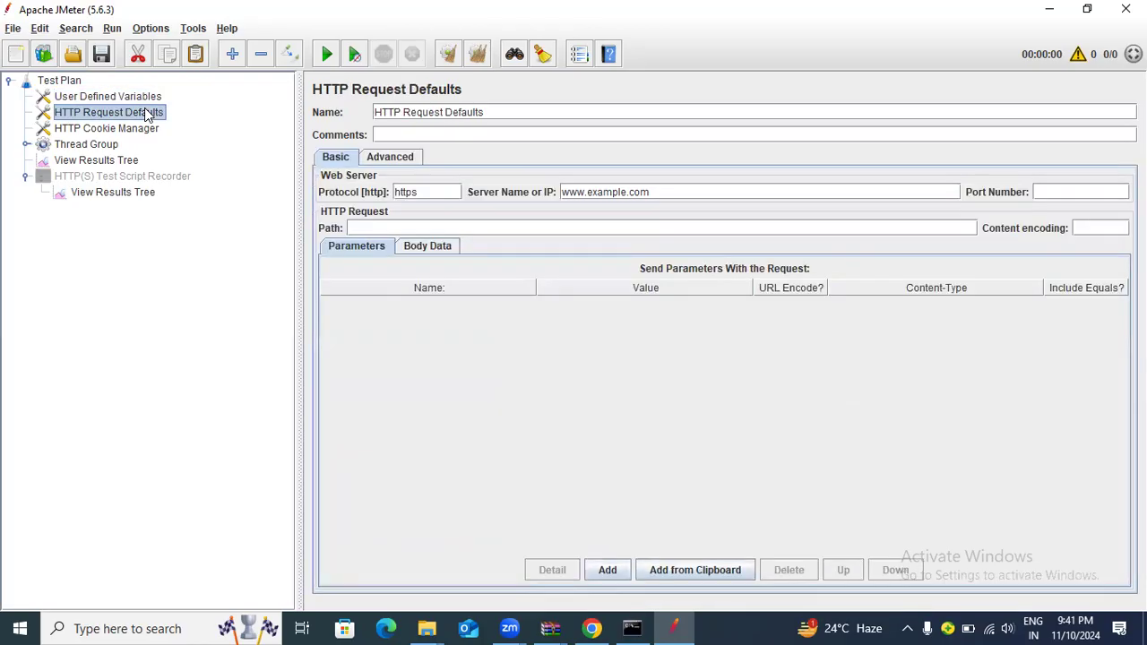
pyautogui.click(436, 192)
pyautogui.moveTo(435, 192); pyautogui.dragTo(380, 185)
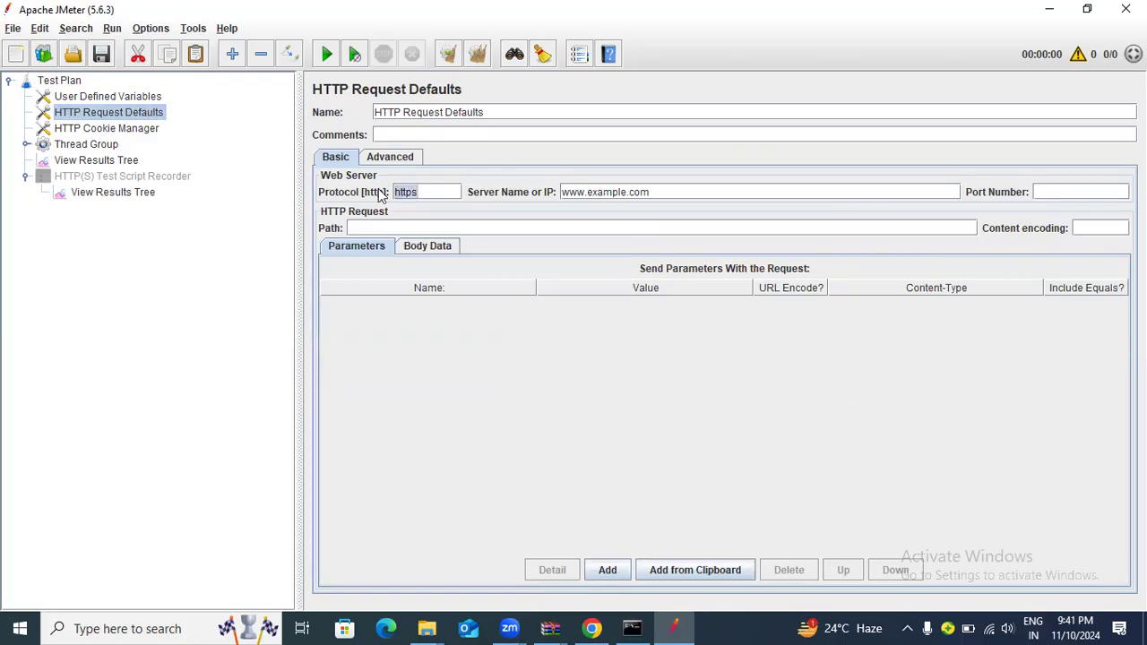
pyautogui.moveTo(658, 191); pyautogui.dragTo(586, 179)
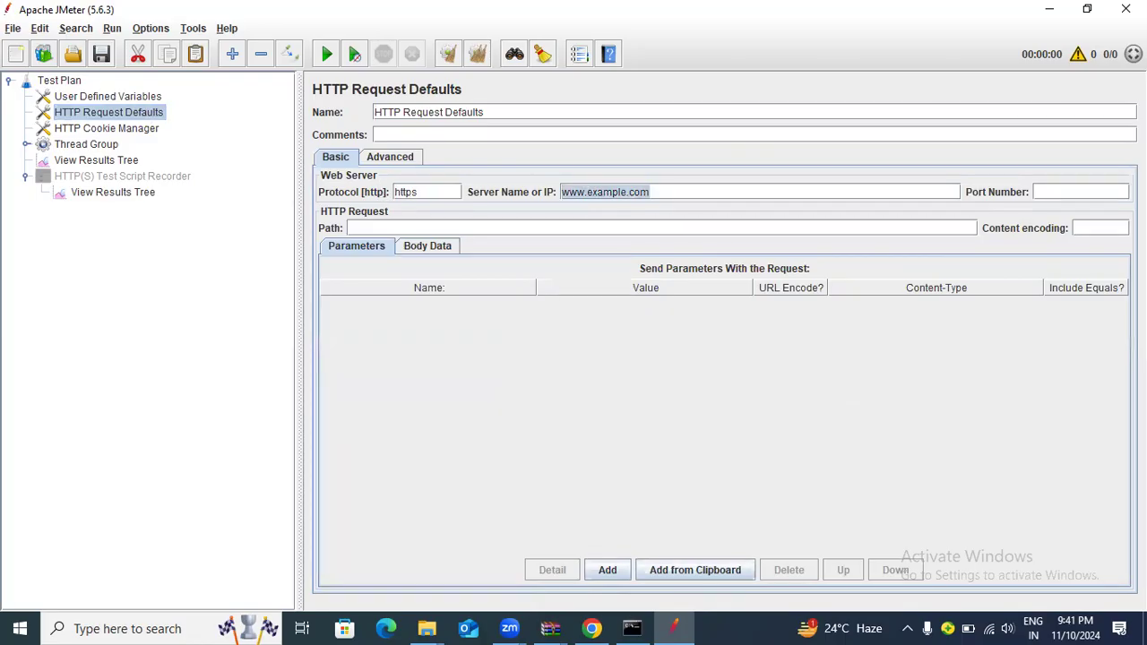
pyautogui.click(1080, 189)
pyautogui.click(1092, 225)
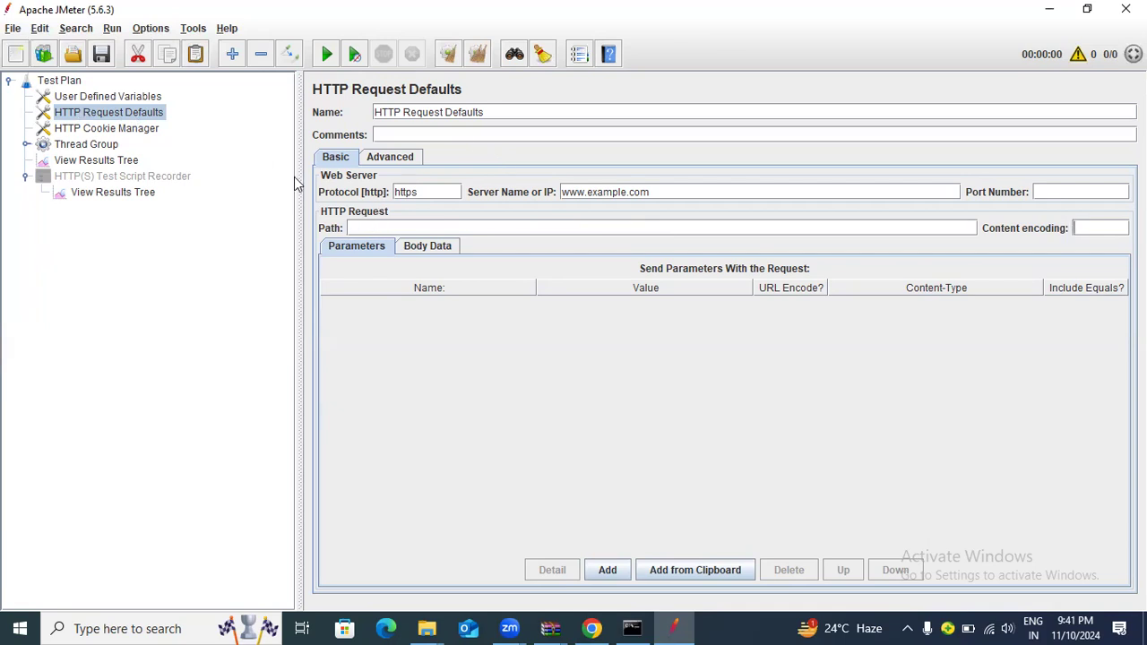
# Review the HTTP Cookie Manager settings and the Recording Controller inside the Thread Group.
pyautogui.click(140, 131)
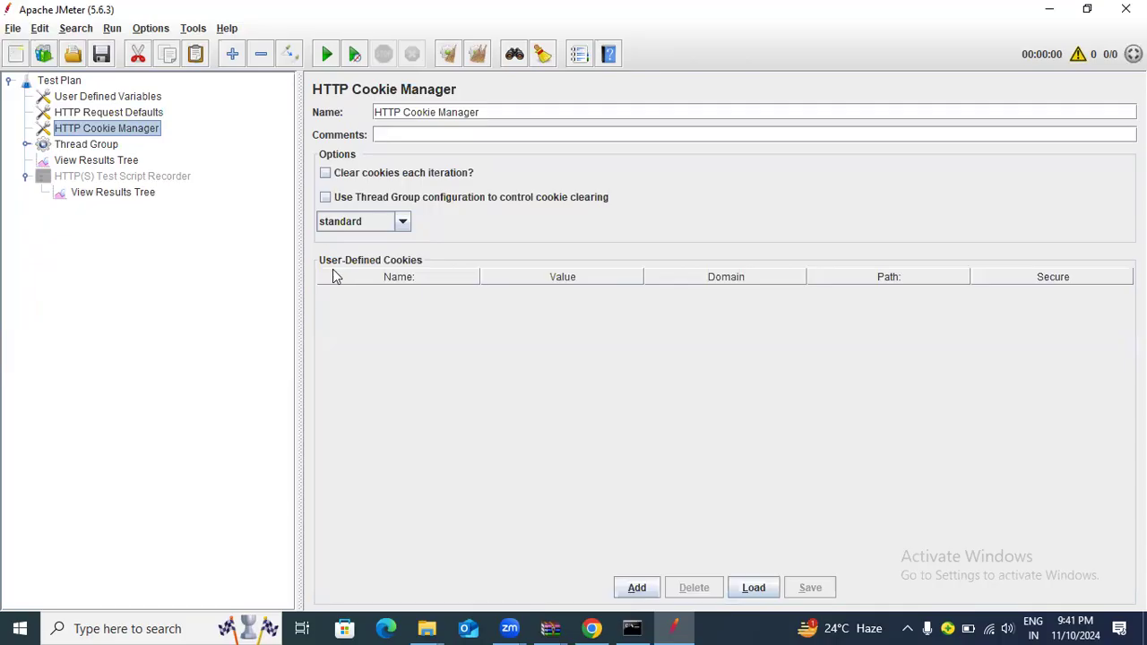
pyautogui.click(26, 146)
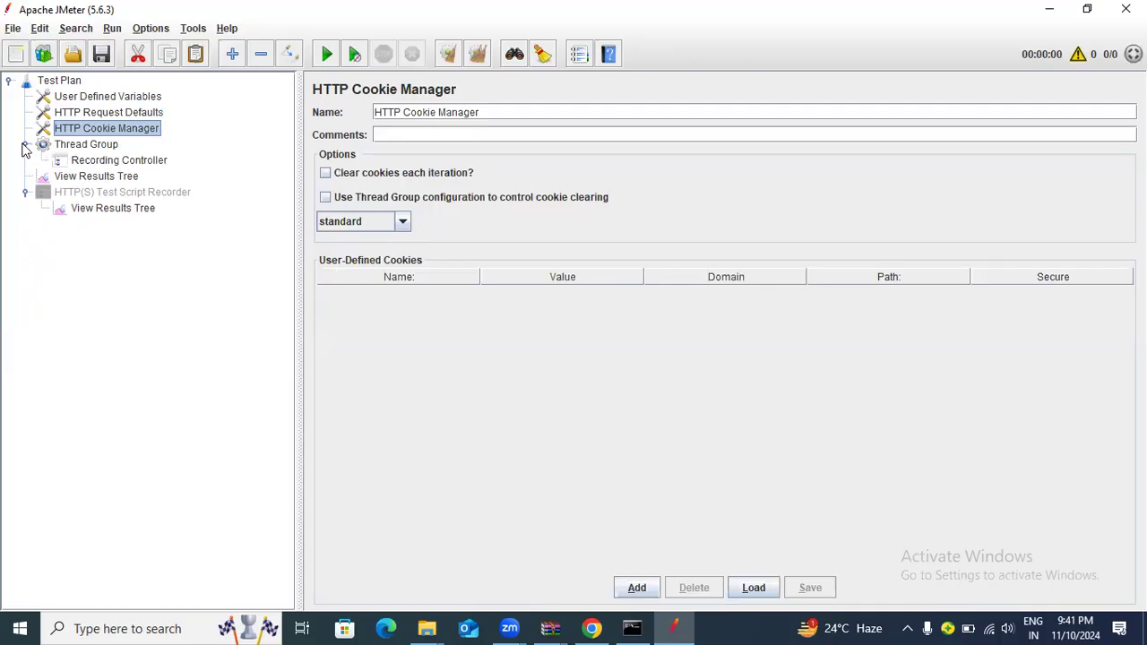
pyautogui.click(103, 163)
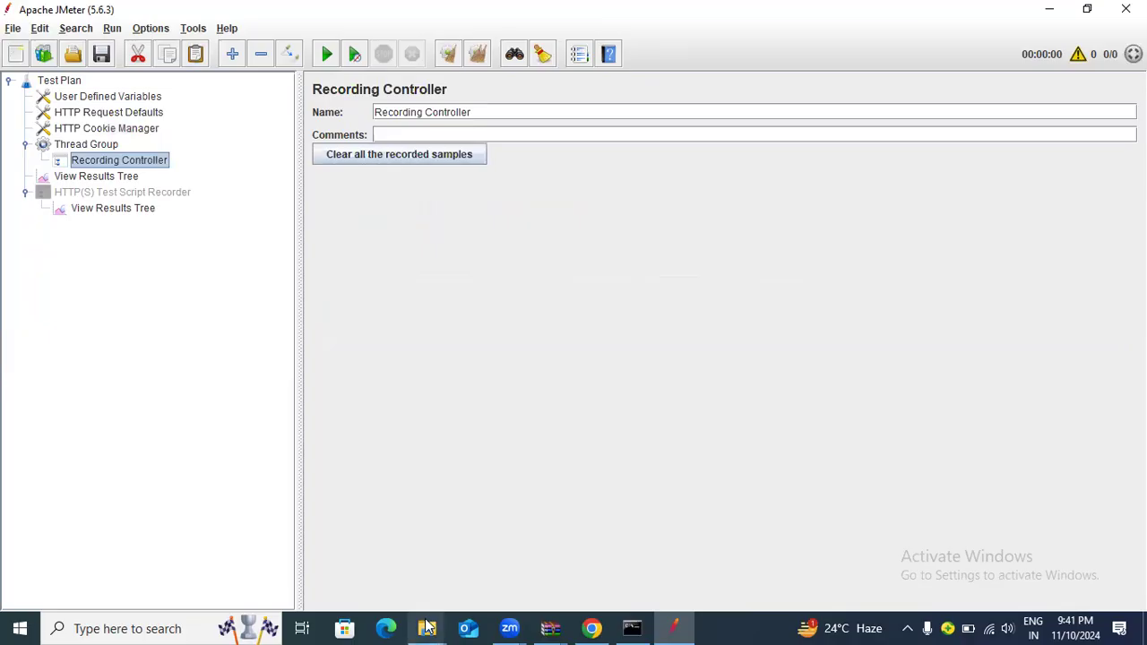
# Switch to File Explorer and compare the bin folders of apache-jmeter-5.6.3 (3) and apache-jmeter-5.6.3 (1) for the ApacheJMeterTemporaryRootCA certificate.
pyautogui.moveTo(426, 628)
pyautogui.click(492, 576)
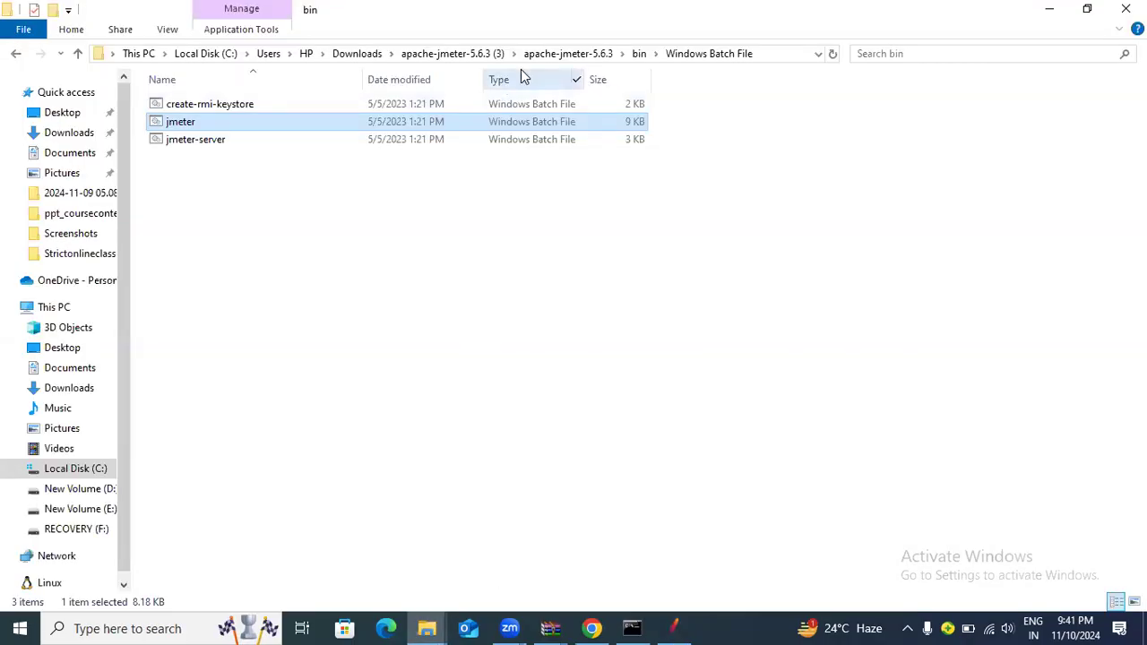
pyautogui.click(645, 53)
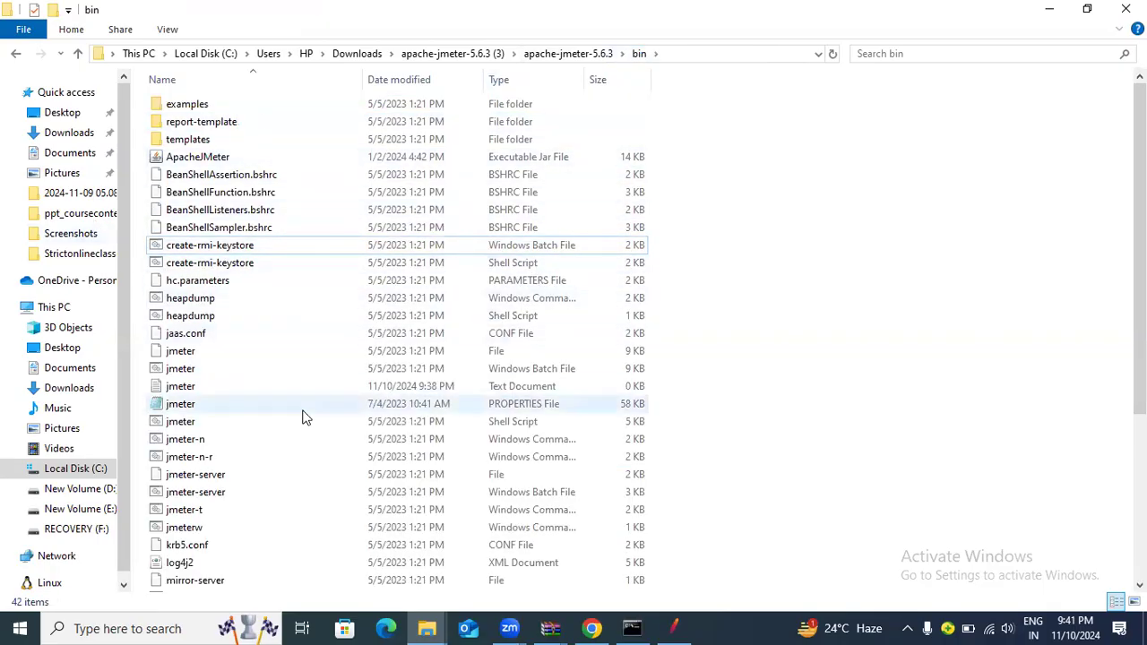
pyautogui.click(428, 626)
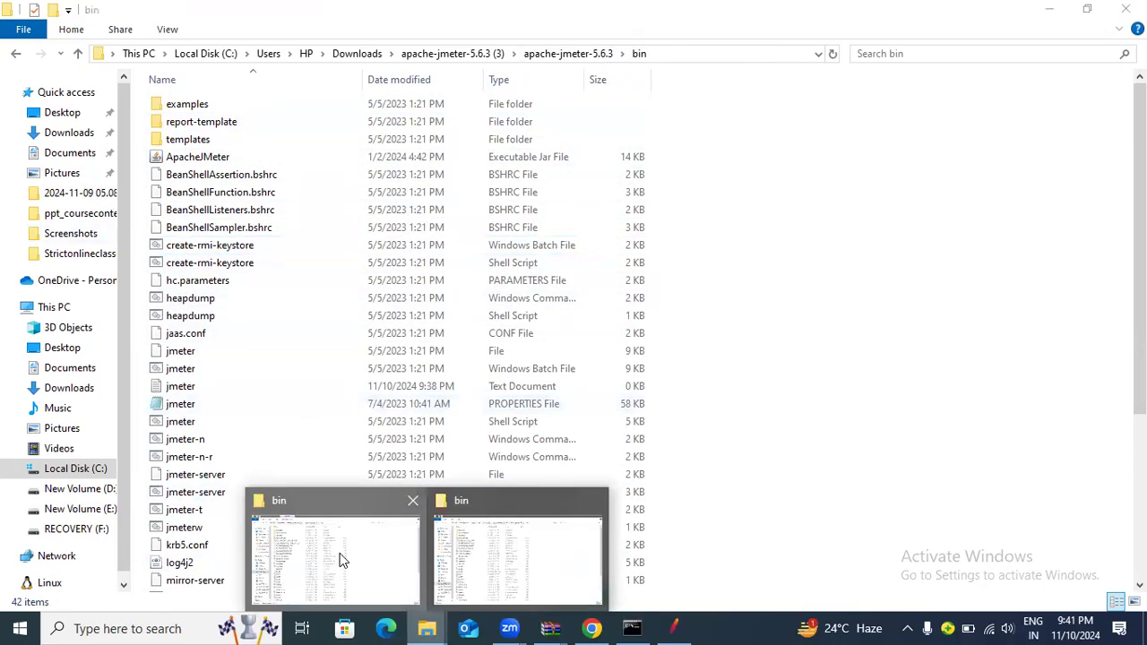
pyautogui.click(340, 558)
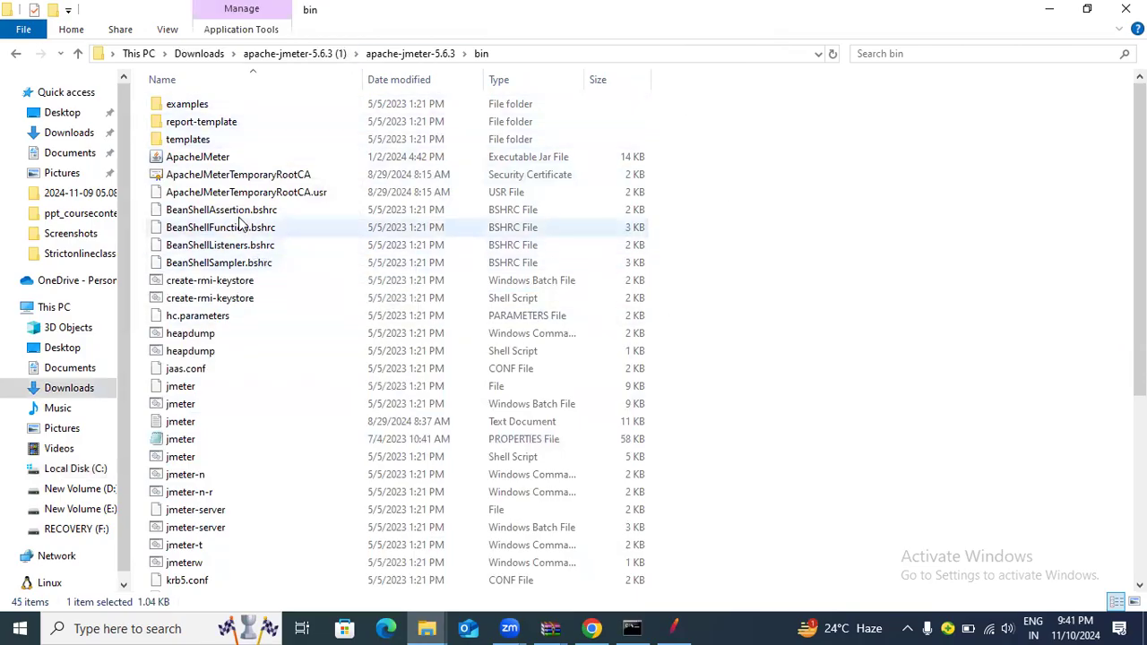
pyautogui.click(252, 175)
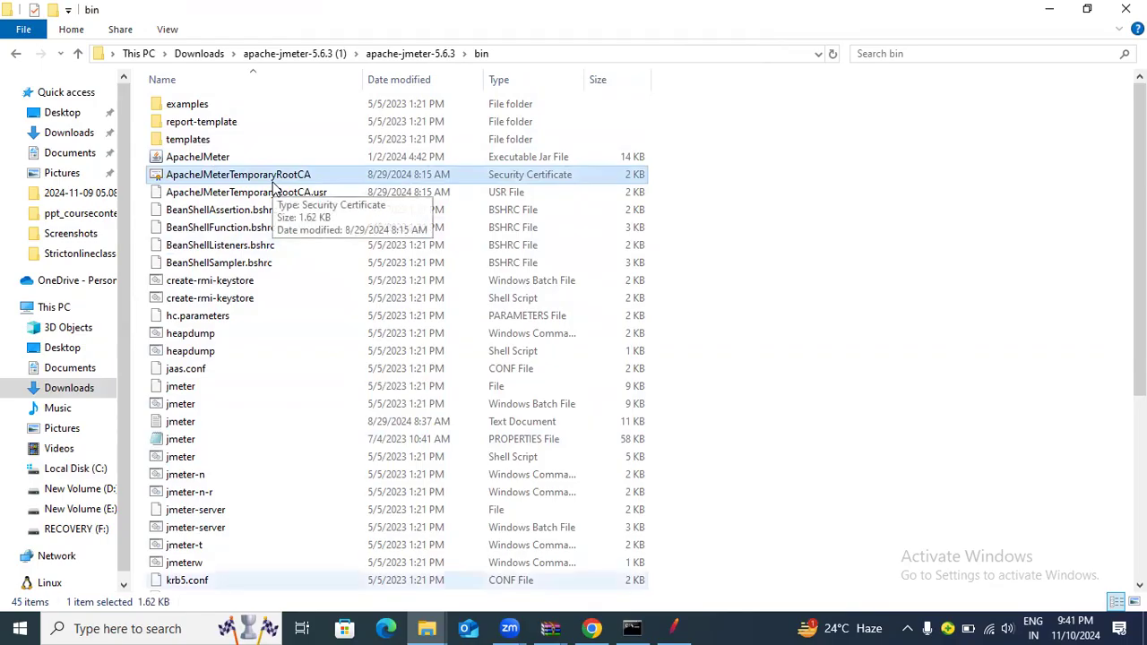
pyautogui.click(427, 628)
pyautogui.click(488, 576)
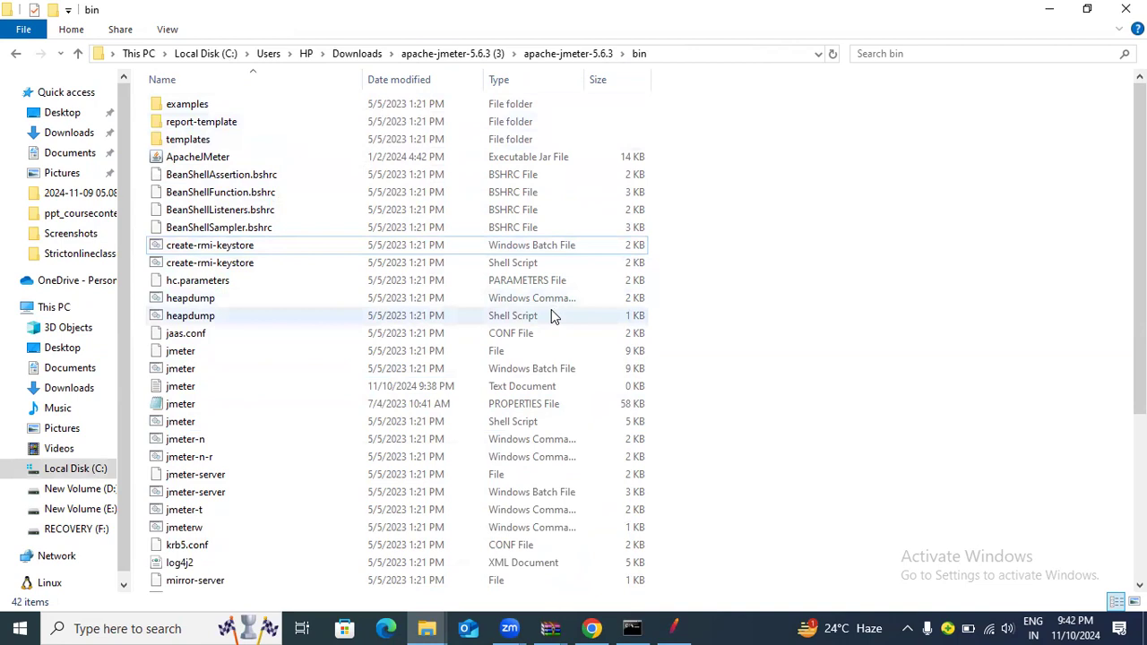
pyautogui.click(215, 161)
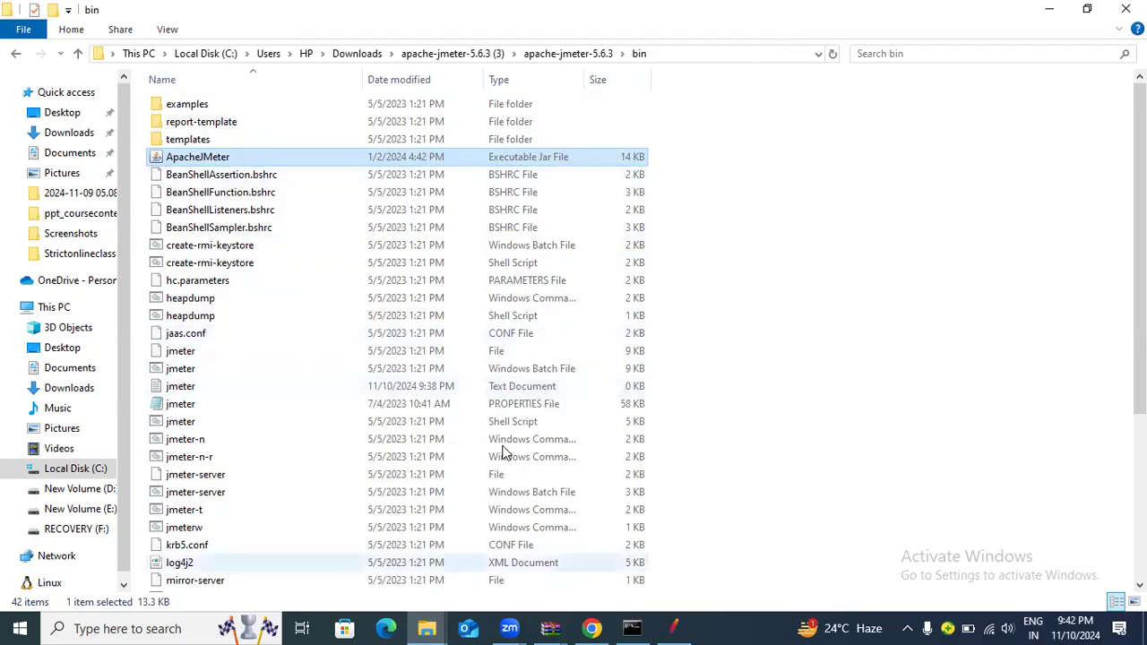
# Switch to JMeter and enable the HTTP(S) Test Script Recorder in the test plan.
pyautogui.click(678, 625)
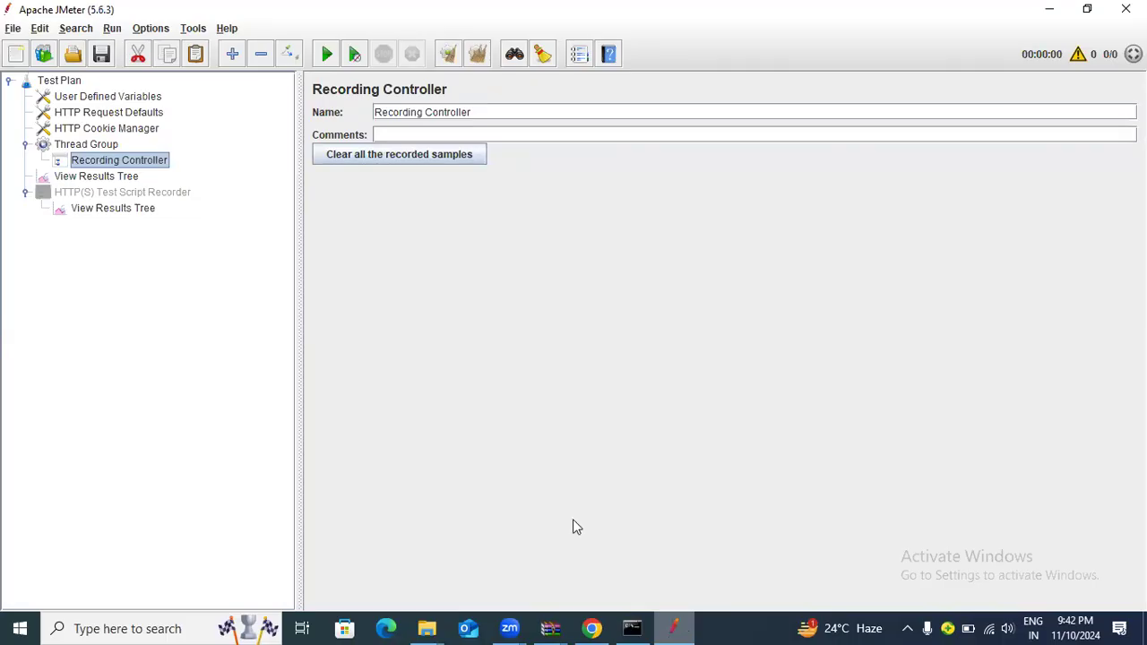
pyautogui.click(140, 193)
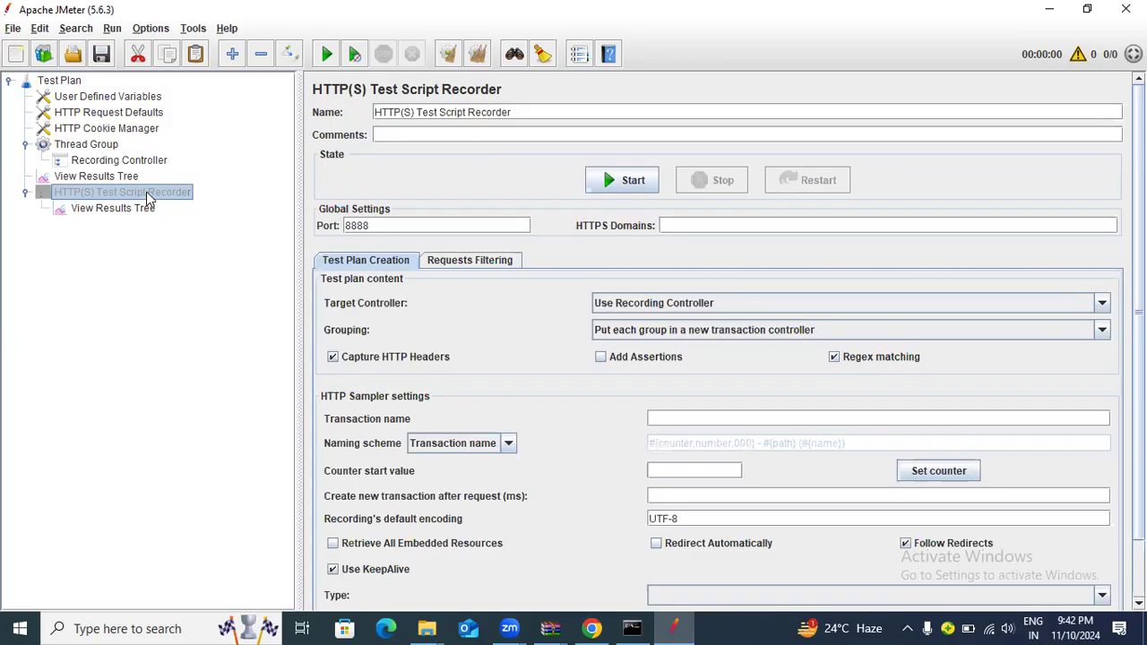
pyautogui.rightClick(147, 193)
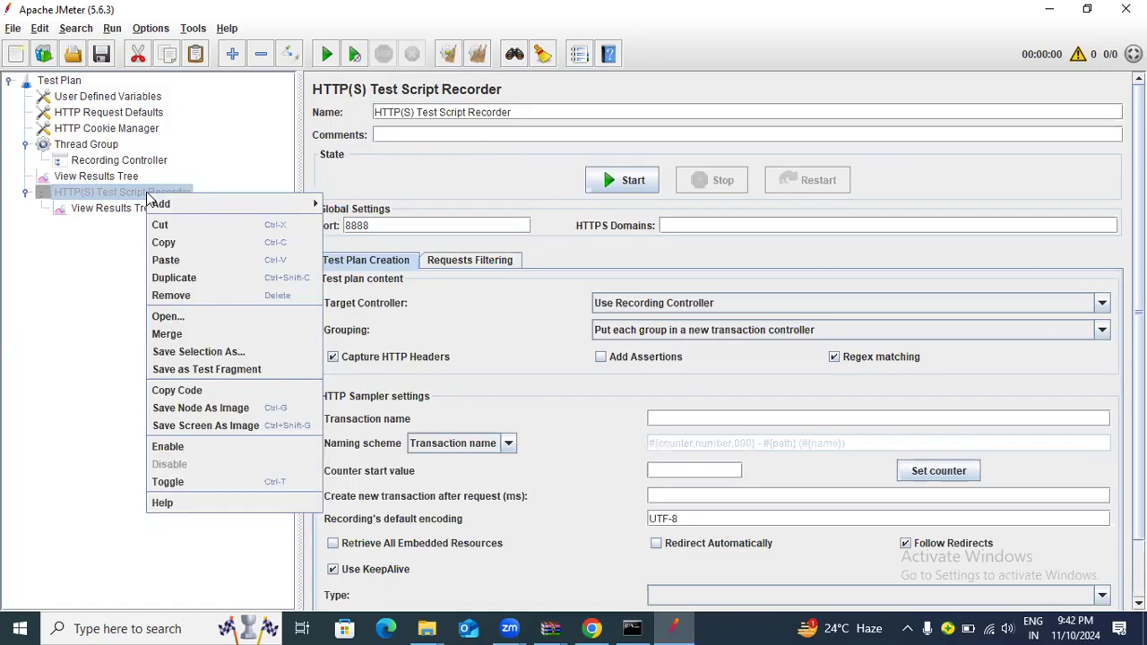
pyautogui.click(186, 448)
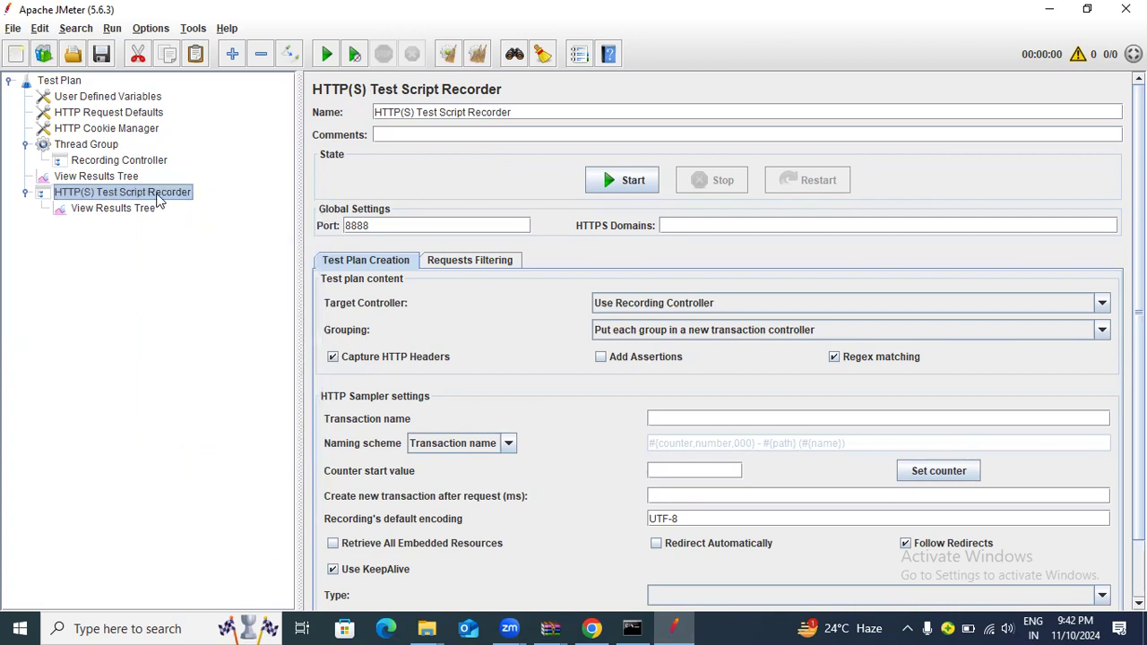
# Start the HTTP(S) Test Script Recorder on port 8888 to generate the root CA certificate, acknowledge the certificate details and stop the recorder.
pyautogui.click(141, 209)
pyautogui.click(153, 193)
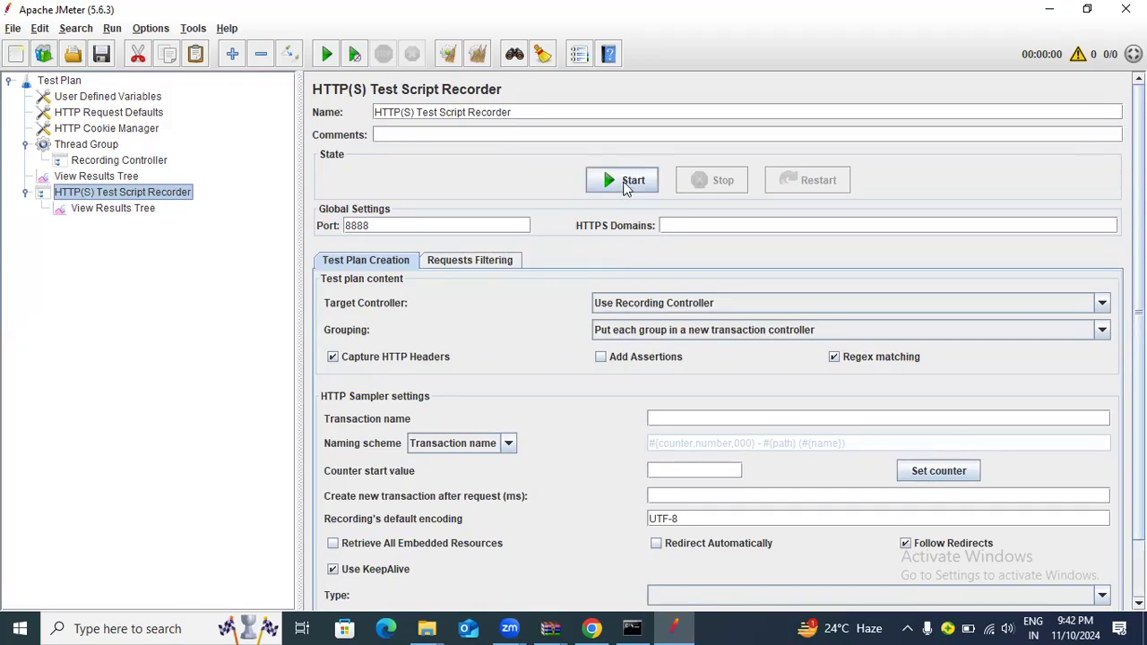
pyautogui.click(625, 184)
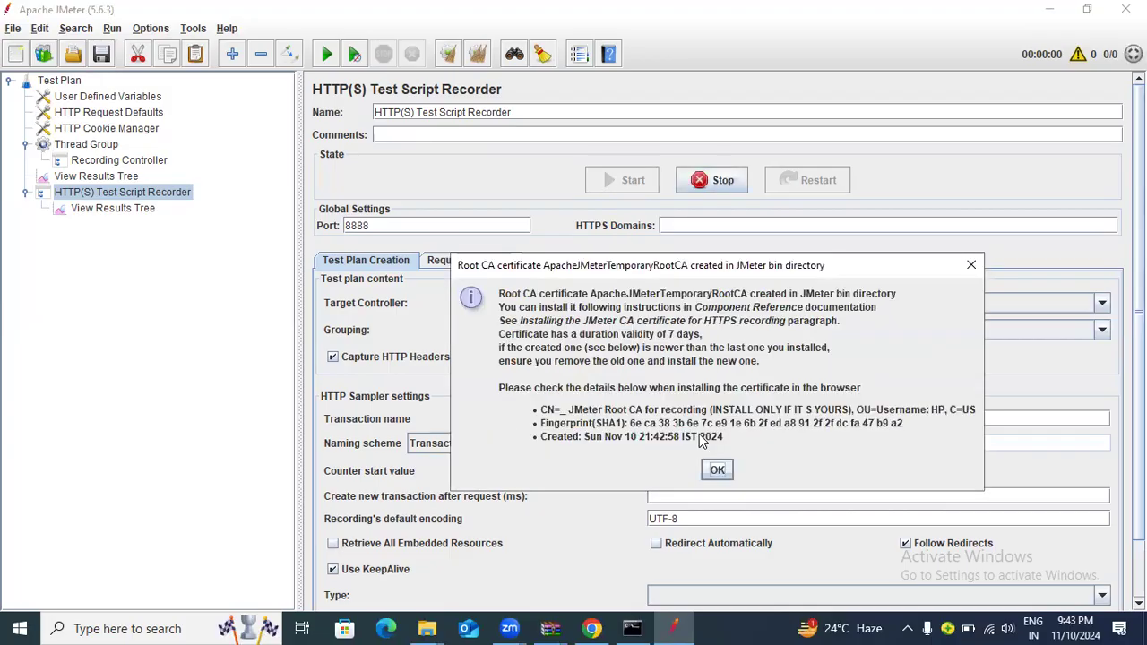
pyautogui.click(714, 470)
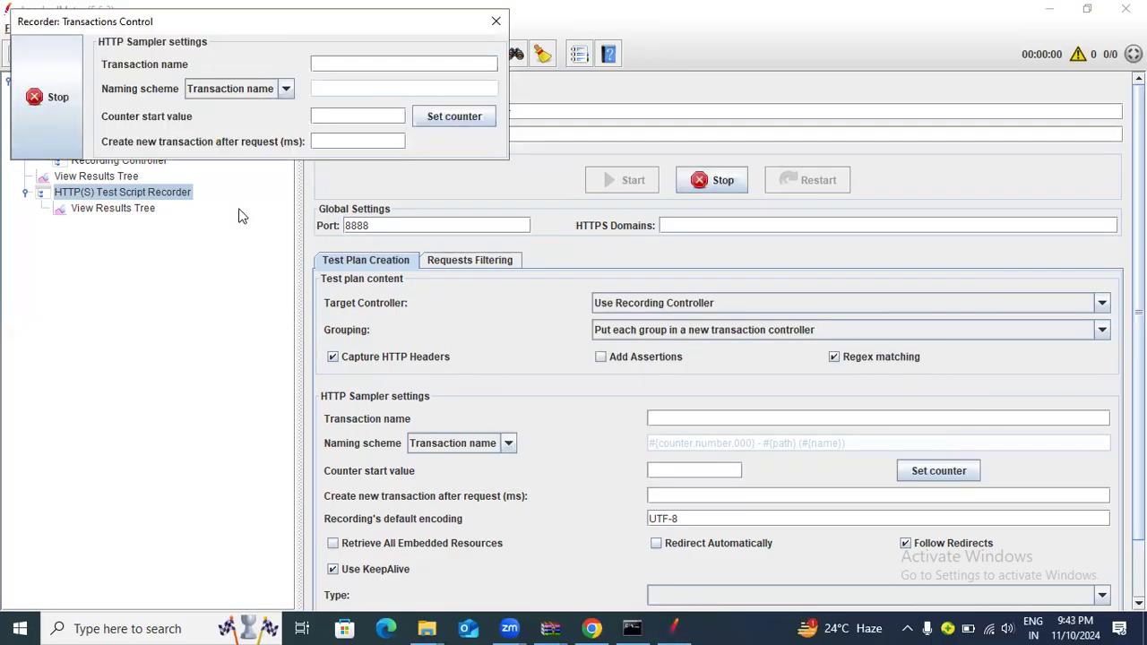
pyautogui.click(724, 181)
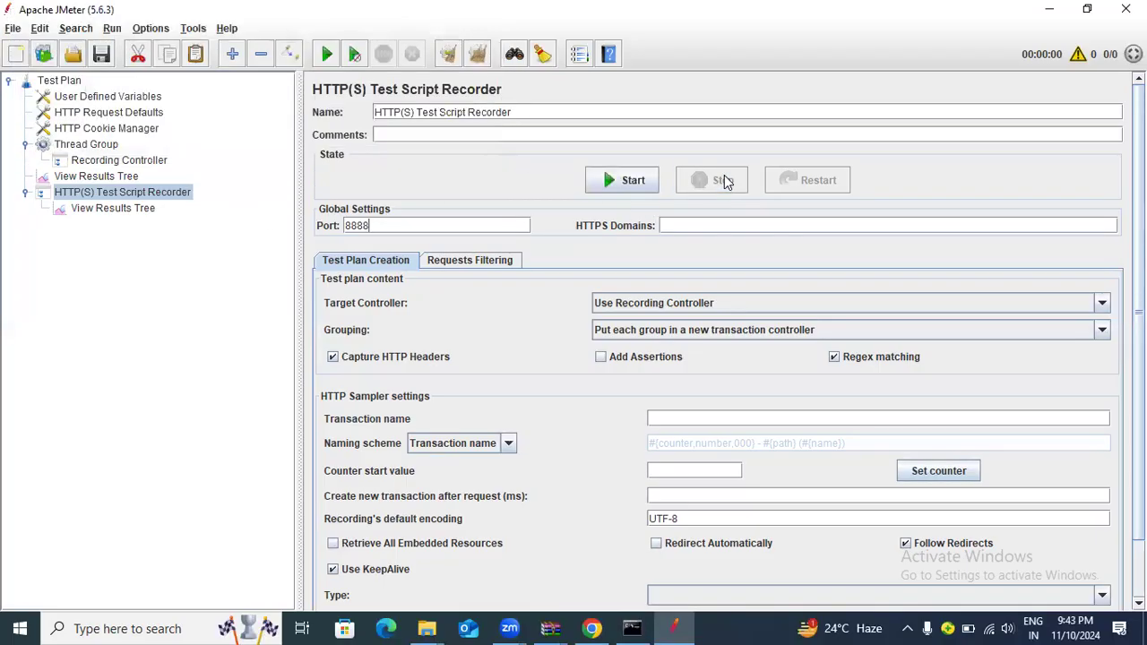
# Switch to File Explorer and check the ApacheJMeterTemporaryRootCA certificate's modified time in the apache-jmeter-5.6.3 (3) bin folder against the system clock.
pyautogui.click(427, 628)
pyautogui.click(518, 551)
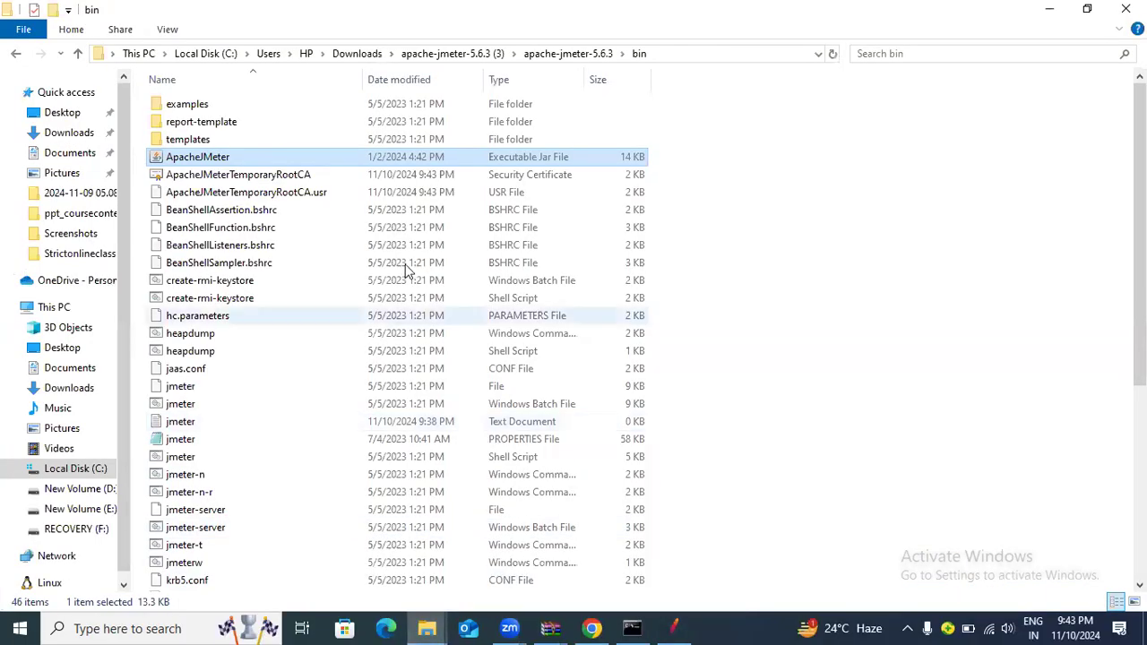
pyautogui.click(347, 180)
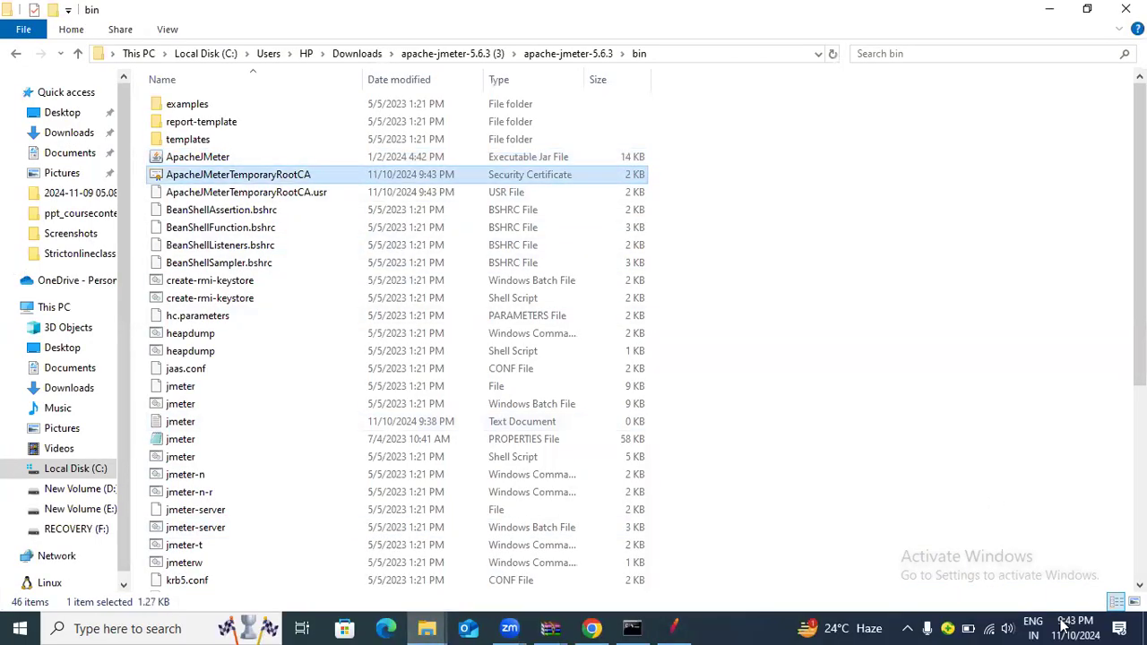
pyautogui.moveTo(1068, 626)
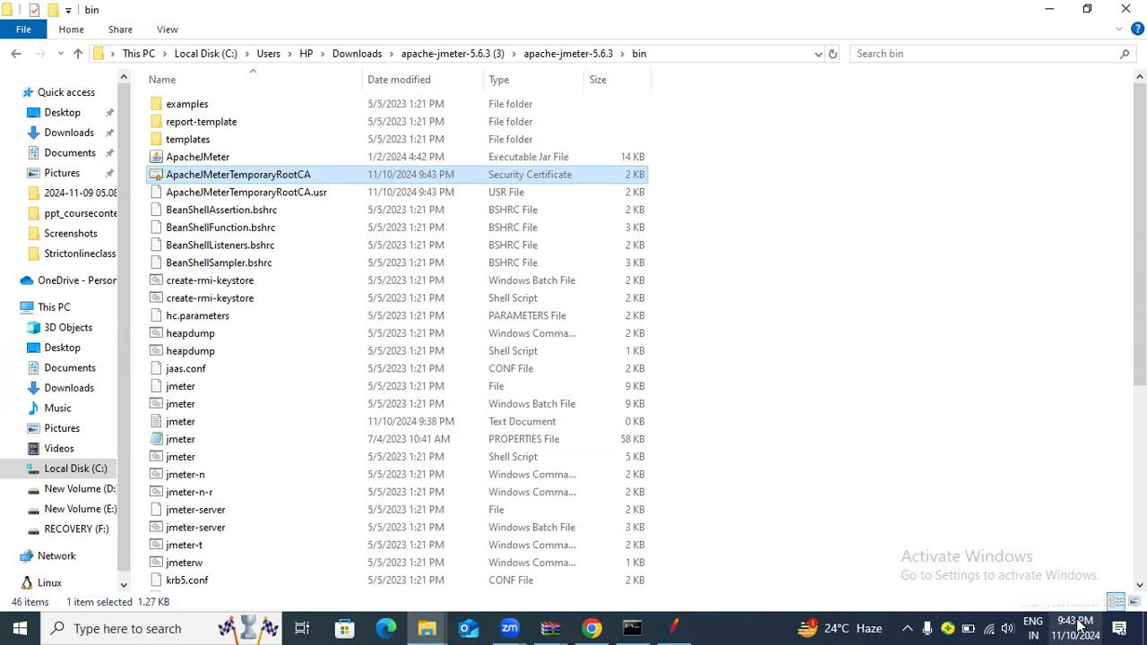
pyautogui.click(296, 176)
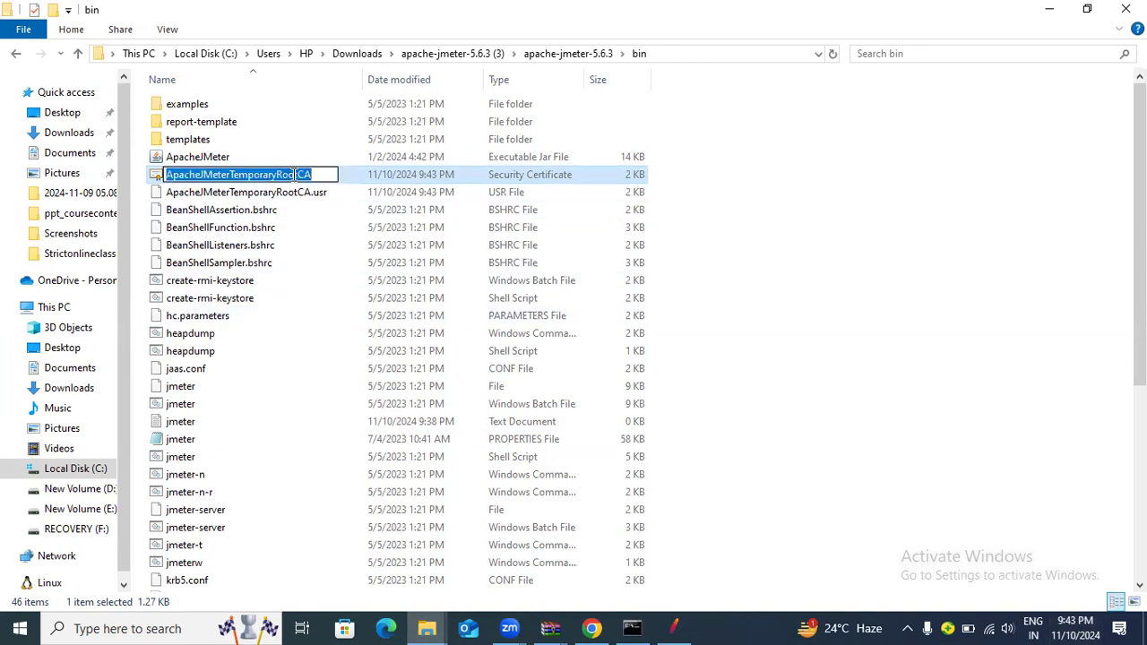
pyautogui.click(366, 171)
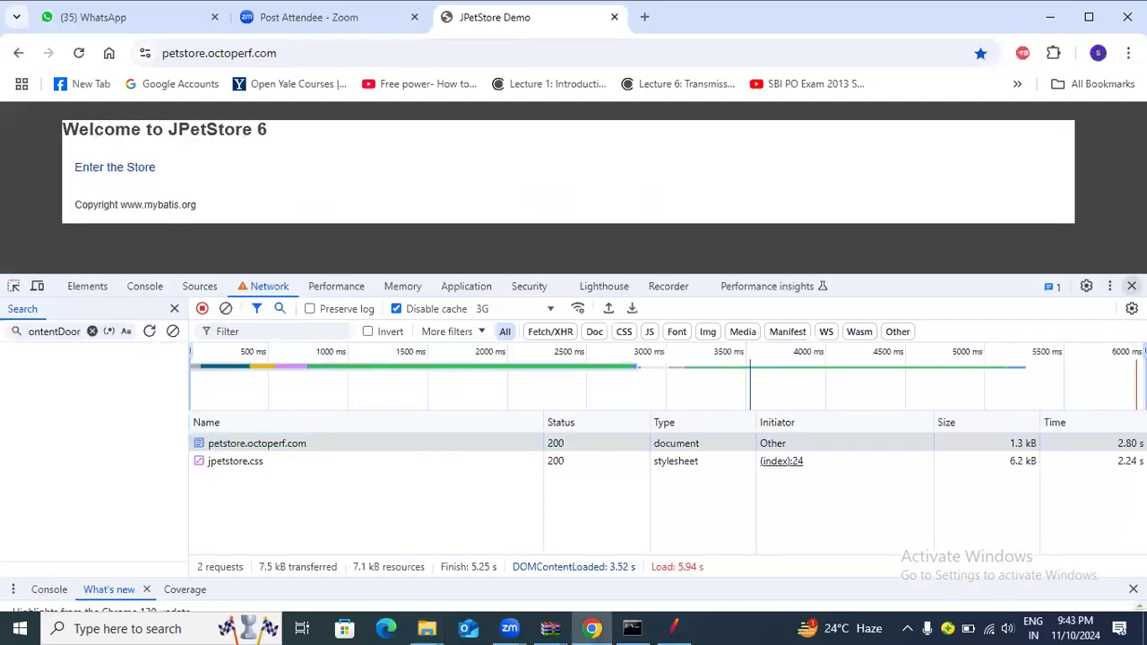
# Close the developer tools on Chrome's JPetStore page and return to the apache-jmeter-5.6.3 (3) bin folder in File Explorer.
pyautogui.press('F12')
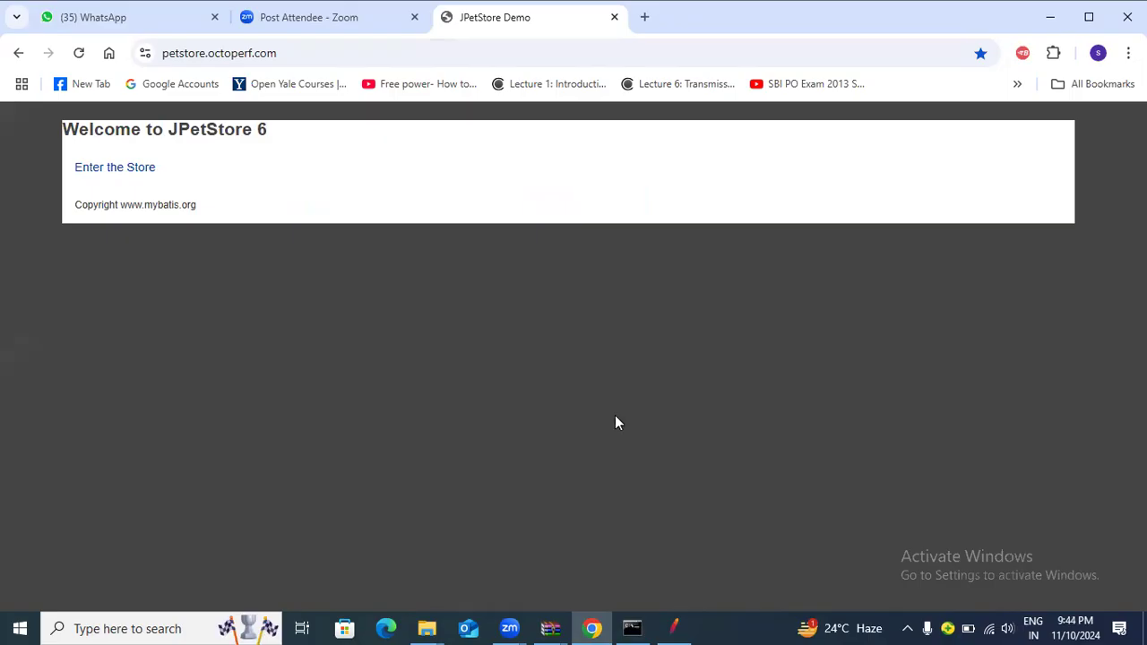
pyautogui.click(672, 624)
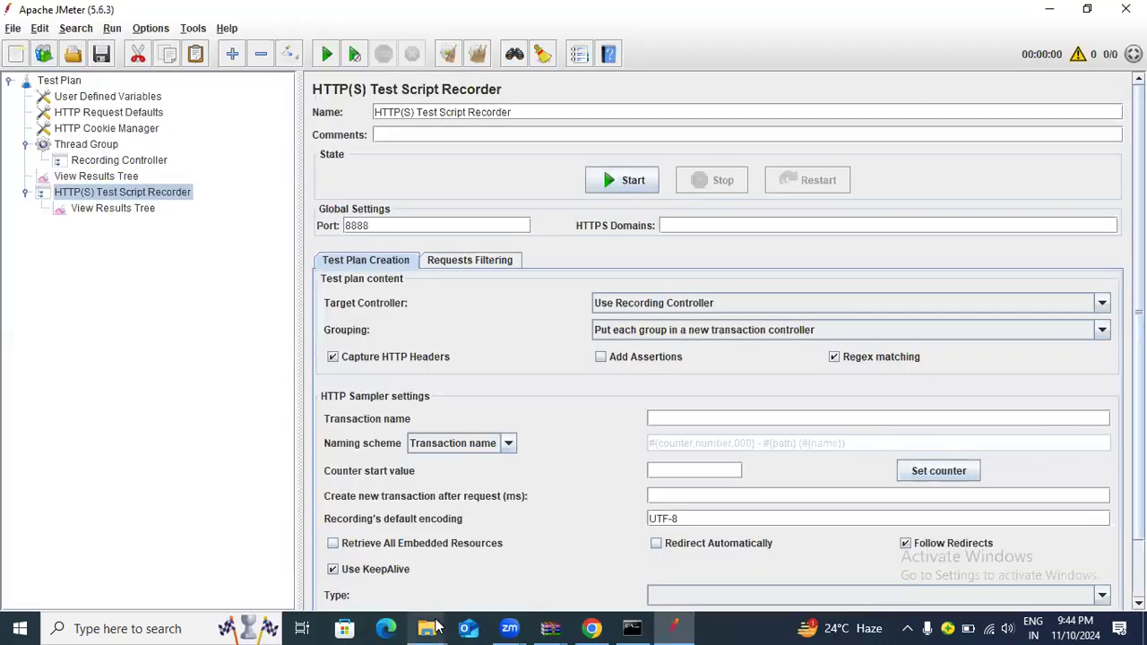
pyautogui.moveTo(436, 628)
pyautogui.click(502, 578)
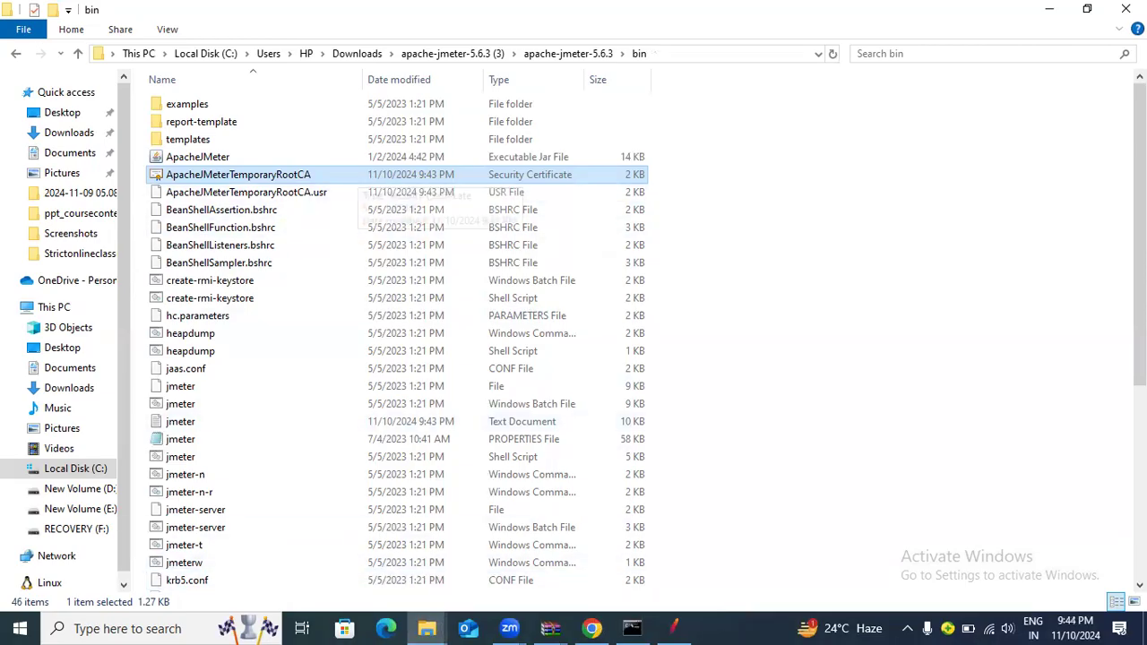
# Switch to Chrome and open its settings page.
pyautogui.click(591, 628)
pyautogui.click(1128, 53)
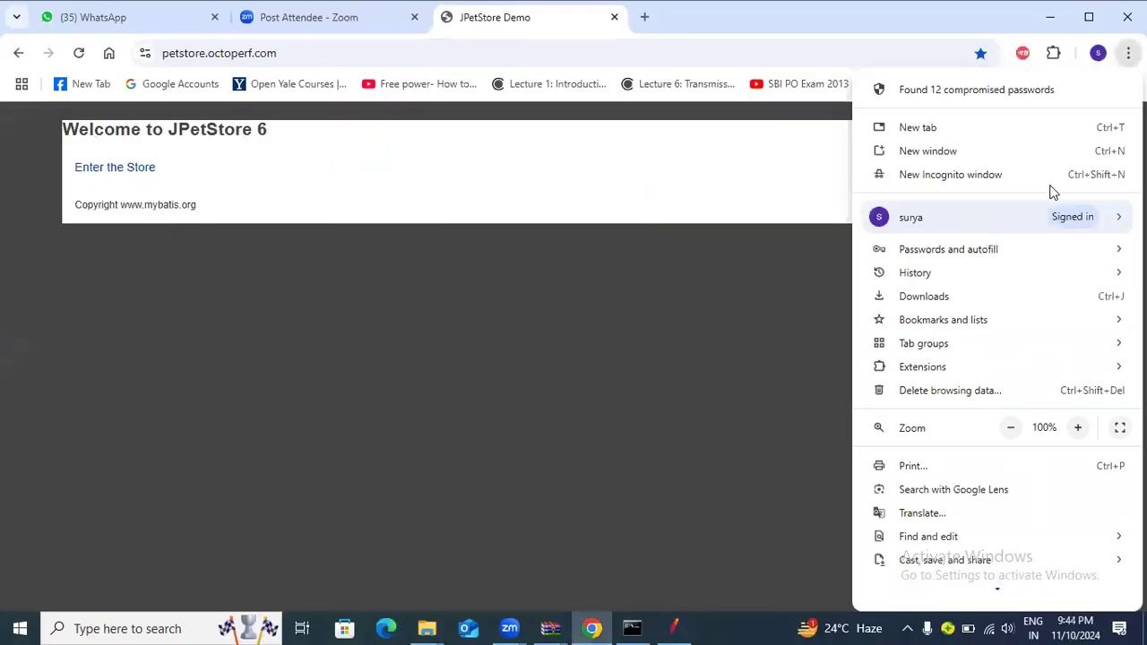
pyautogui.moveTo(980, 368)
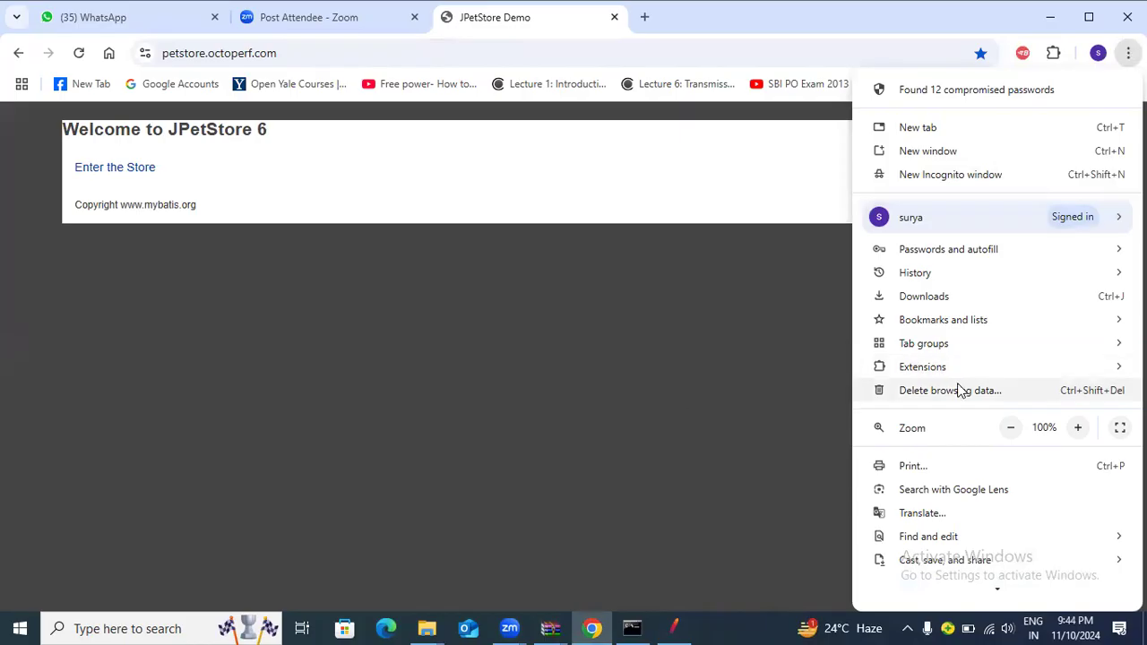
pyautogui.scroll(-2, 964, 503)
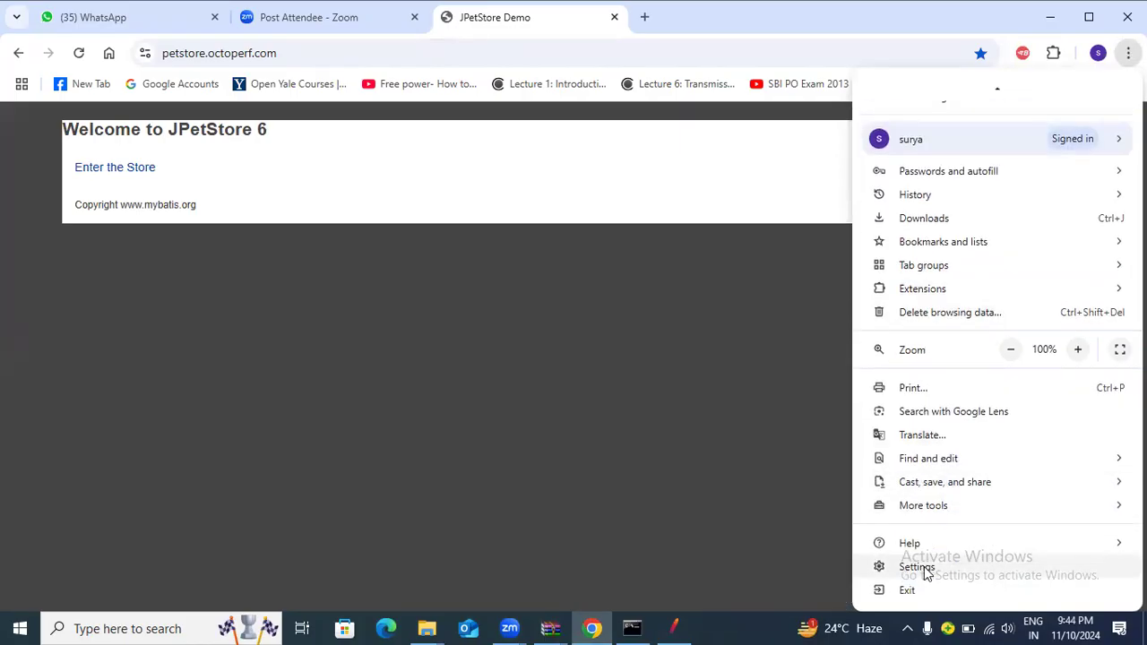
pyautogui.click(925, 567)
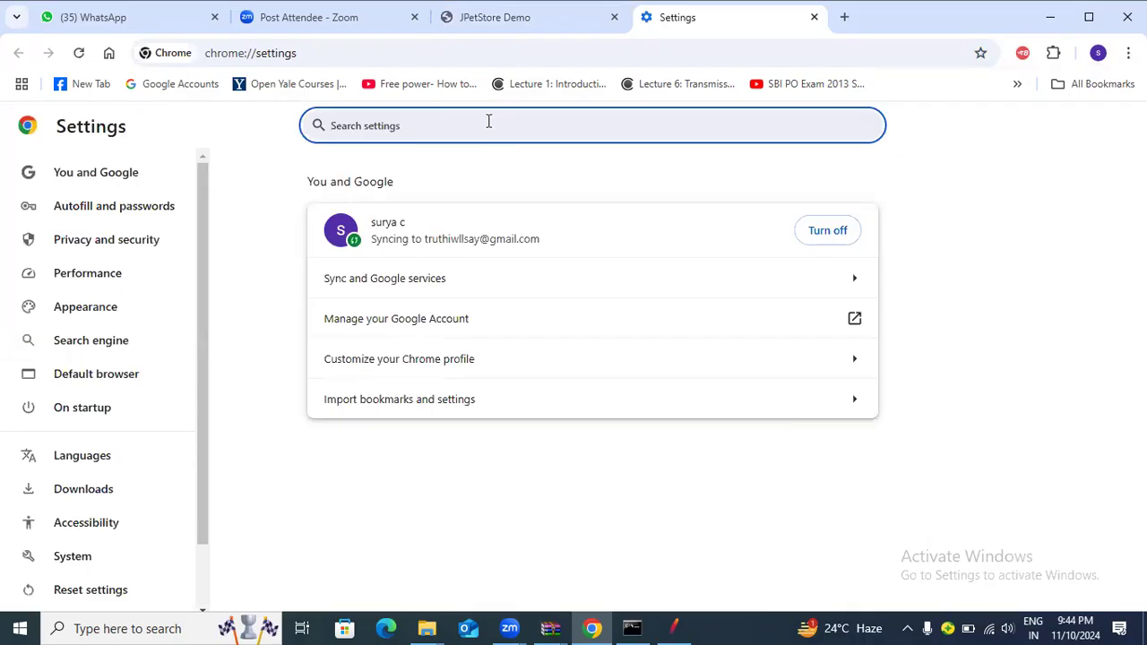
# Search the settings for "certi" and open certificate management from the Security settings.
pyautogui.write('cert')
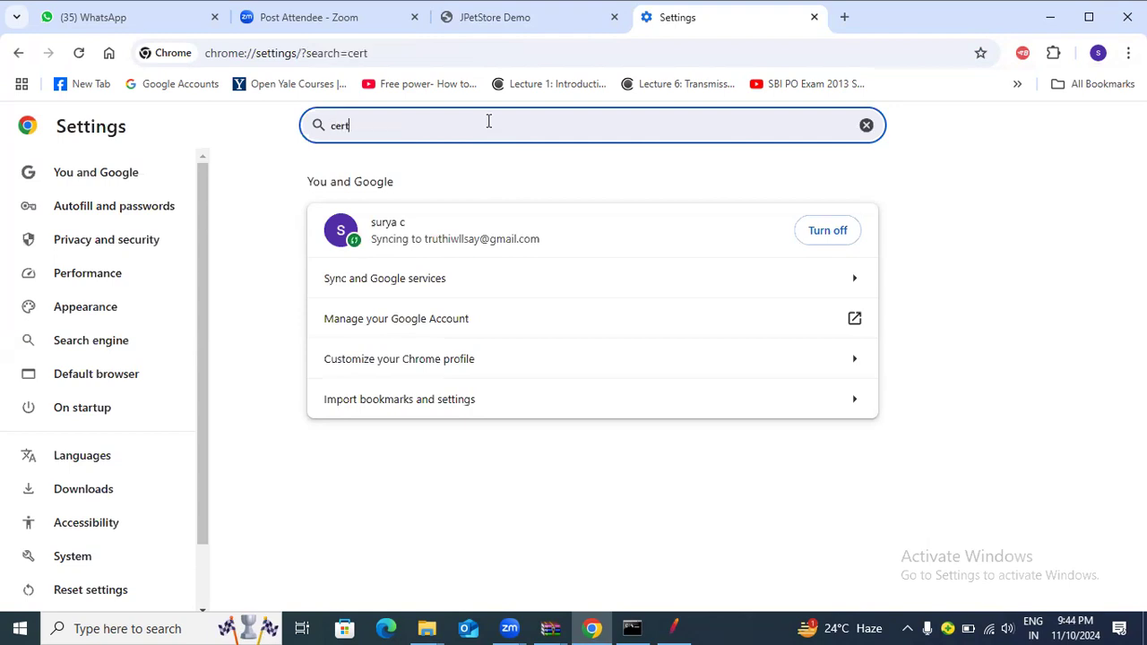
pyautogui.write('i')
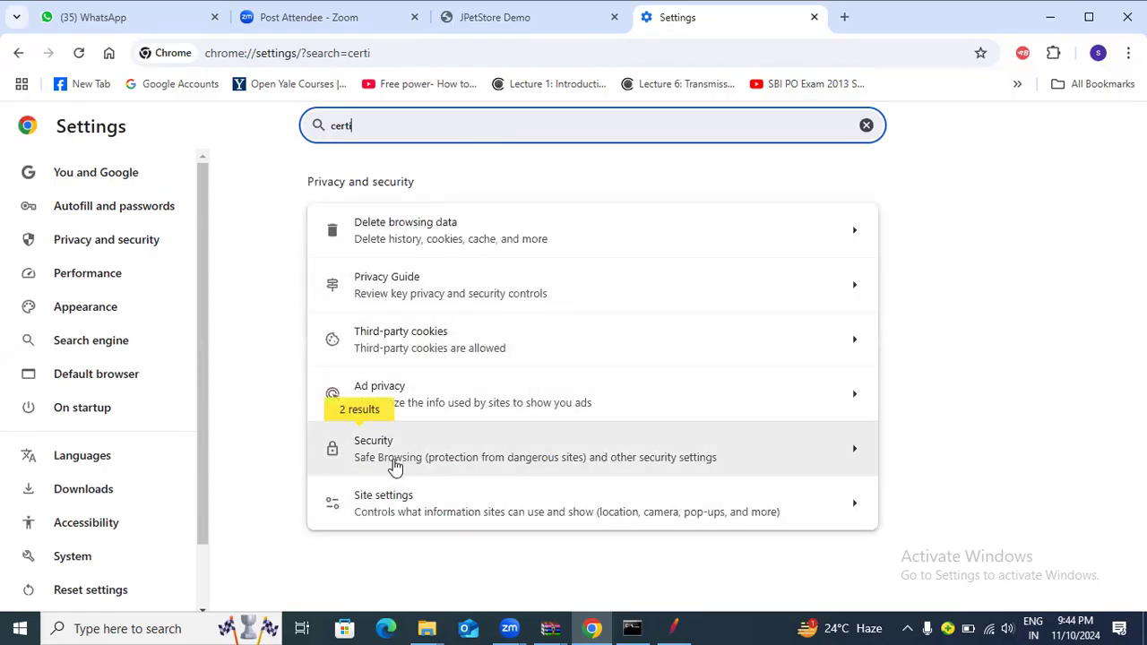
pyautogui.click(391, 464)
pyautogui.scroll(-7, 502, 464)
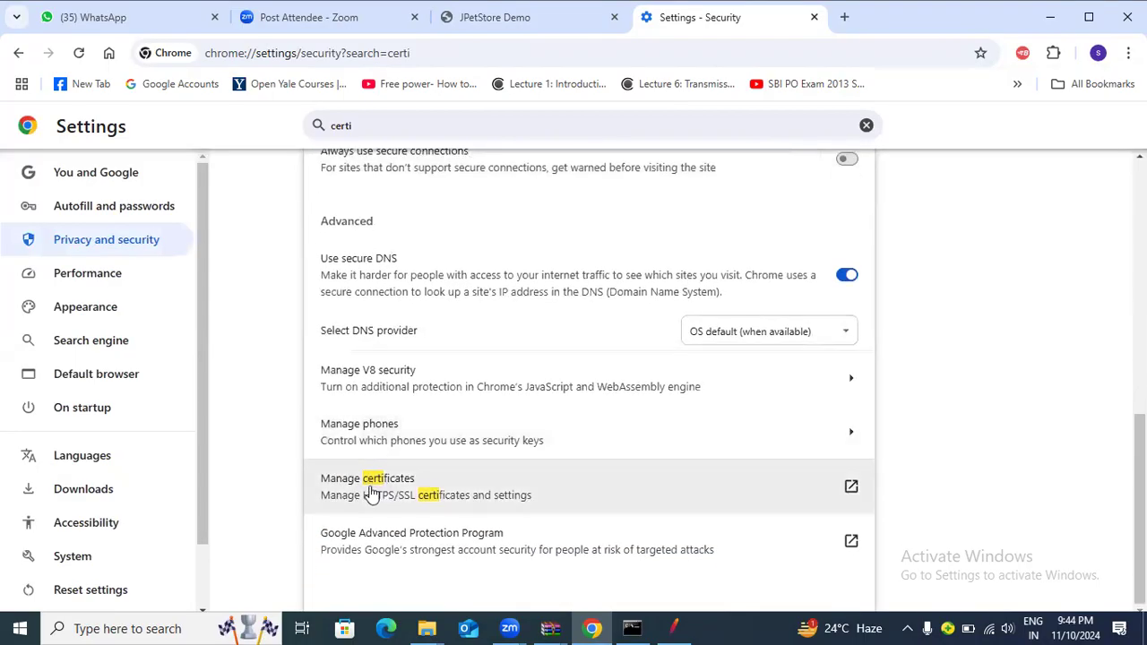
pyautogui.click(473, 502)
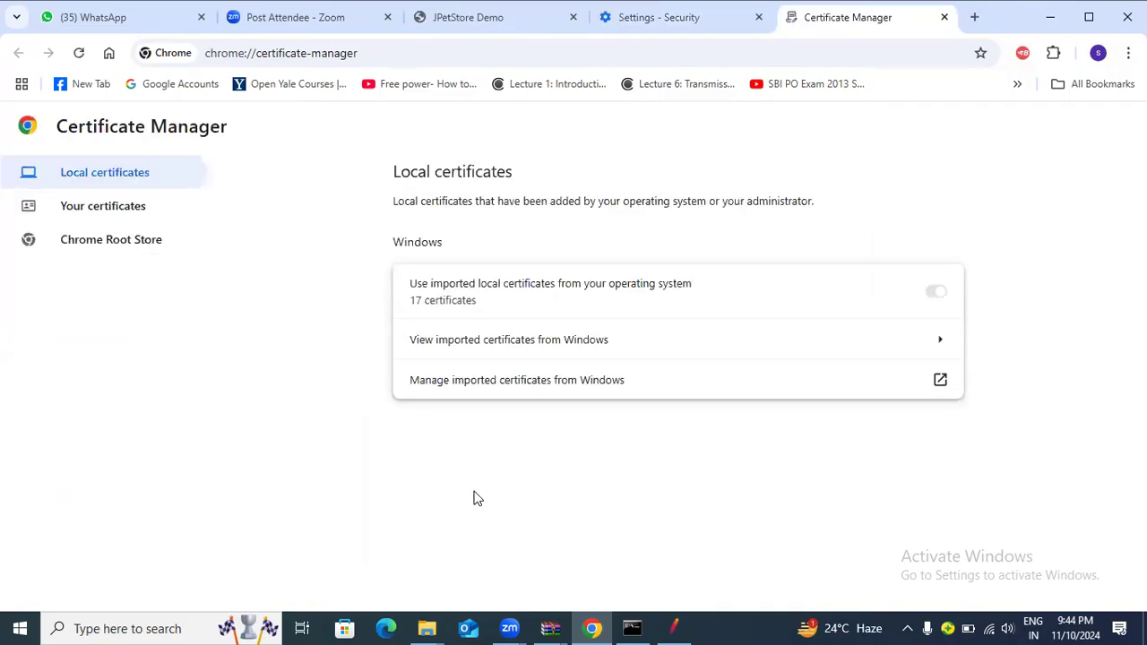
# Look through Your certificates, Chrome Root Store and Local certificates, then briefly view the imported Windows certificates dialog.
pyautogui.click(126, 208)
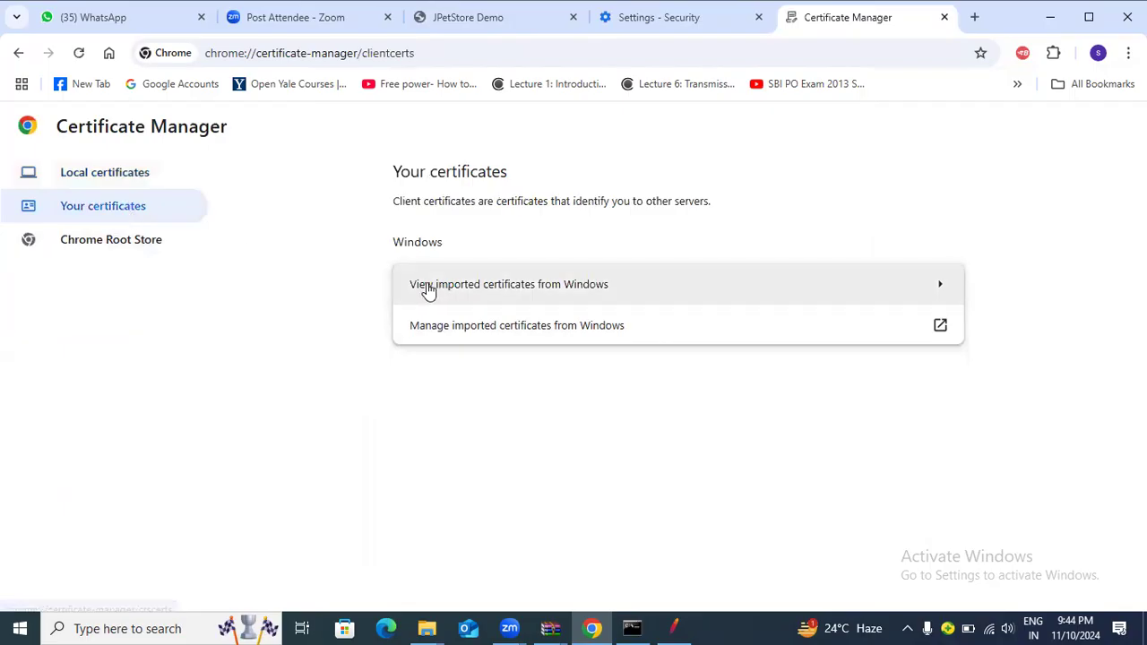
pyautogui.click(130, 242)
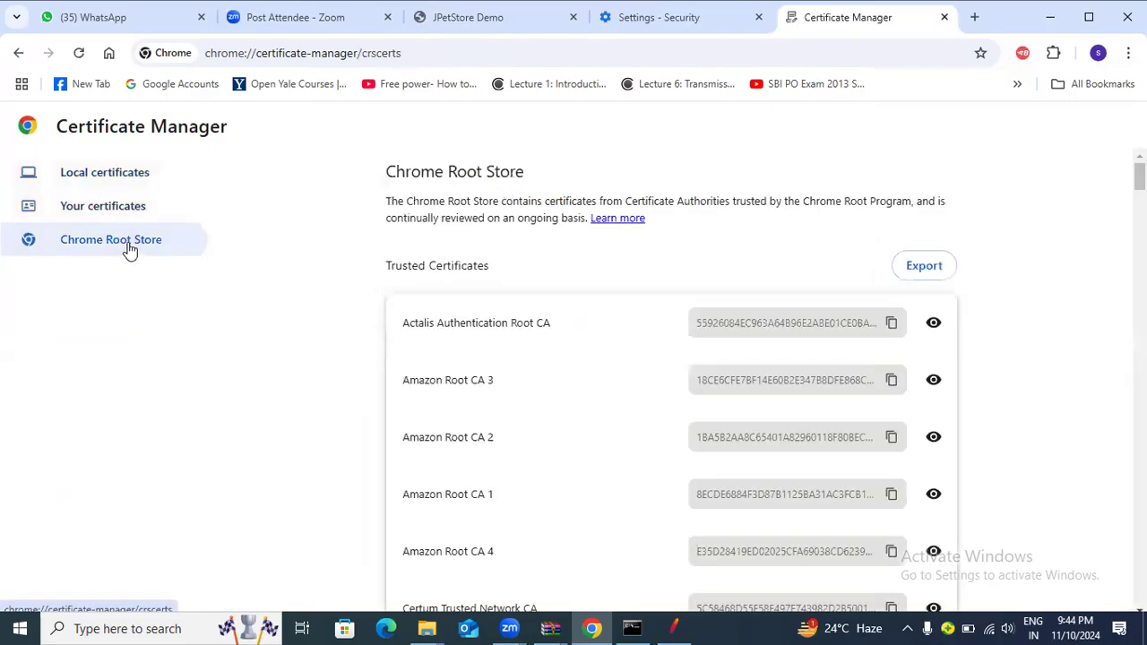
pyautogui.click(122, 215)
pyautogui.click(130, 188)
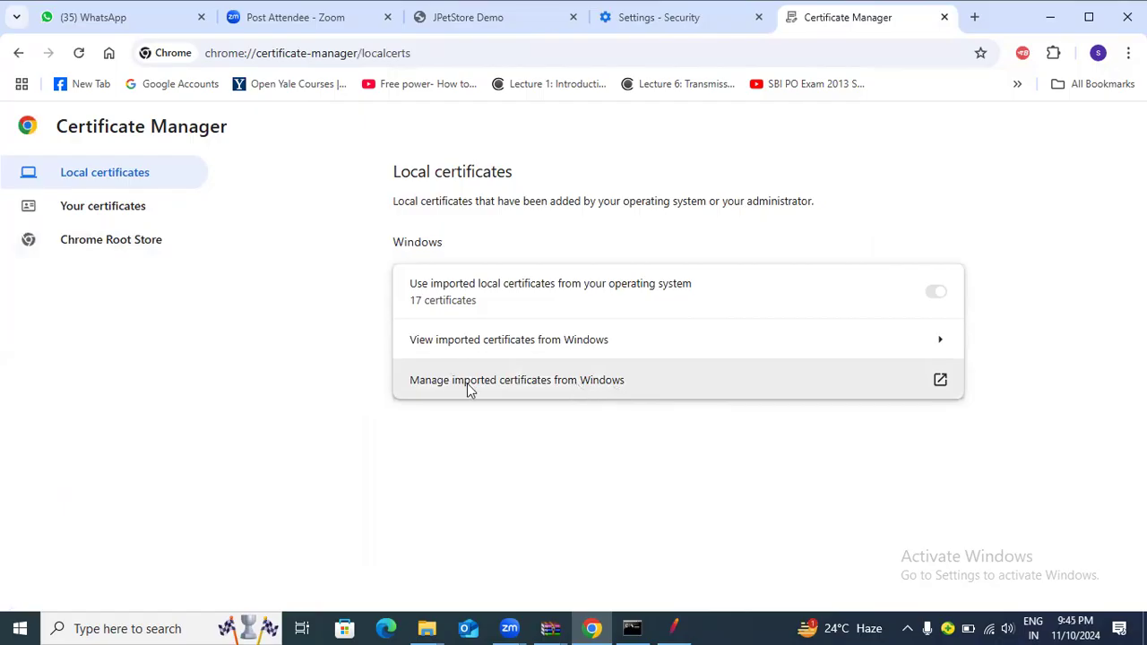
pyautogui.click(948, 385)
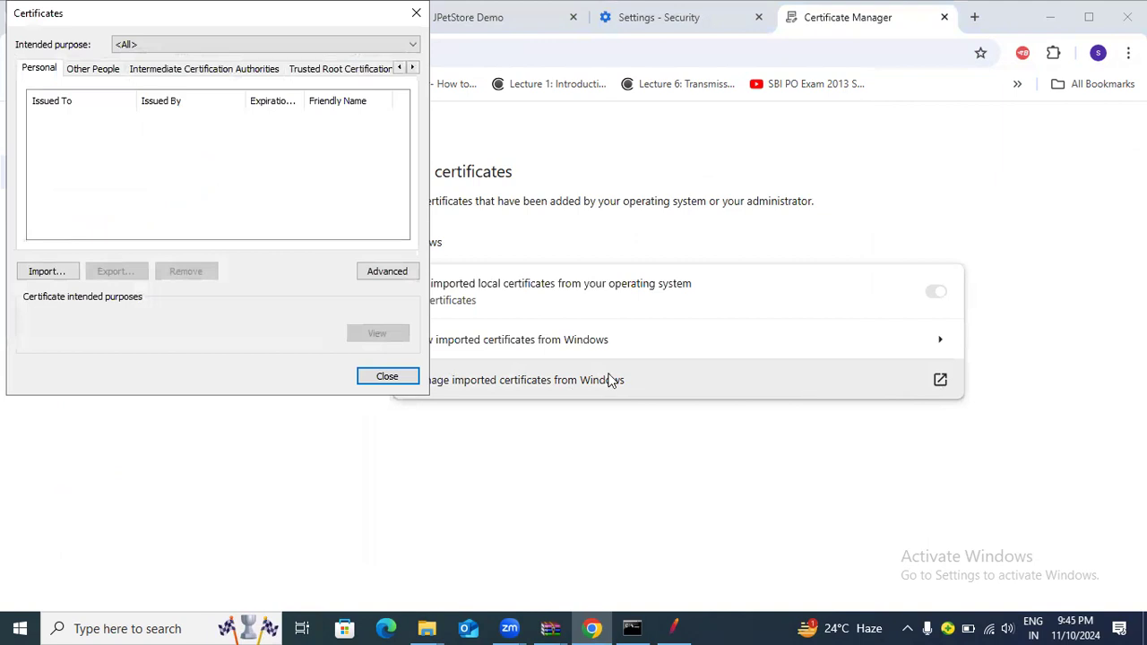
pyautogui.click(416, 12)
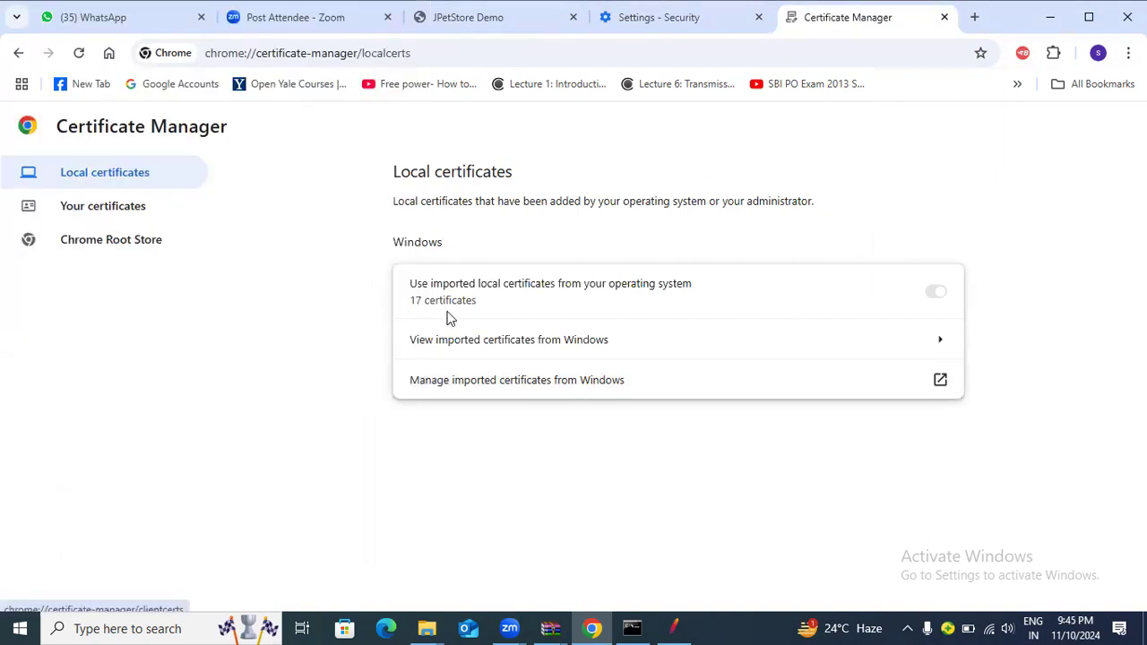
# Delete the old JMeter Root CA certificate from the Windows Trusted Root Certification Authorities store and confirm the removal.
pyautogui.click(515, 382)
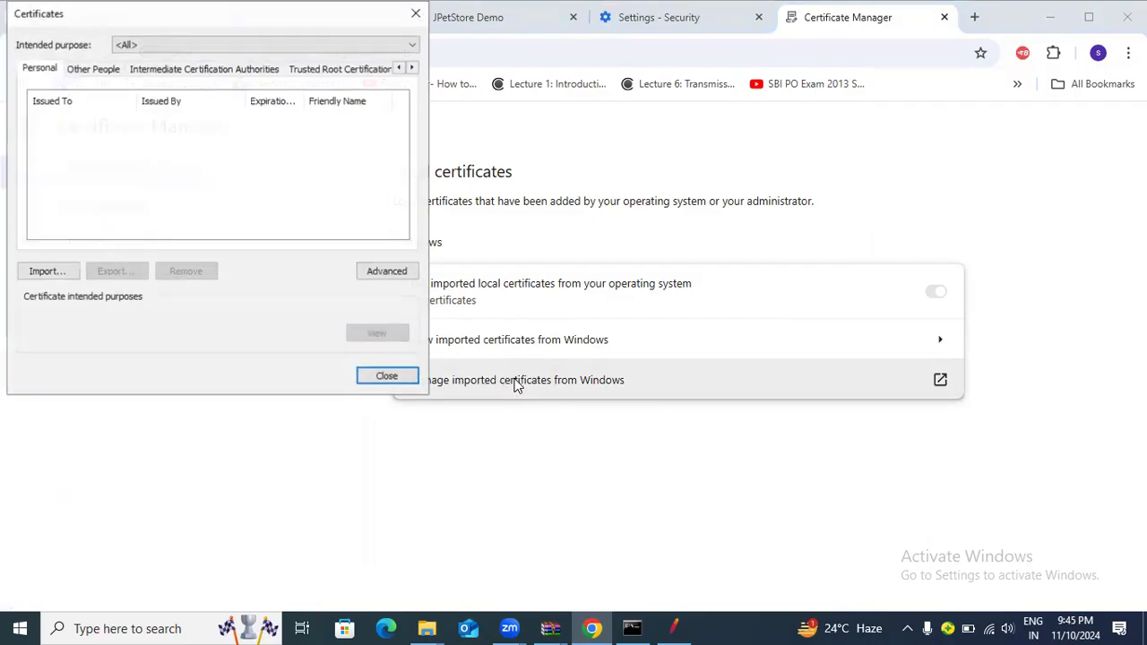
pyautogui.click(339, 70)
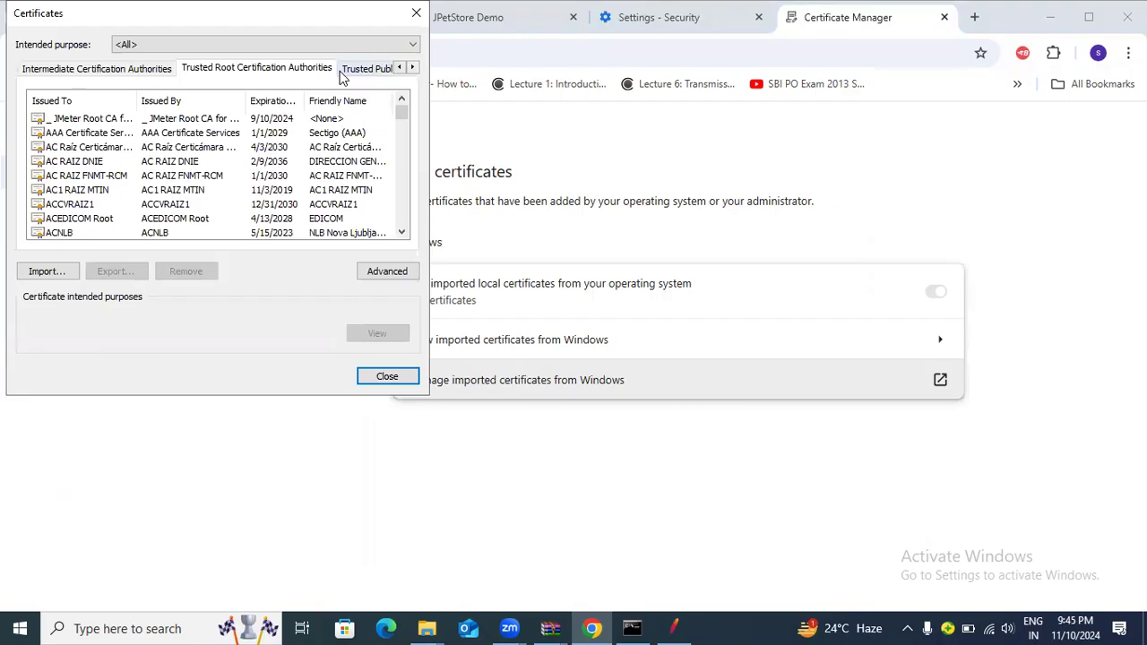
pyautogui.click(280, 121)
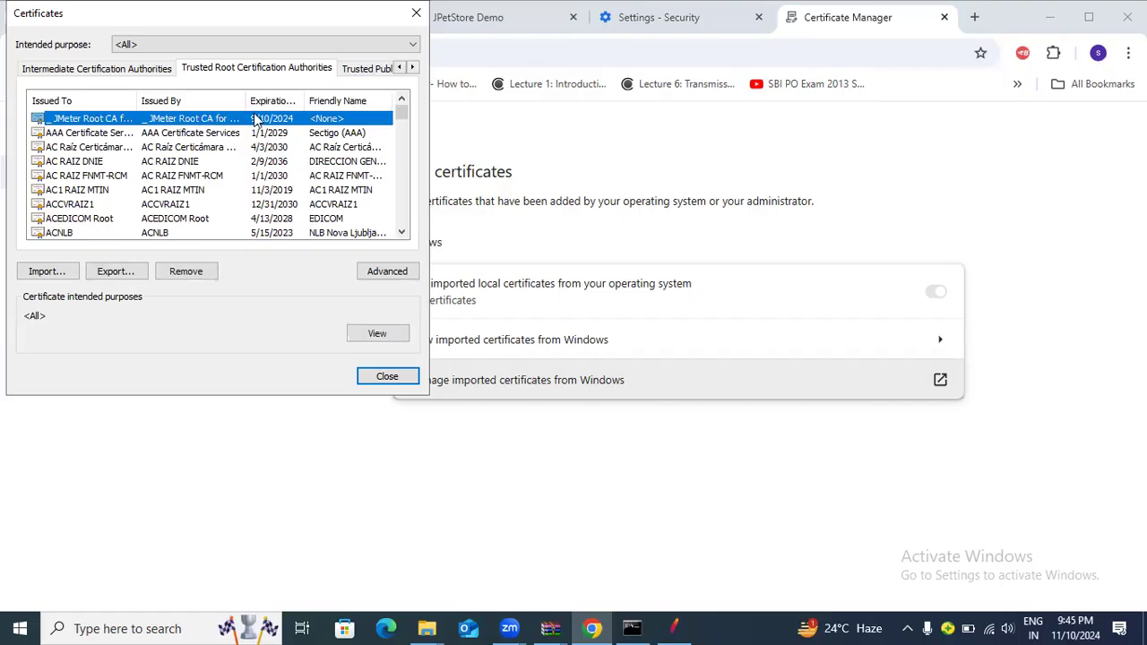
pyautogui.click(186, 269)
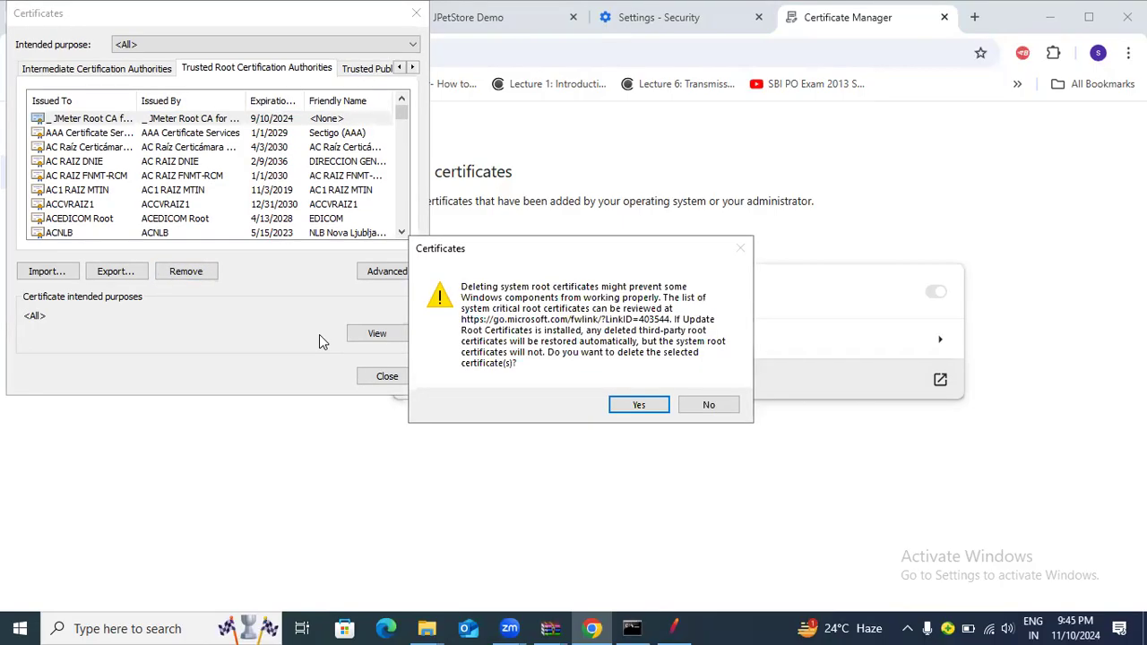
pyautogui.click(637, 405)
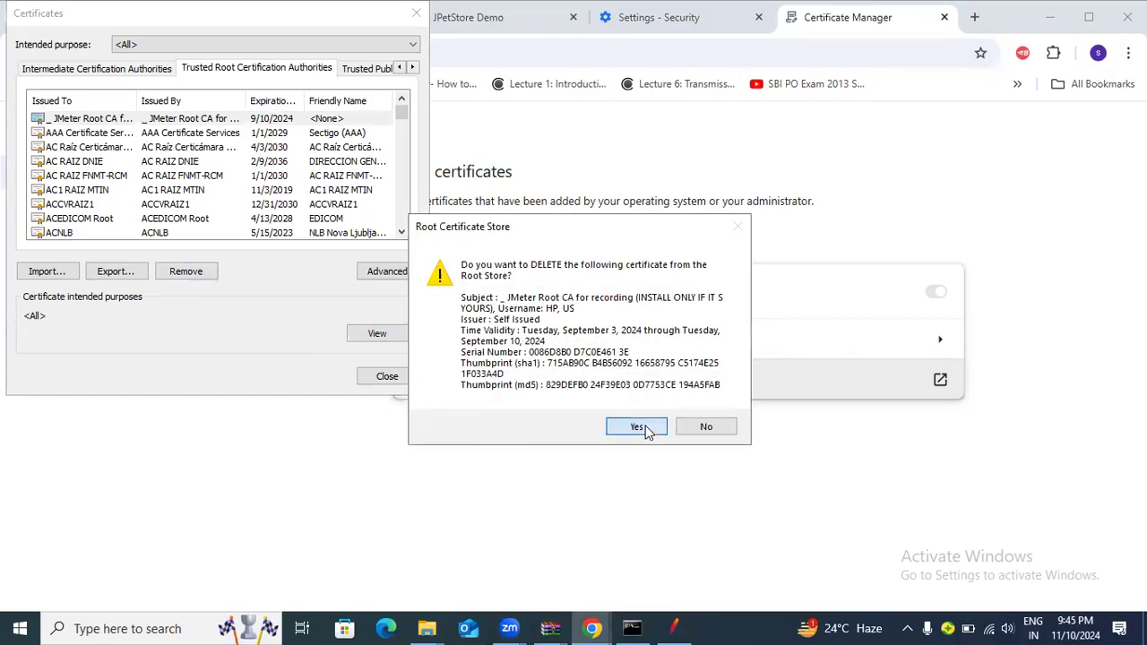
pyautogui.click(645, 429)
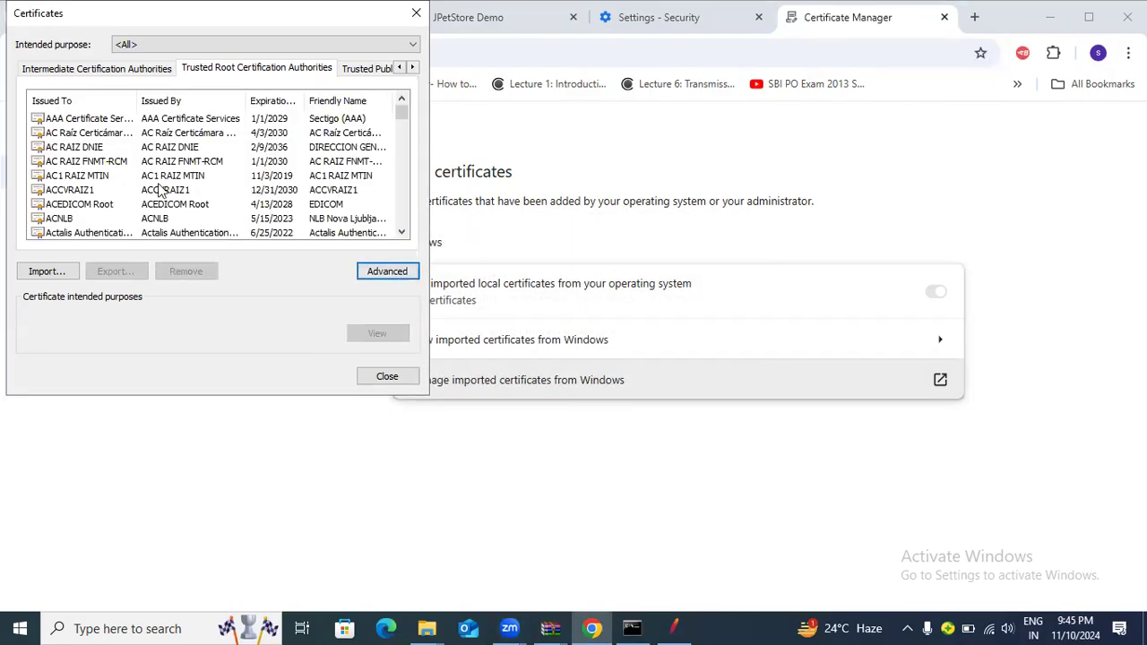
# Start a certificate import and choose ApacheJMeterTemporaryRootCA from the bin folder of apache-jmeter-5.6.3 (3) in Downloads as the file.
pyautogui.click(57, 274)
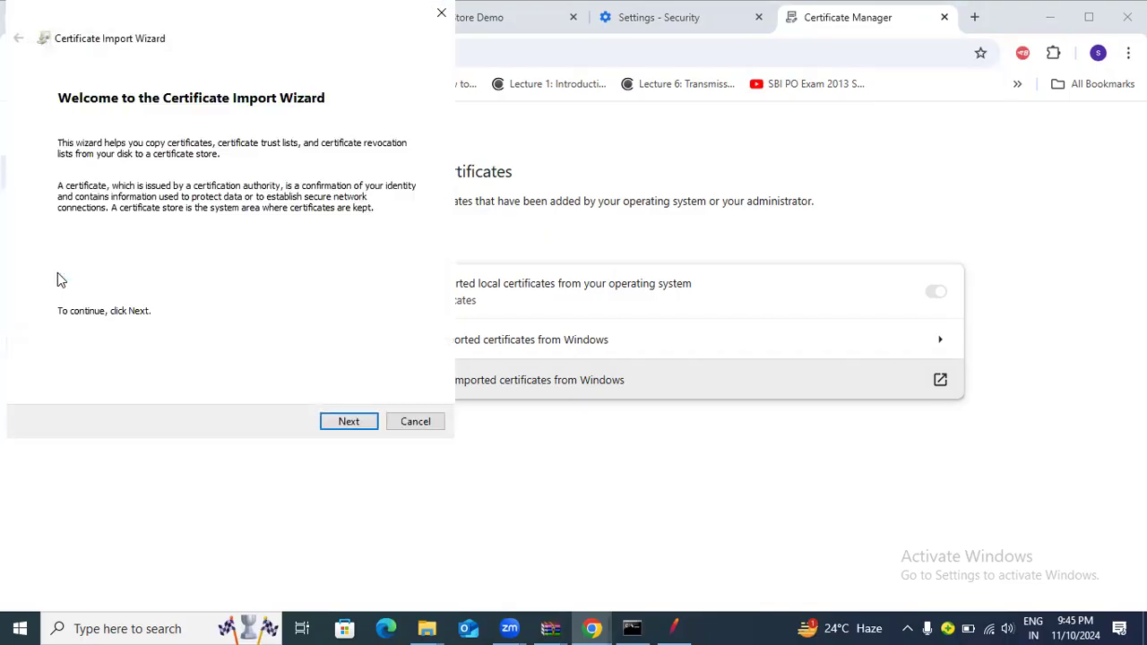
pyautogui.click(349, 428)
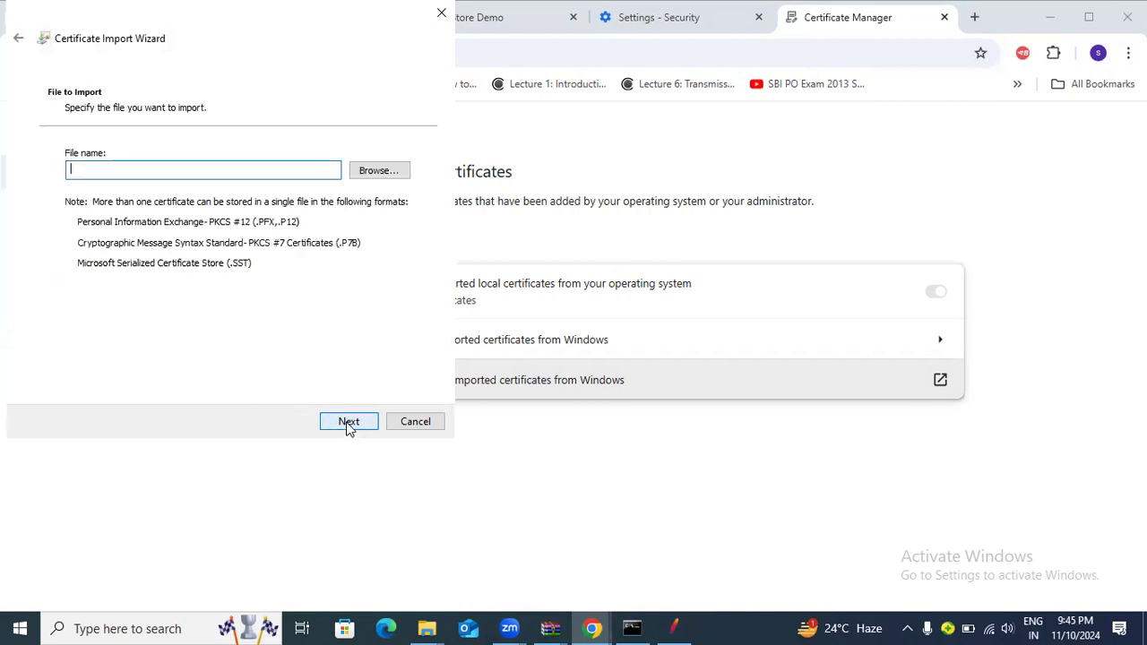
pyautogui.click(348, 426)
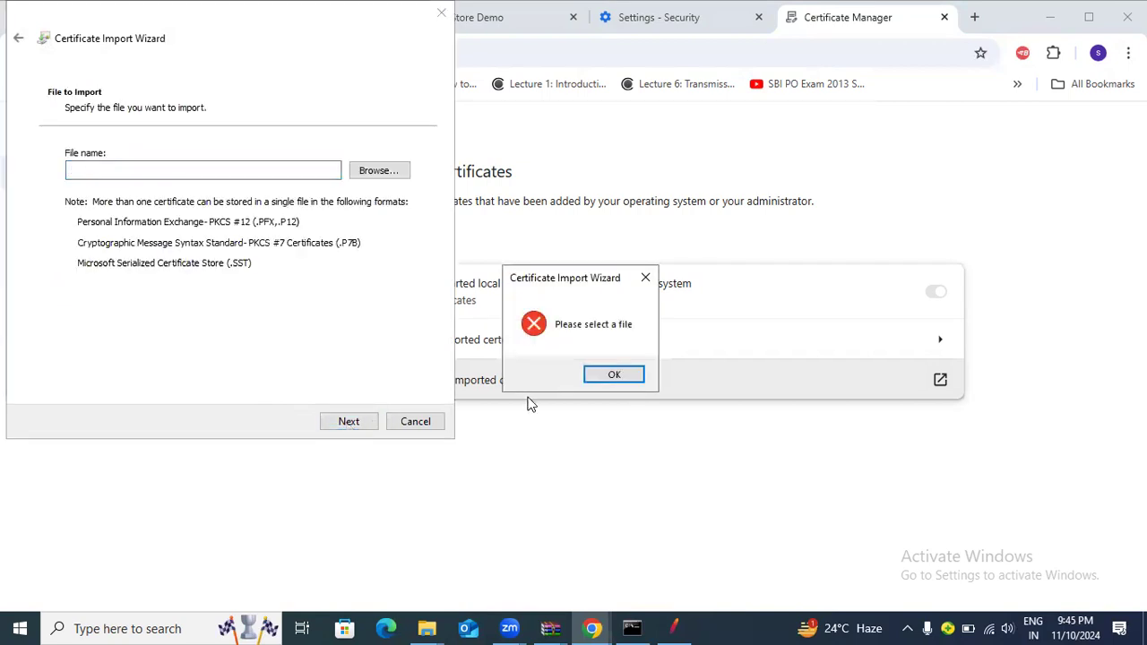
pyautogui.click(618, 374)
pyautogui.click(393, 171)
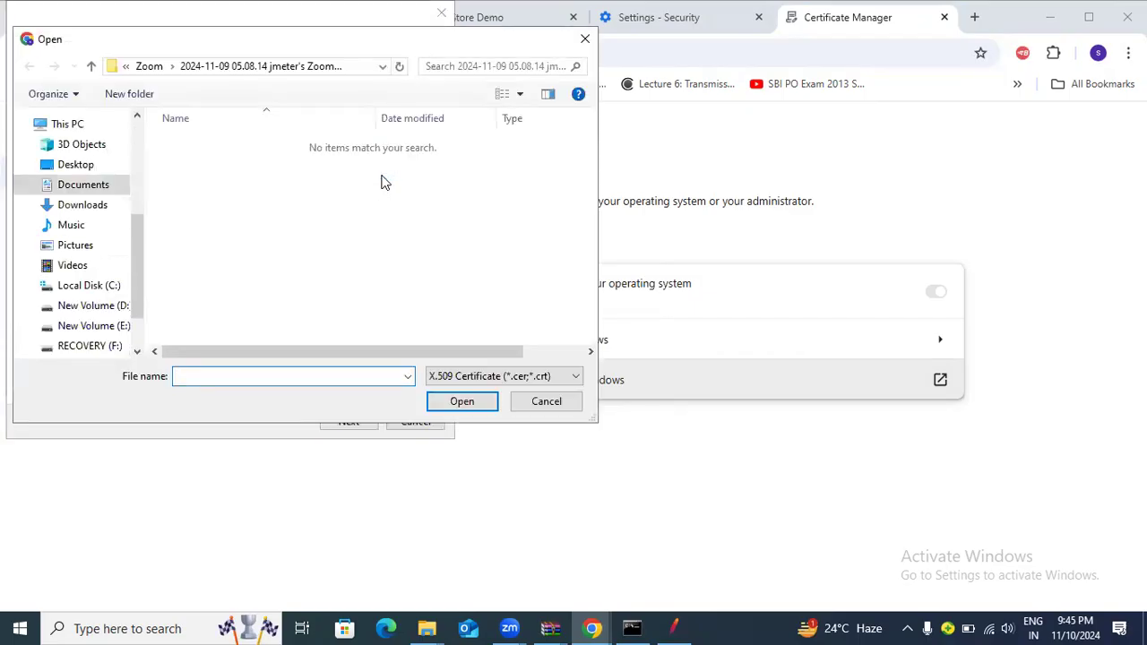
pyautogui.click(83, 205)
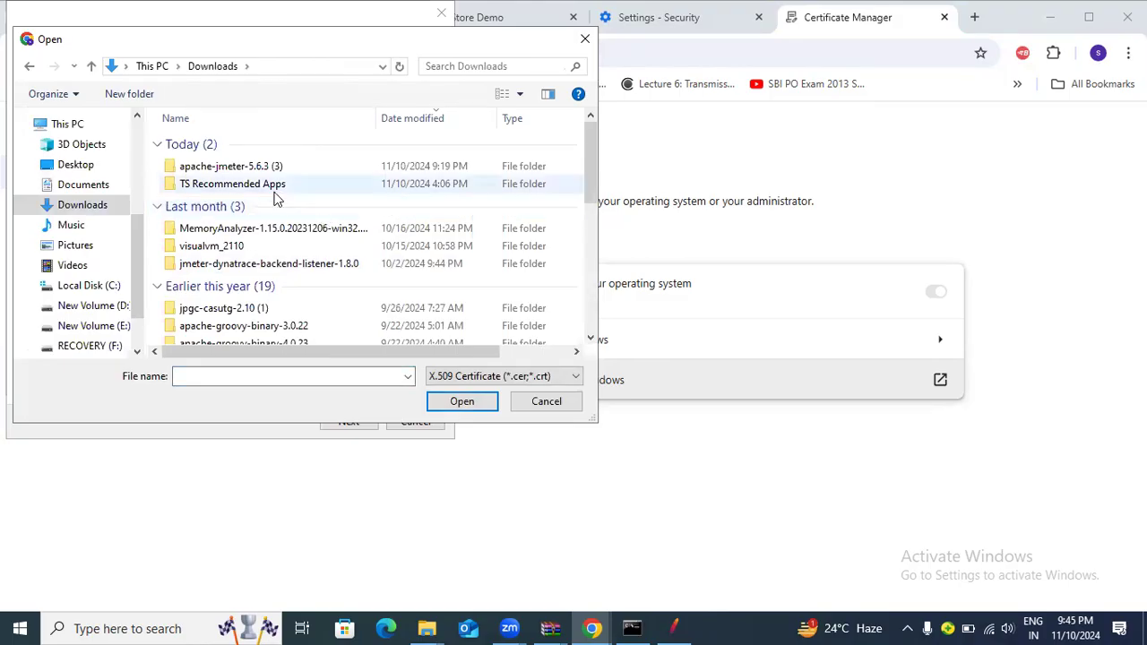
pyautogui.doubleClick(251, 168)
pyautogui.doubleClick(238, 143)
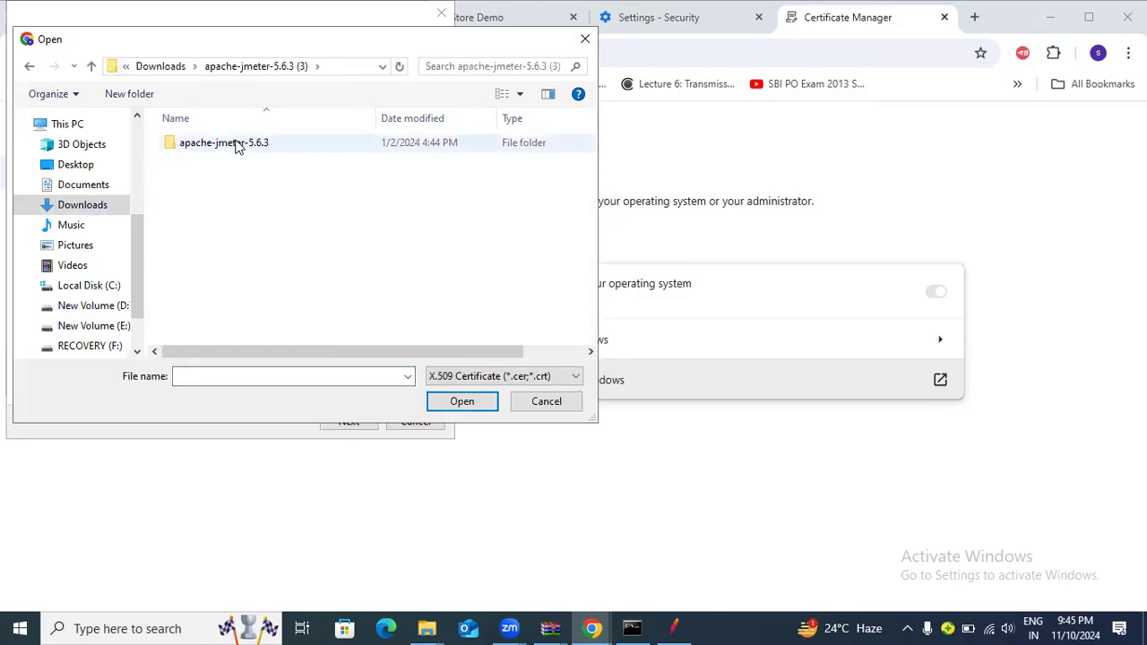
pyautogui.doubleClick(234, 149)
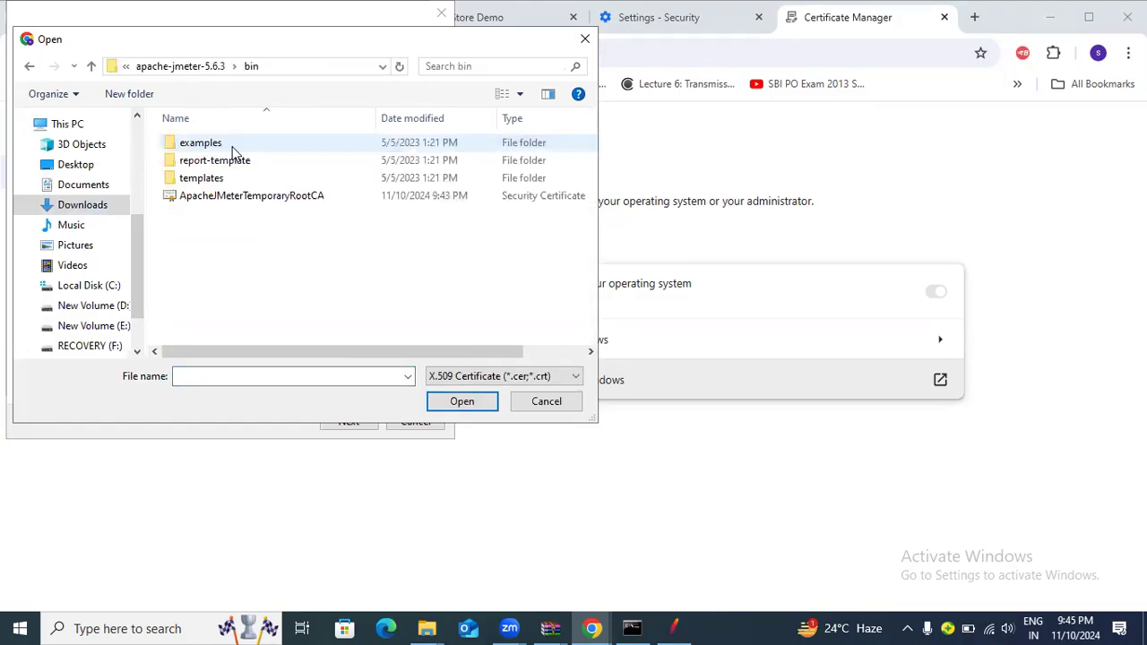
pyautogui.click(253, 198)
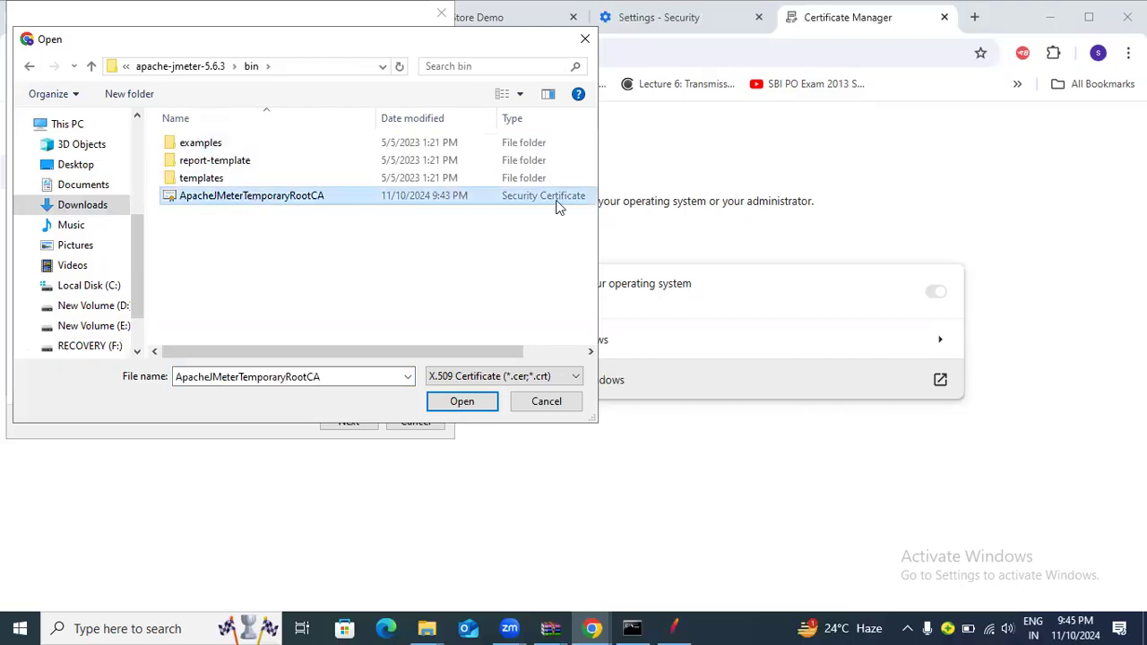
pyautogui.click(462, 401)
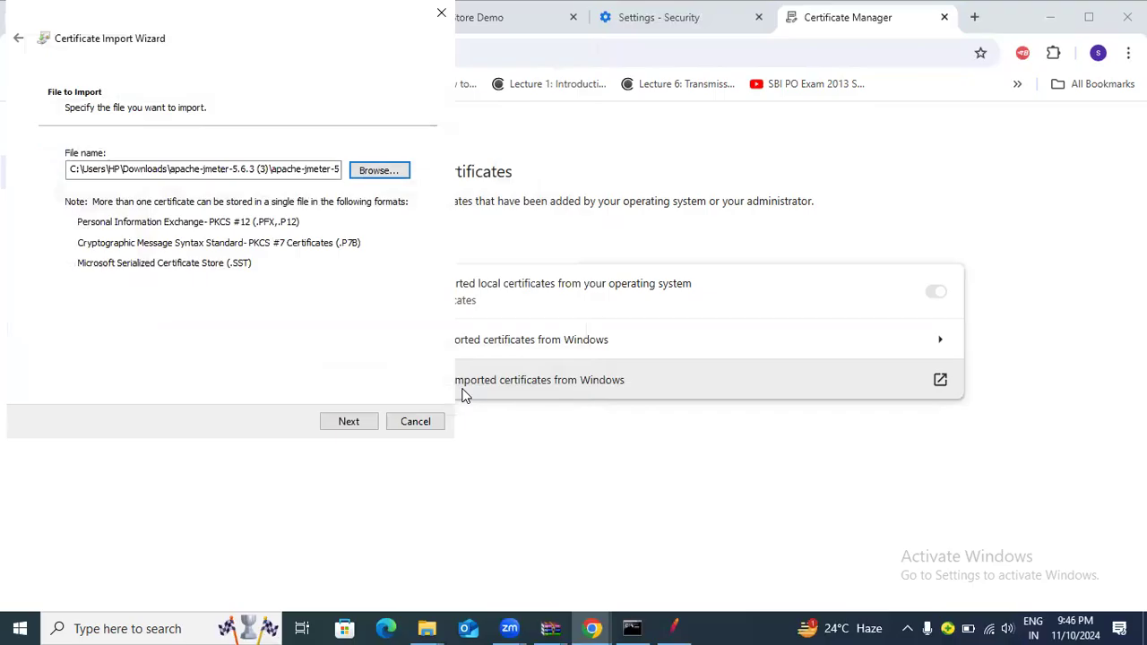
# Place the certificate in the Trusted Root Certification Authorities store, finish the import and accept its installation.
pyautogui.click(360, 420)
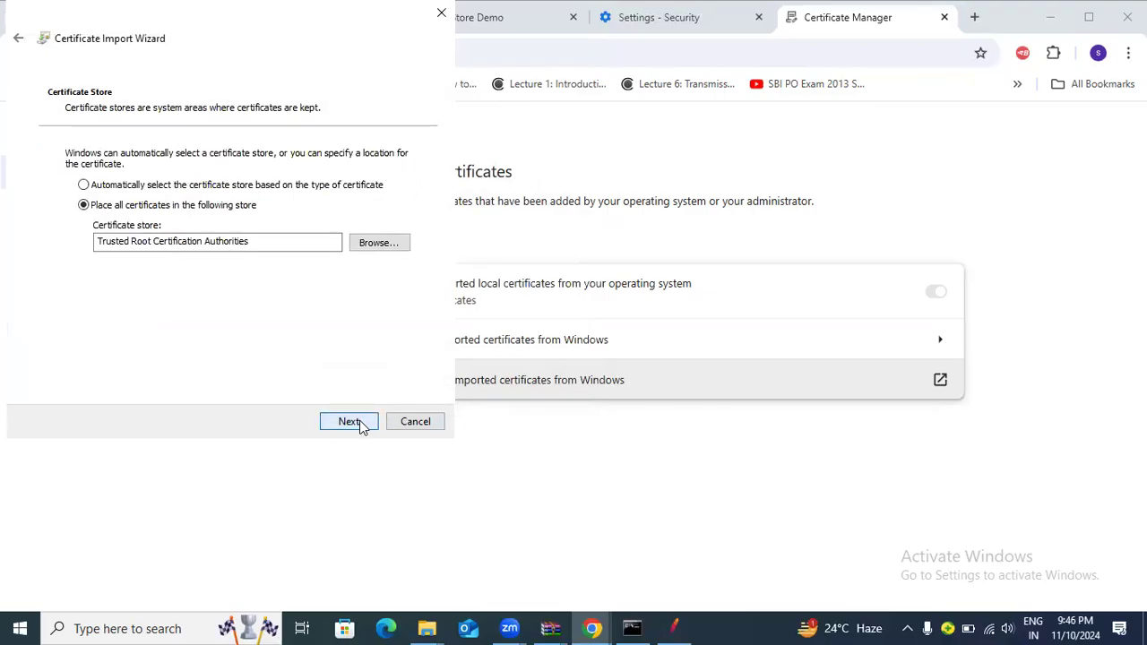
pyautogui.click(350, 421)
pyautogui.click(348, 421)
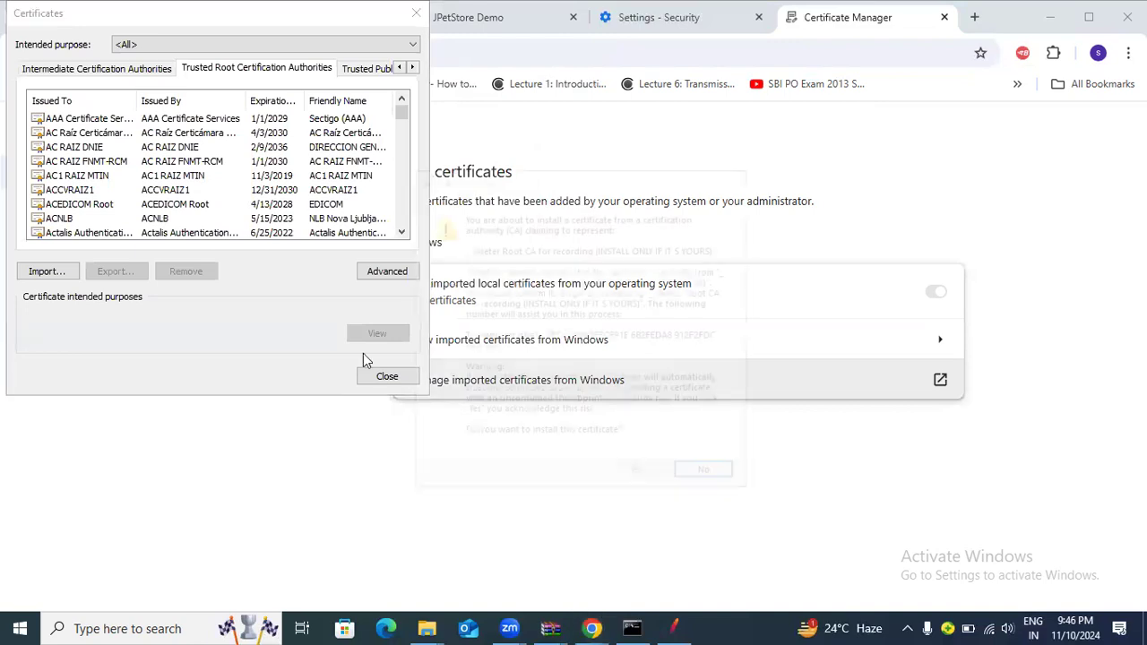
pyautogui.click(638, 475)
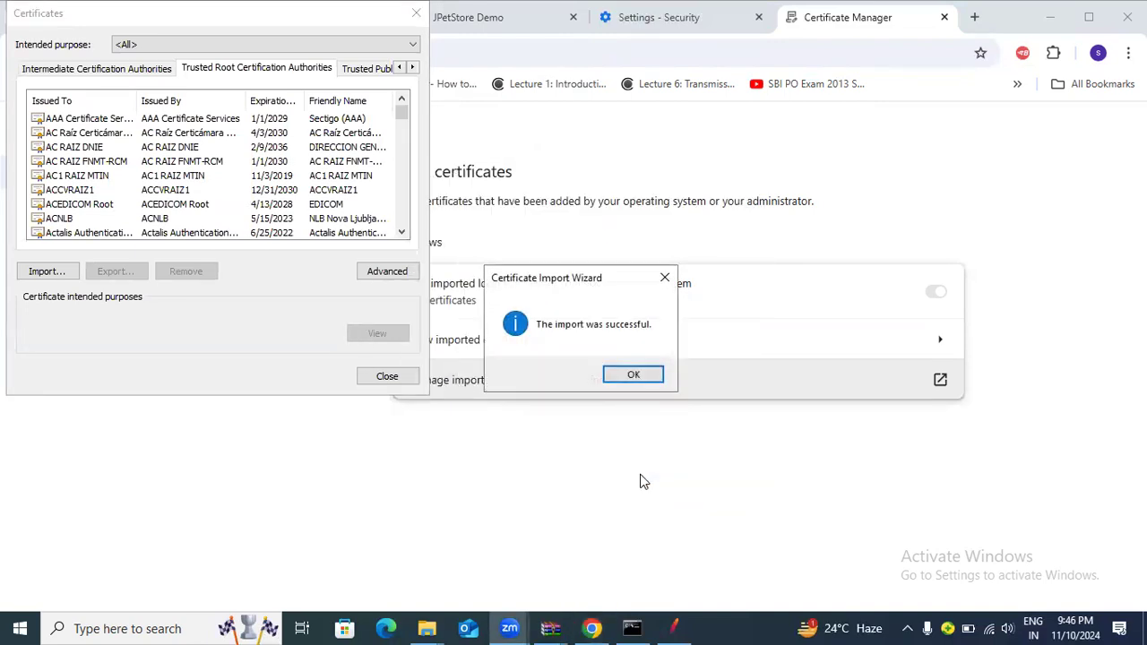
pyautogui.click(633, 375)
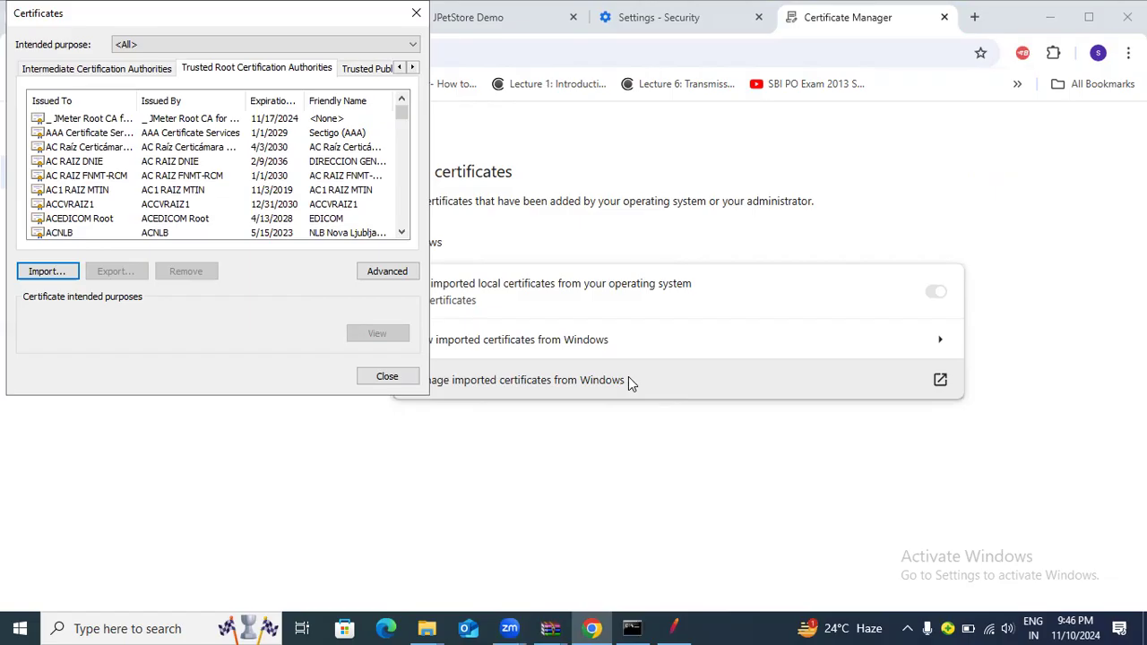
# Check the JMeter Root CA entry in the Windows Trusted Root Certification Authorities list, reopening the certificates dialog to view it again.
pyautogui.click(285, 120)
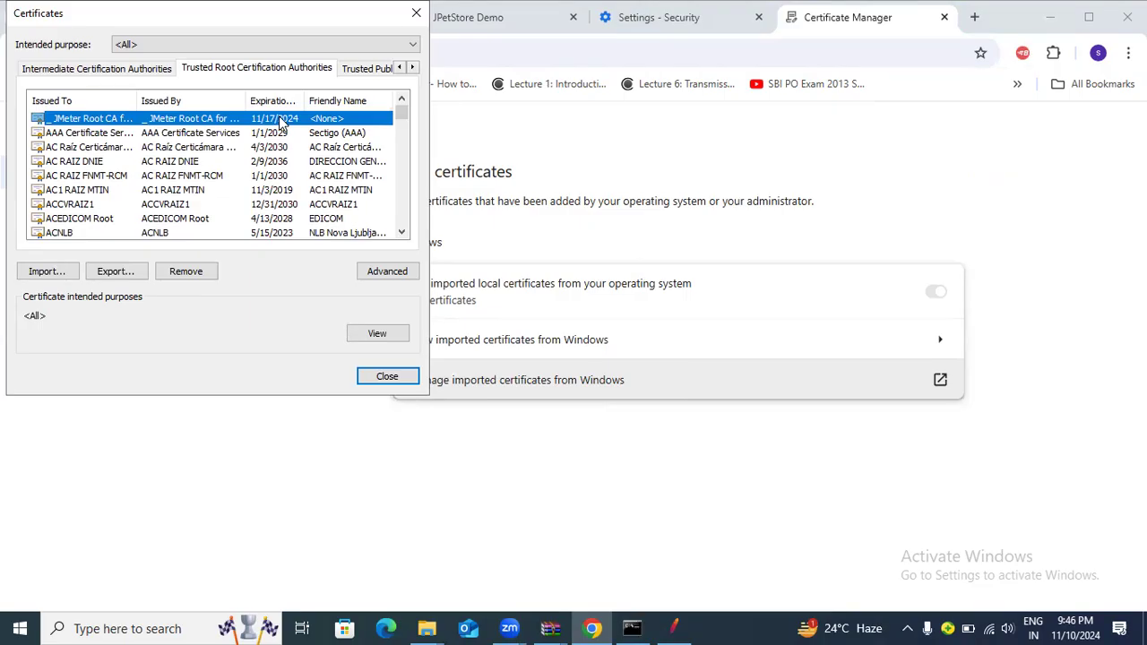
pyautogui.click(421, 14)
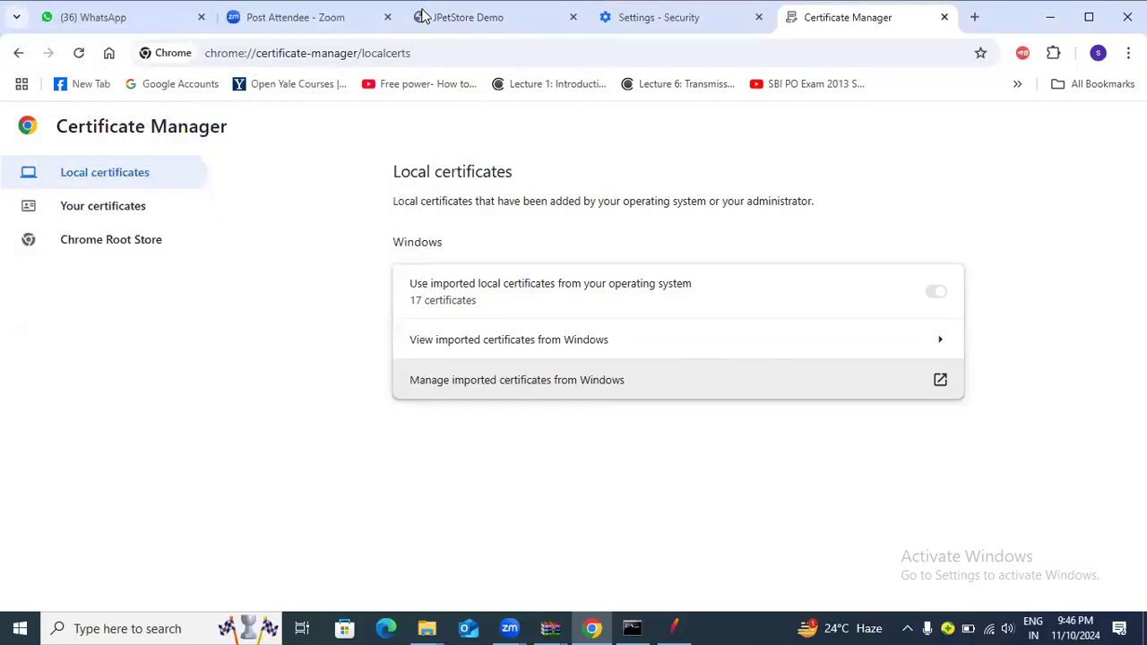
pyautogui.click(541, 394)
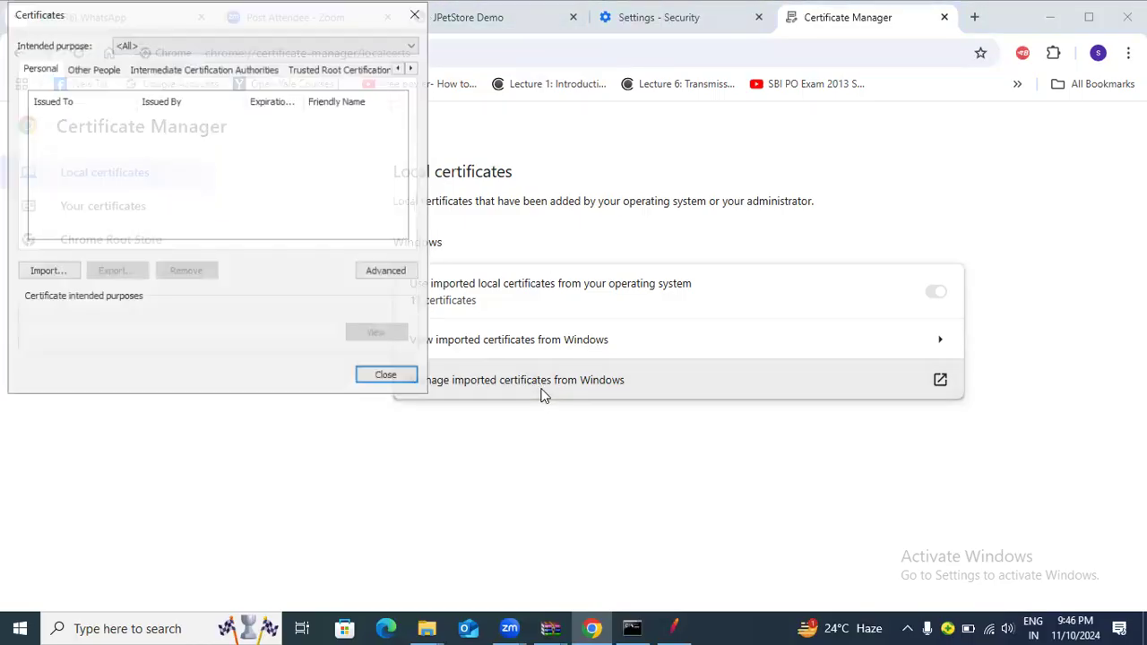
pyautogui.click(346, 69)
pyautogui.click(207, 121)
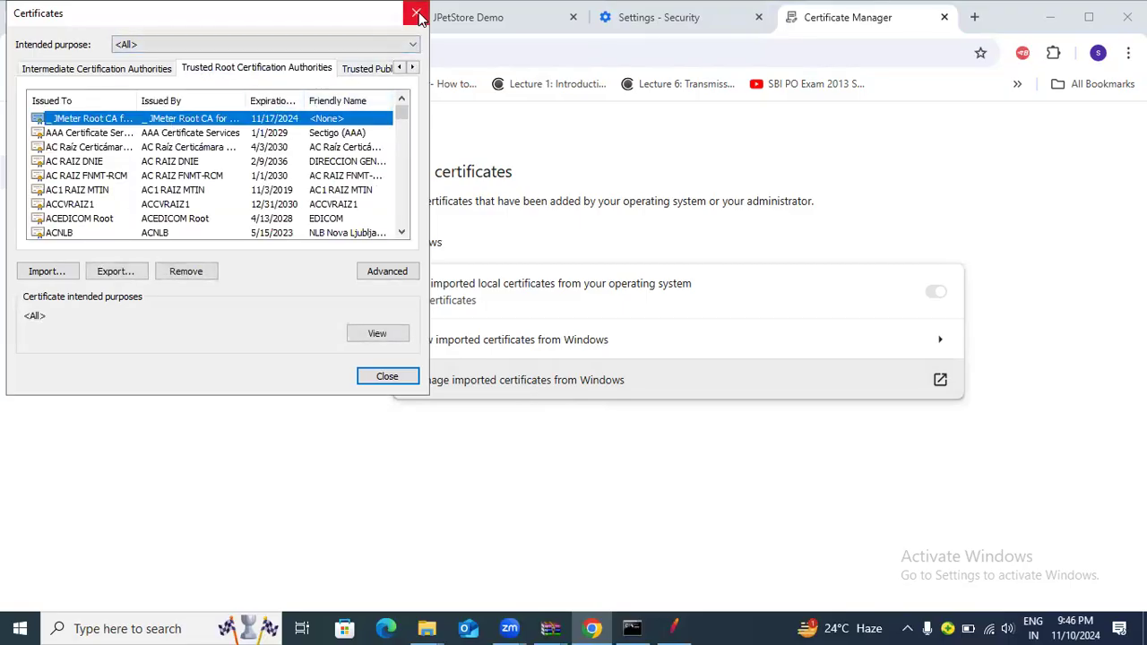
pyautogui.click(417, 15)
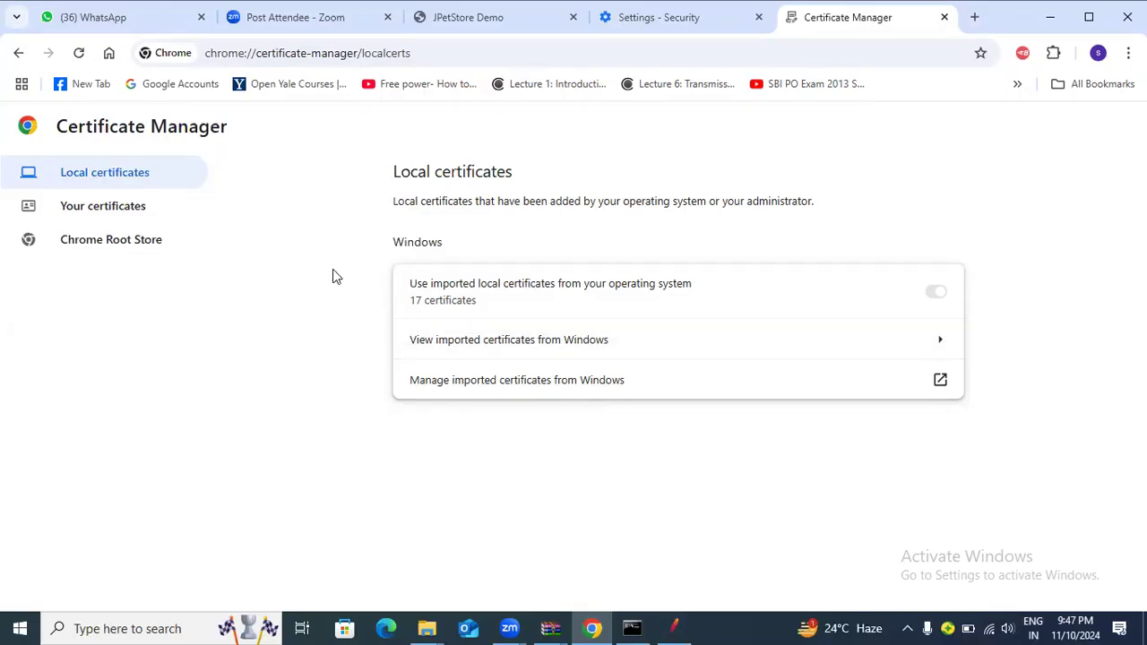
# Switch to JMeter and remove the Recording Controller from the Thread Group, confirming the removal.
pyautogui.hotkey('alt', 'Tab')
pyautogui.click(134, 162)
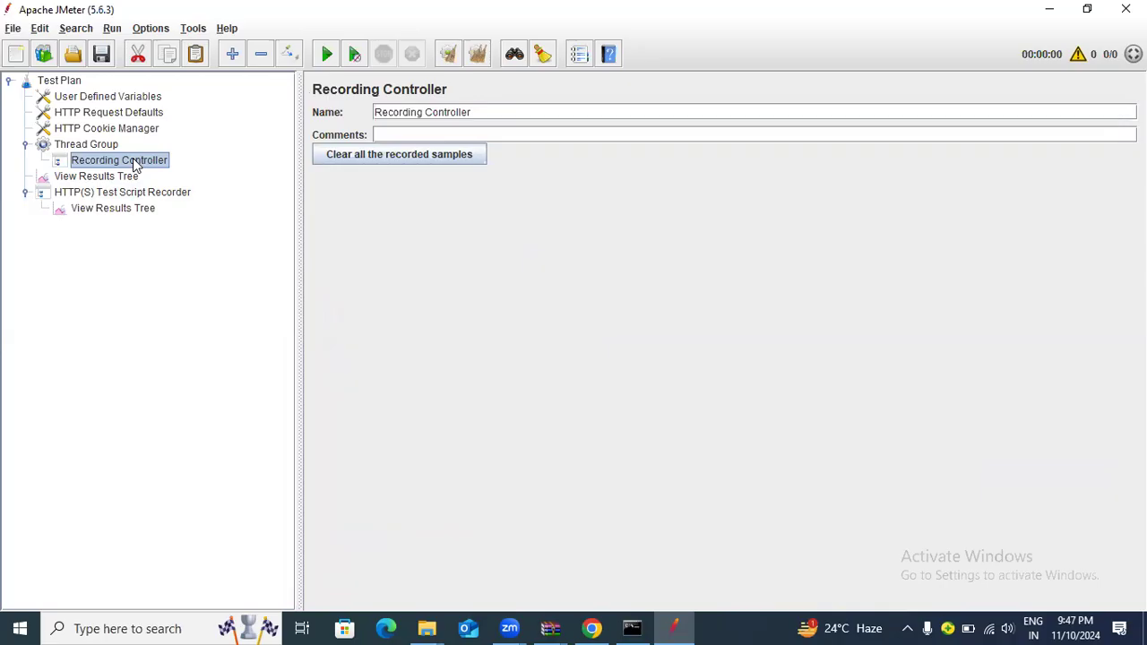
pyautogui.click(95, 148)
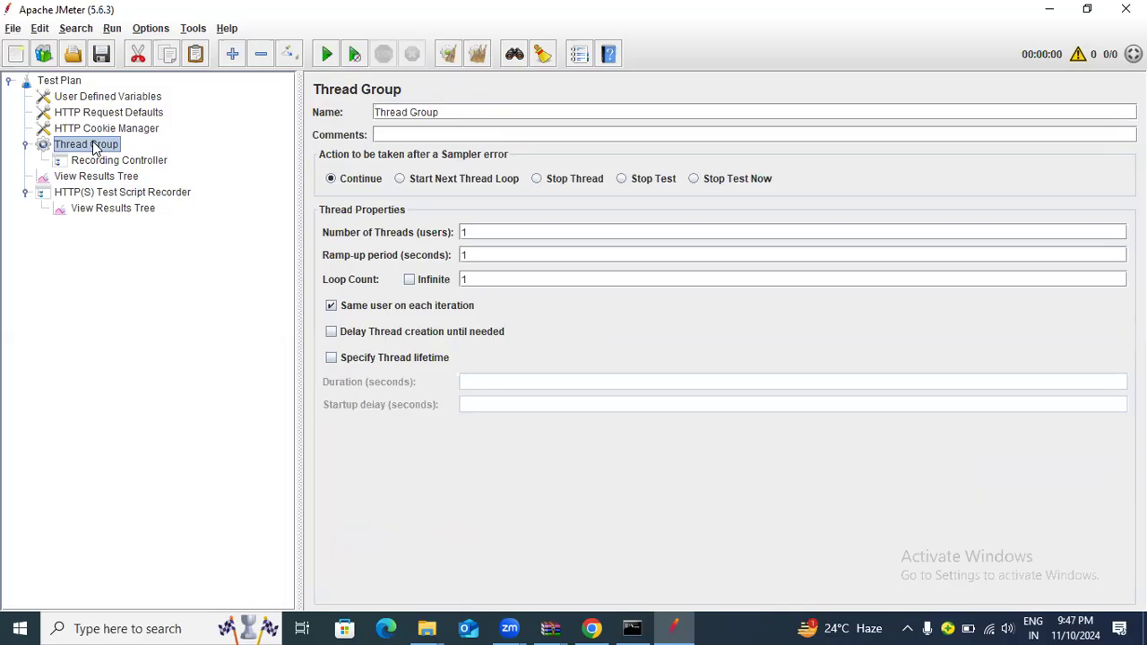
pyautogui.click(117, 163)
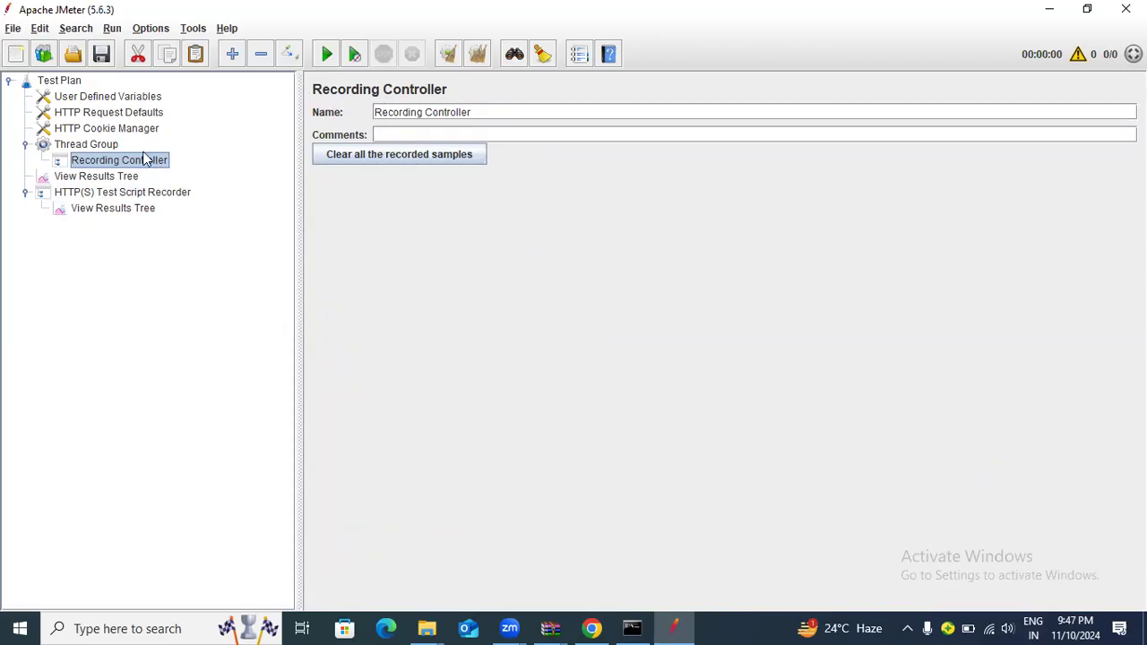
pyautogui.rightClick(145, 159)
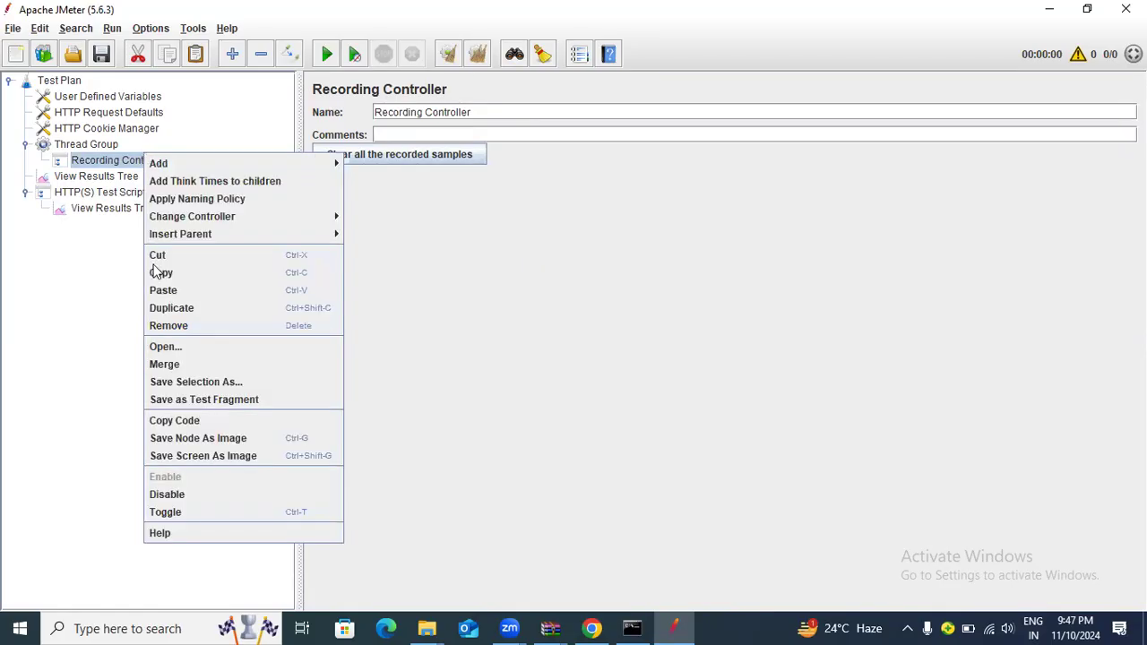
pyautogui.click(191, 327)
pyautogui.click(553, 331)
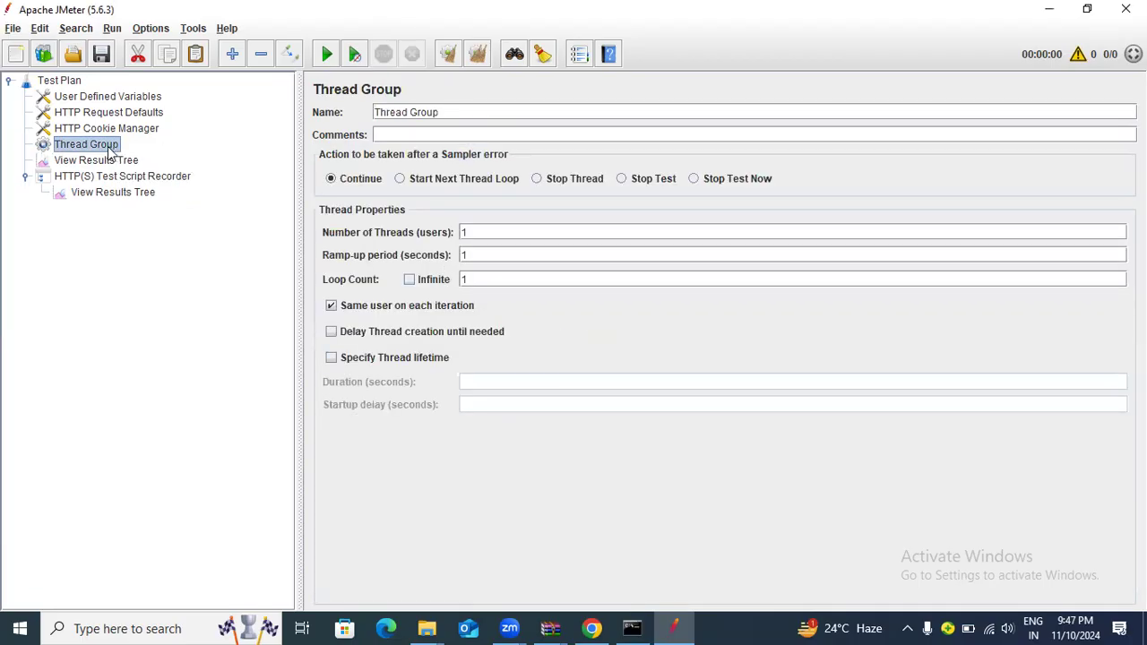
# Add a Transaction Controller logic controller to the Thread Group.
pyautogui.rightClick(106, 150)
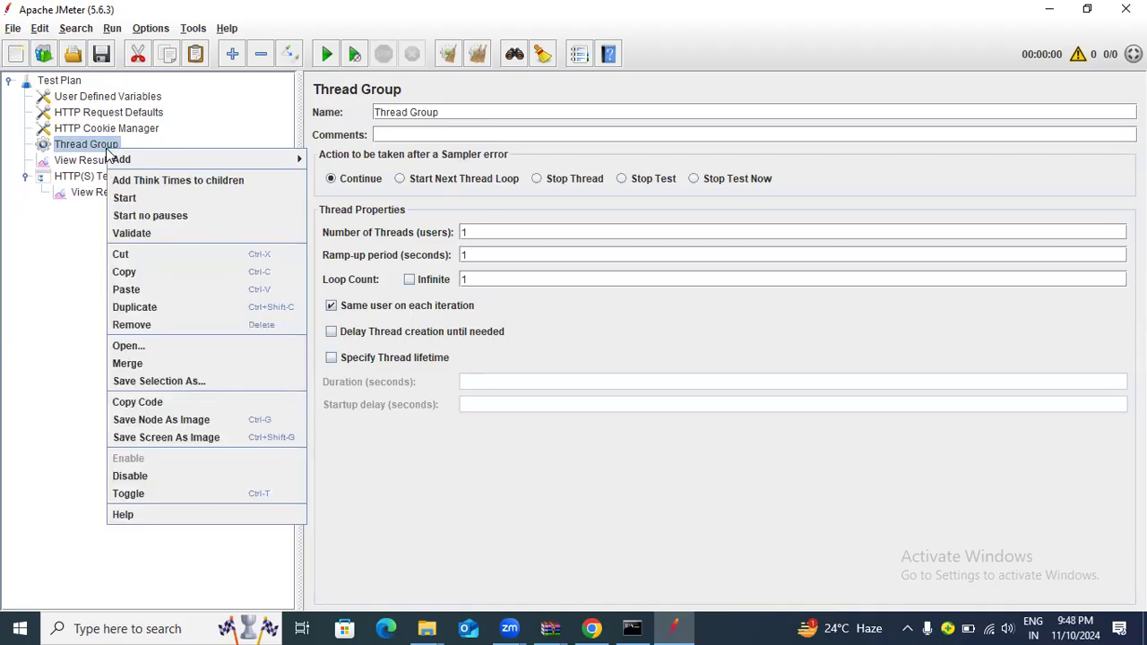
pyautogui.moveTo(255, 156)
pyautogui.moveTo(355, 160)
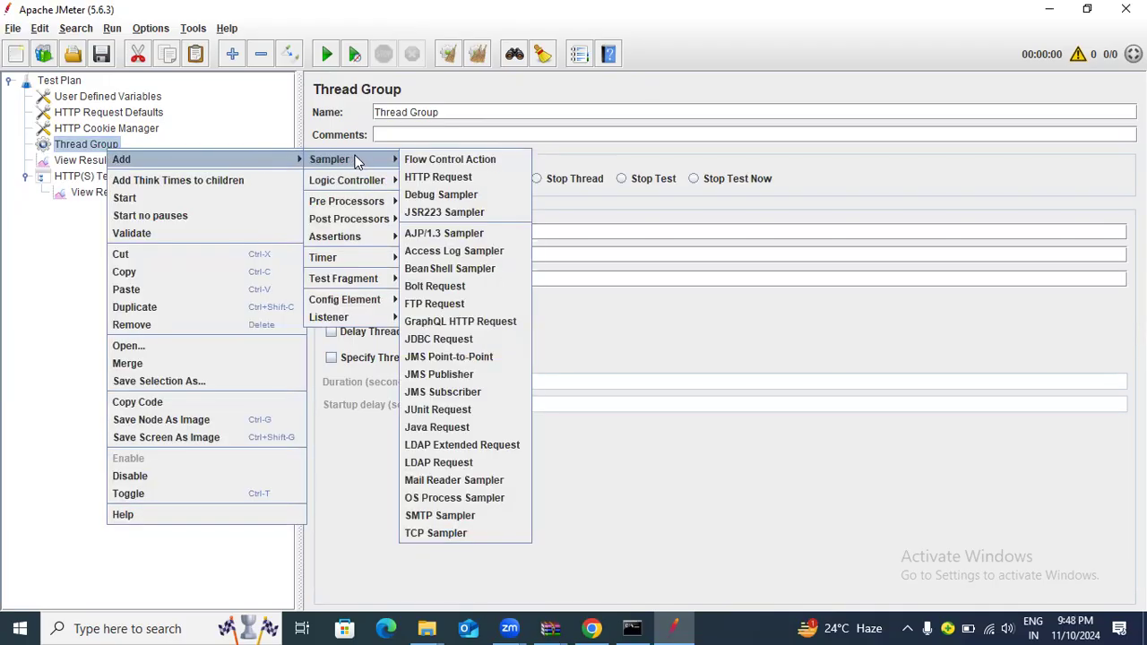
pyautogui.moveTo(364, 182)
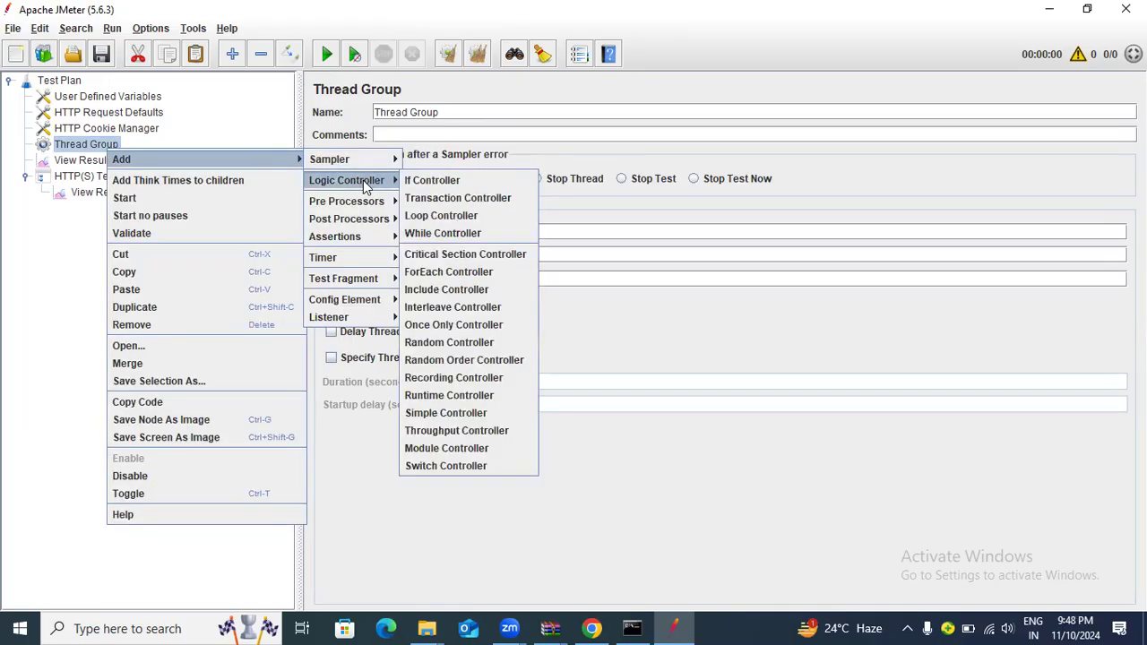
pyautogui.click(439, 196)
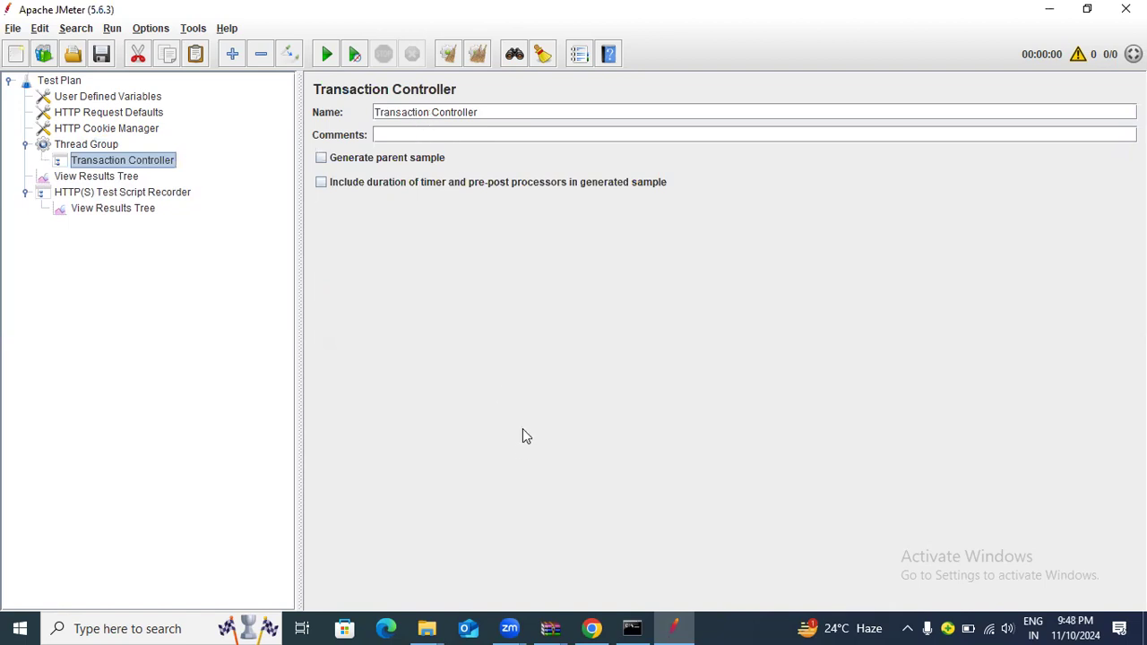
# Check the petstore.octoperf.com address in Chrome, and rename the Transaction Controller in JMeter as URL.
pyautogui.click(595, 627)
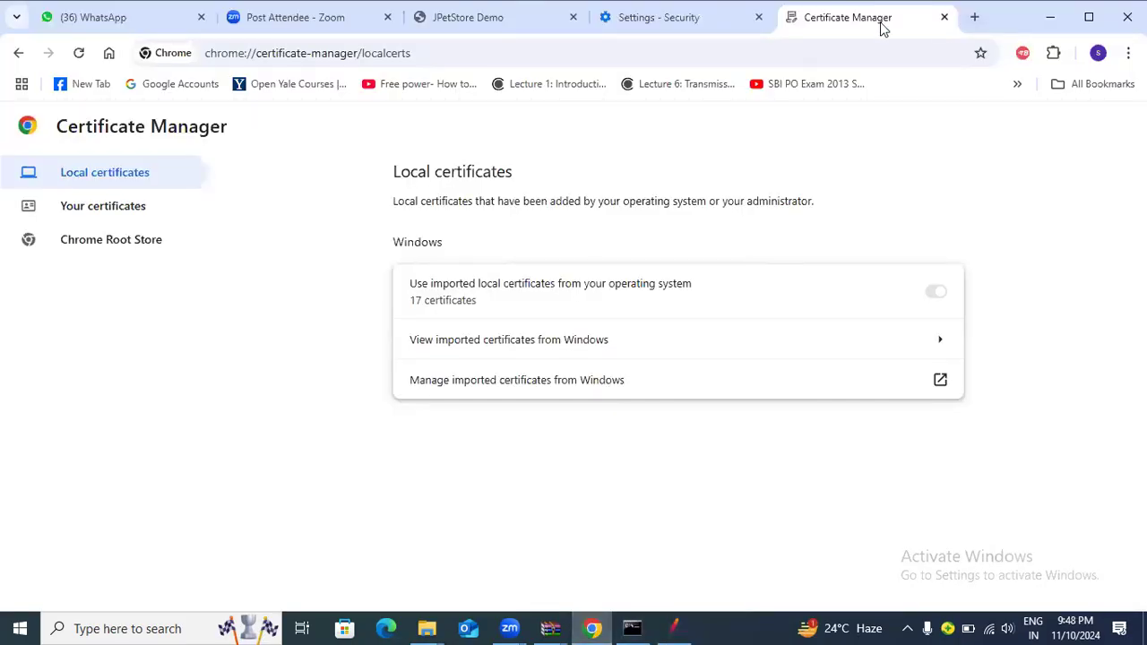
pyautogui.click(504, 19)
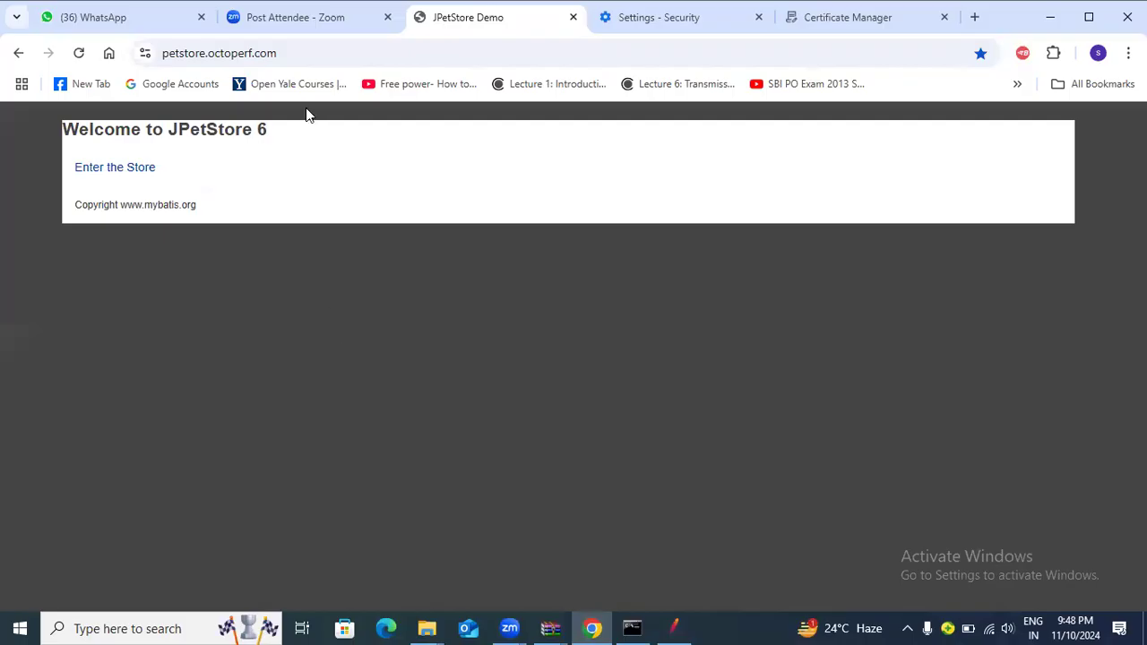
pyautogui.moveTo(299, 53); pyautogui.dragTo(148, 52)
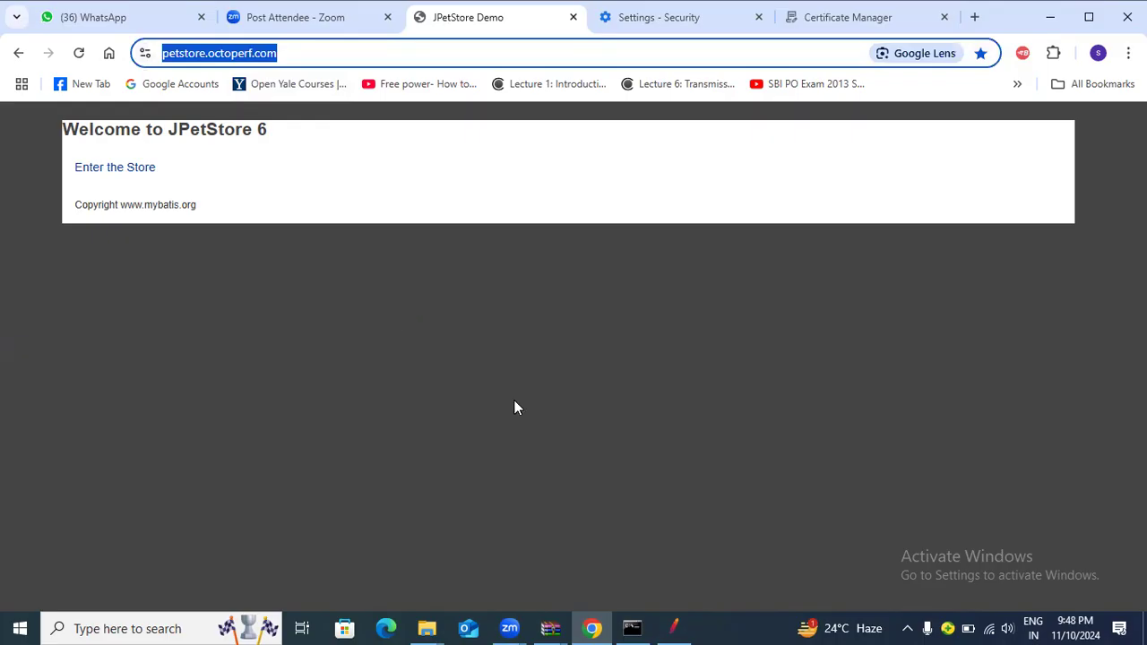
pyautogui.click(673, 625)
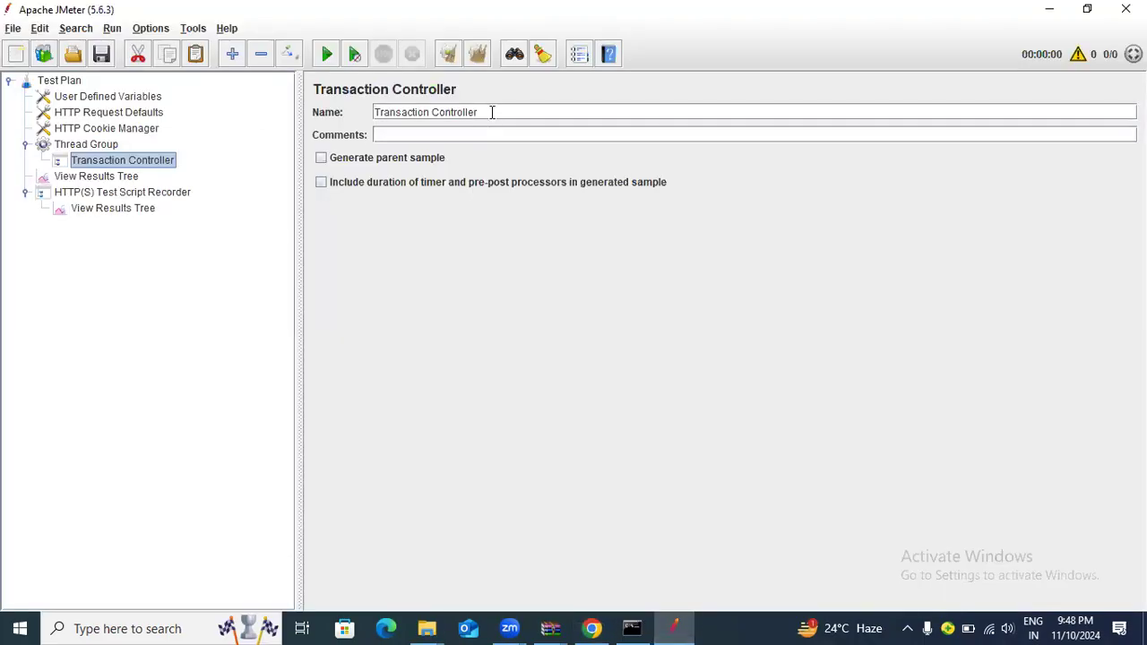
pyautogui.moveTo(493, 113); pyautogui.dragTo(357, 100)
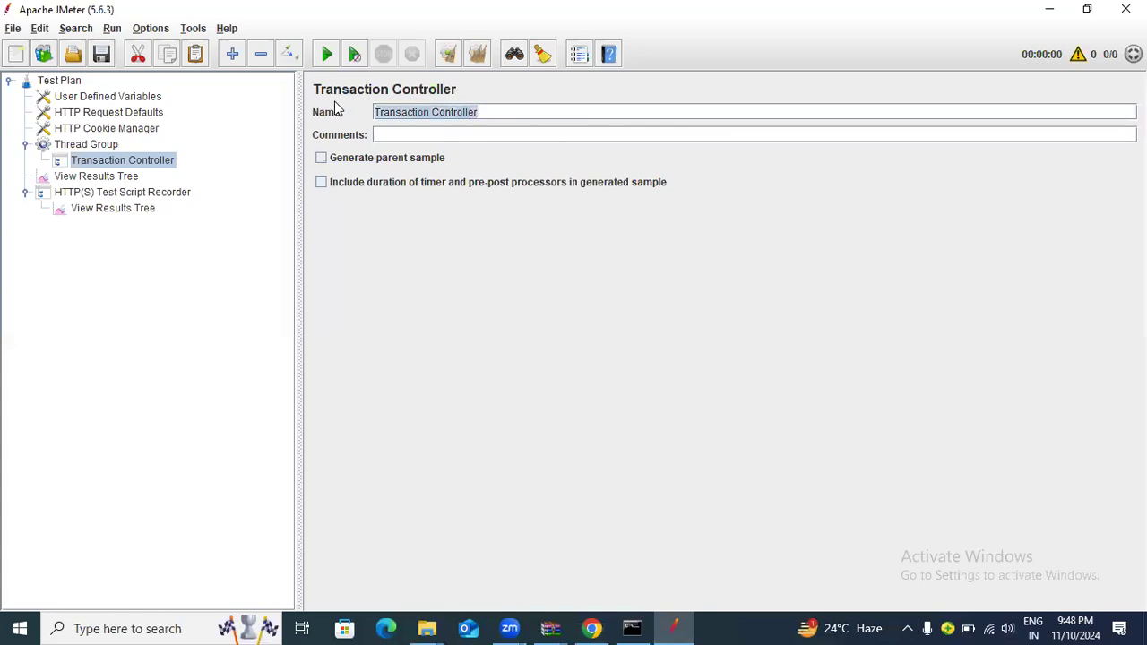
pyautogui.write('URL')
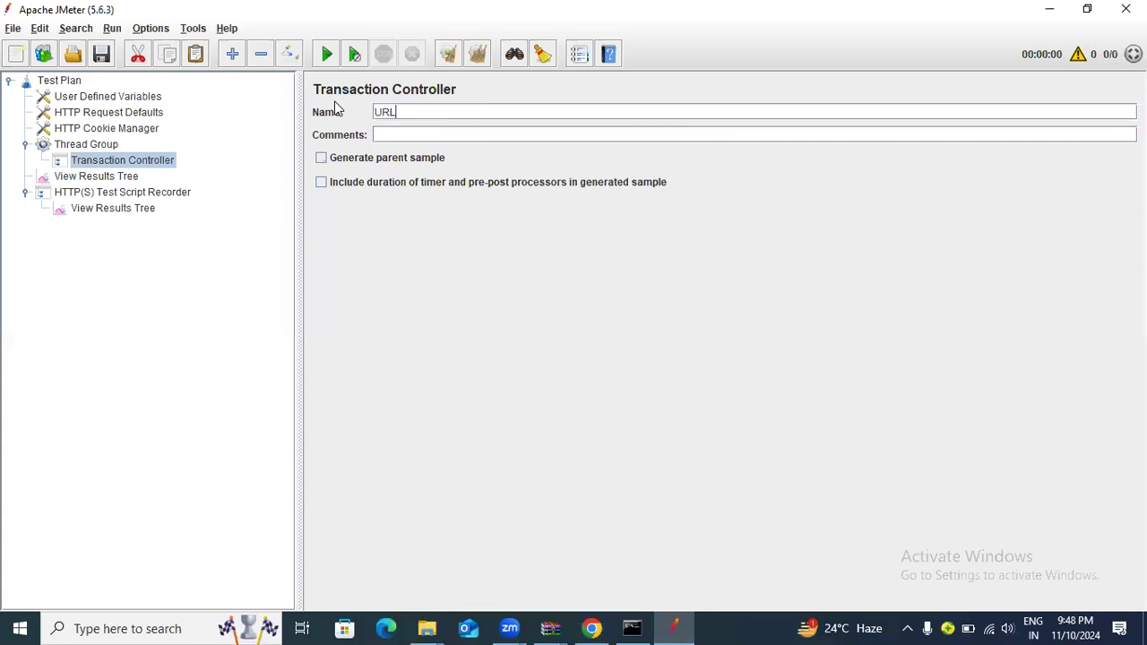
pyautogui.moveTo(436, 112); pyautogui.dragTo(356, 105)
pyautogui.click(126, 175)
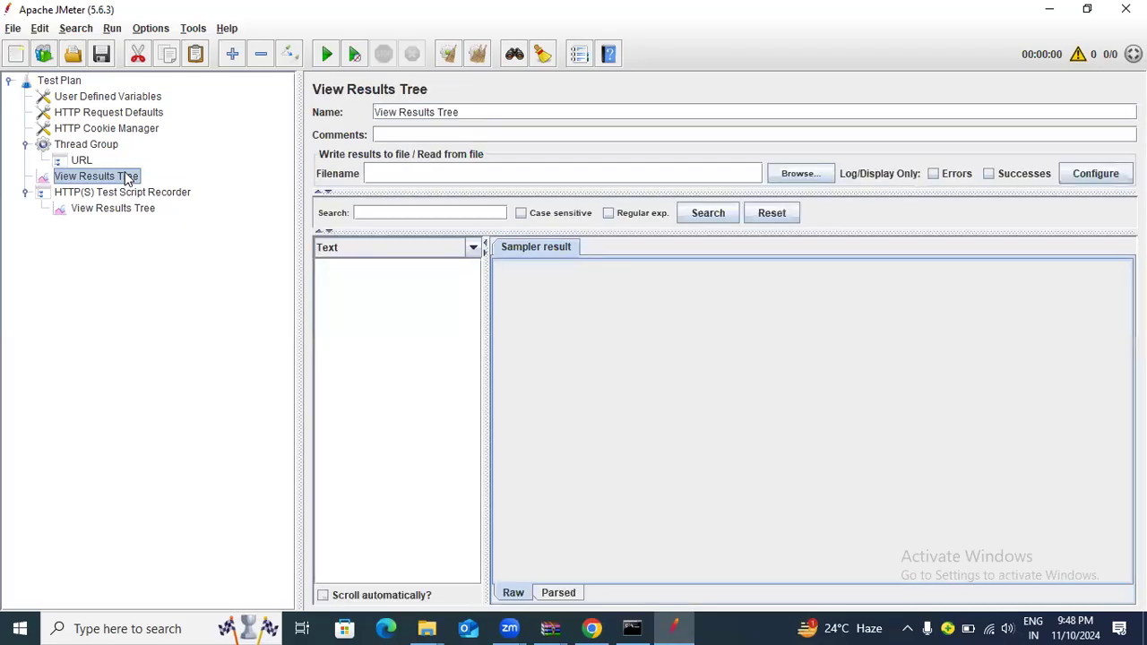
pyautogui.click(79, 162)
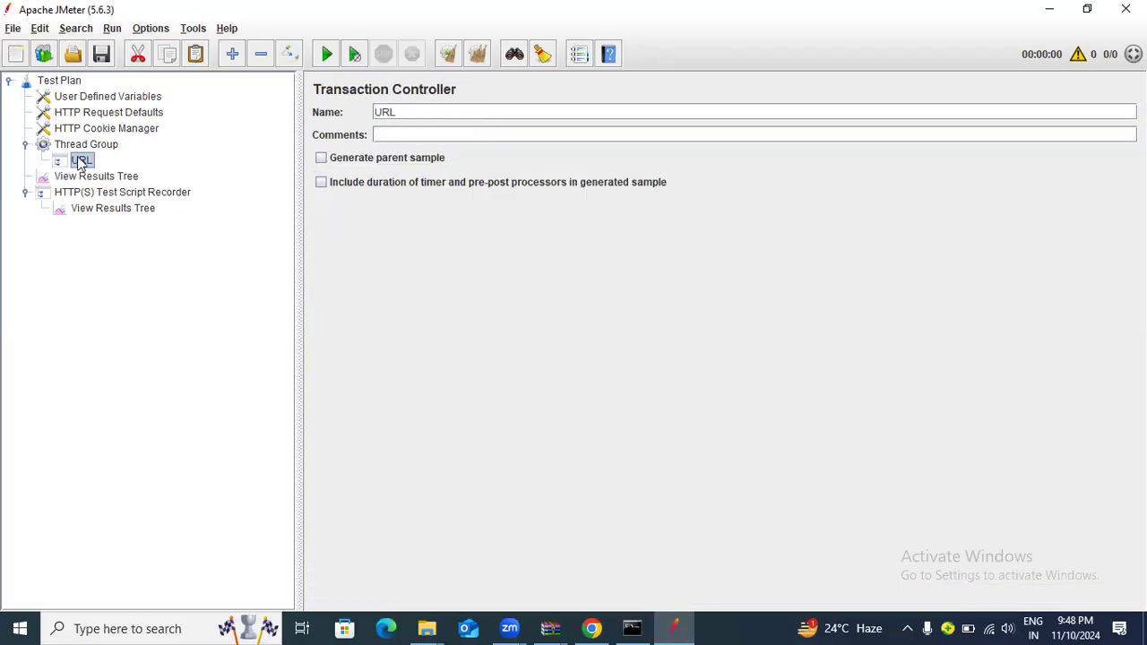
# Add a second Transaction Controller to the Thread Group, following the URL controller.
pyautogui.click(86, 144)
pyautogui.rightClick(88, 144)
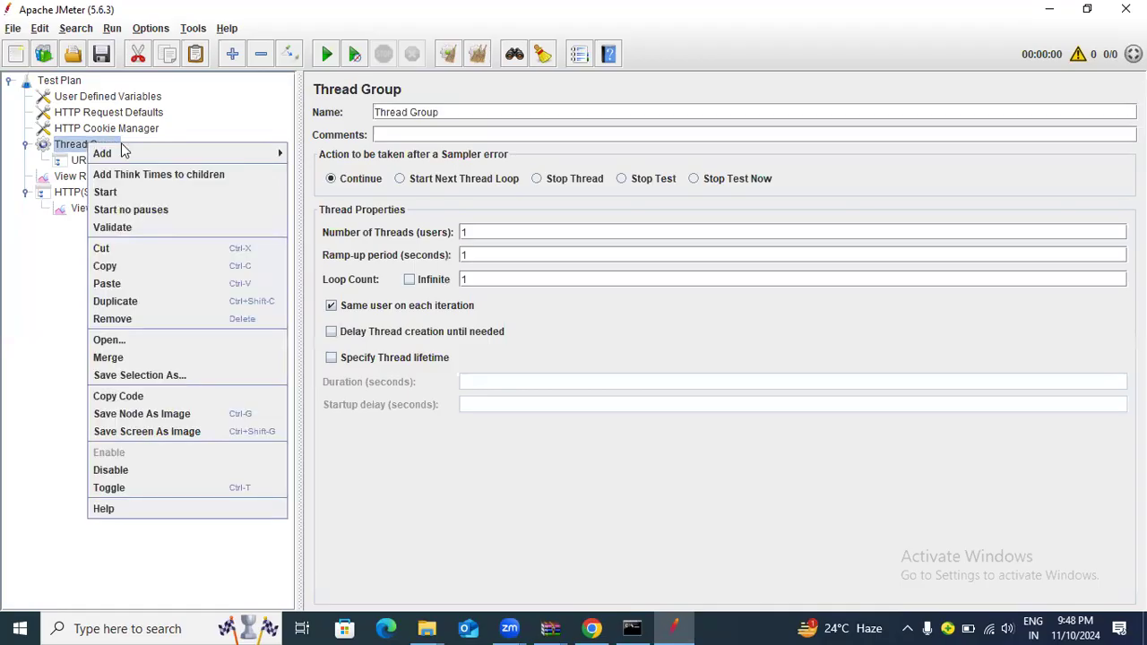
pyautogui.moveTo(330, 176)
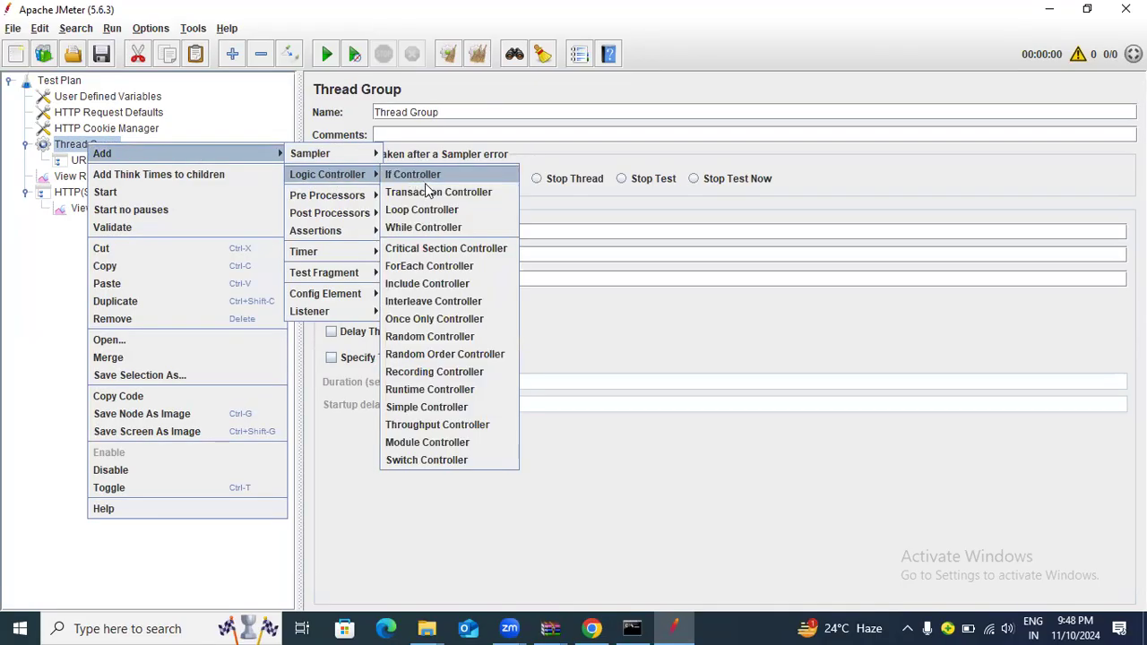
pyautogui.click(430, 190)
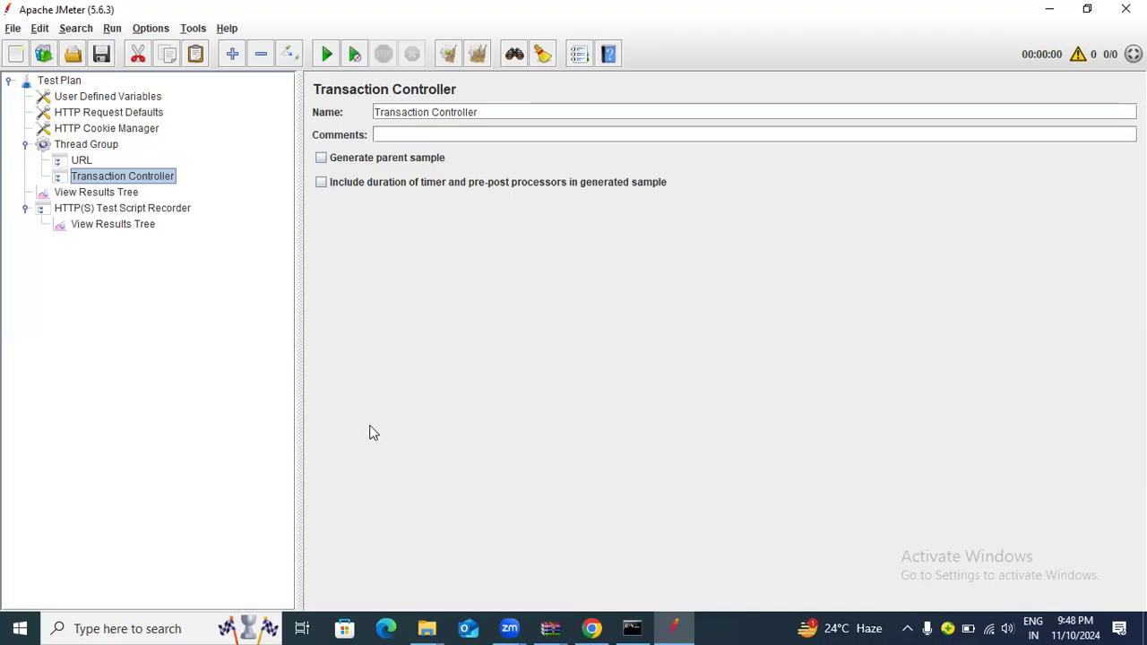
# Switch to Chrome and enter the store from the JPetStore welcome page.
pyautogui.hotkey('alt', 'Tab')
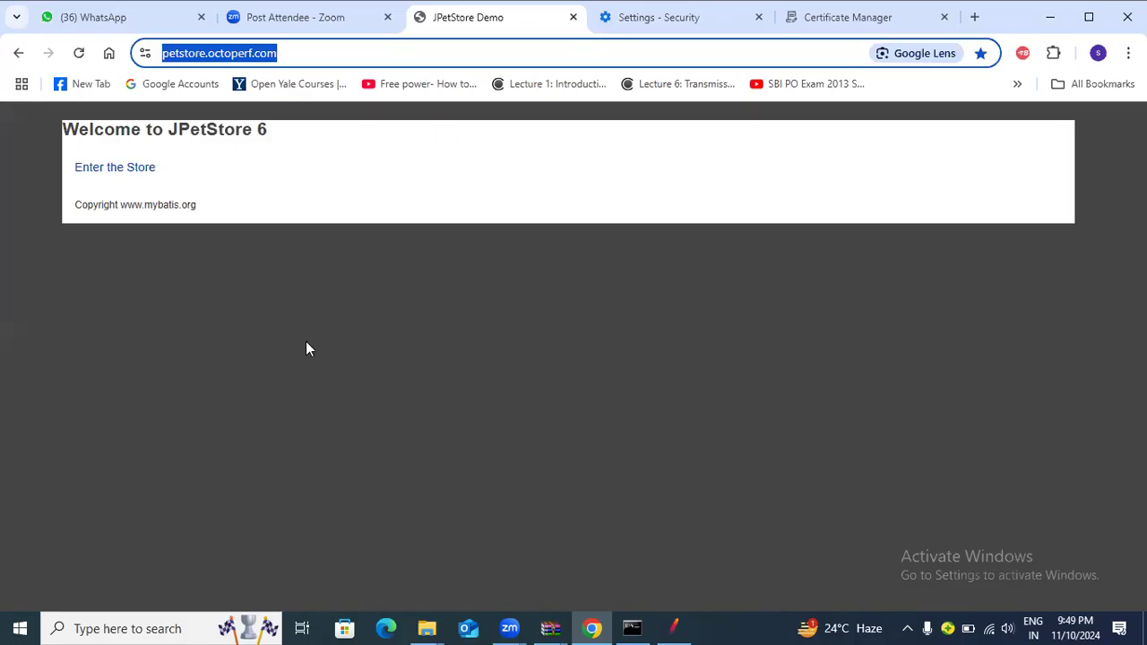
pyautogui.click(280, 321)
pyautogui.click(137, 171)
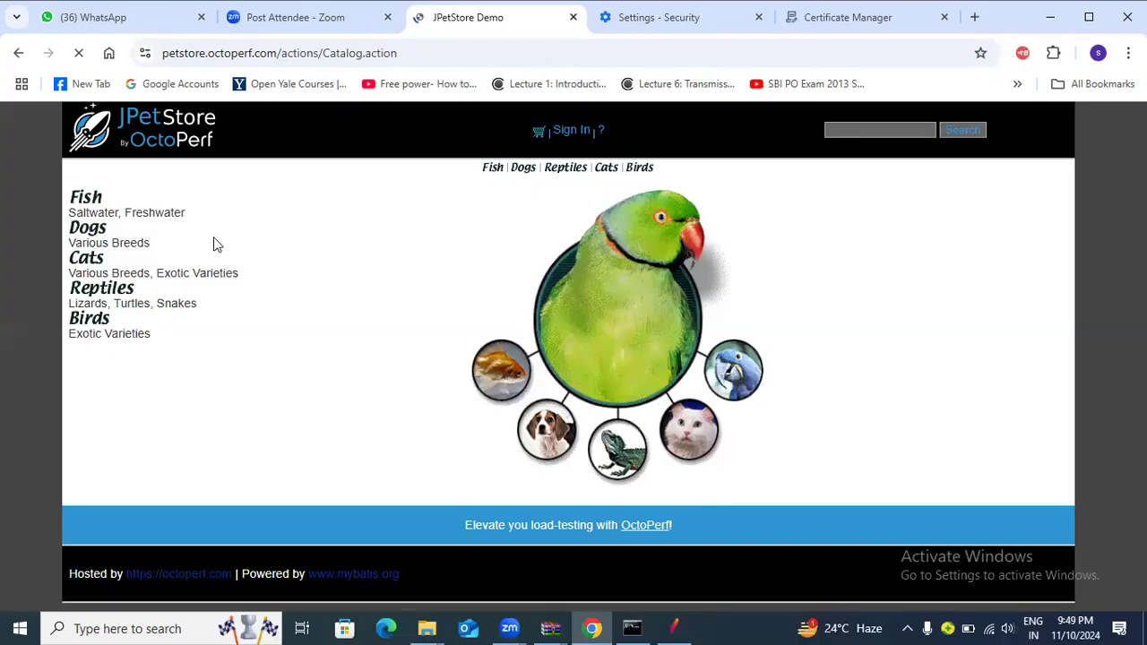
# Switch back to JMeter and rename the second Transaction Controller as Enterthestore.
pyautogui.hotkey('alt', 'Tab')
pyautogui.moveTo(523, 113); pyautogui.dragTo(307, 117)
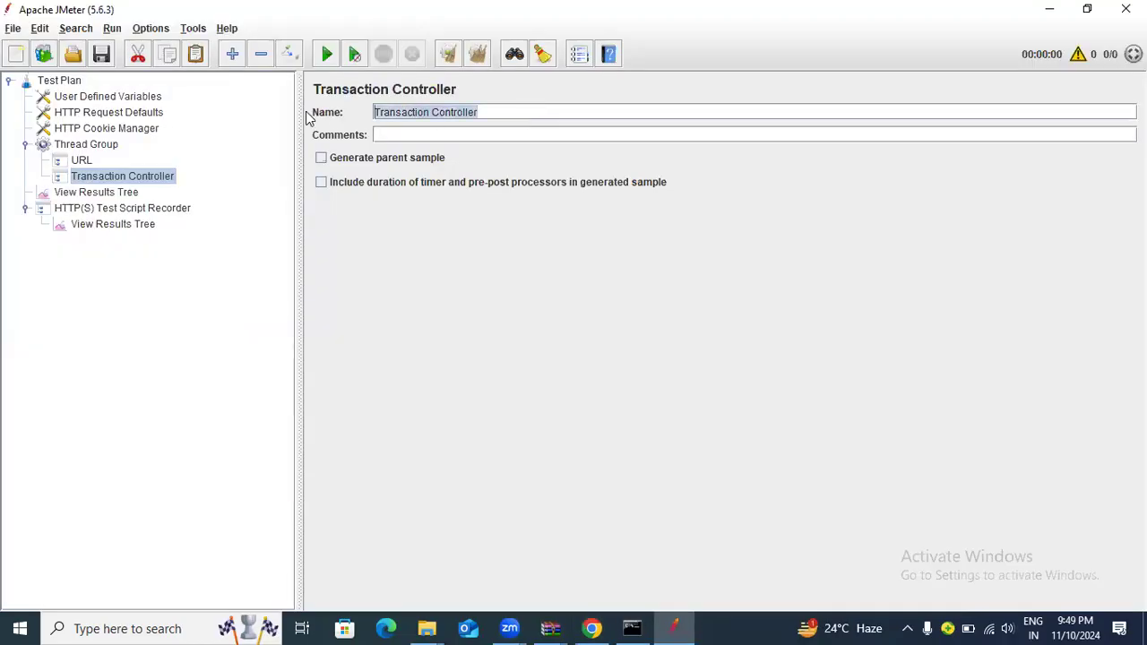
pyautogui.write('Ent')
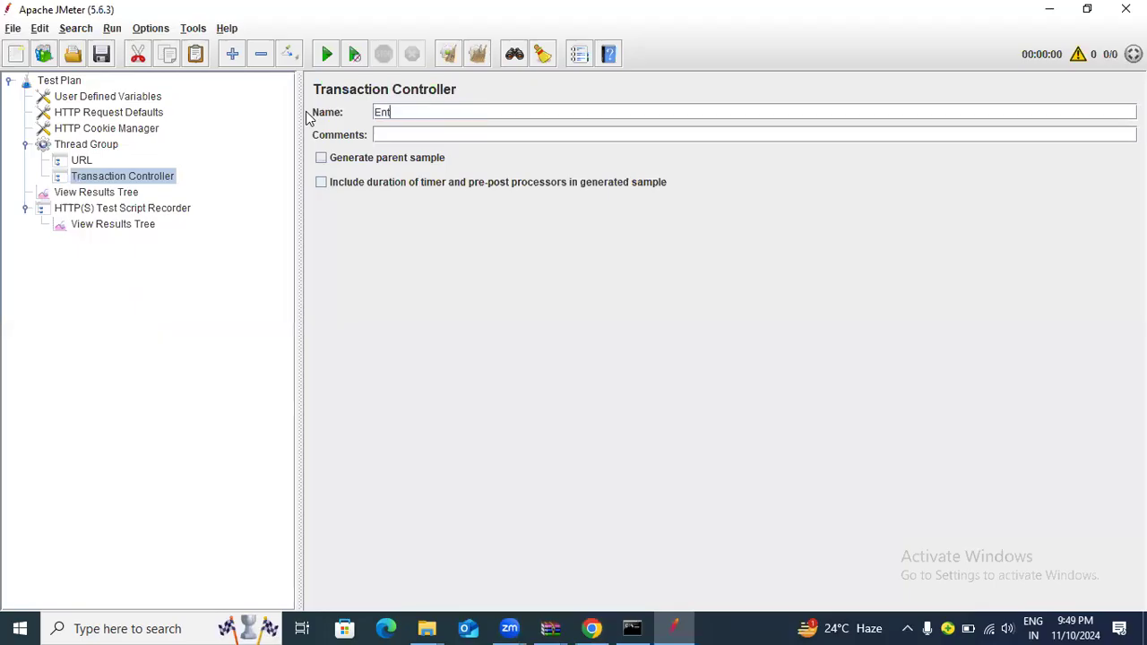
pyautogui.write('erthestore')
# Add a third Transaction Controller to the Thread Group, following Enterthestore.
pyautogui.click(96, 145)
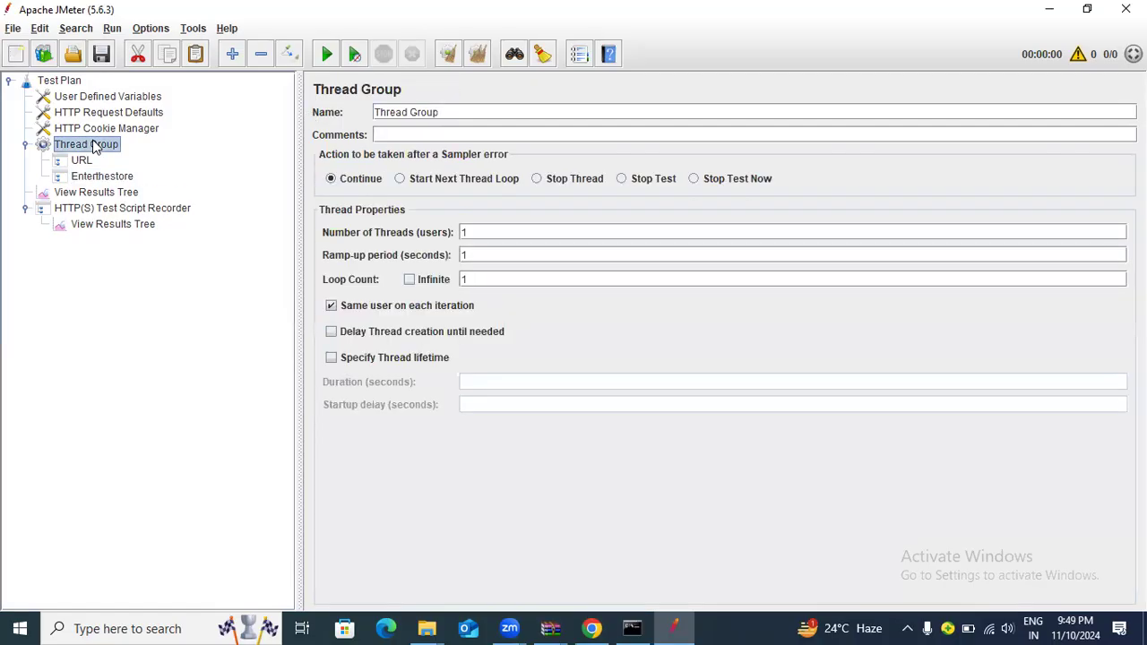
pyautogui.rightClick(96, 146)
pyautogui.moveTo(179, 152)
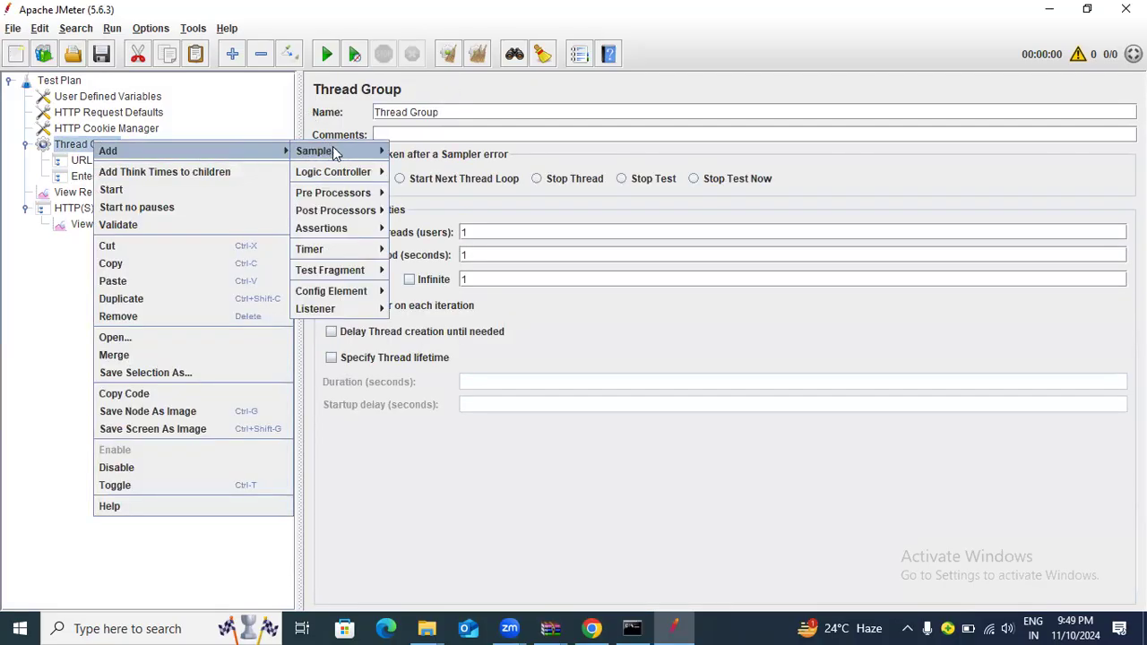
pyautogui.moveTo(348, 175)
pyautogui.click(428, 189)
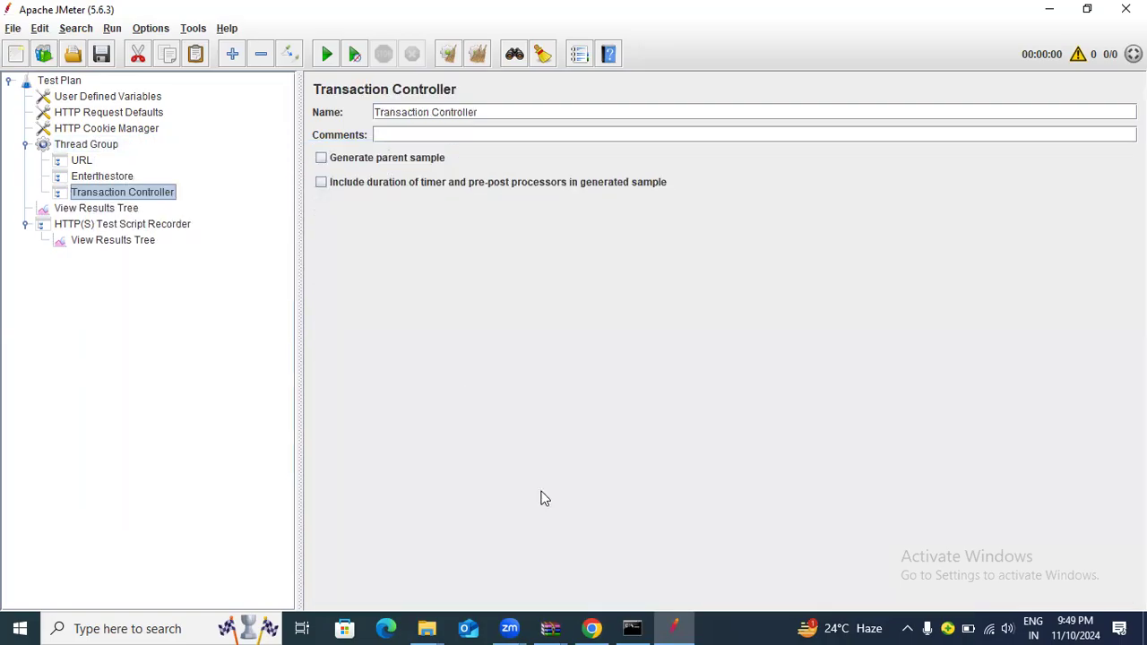
# Open the JPetStore sign-in page in Chrome, and rename the third Transaction Controller in JMeter as Signin.
pyautogui.hotkey('alt', 'Tab')
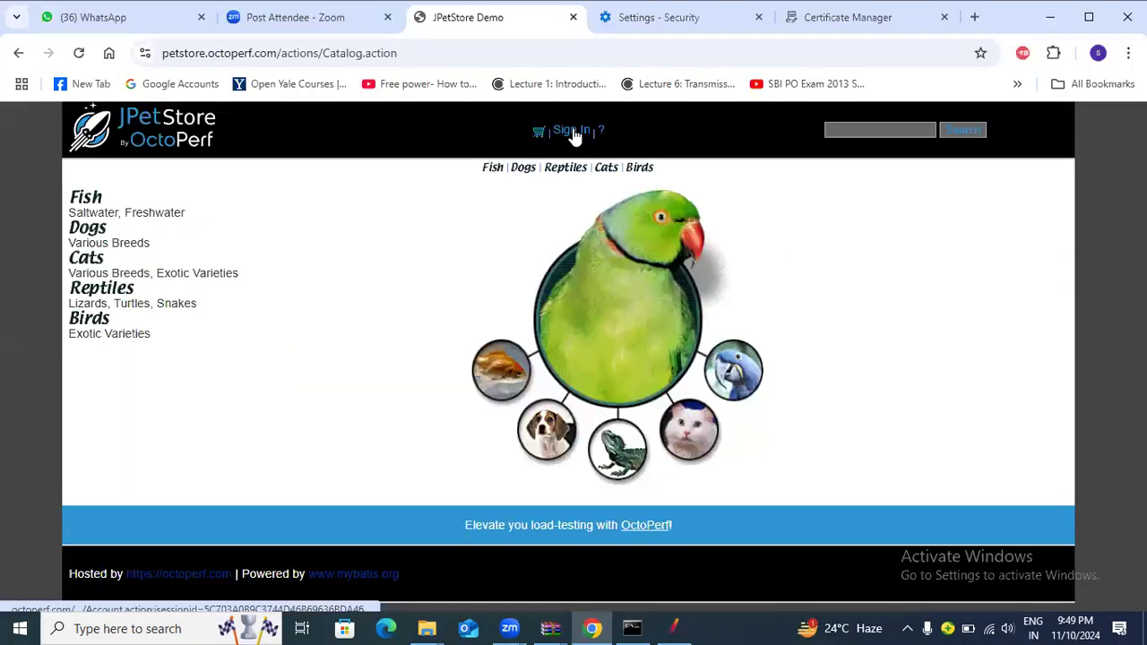
pyautogui.click(573, 132)
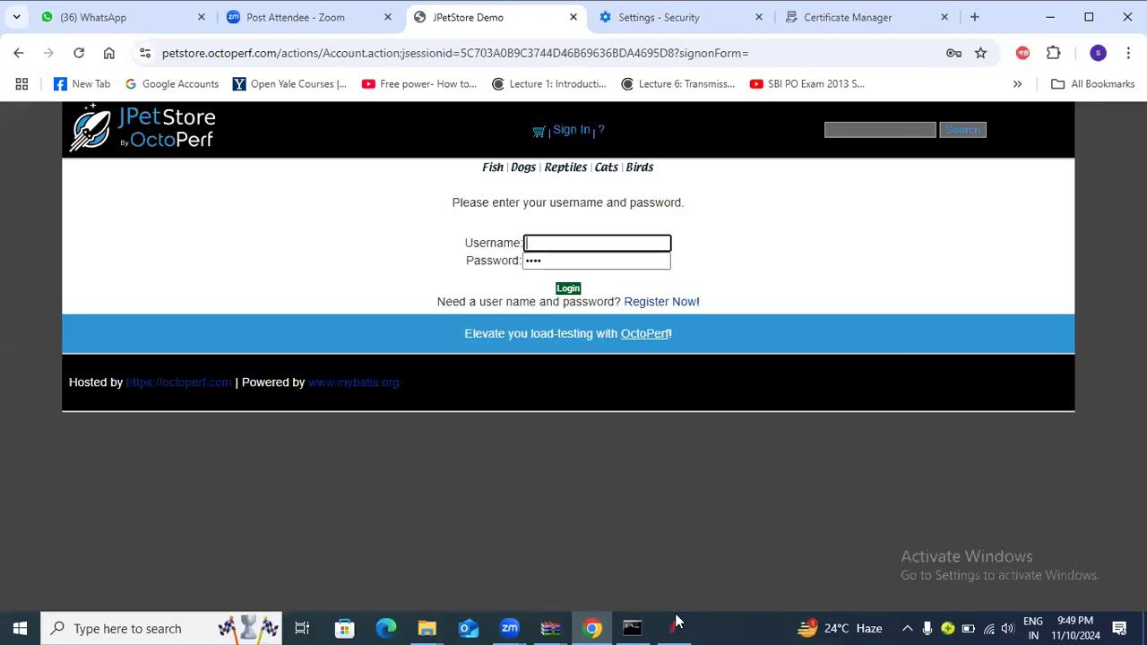
pyautogui.hotkey('alt', 'Tab')
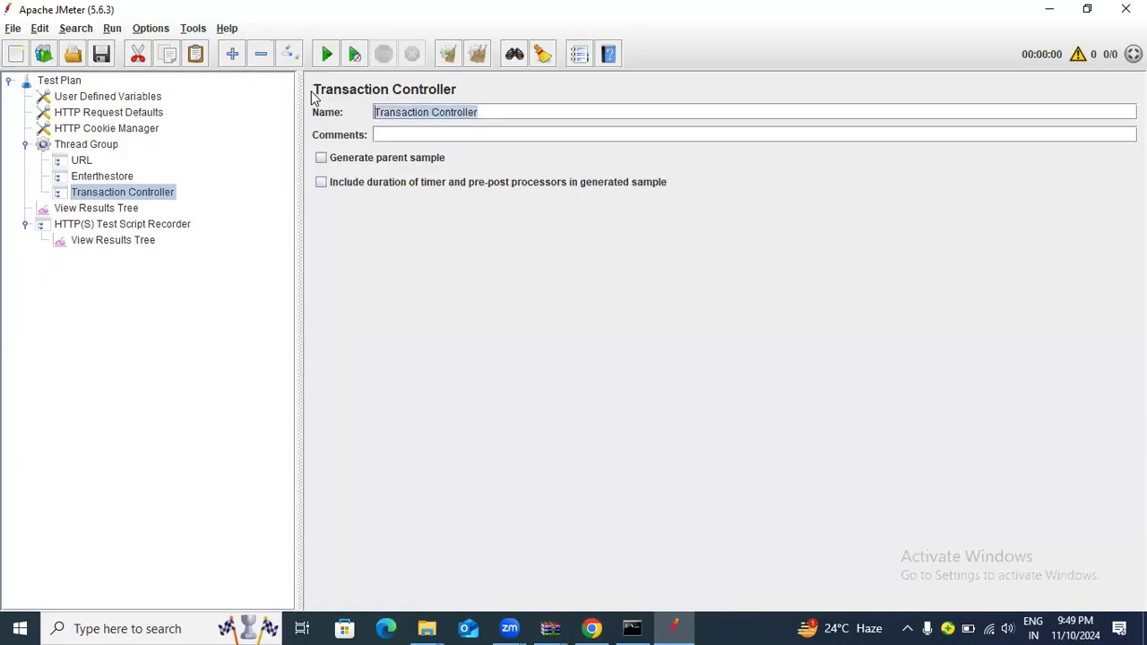
pyautogui.write('Si')
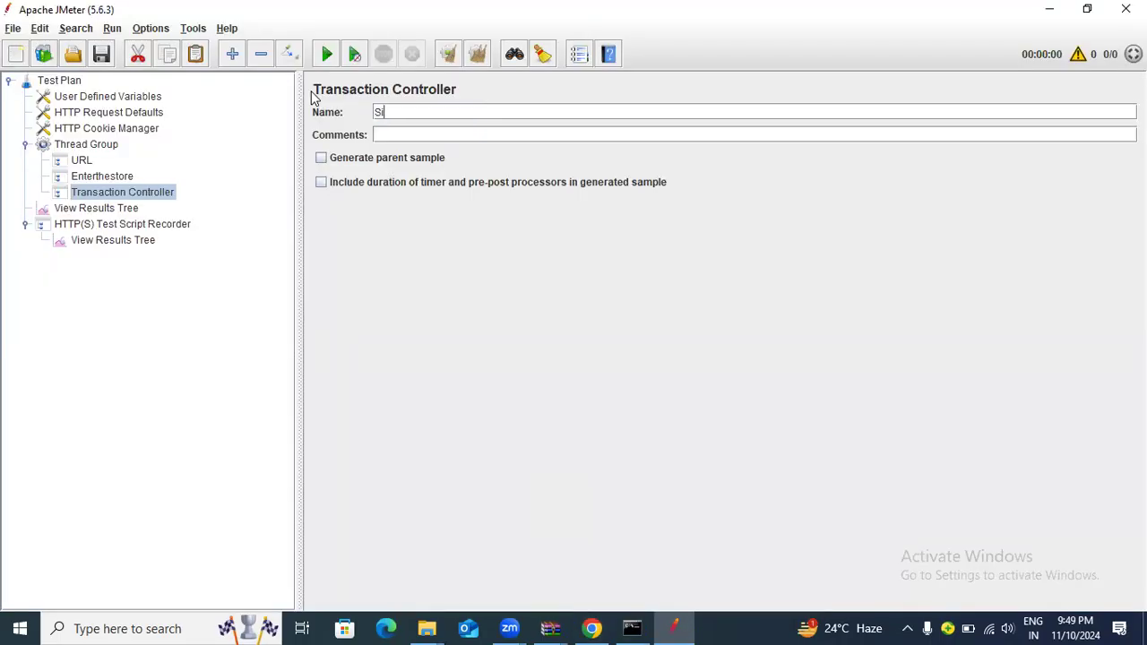
pyautogui.write('gnin')
pyautogui.click(80, 176)
pyautogui.click(93, 193)
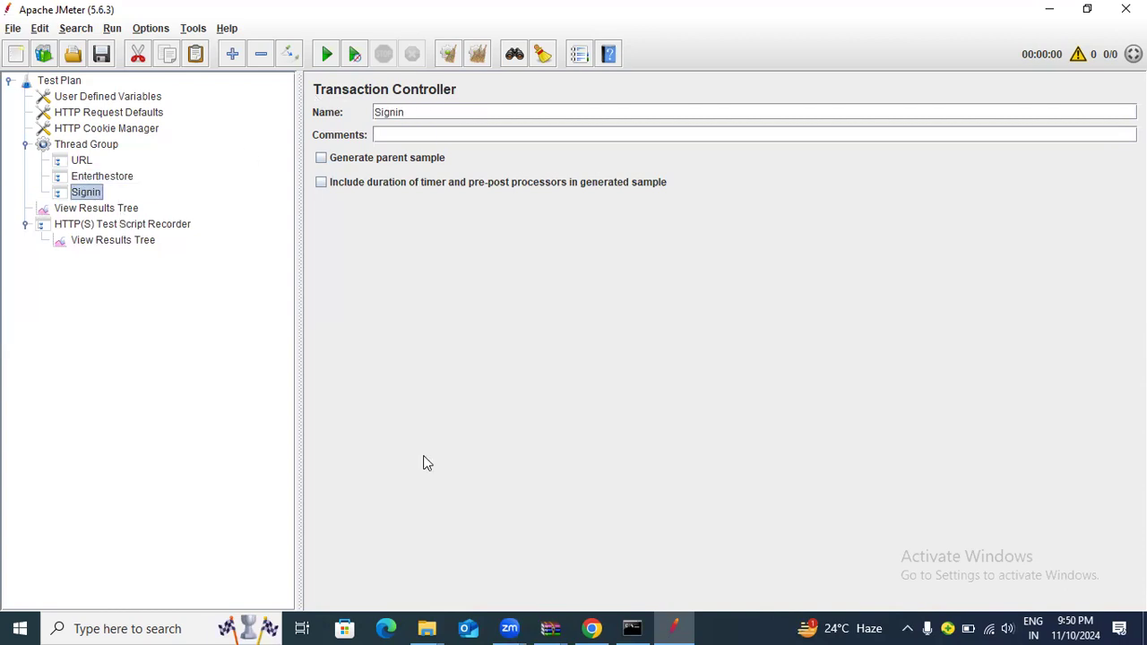
# Open the store's new-account registration page in Chrome, and add a fourth Transaction Controller to JMeter's Thread Group.
pyautogui.hotkey('alt', 'Tab')
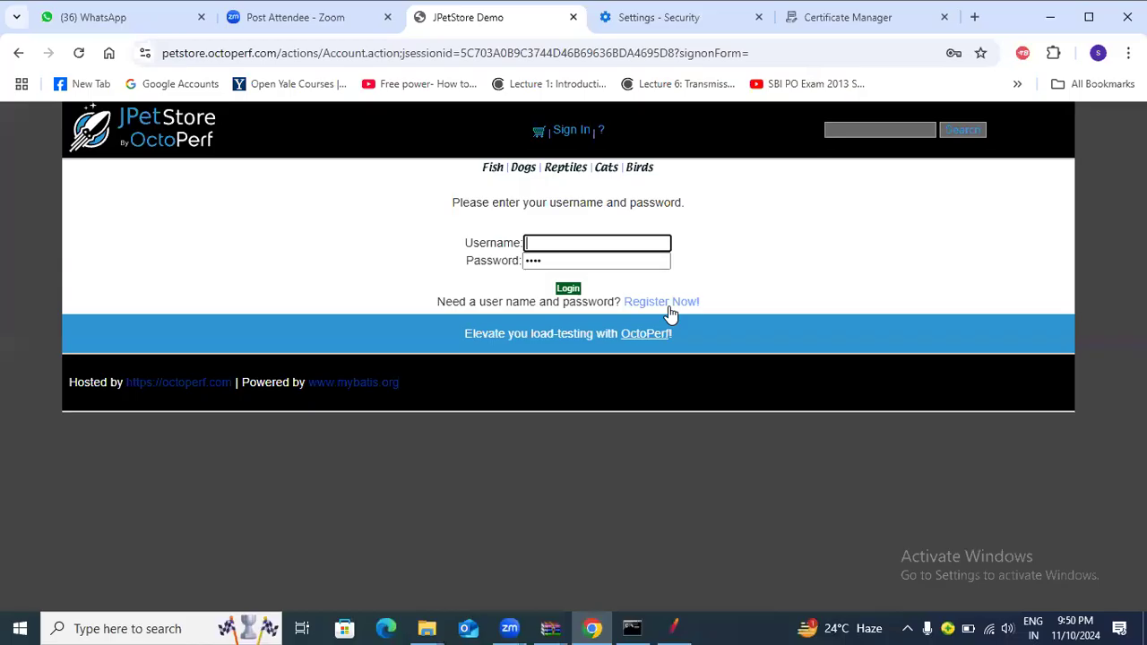
pyautogui.click(668, 305)
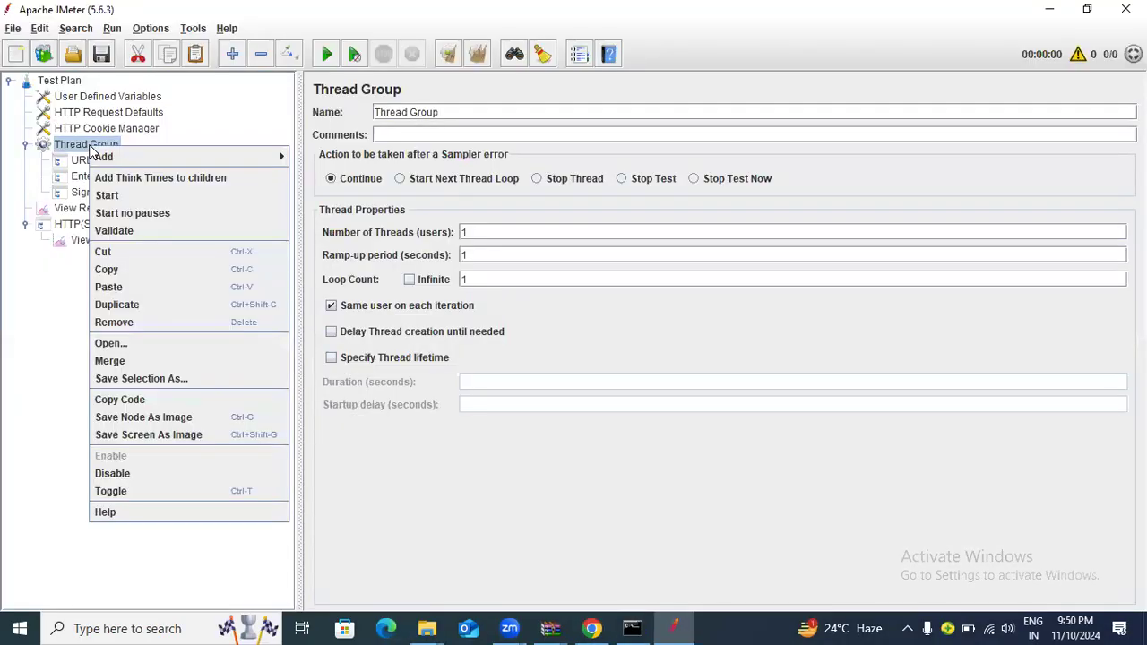
pyautogui.moveTo(277, 158)
pyautogui.moveTo(318, 184)
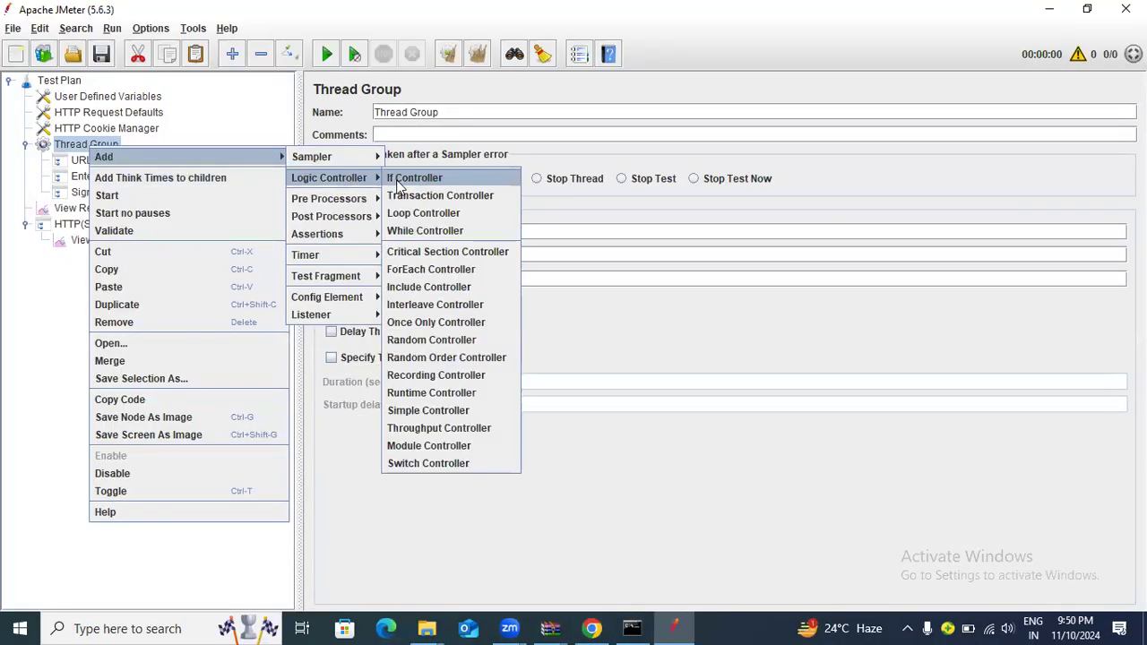
pyautogui.click(421, 195)
# Rename the fourth Transaction Controller as Register.
pyautogui.moveTo(491, 111); pyautogui.dragTo(358, 111)
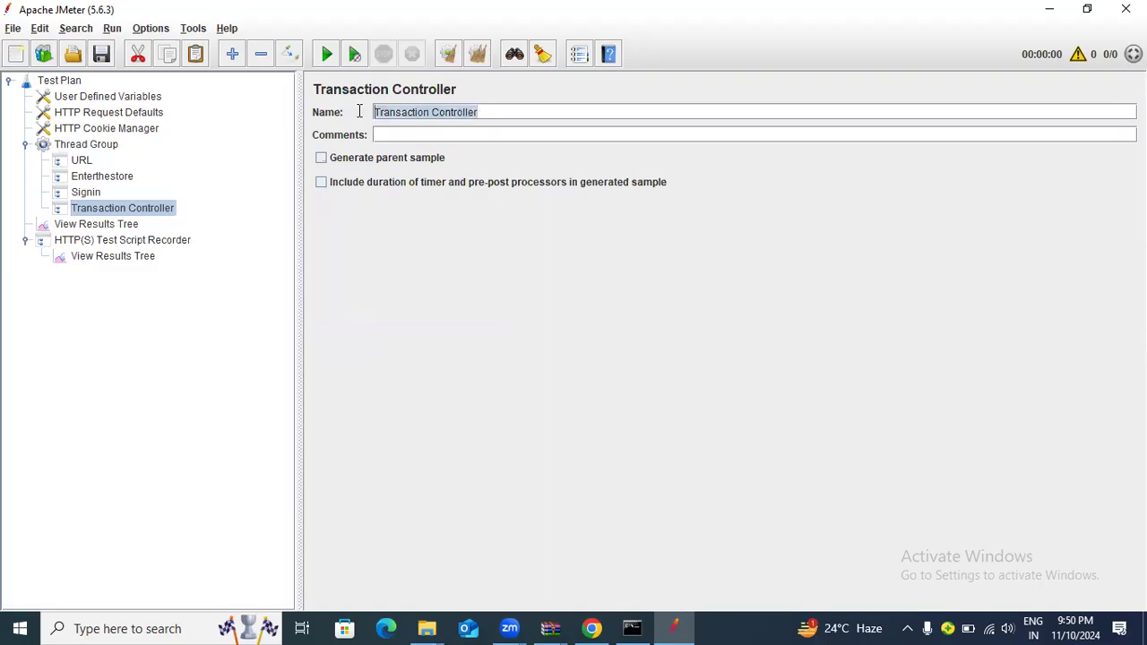
pyautogui.write('Register')
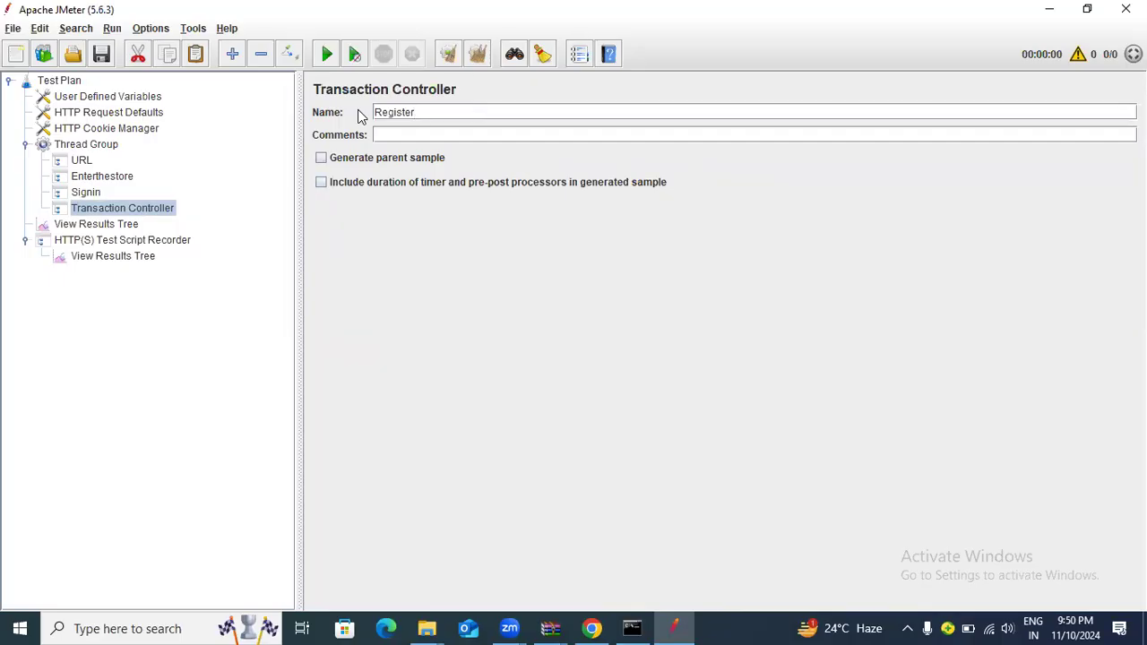
pyautogui.click(82, 178)
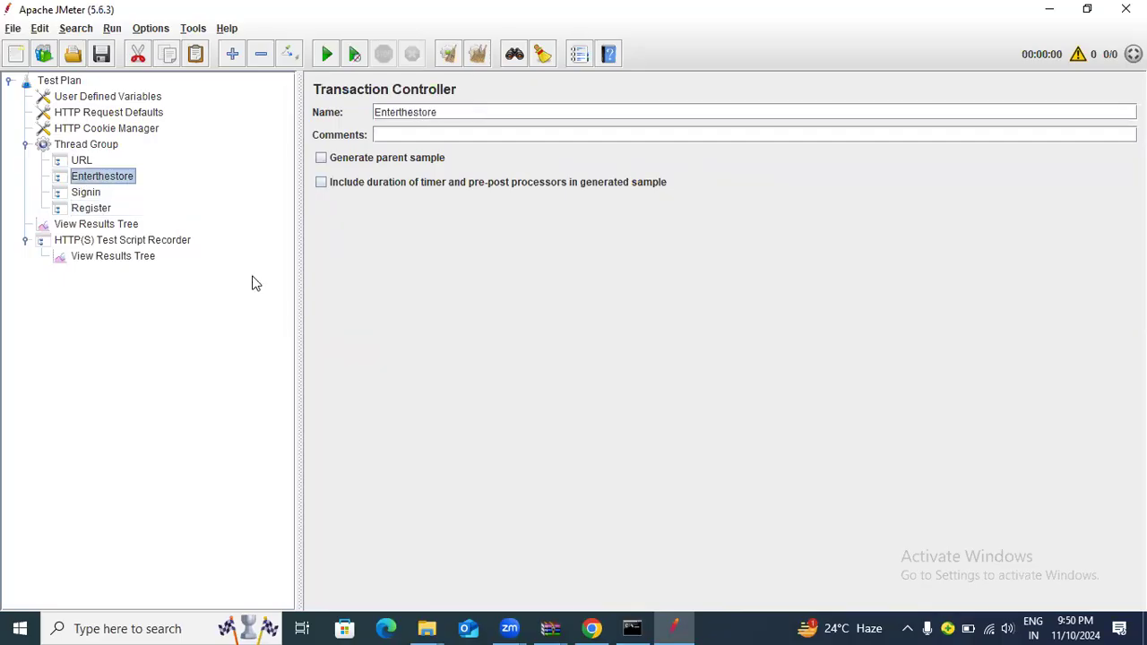
pyautogui.click(92, 208)
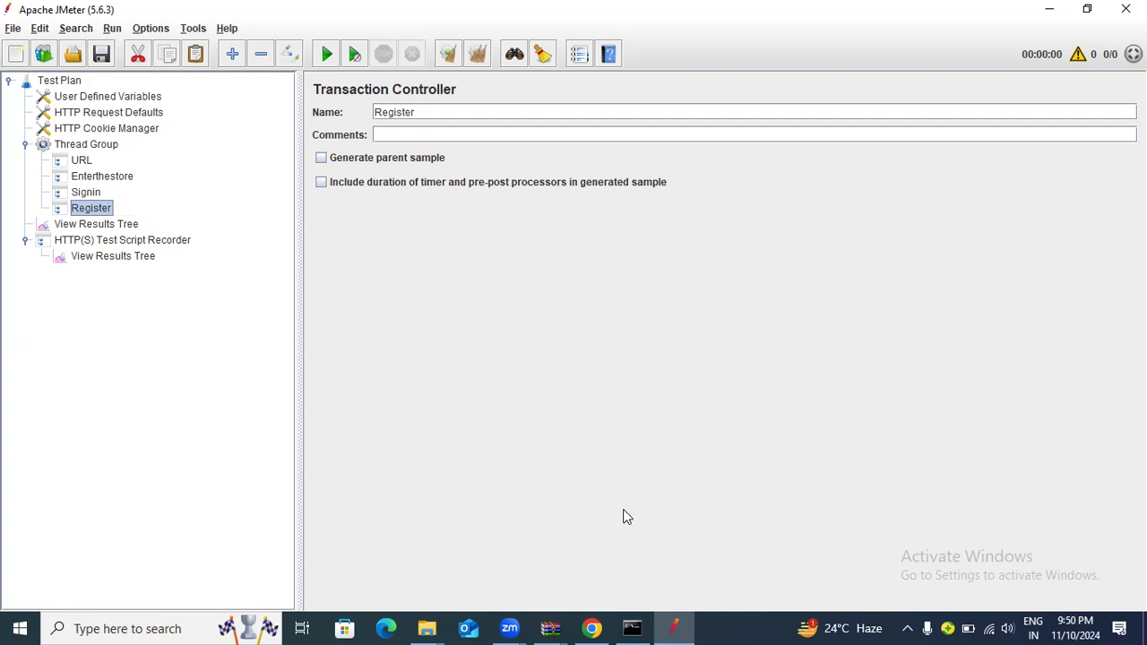
# Switch to Chrome, save the account registration form with its fields left blank, and look over the form.
pyautogui.hotkey('alt', 'Tab')
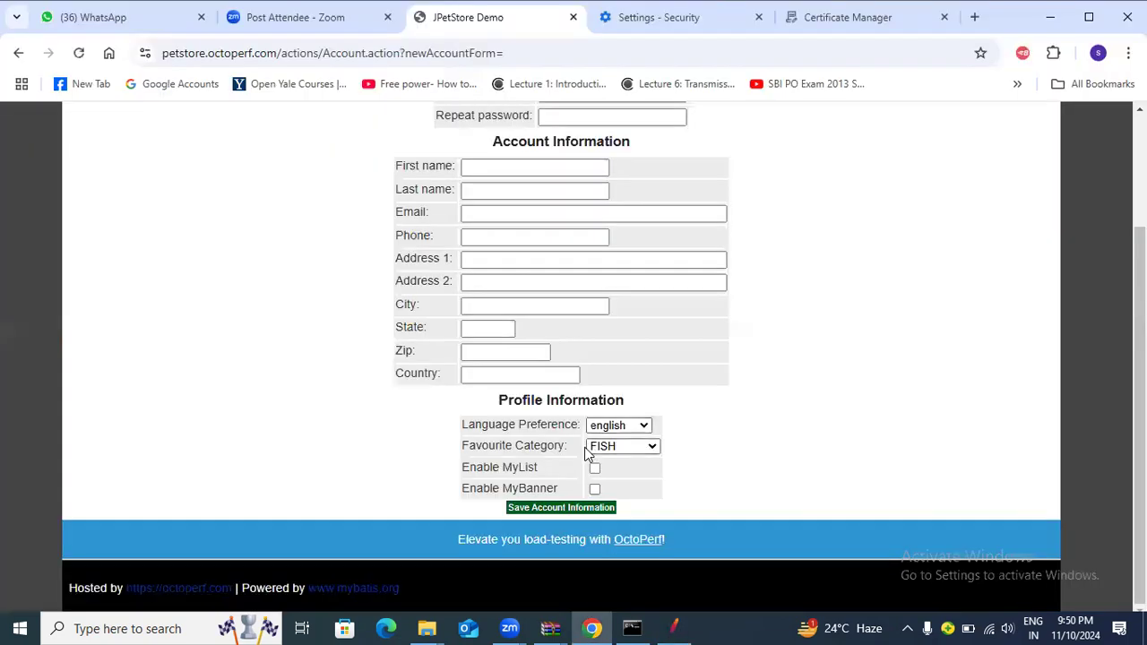
pyautogui.click(562, 509)
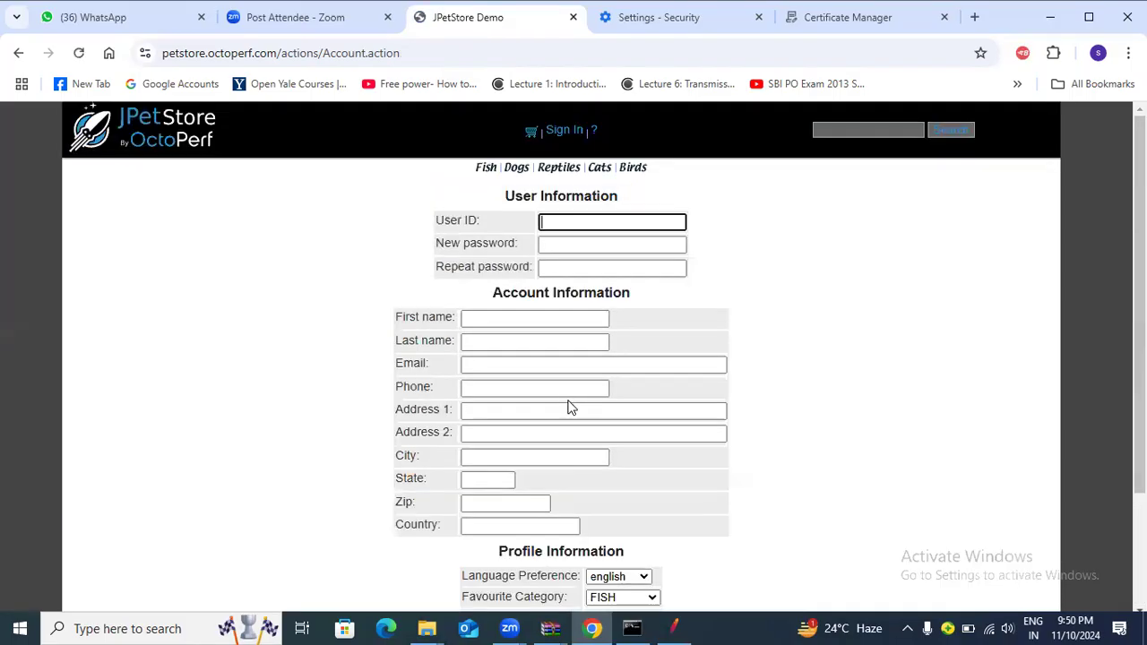
pyautogui.scroll(-3, 570, 406)
pyautogui.scroll(3, 570, 415)
pyautogui.scroll(-3, 586, 328)
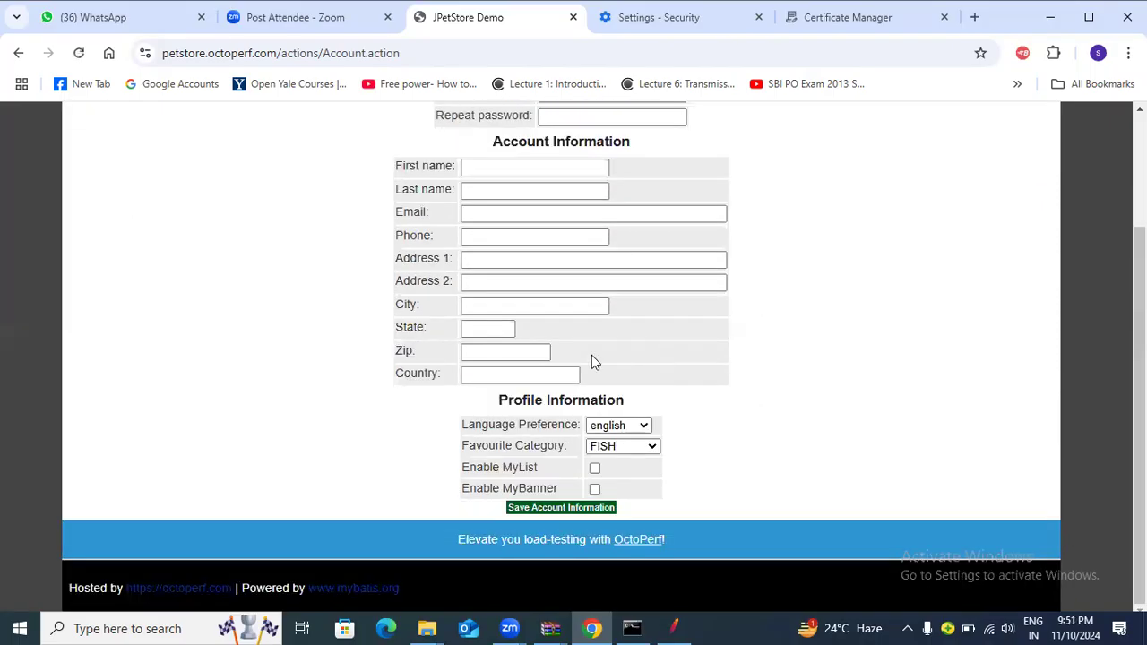
pyautogui.scroll(3, 590, 355)
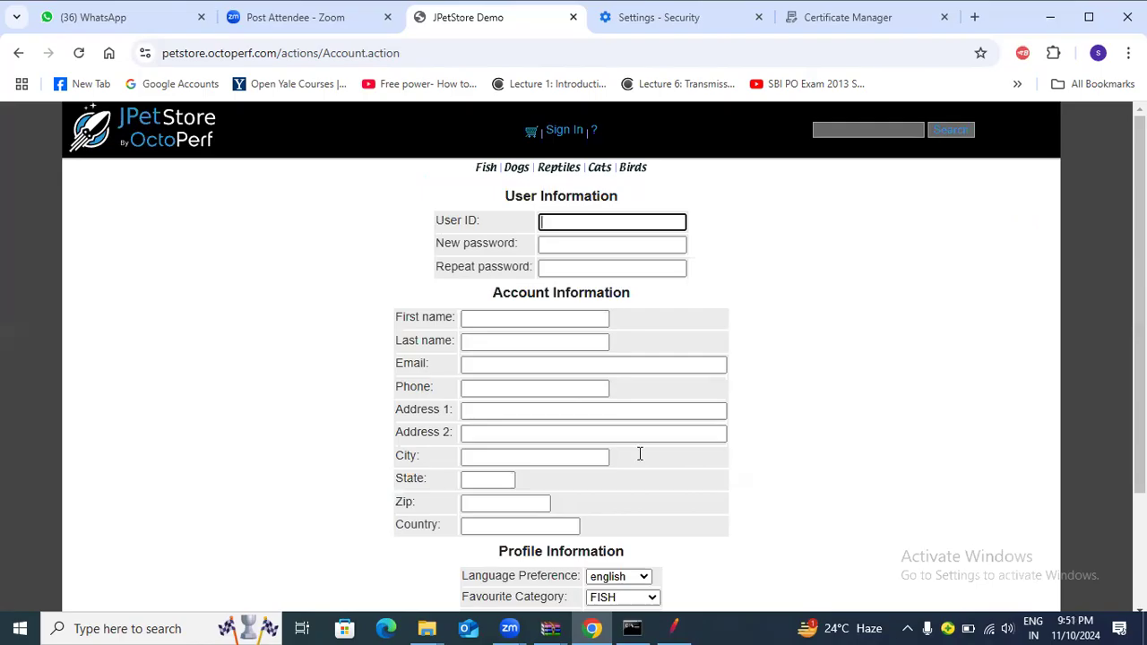
# Switch back to JMeter and review the Enterthestore, Signin and Register controllers and the Test Plan settings.
pyautogui.click(680, 626)
pyautogui.click(94, 177)
pyautogui.click(86, 193)
pyautogui.click(91, 209)
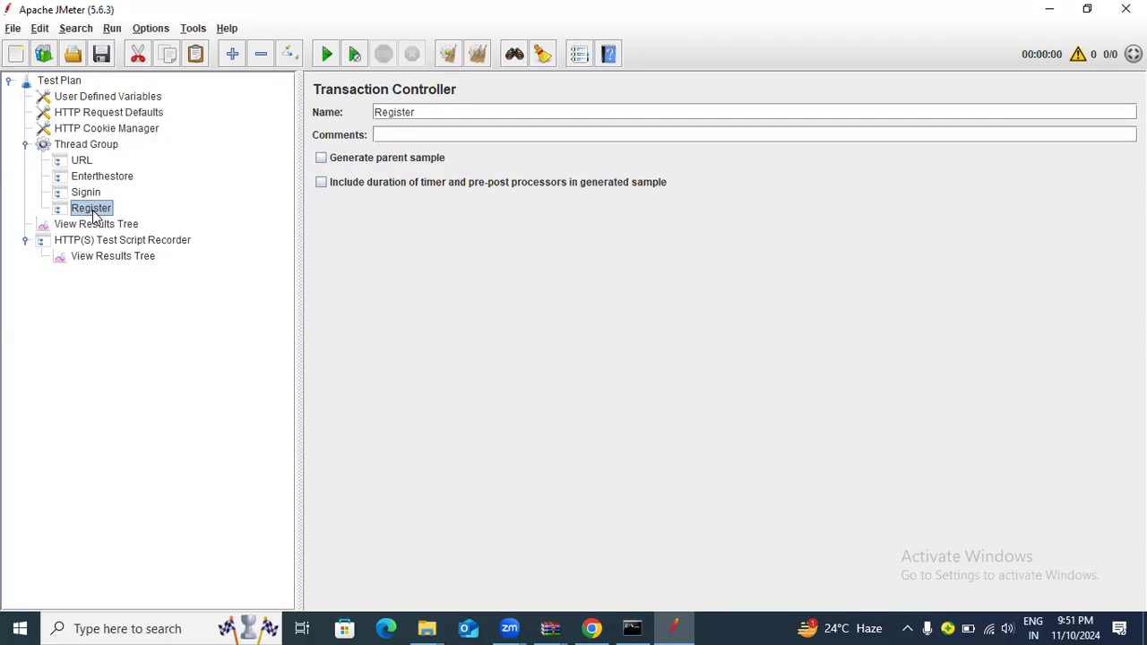
pyautogui.click(59, 83)
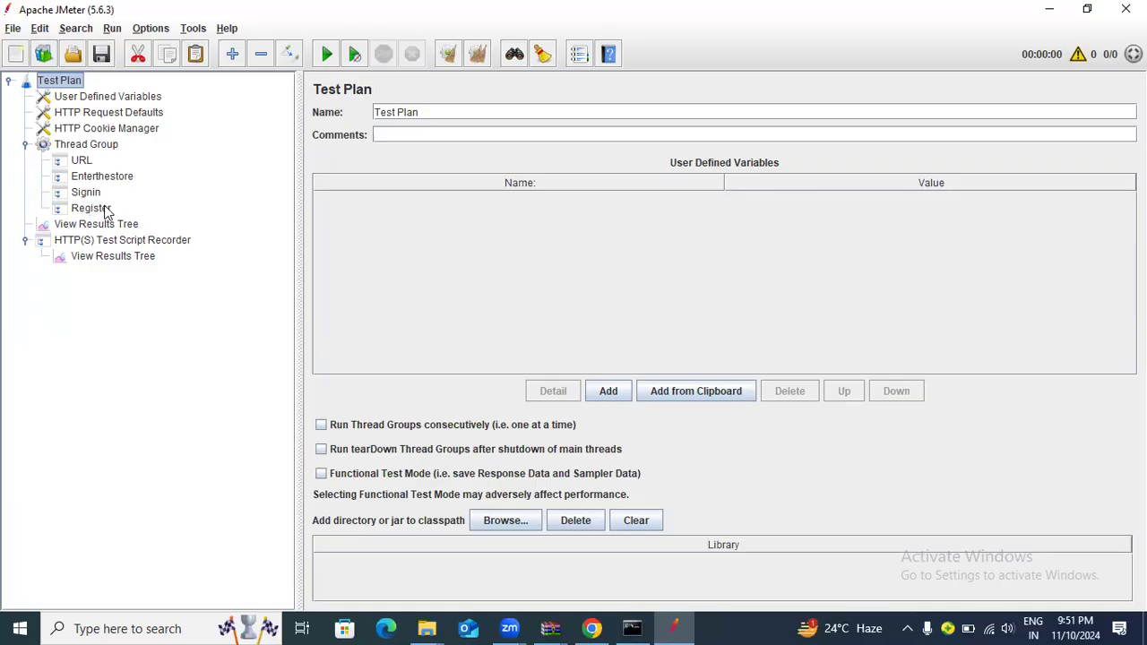
# Set the port of the HTTP(S) Test Script Recorder to 8888.
pyautogui.click(124, 243)
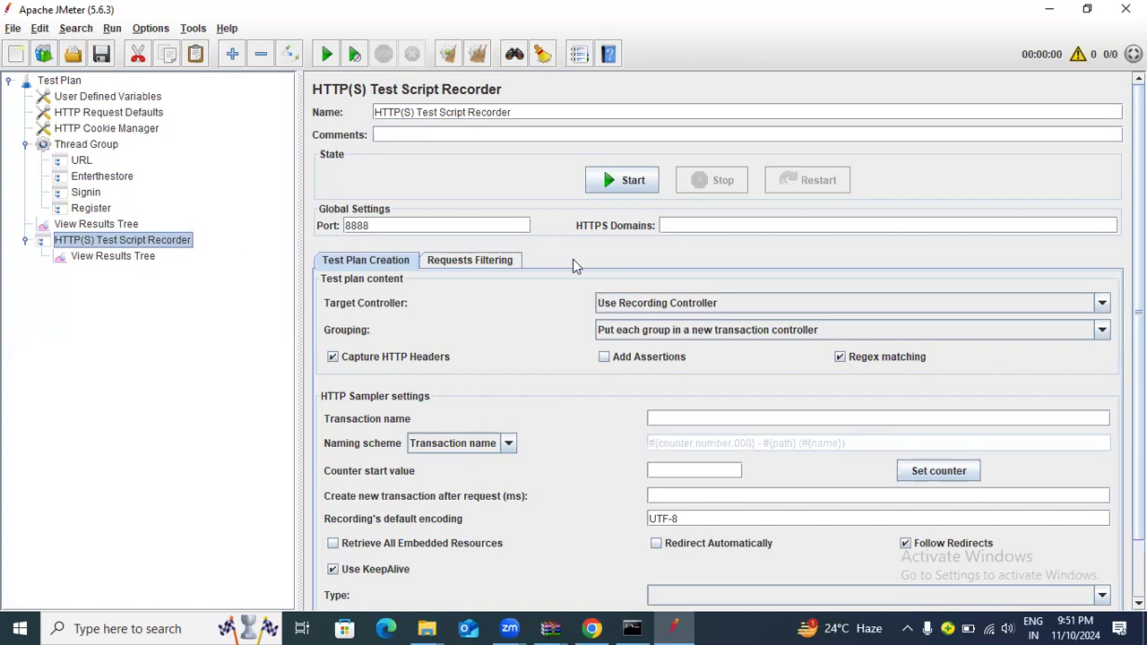
pyautogui.doubleClick(408, 225)
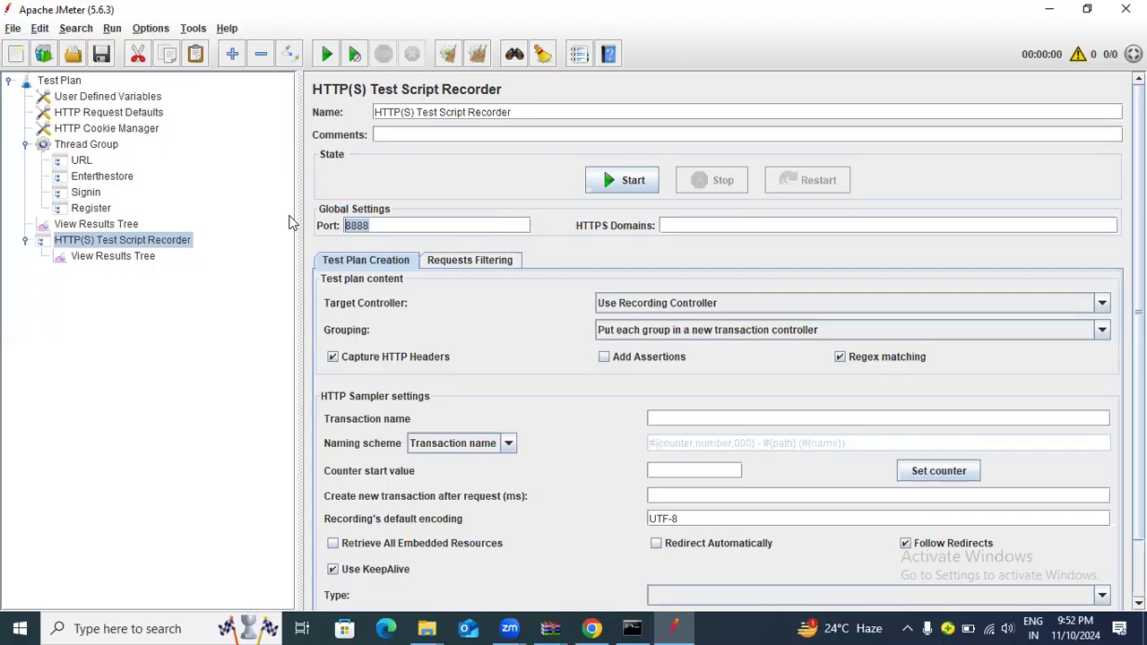
pyautogui.write('8')
pyautogui.press('BackSpace')
pyautogui.press('BackSpace')
pyautogui.press('BackSpace')
pyautogui.press('BackSpace')
pyautogui.write('8888')
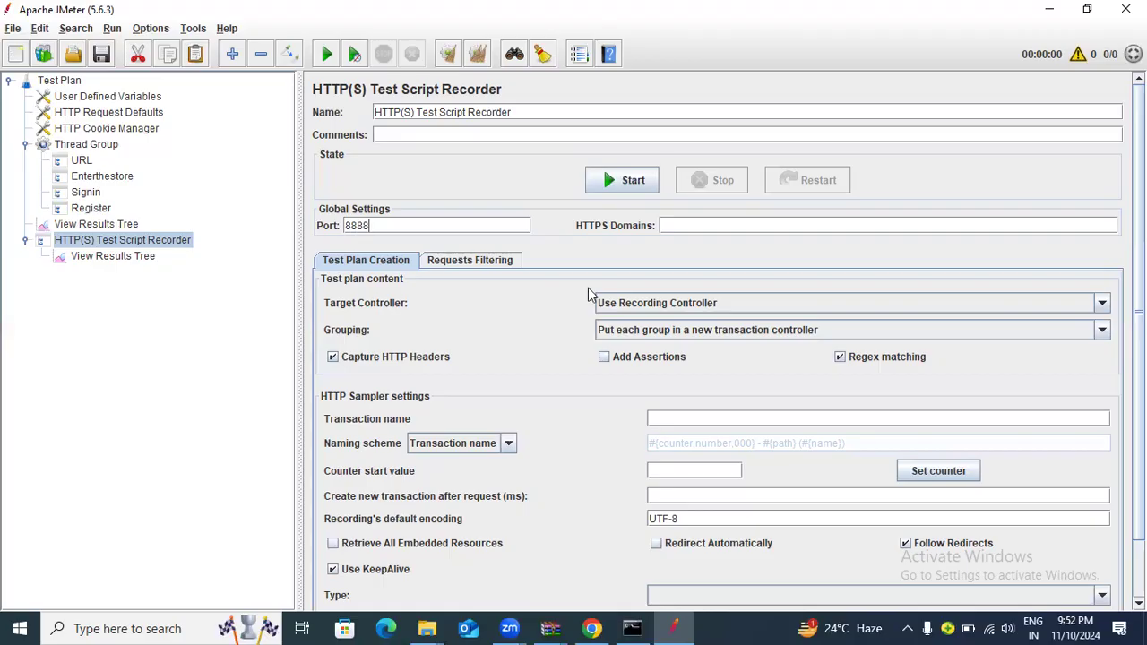
# Set the recorder's target controller to Test Plan > Thread Group > URL and its grouping to Do not group samplers.
pyautogui.click(641, 309)
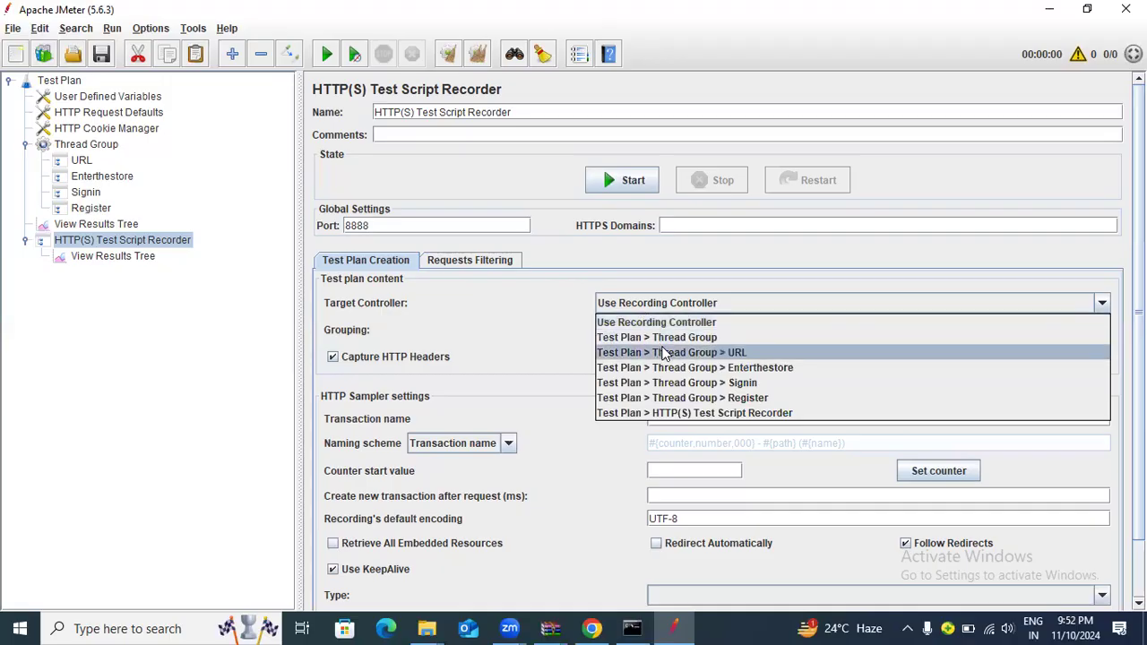
pyautogui.click(665, 353)
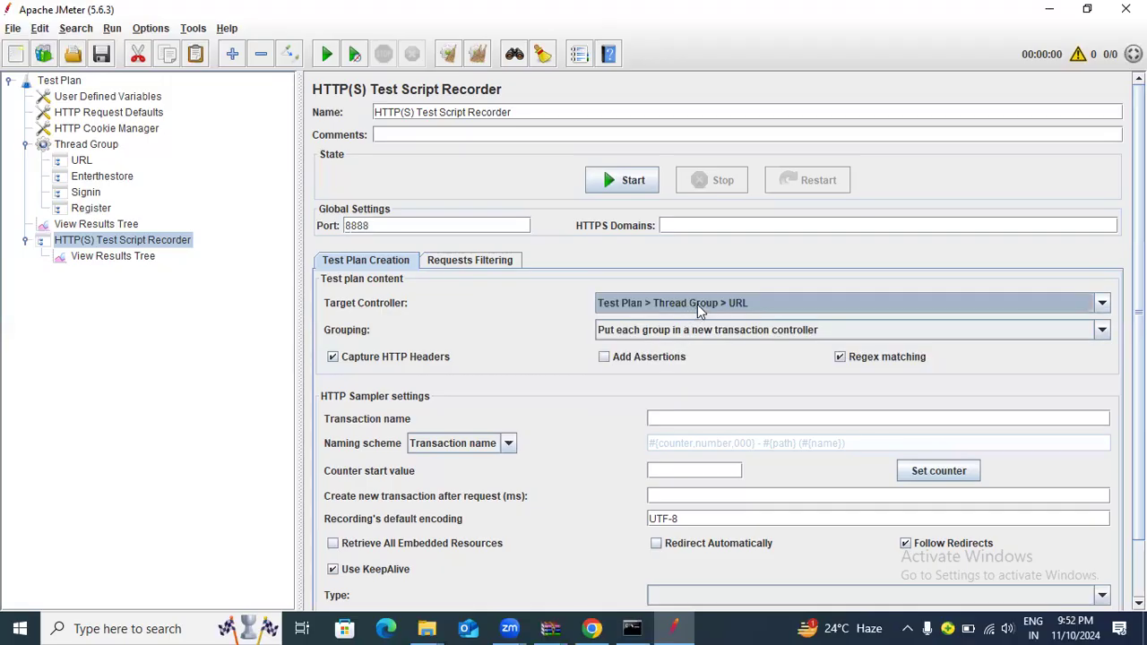
pyautogui.click(707, 329)
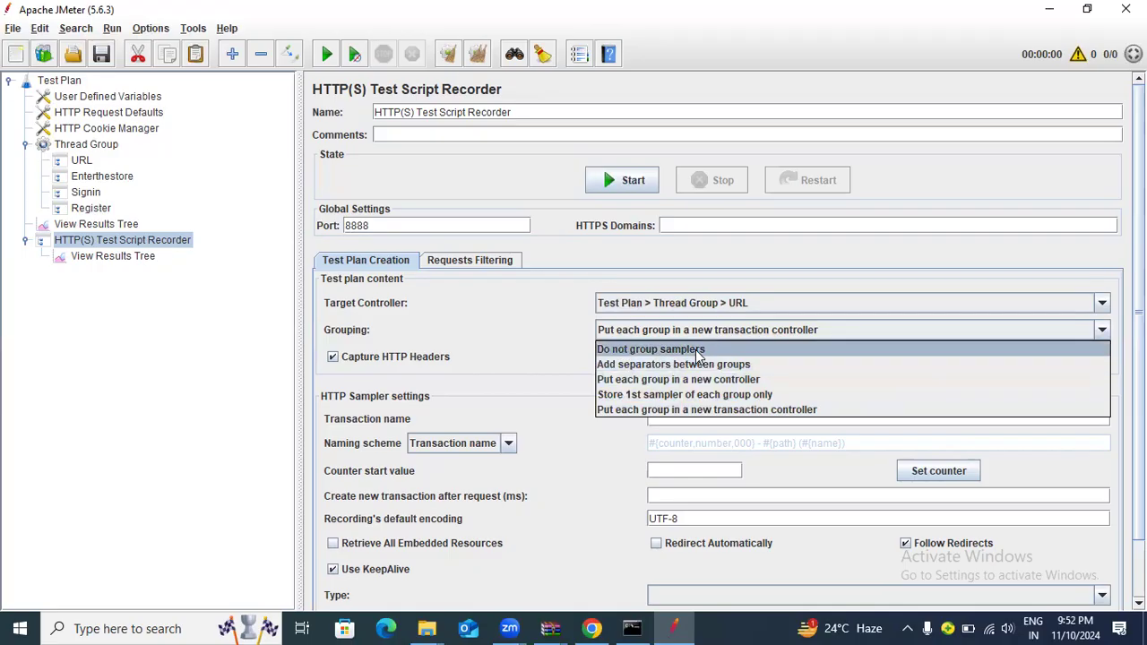
pyautogui.click(698, 351)
pyautogui.click(722, 305)
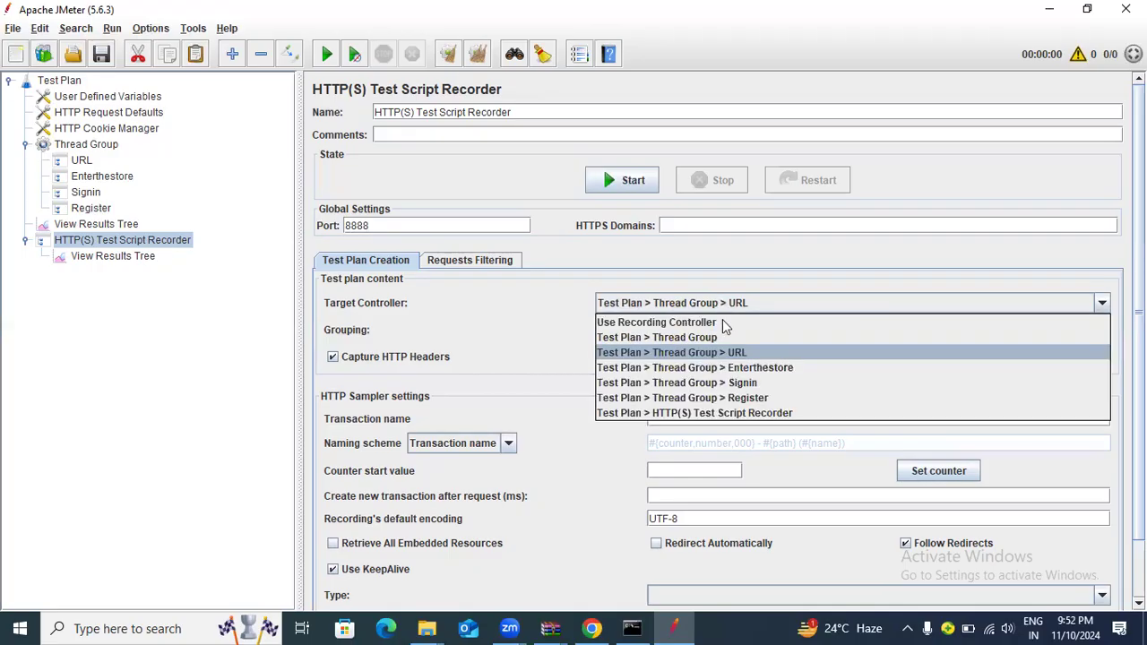
pyautogui.click(727, 355)
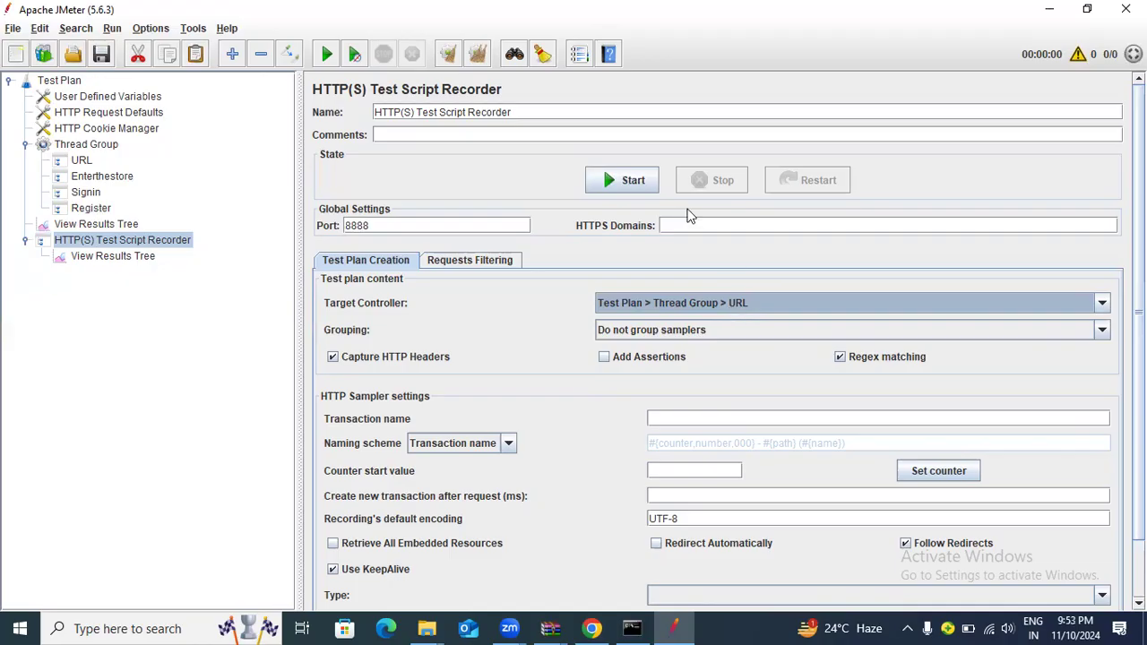
# Review the URL controller, then check the recorder's target controller and grouping choices.
pyautogui.click(80, 160)
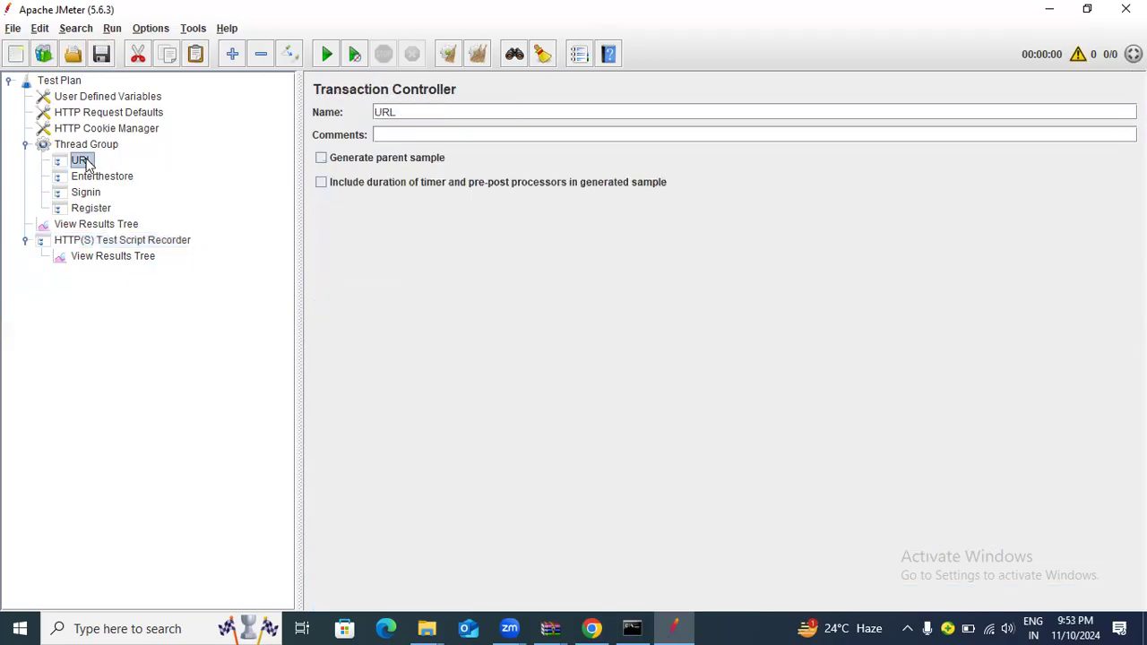
pyautogui.click(113, 243)
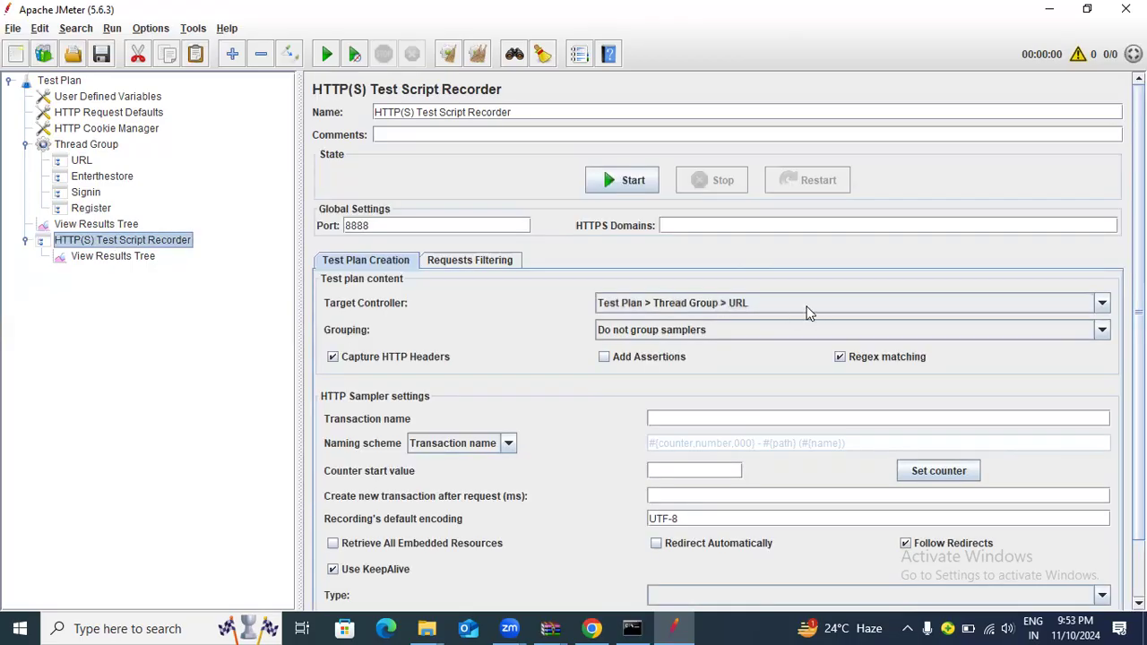
pyautogui.click(806, 311)
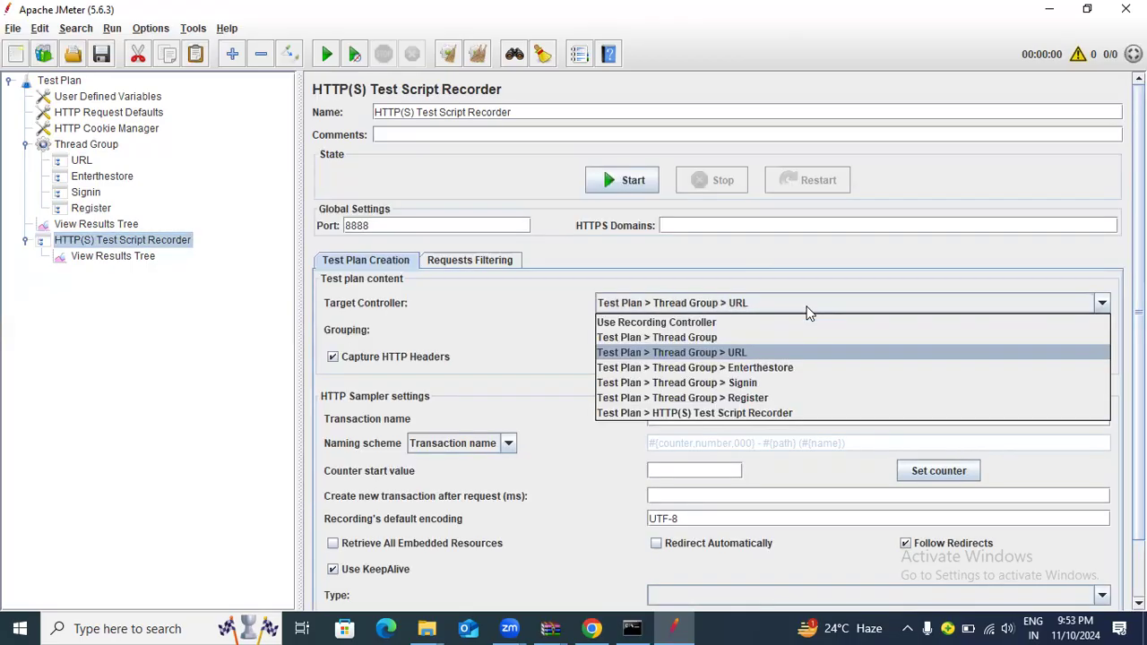
pyautogui.click(776, 352)
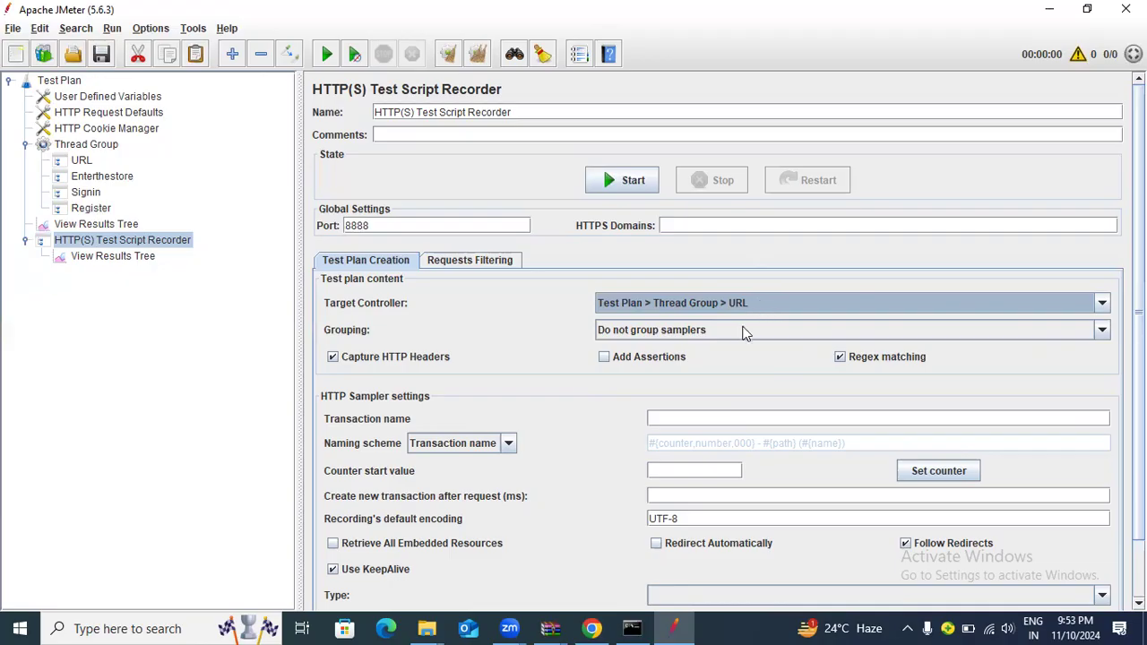
pyautogui.click(743, 333)
pyautogui.click(742, 333)
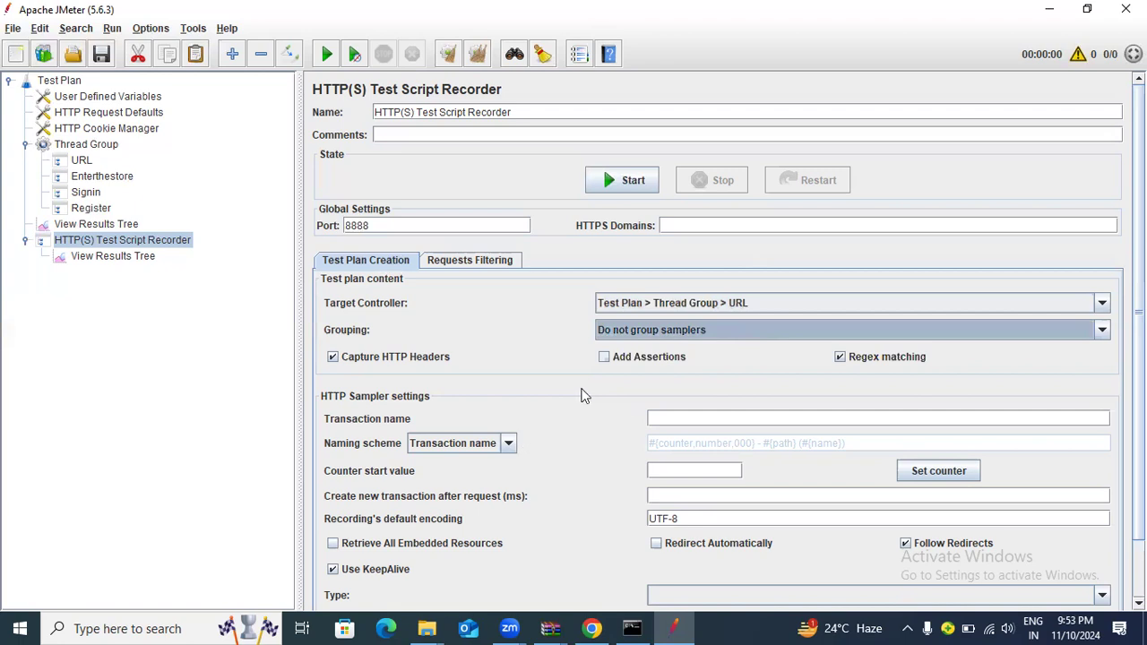
pyautogui.click(655, 332)
pyautogui.click(655, 334)
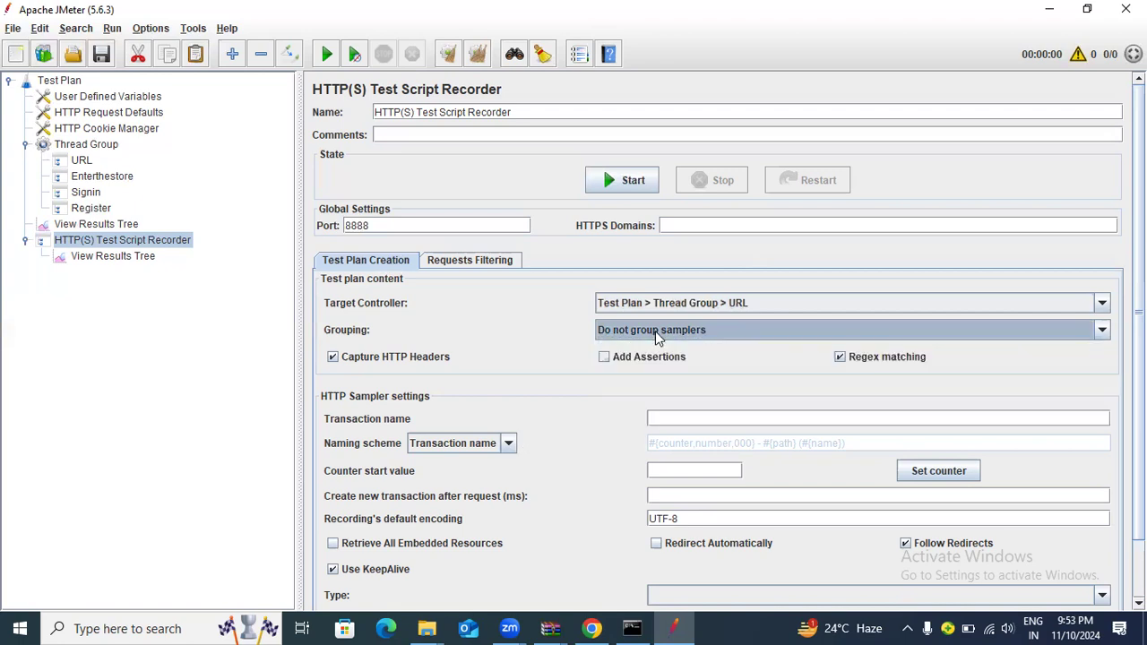
# Set the HTTP sampler naming scheme to Suffix and open the recorder's request filtering settings.
pyautogui.click(508, 443)
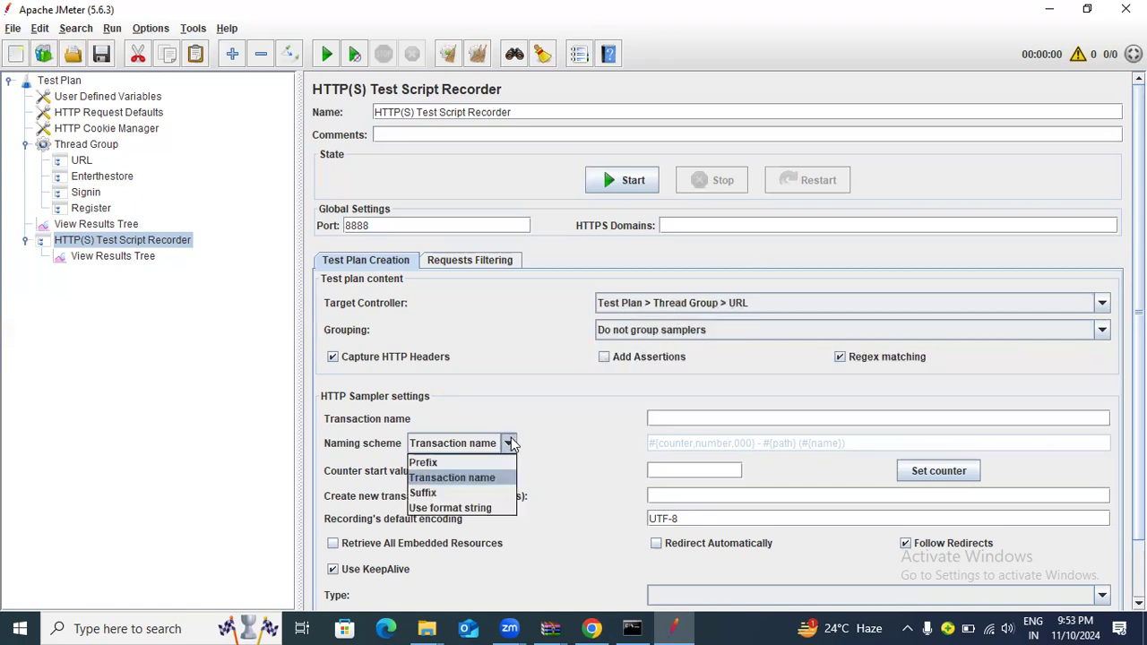
pyautogui.click(466, 494)
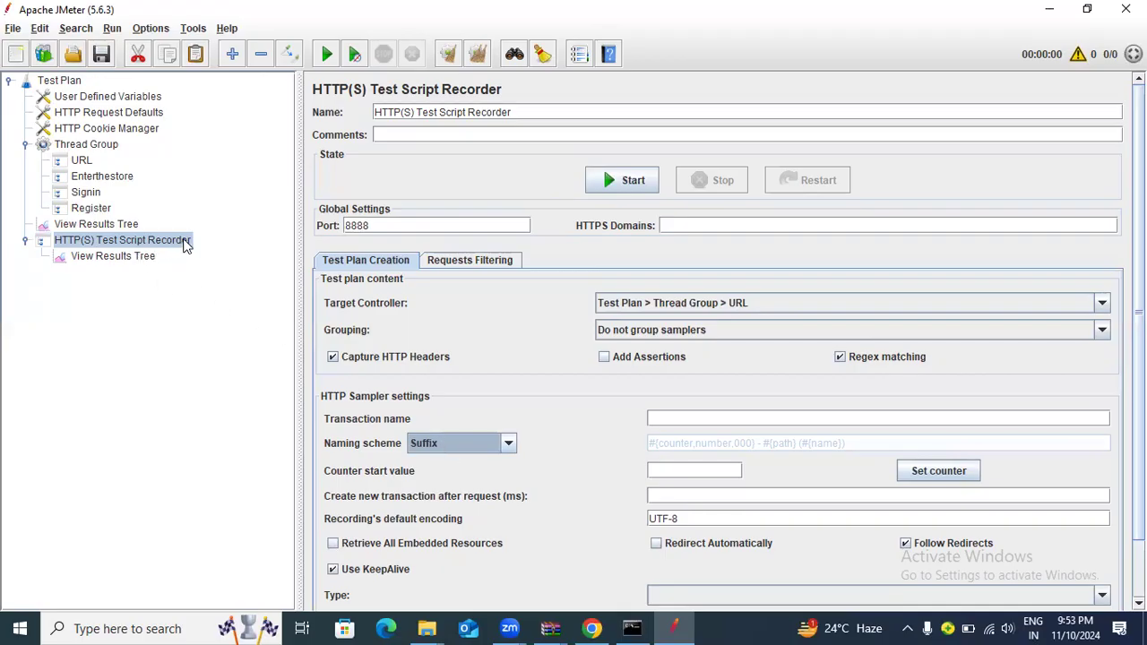
pyautogui.click(462, 260)
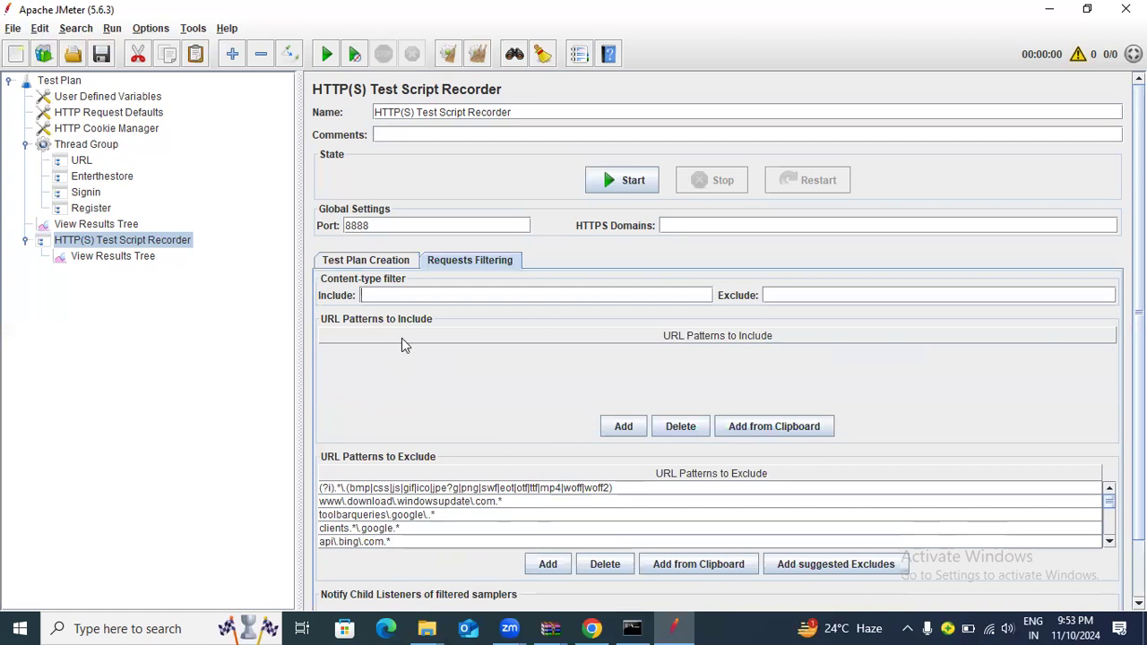
# Set the recorder's View Results Tree to write its results to demo.jtl in the Desktop folder.
pyautogui.click(380, 261)
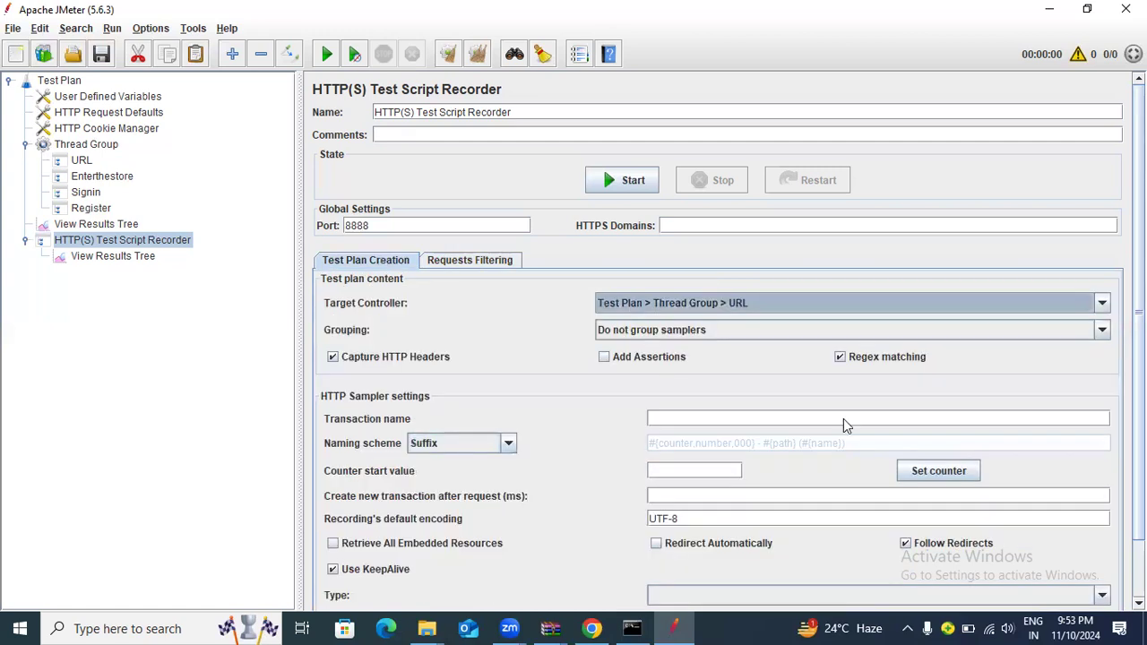
pyautogui.click(113, 257)
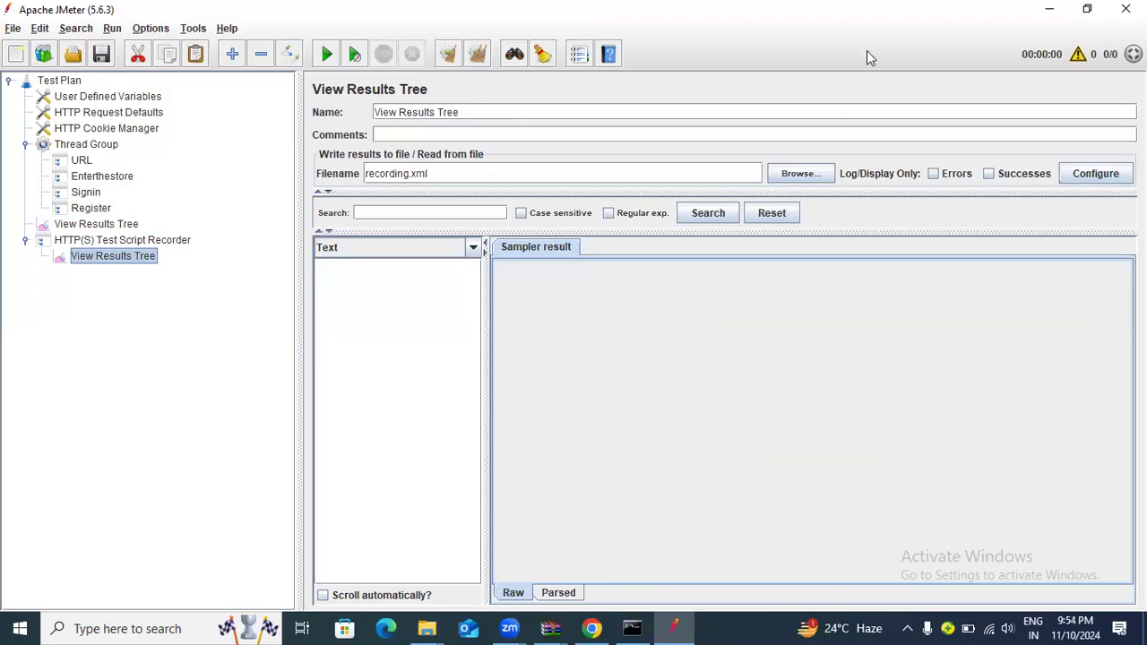
pyautogui.click(805, 178)
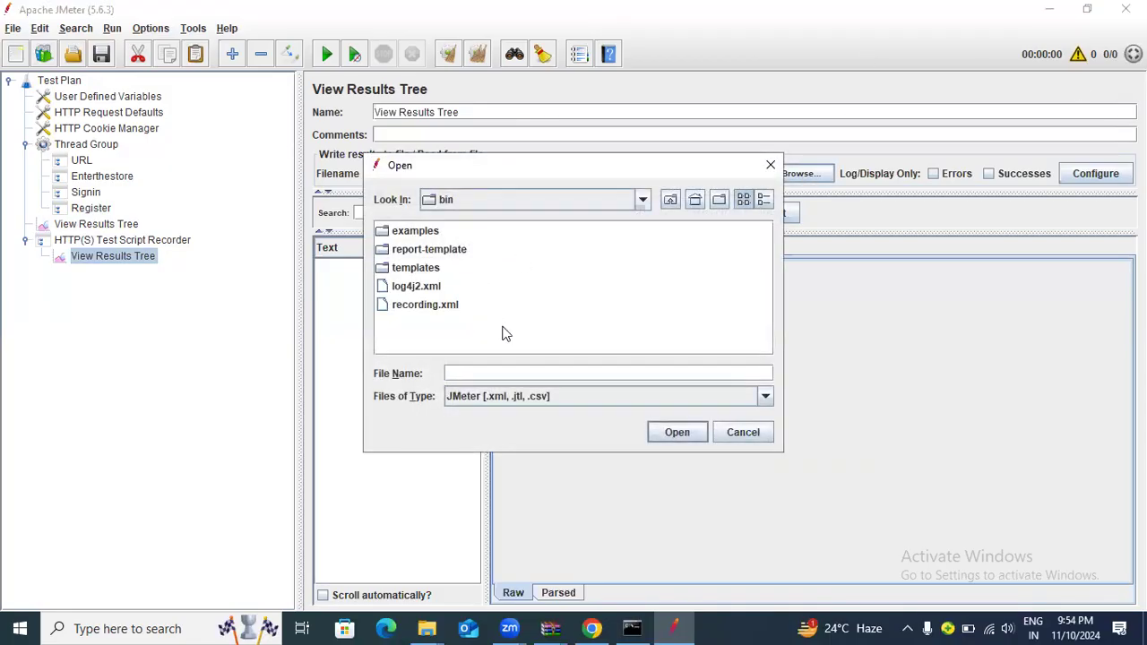
pyautogui.click(642, 199)
pyautogui.scroll(2, 519, 285)
pyautogui.scroll(3, 519, 286)
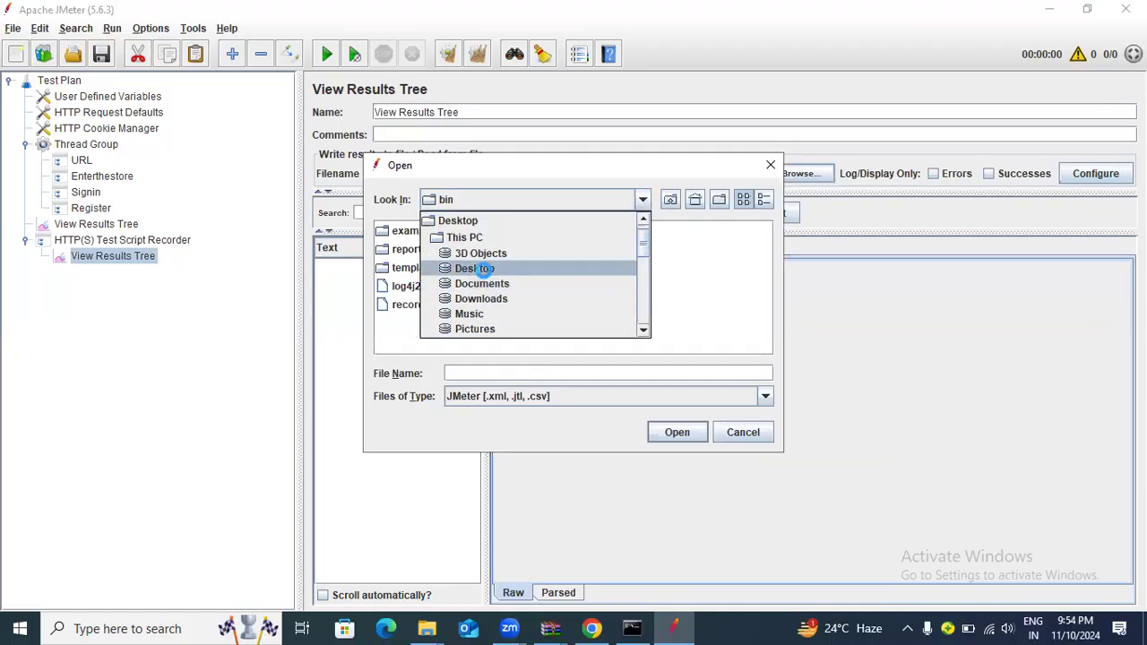
pyautogui.click(479, 269)
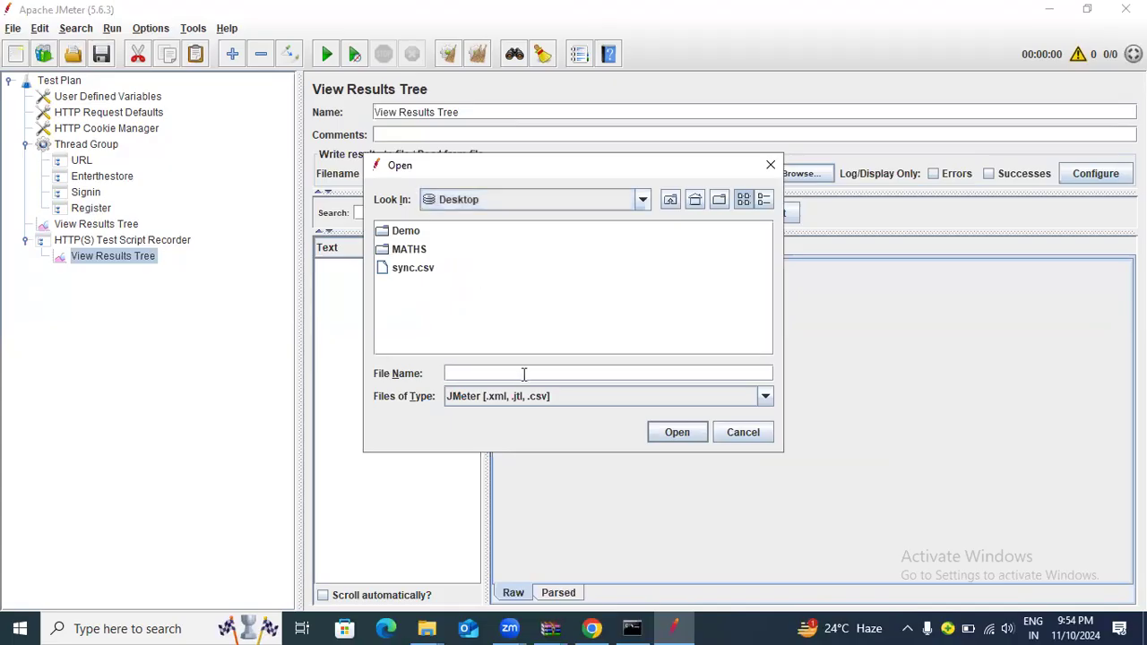
pyautogui.write('demo.jtl')
pyautogui.click(663, 437)
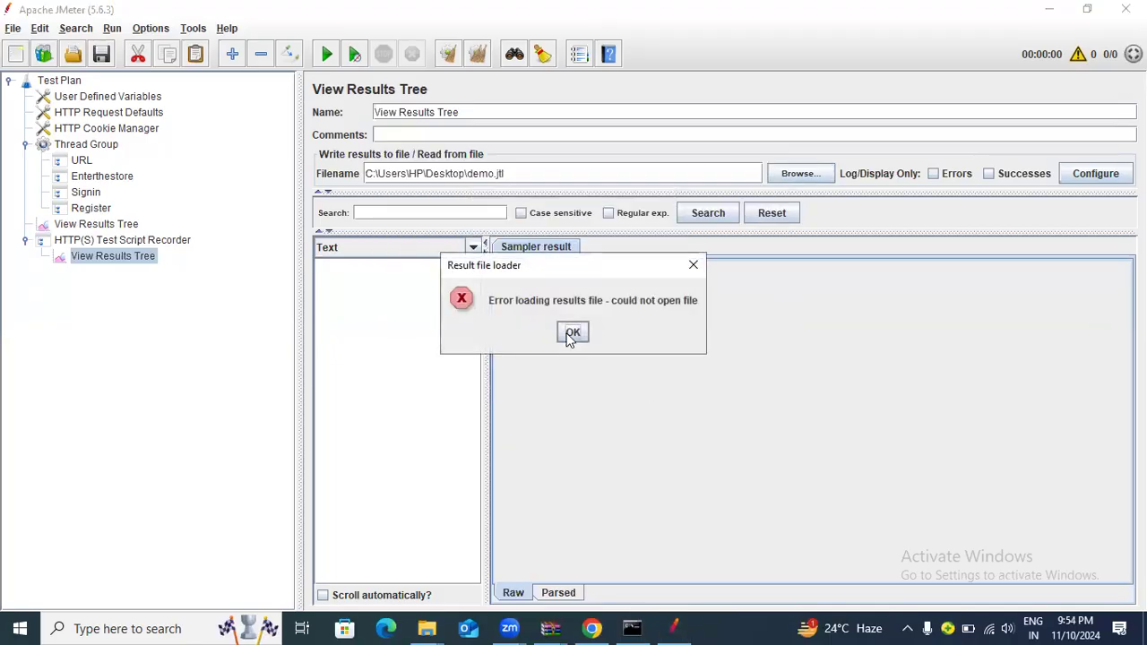
pyautogui.click(571, 334)
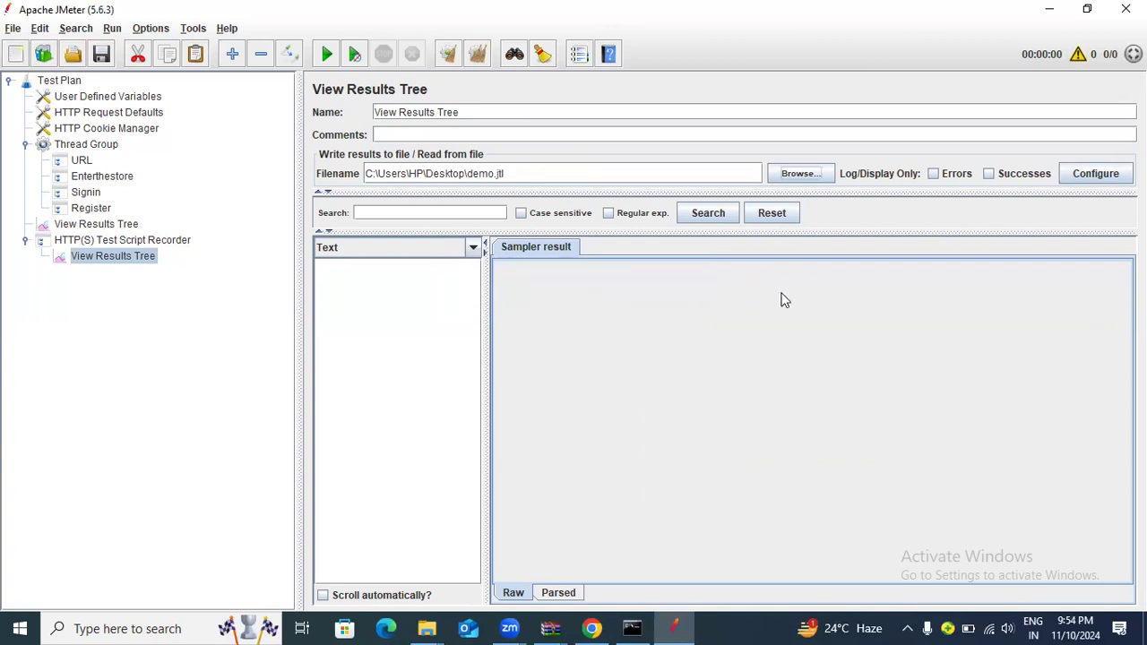
# Enable Save Field Names (CSV) and Save sent byte count in the recorder listener's sample result save configuration.
pyautogui.click(1096, 178)
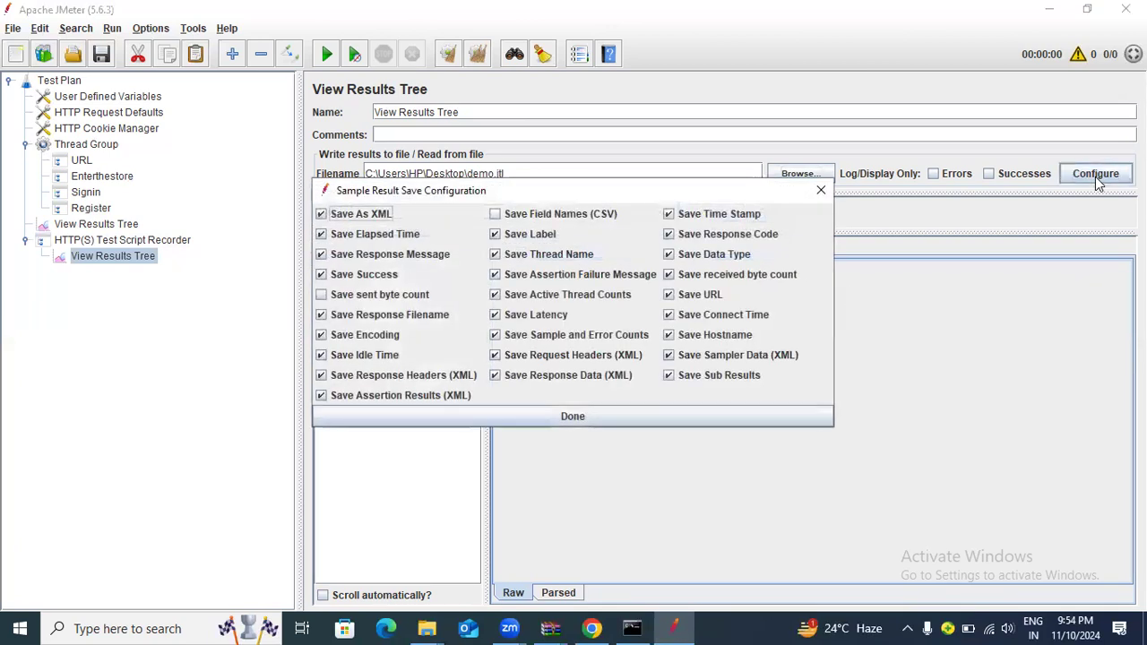
pyautogui.click(559, 215)
pyautogui.click(559, 213)
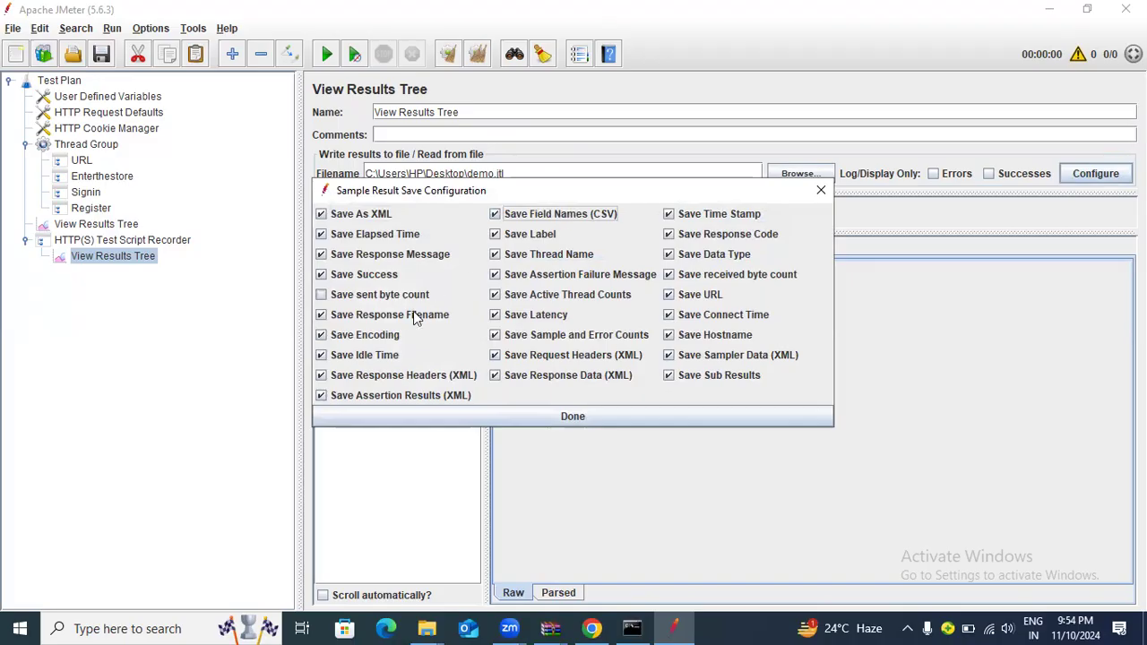
pyautogui.click(324, 295)
pyautogui.click(524, 416)
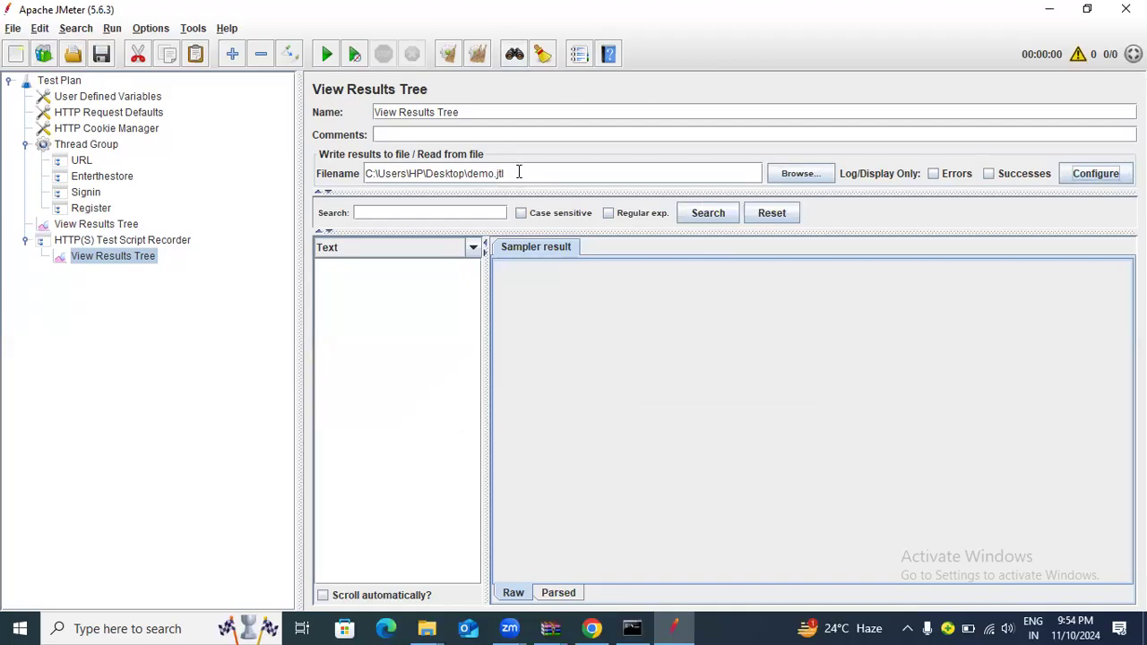
pyautogui.moveTo(523, 172); pyautogui.dragTo(365, 172)
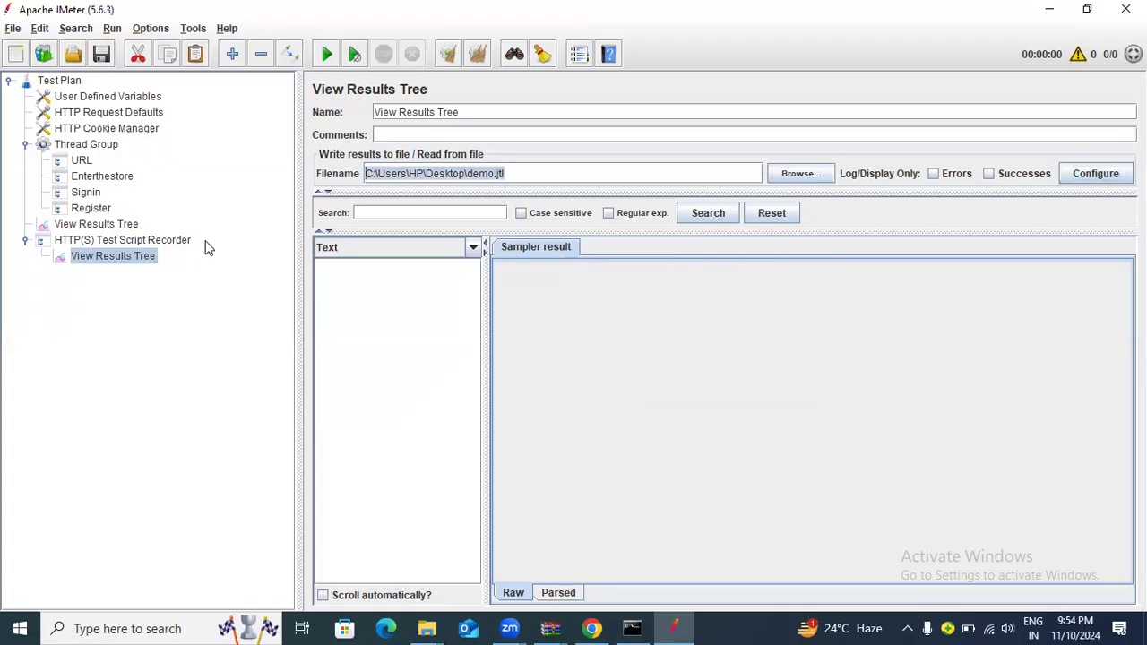
pyautogui.click(571, 320)
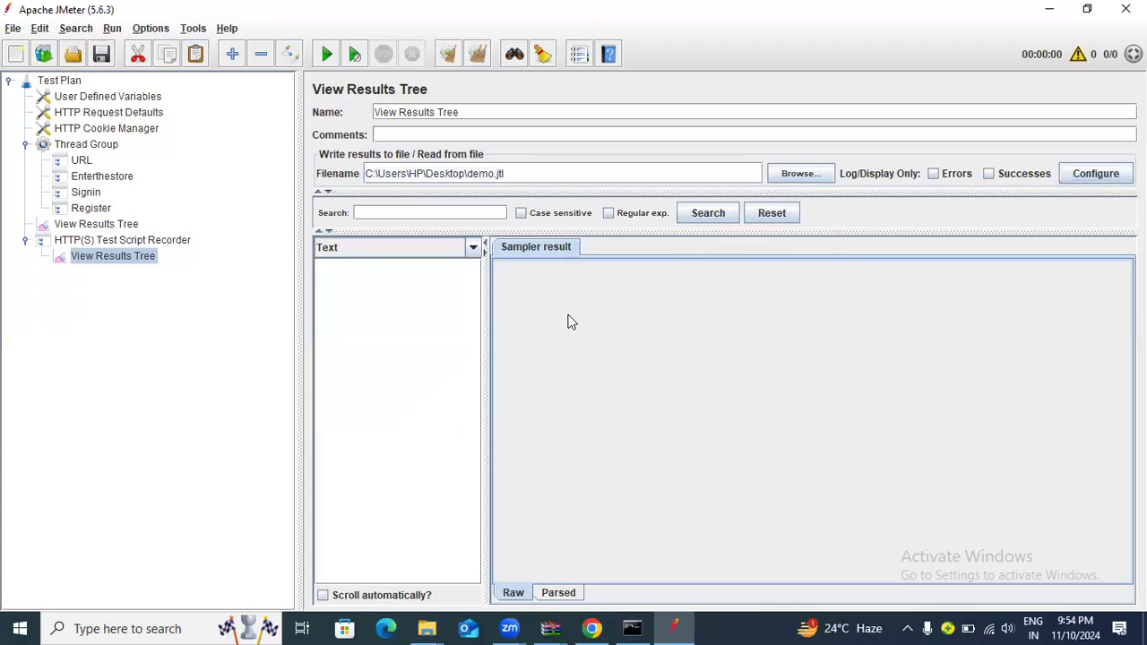